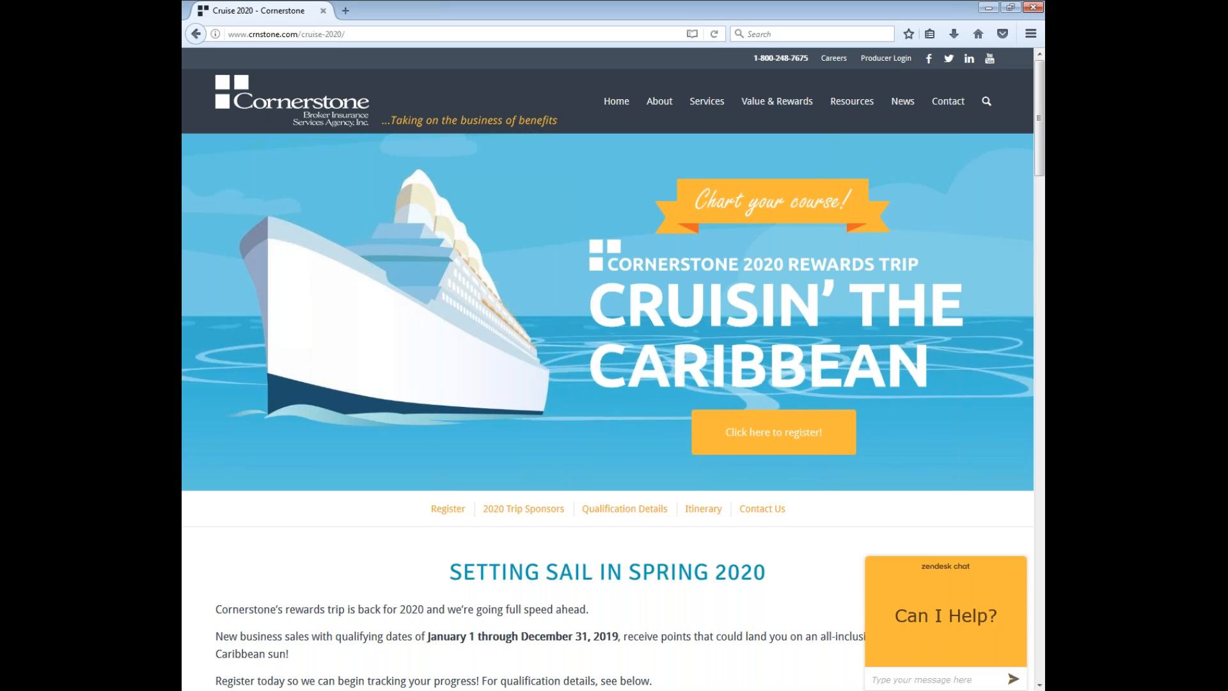
- Switch from Firefox to the EXAMPLE.docx window in Word
{"action": "key", "text": "alt+Tab"}
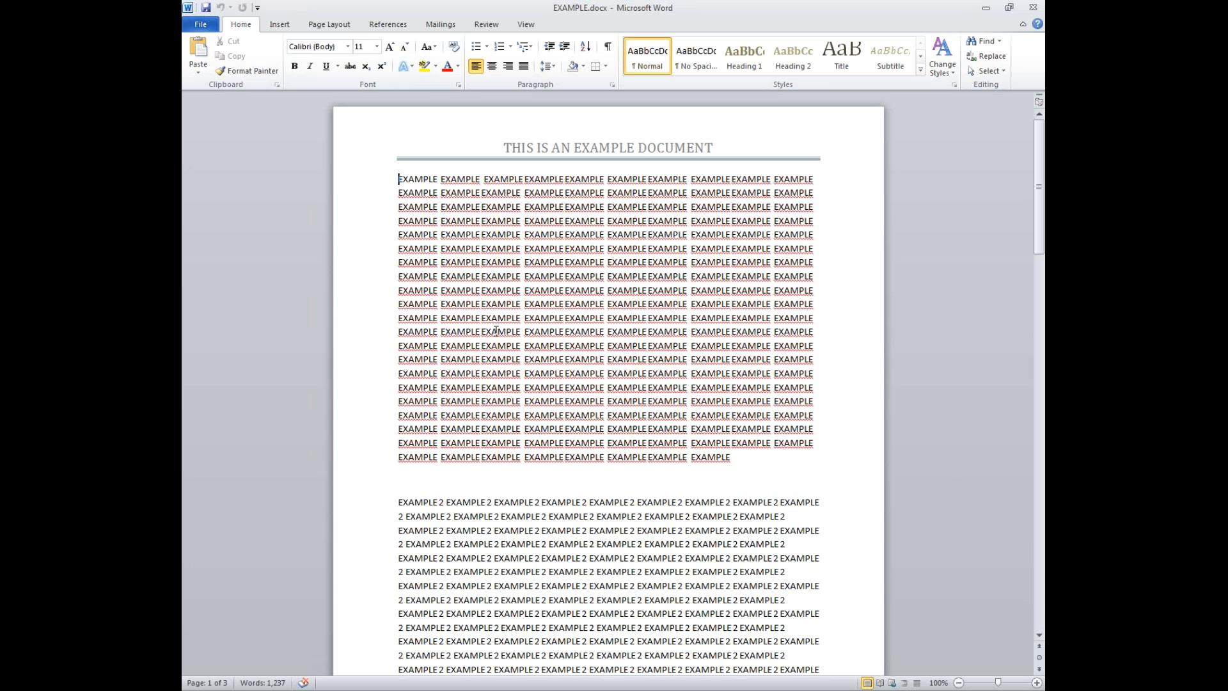
- Display the Mailings ribbon with its mail merge and envelope commands
{"action": "scroll", "coordinate": [495, 331], "scroll_direction": "down", "scroll_amount": 3}
{"action": "scroll", "coordinate": [497, 332], "scroll_direction": "up", "scroll_amount": 3}
{"action": "left_click", "coordinate": [440, 23]}
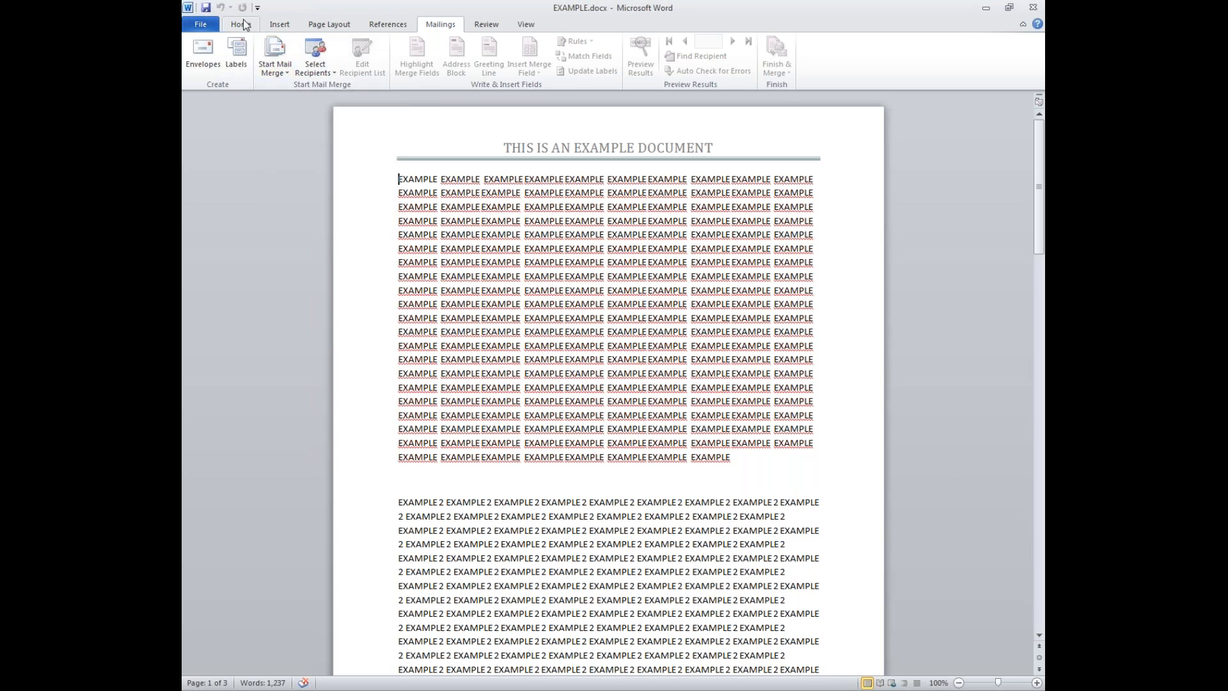
- Go to the Backstage New page listing available and Office.com templates
{"action": "left_click", "coordinate": [212, 31]}
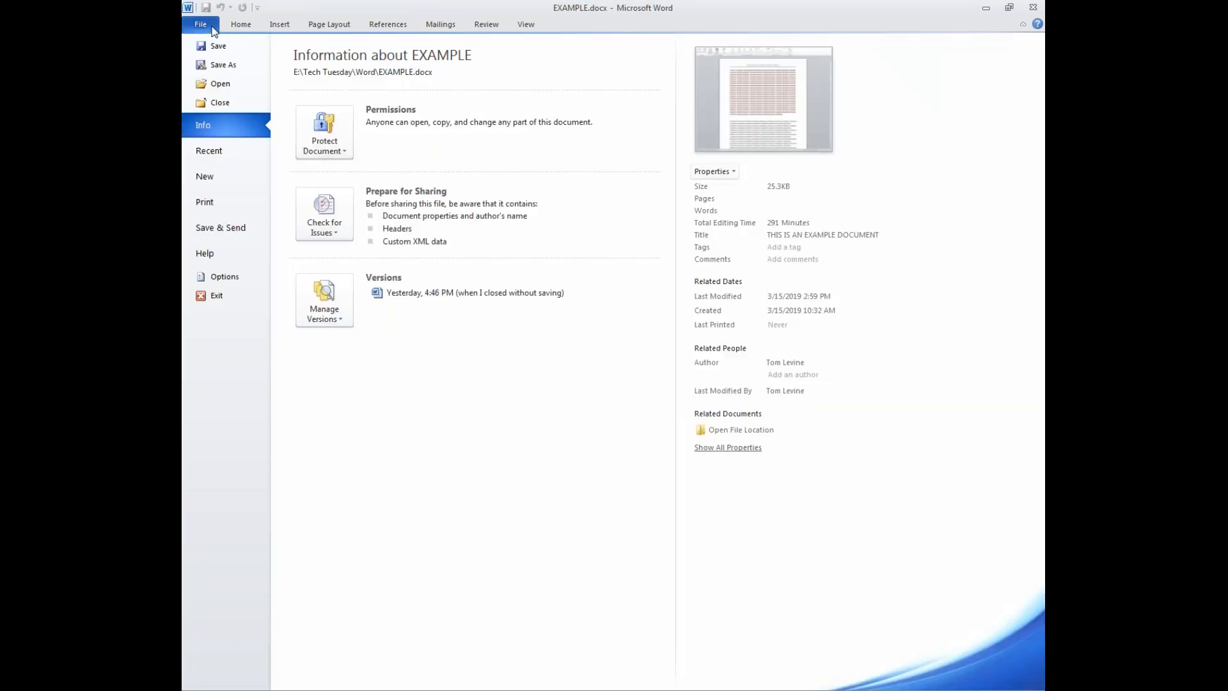
{"action": "left_click", "coordinate": [215, 182]}
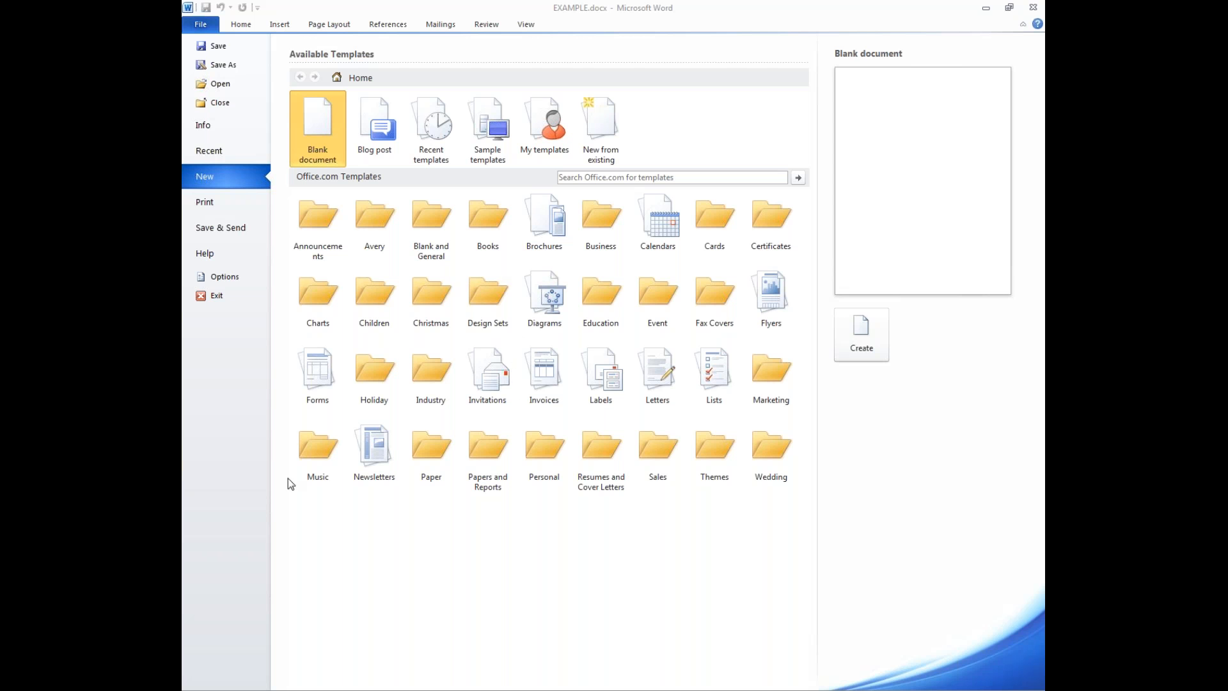
- Leave Backstage view and return to editing EXAMPLE.docx via Home
{"action": "left_click", "coordinate": [241, 25]}
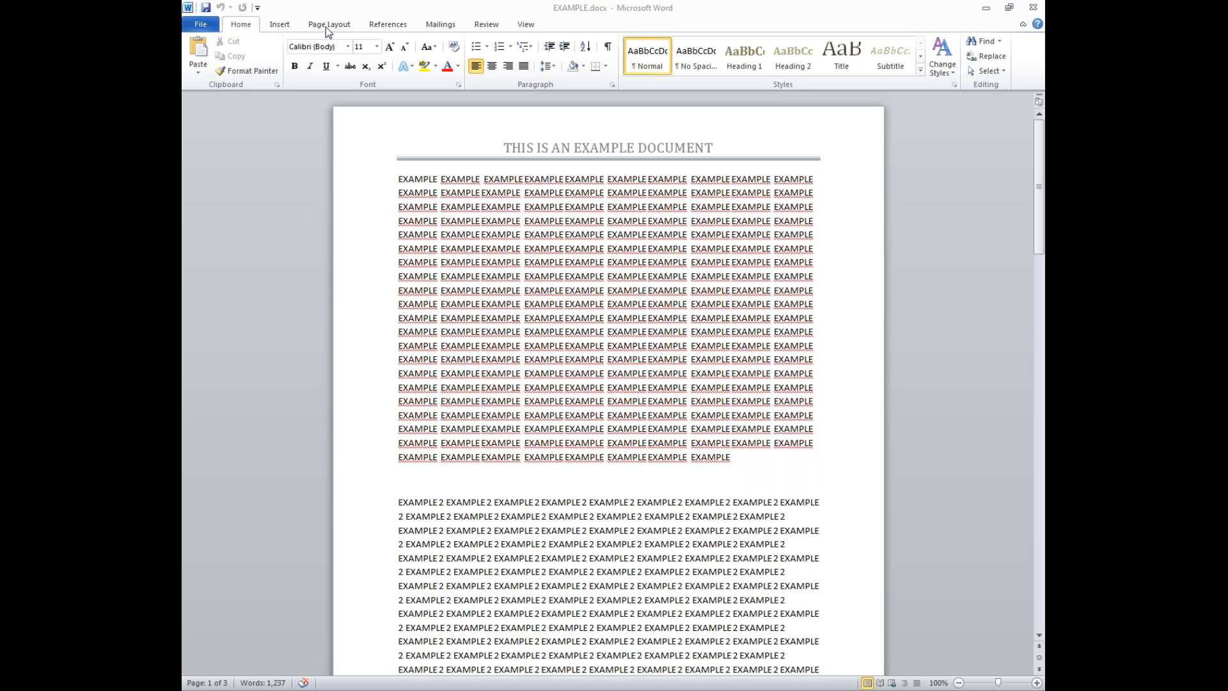
{"action": "left_click", "coordinate": [360, 88]}
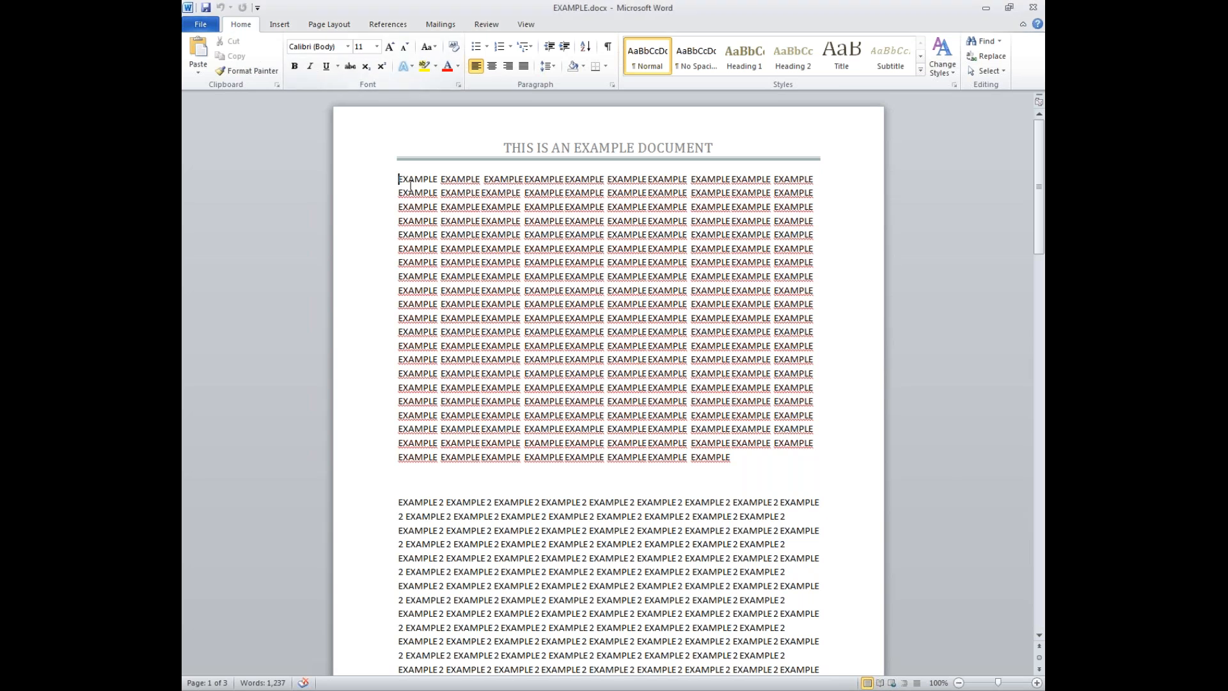
{"action": "left_click_drag", "start_coordinate": [397, 180], "coordinate": [816, 293]}
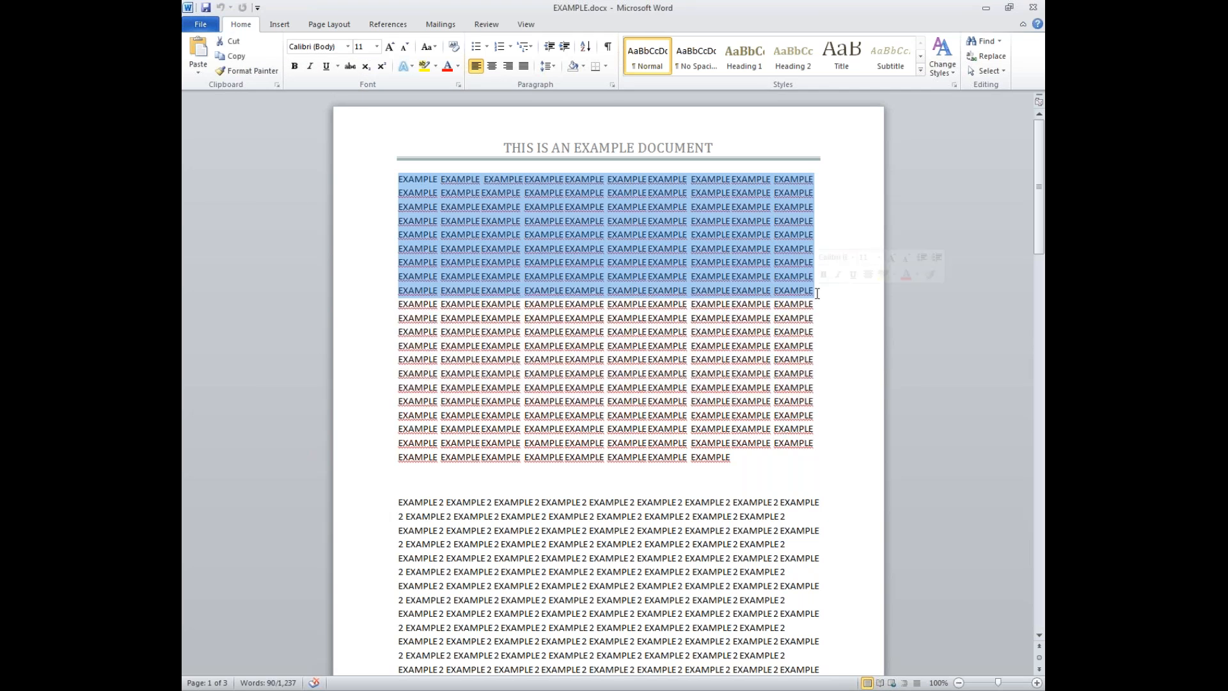
{"action": "left_click", "coordinate": [347, 46]}
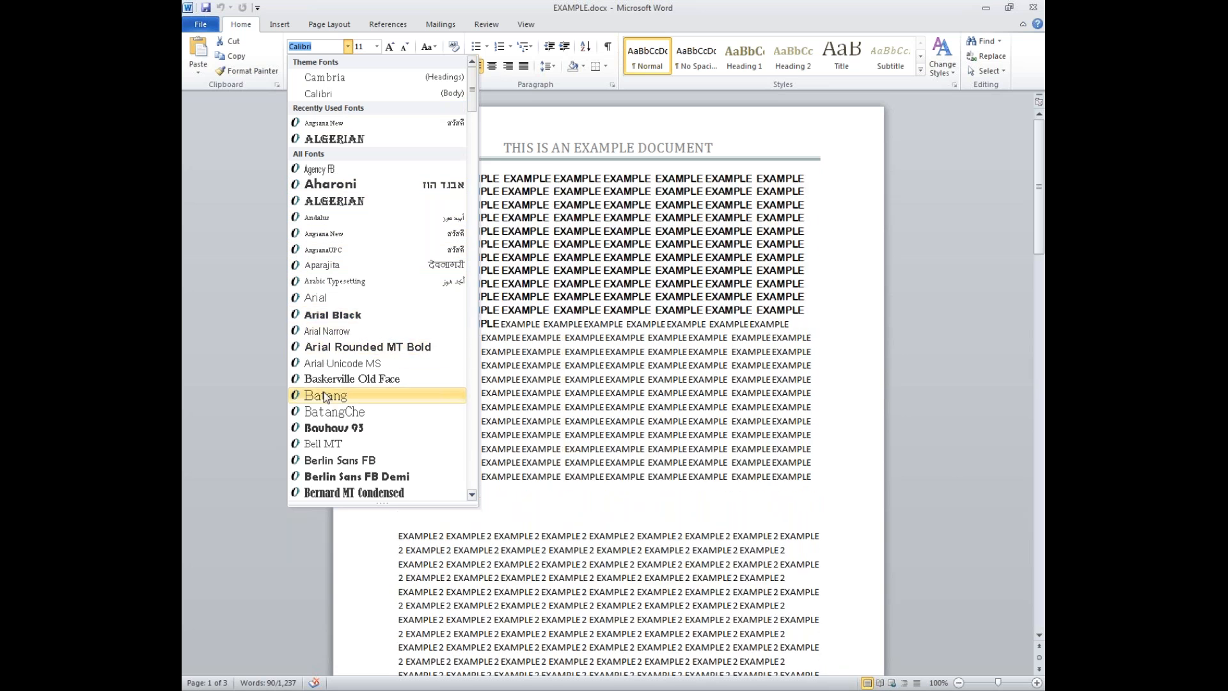
{"action": "scroll", "coordinate": [341, 440], "scroll_direction": "down", "scroll_amount": 3}
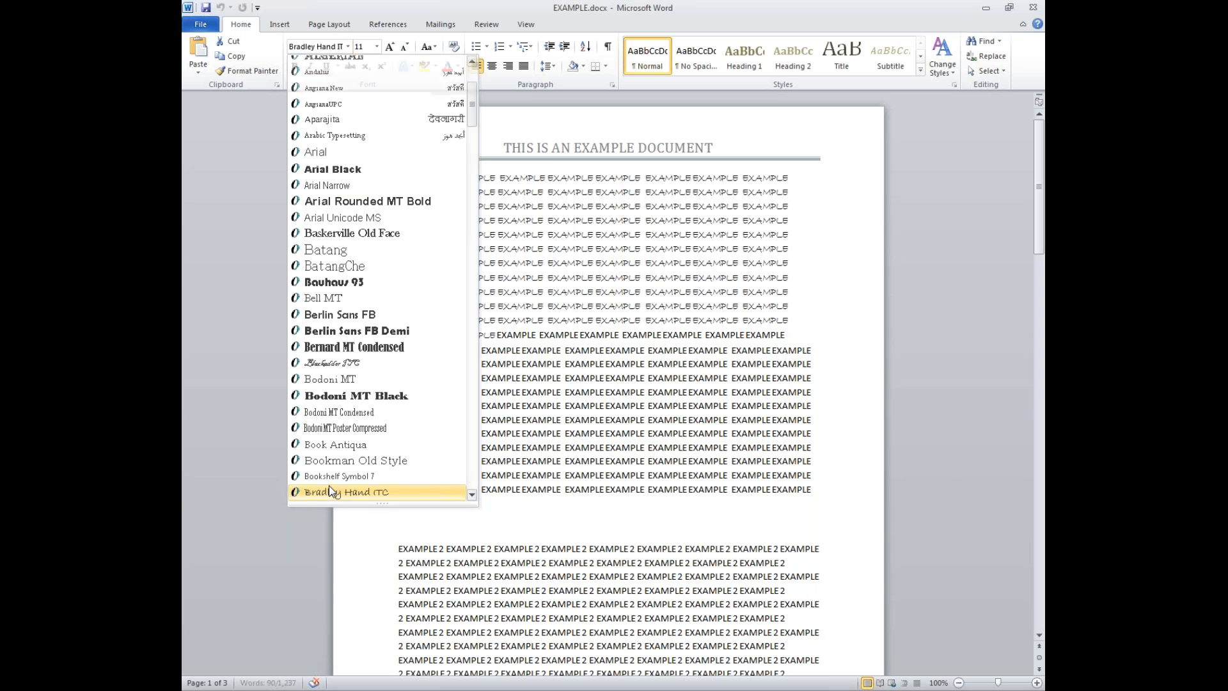
{"action": "left_click", "coordinate": [330, 491]}
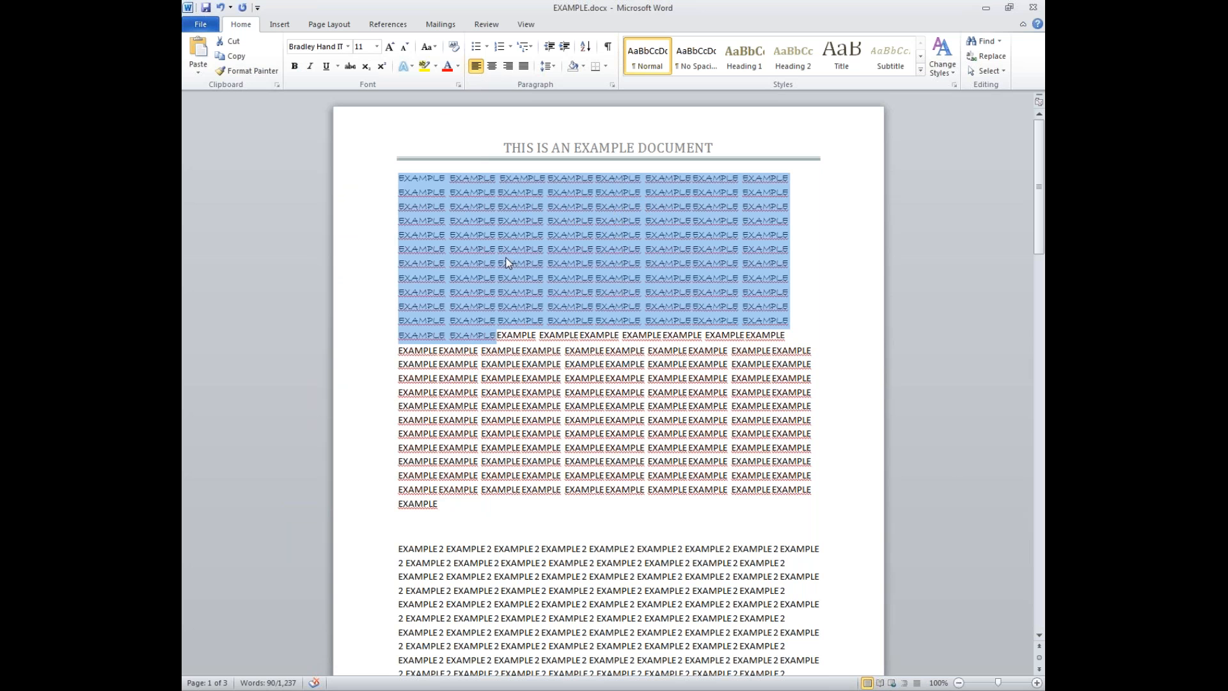
{"action": "left_click", "coordinate": [348, 46]}
{"action": "left_click", "coordinate": [319, 94]}
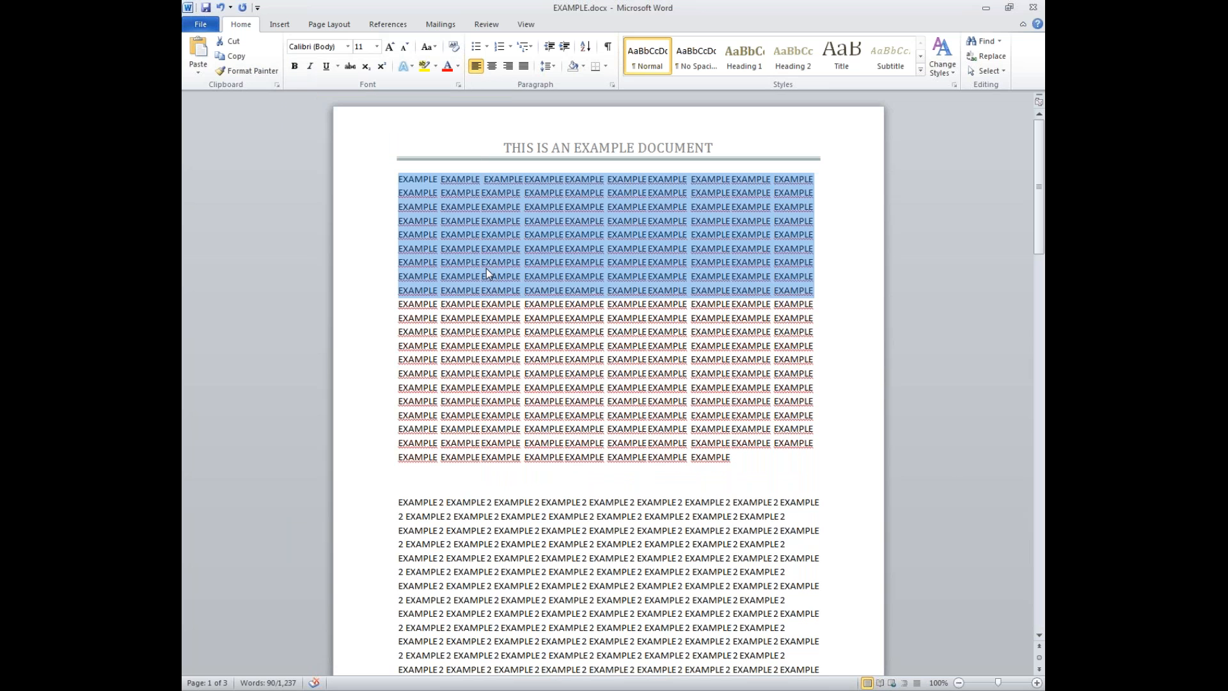
{"action": "left_click", "coordinate": [376, 46]}
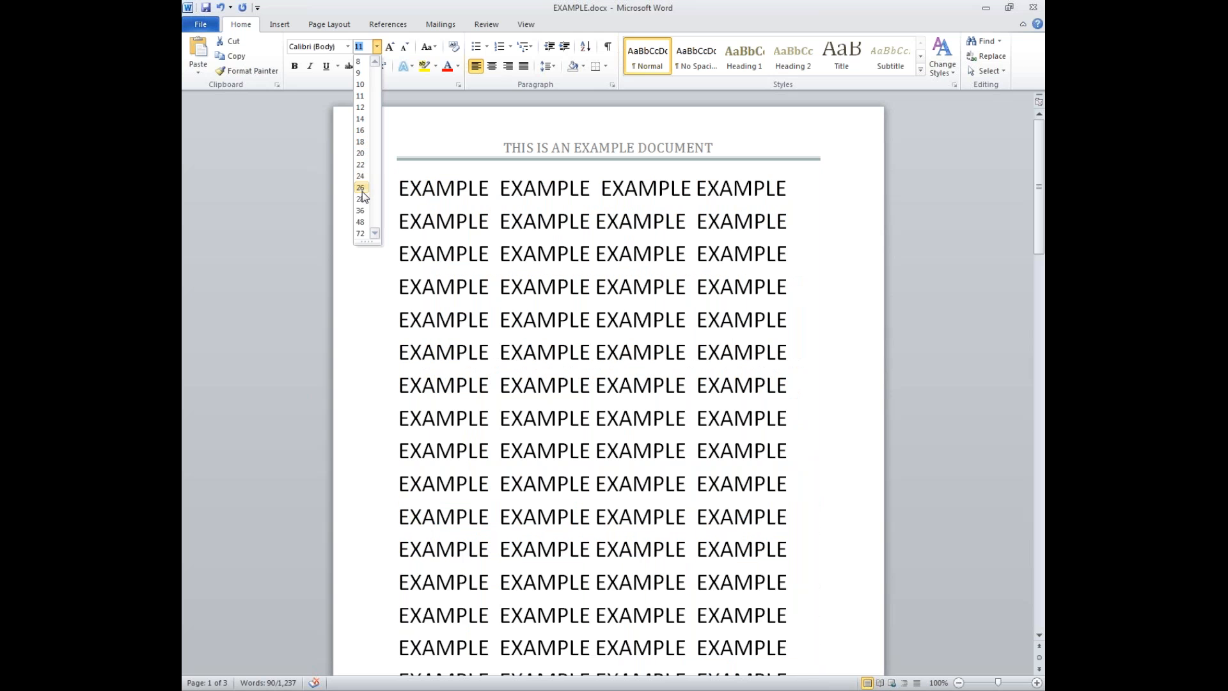
{"action": "left_click", "coordinate": [362, 189]}
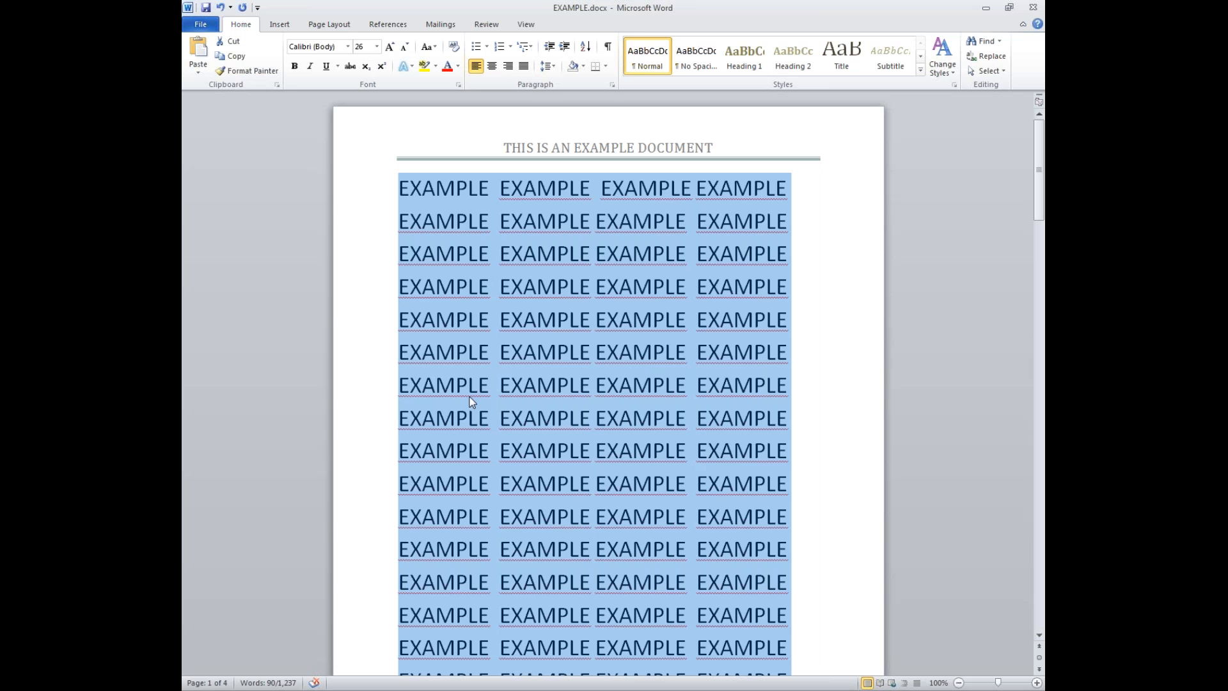
{"action": "left_click", "coordinate": [405, 47]}
{"action": "left_click", "coordinate": [405, 48]}
{"action": "left_click", "coordinate": [405, 48]}
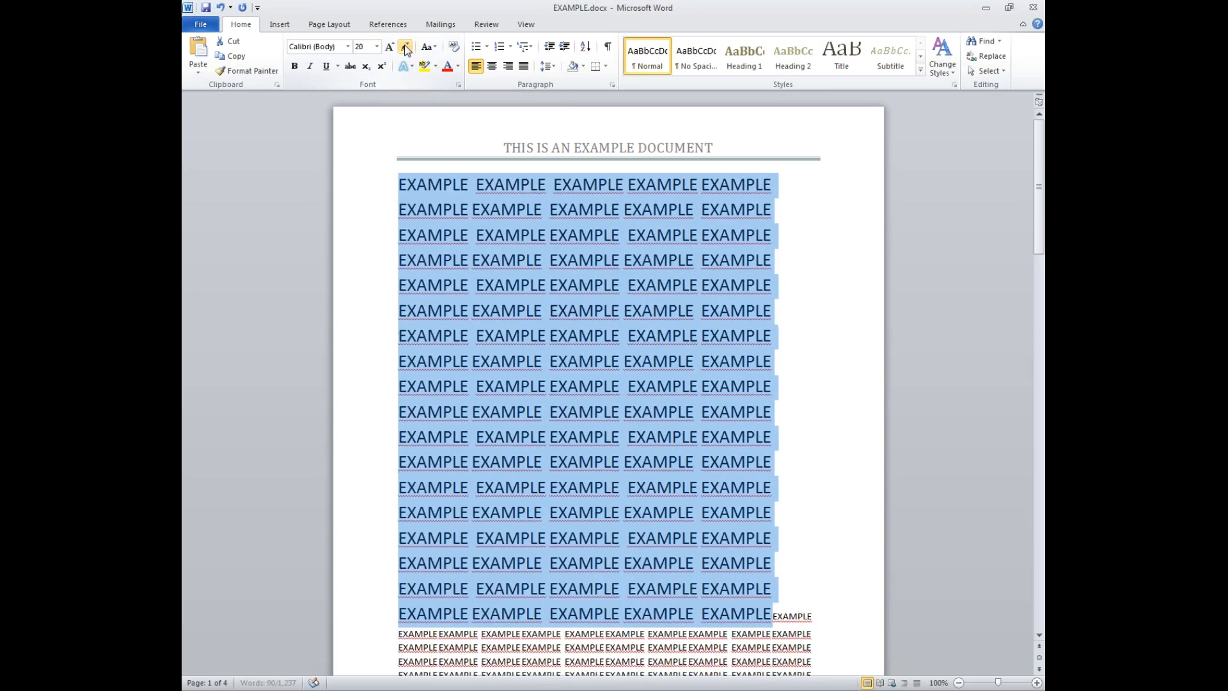
{"action": "left_click", "coordinate": [405, 48]}
{"action": "left_click", "coordinate": [405, 48]}
{"action": "left_click", "coordinate": [405, 48]}
{"action": "left_click", "coordinate": [404, 48]}
{"action": "left_click", "coordinate": [405, 48]}
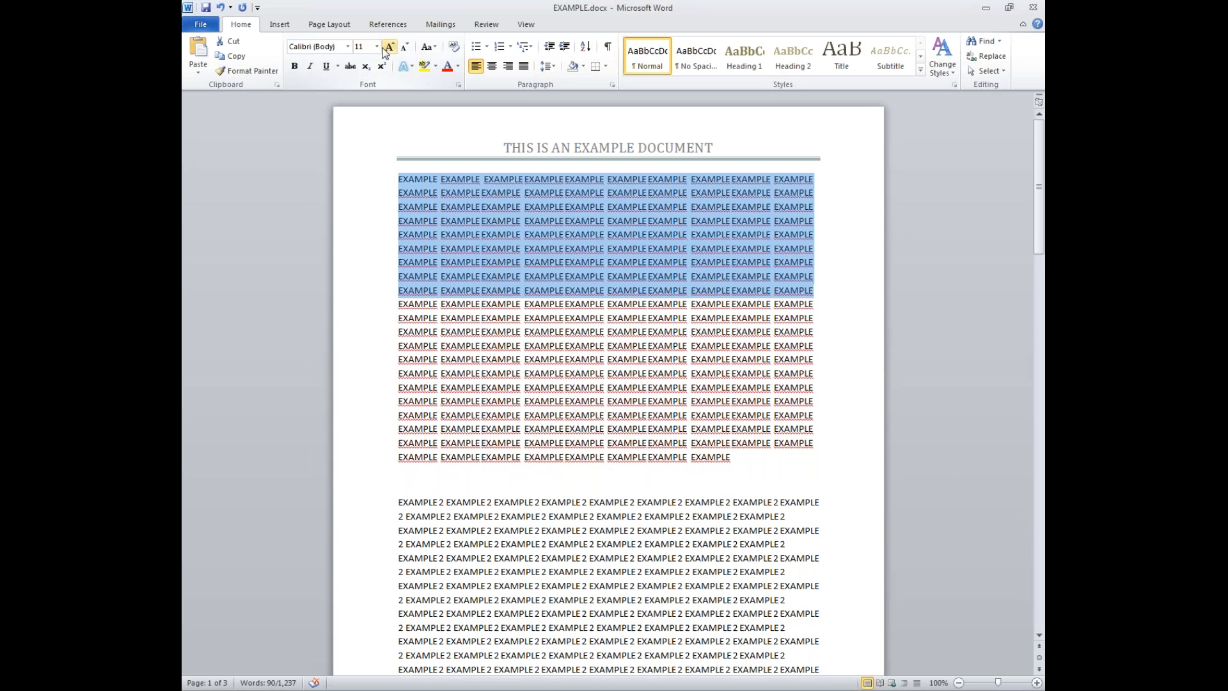
{"action": "left_click", "coordinate": [390, 47]}
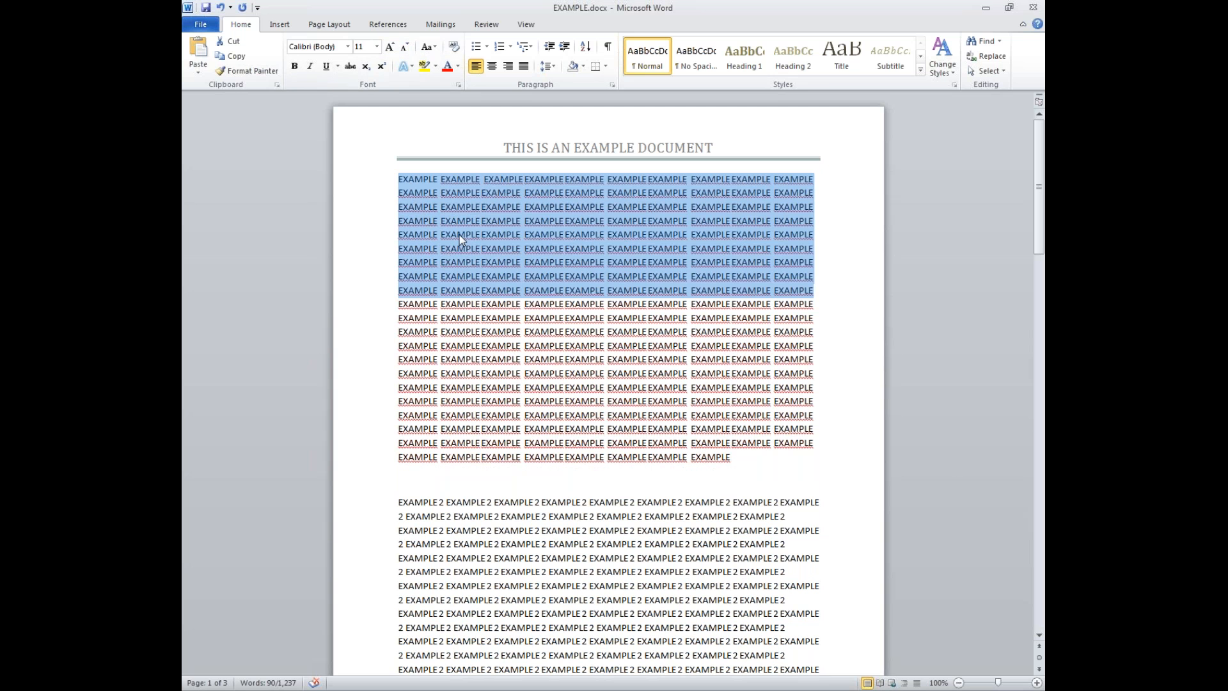
{"action": "left_click", "coordinate": [376, 47]}
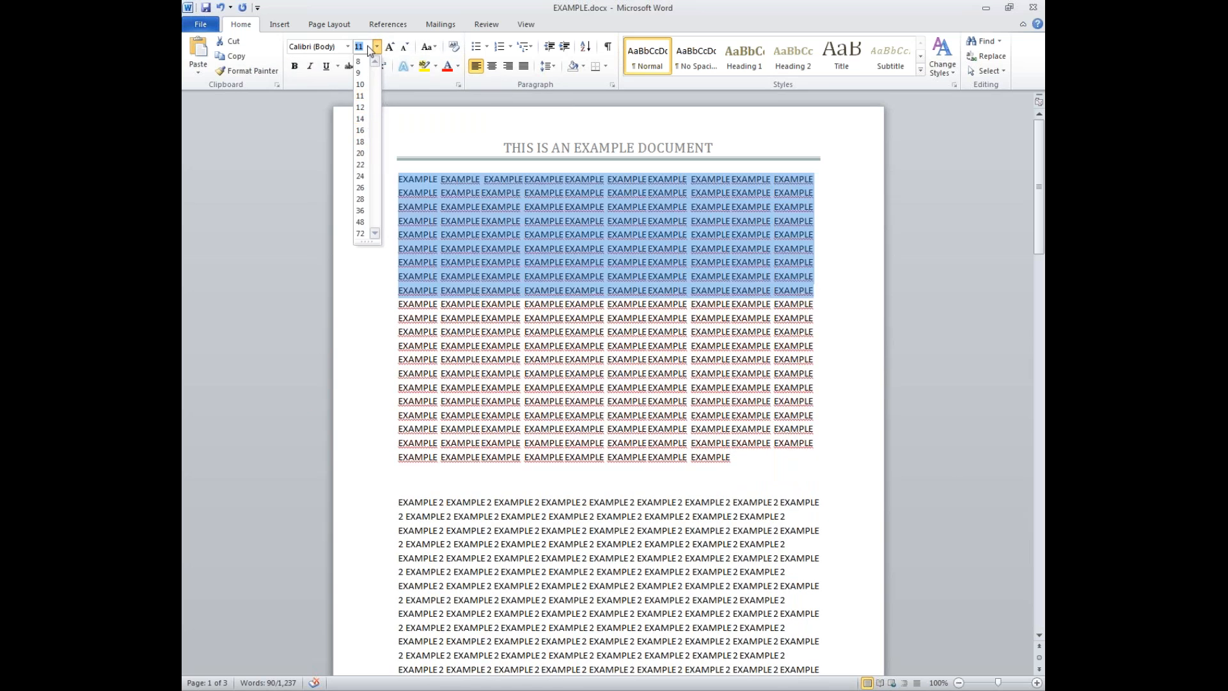
{"action": "type", "text": ".5"}
{"action": "key", "text": "Return"}
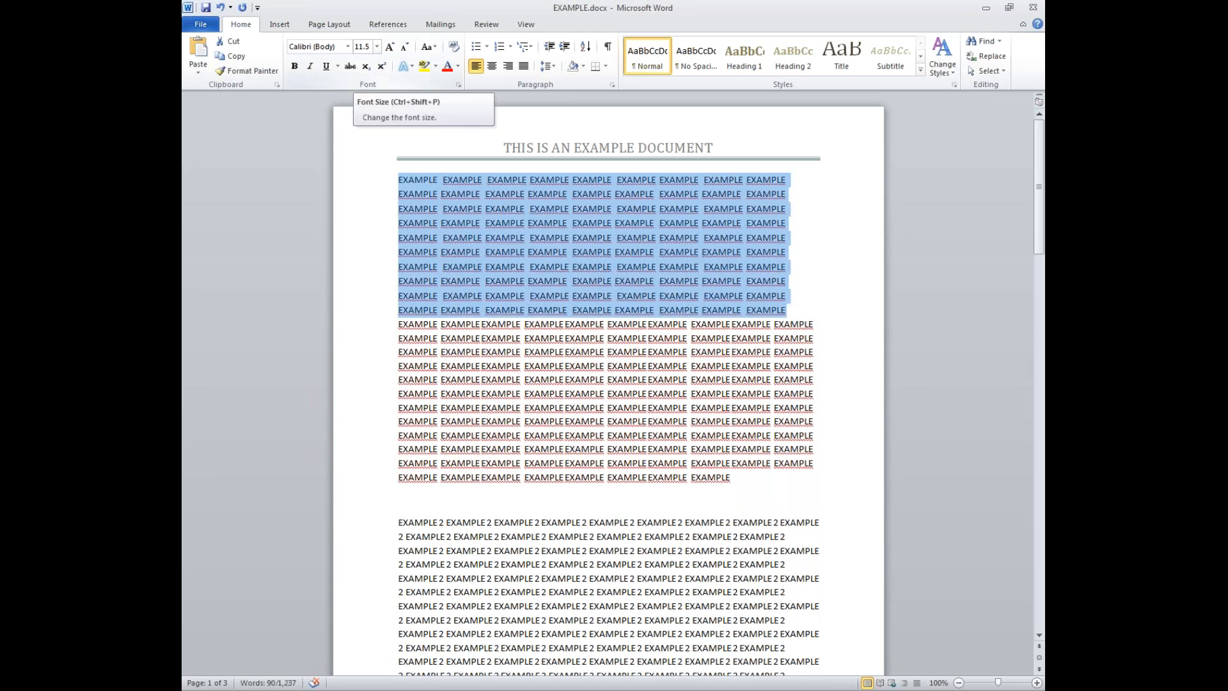
{"action": "key", "text": "ctrl+z"}
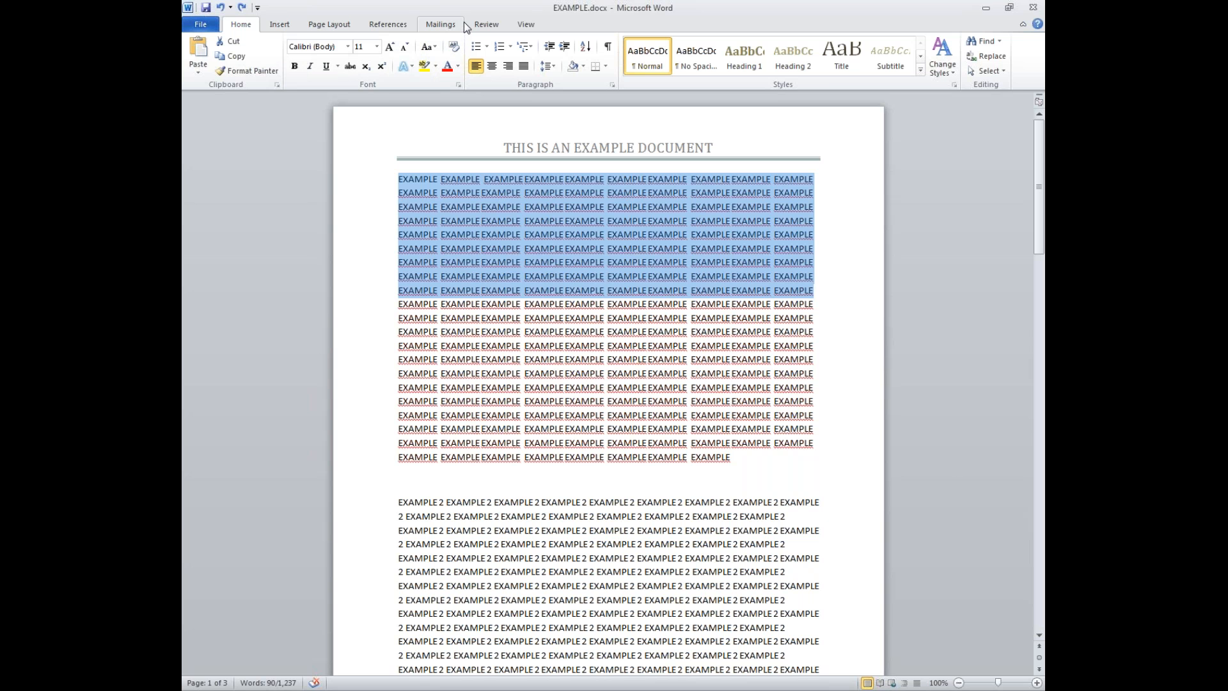
- Try UPPERCASE, lowercase and Sentence case on the selected first block
{"action": "left_click", "coordinate": [434, 48]}
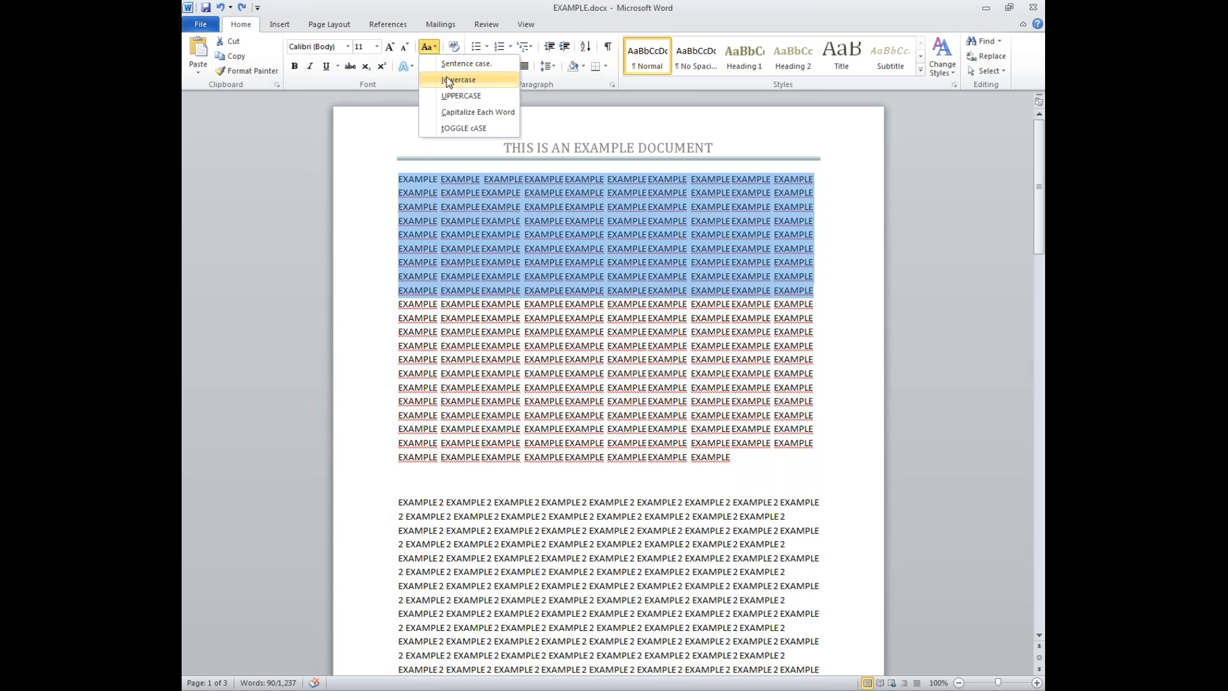
{"action": "left_click", "coordinate": [446, 97]}
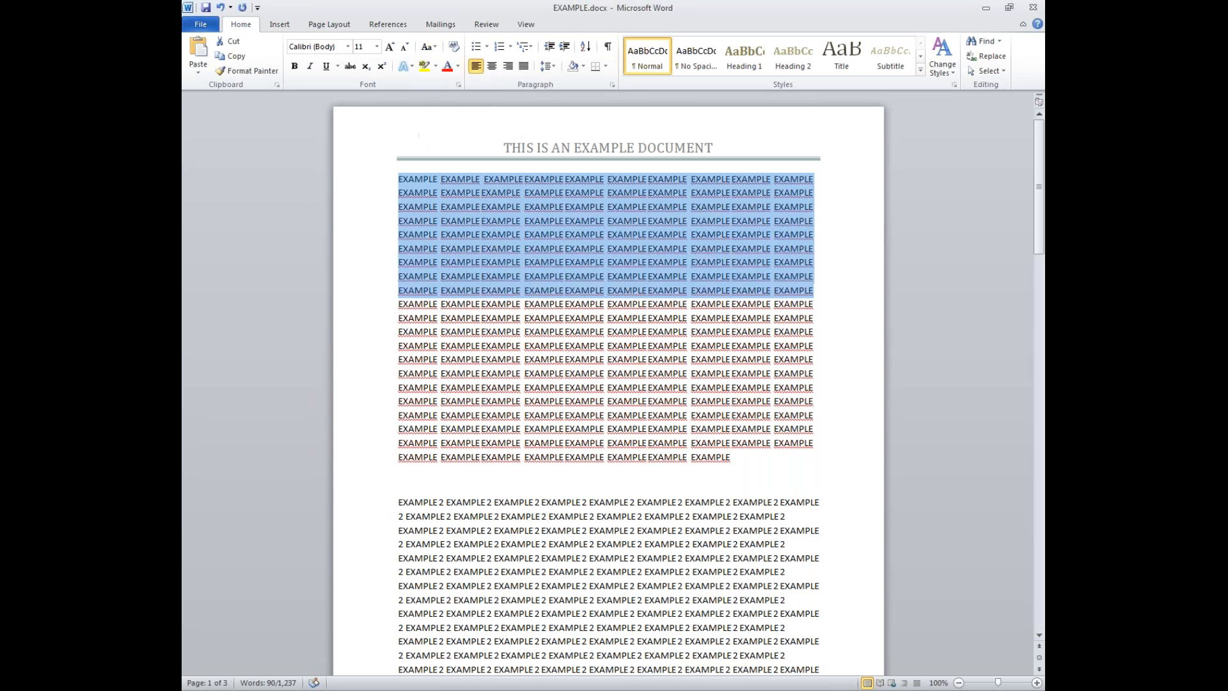
{"action": "left_click", "coordinate": [435, 50]}
{"action": "left_click", "coordinate": [438, 79]}
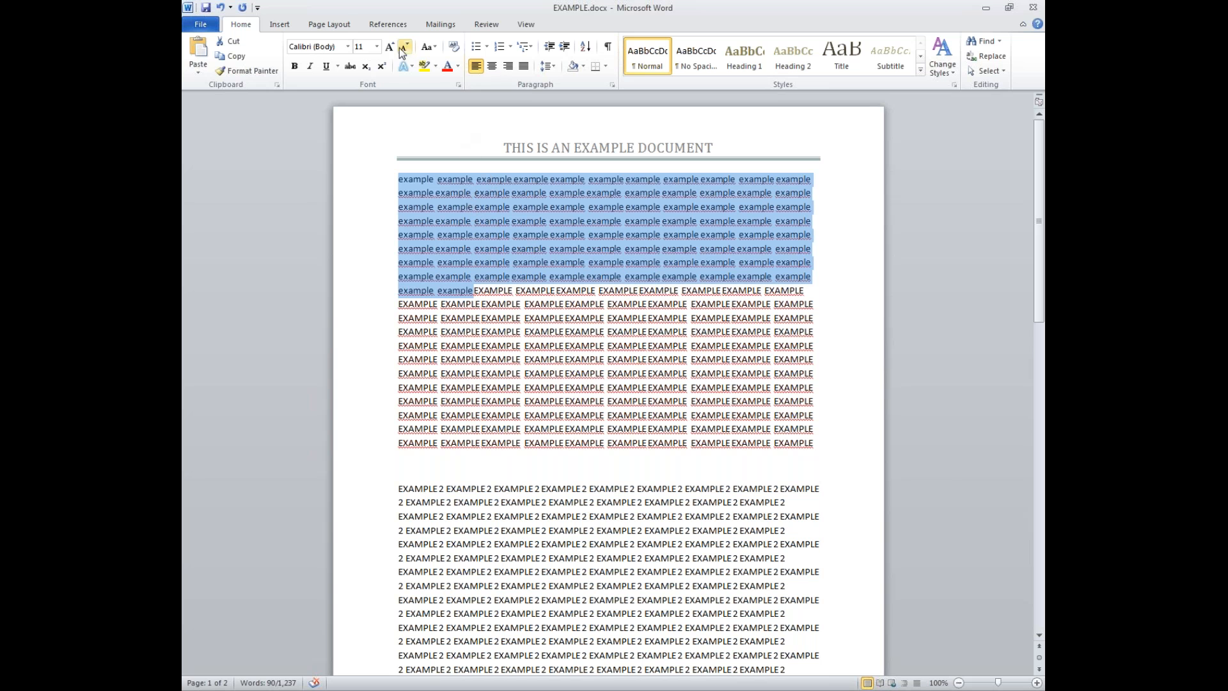
{"action": "left_click", "coordinate": [425, 48]}
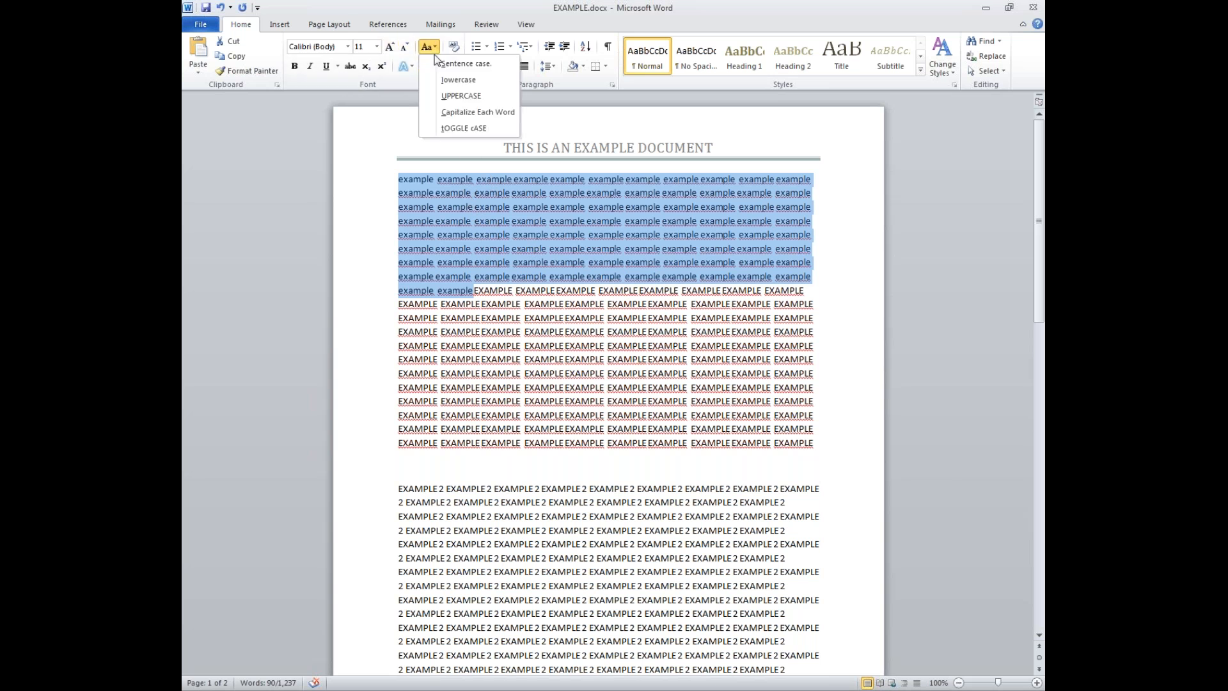
{"action": "left_click", "coordinate": [439, 64]}
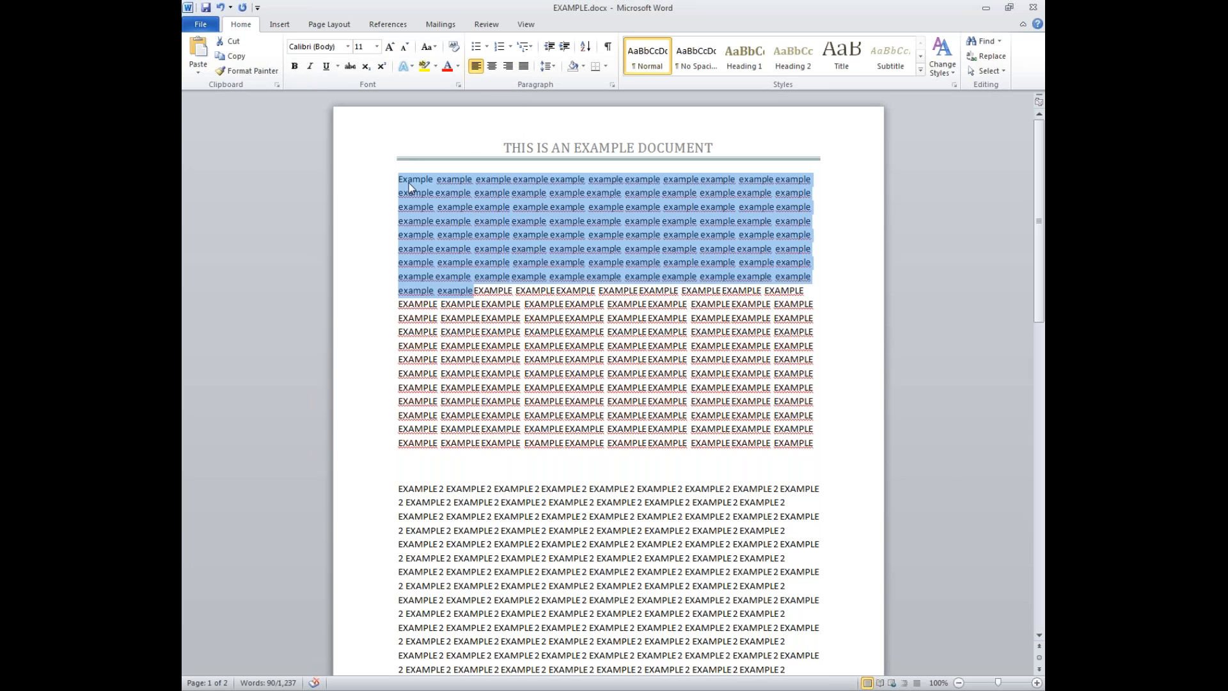
- Apply Capitalize Each Word, toggle case to eXAMPLE, then Capitalize Each Word again
{"action": "left_click", "coordinate": [432, 52]}
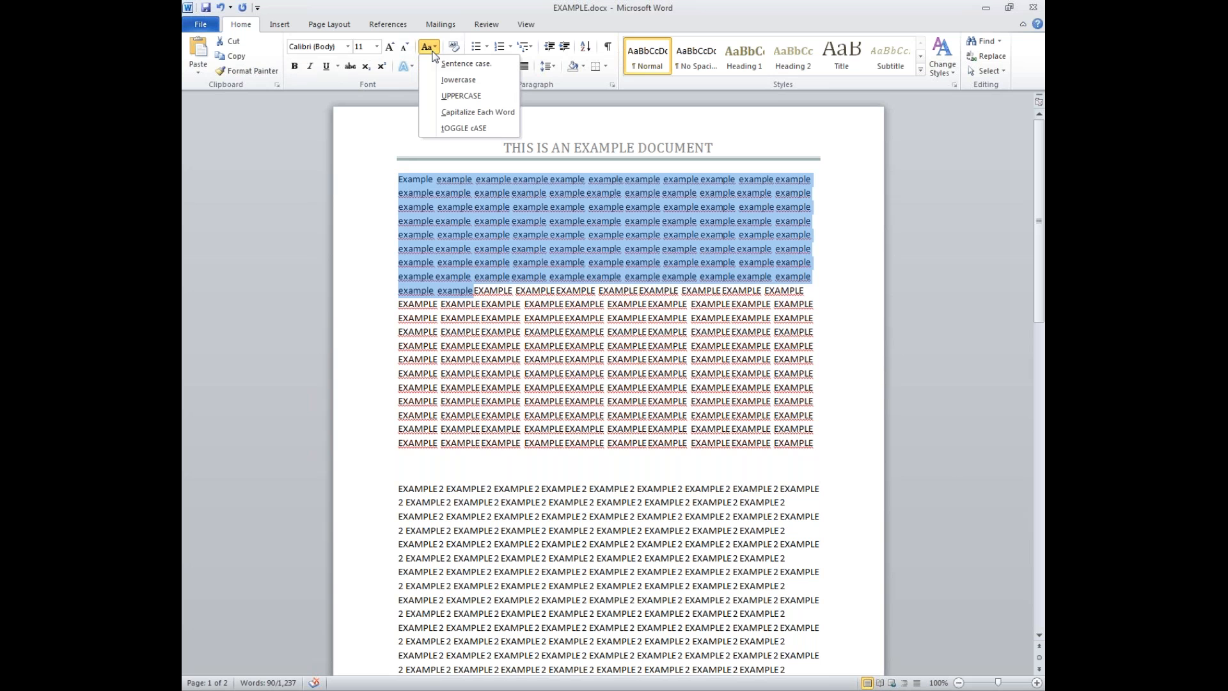
{"action": "left_click", "coordinate": [448, 112]}
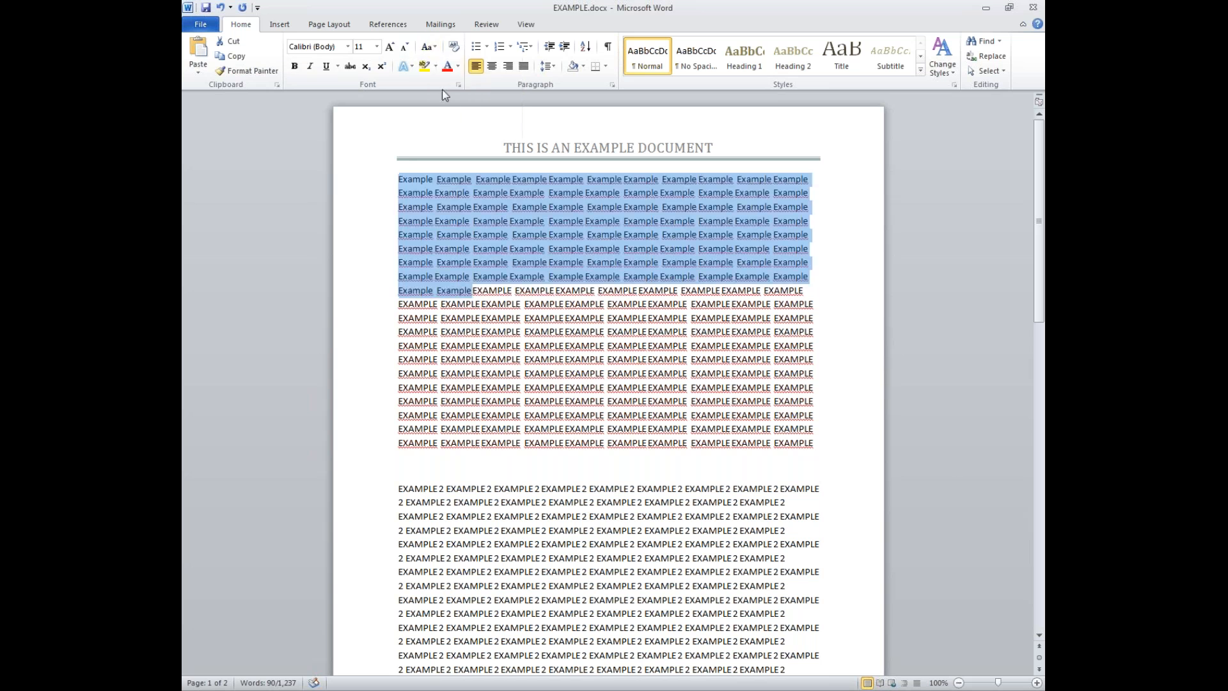
{"action": "left_click", "coordinate": [436, 49]}
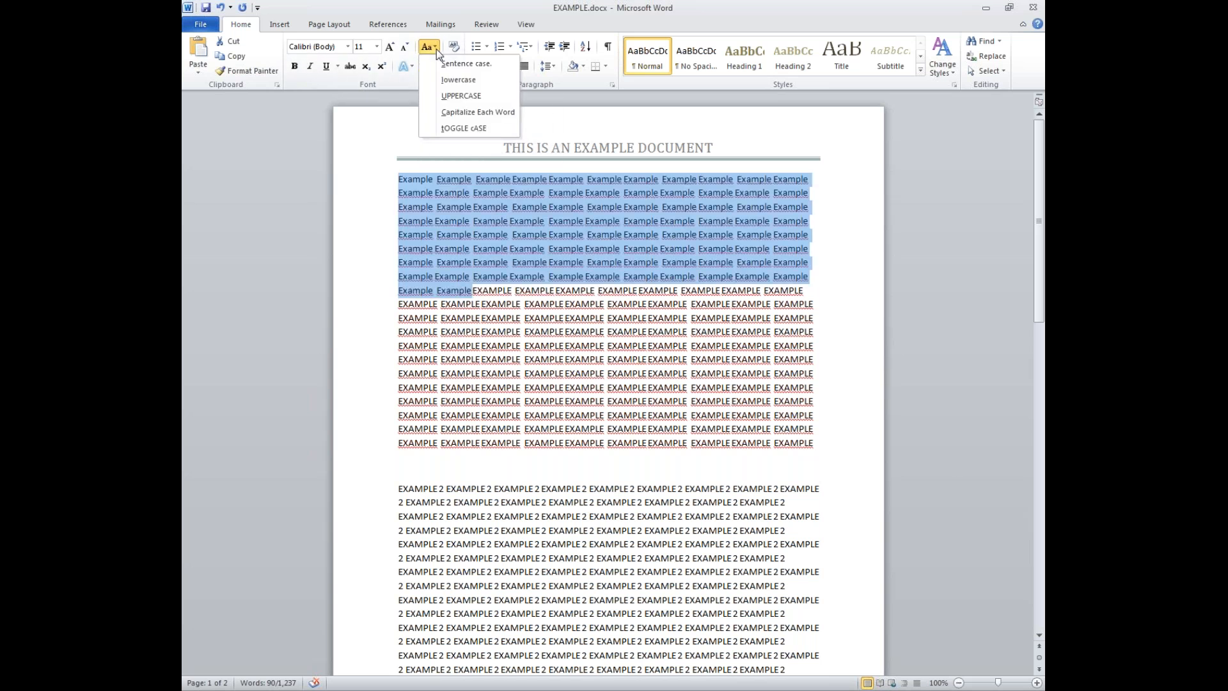
{"action": "left_click", "coordinate": [463, 129]}
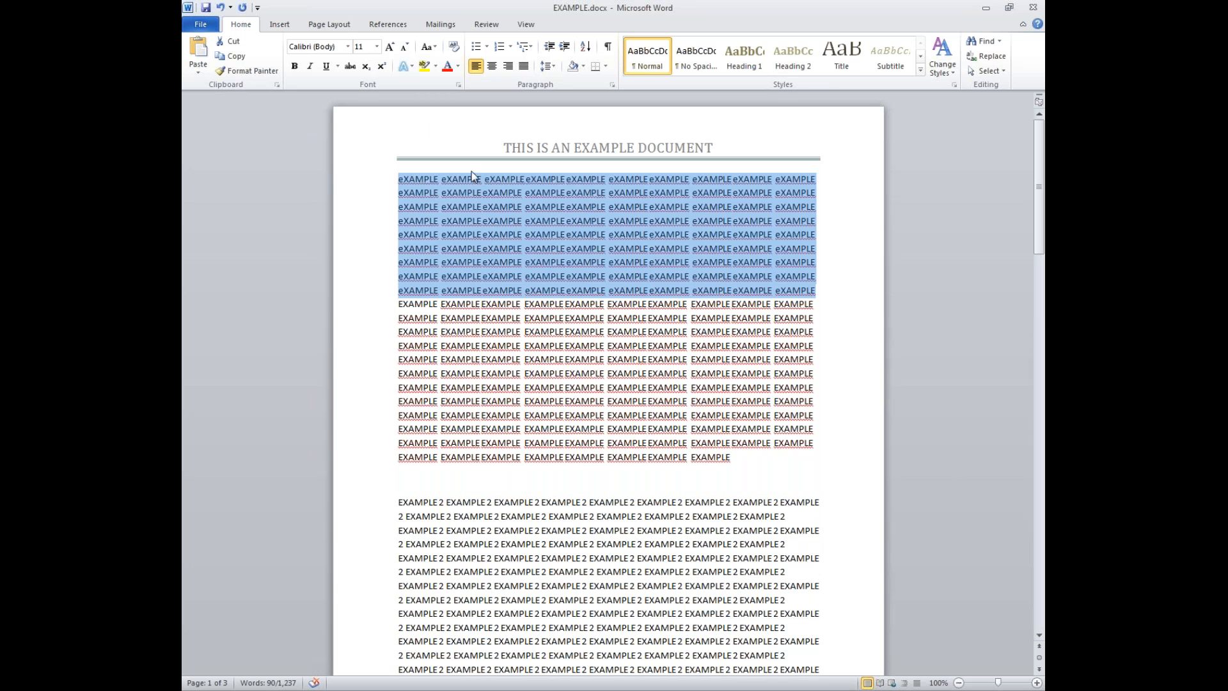
{"action": "left_click", "coordinate": [436, 47]}
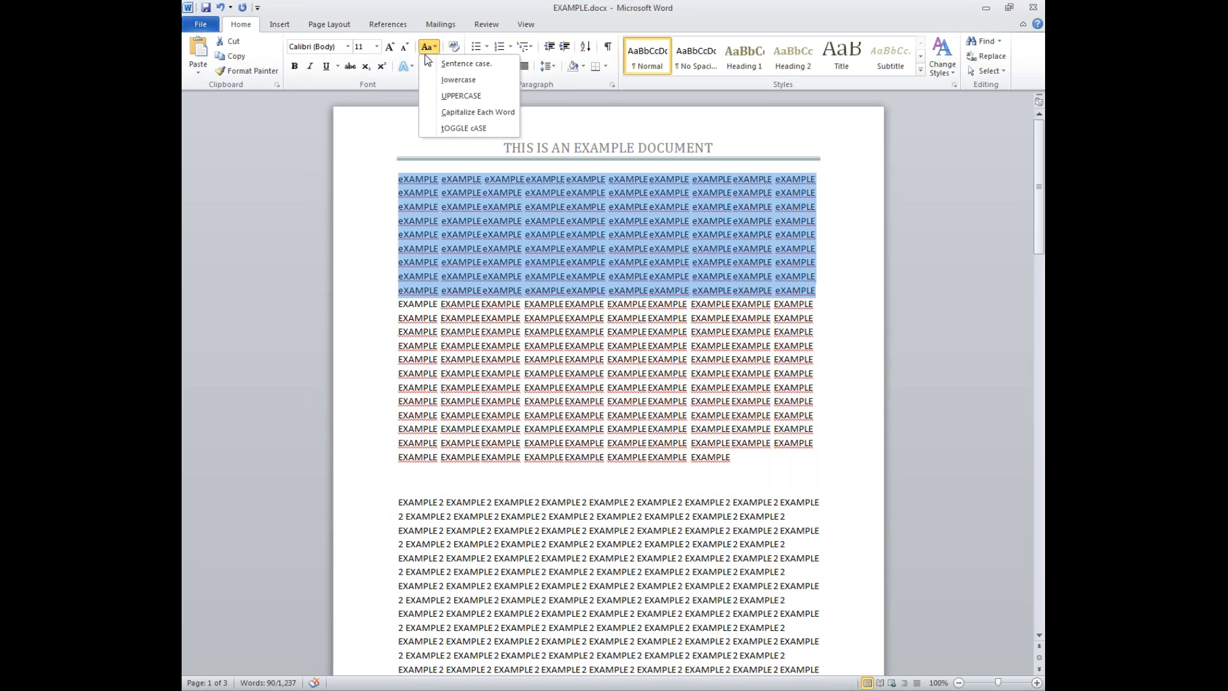
{"action": "left_click", "coordinate": [459, 117]}
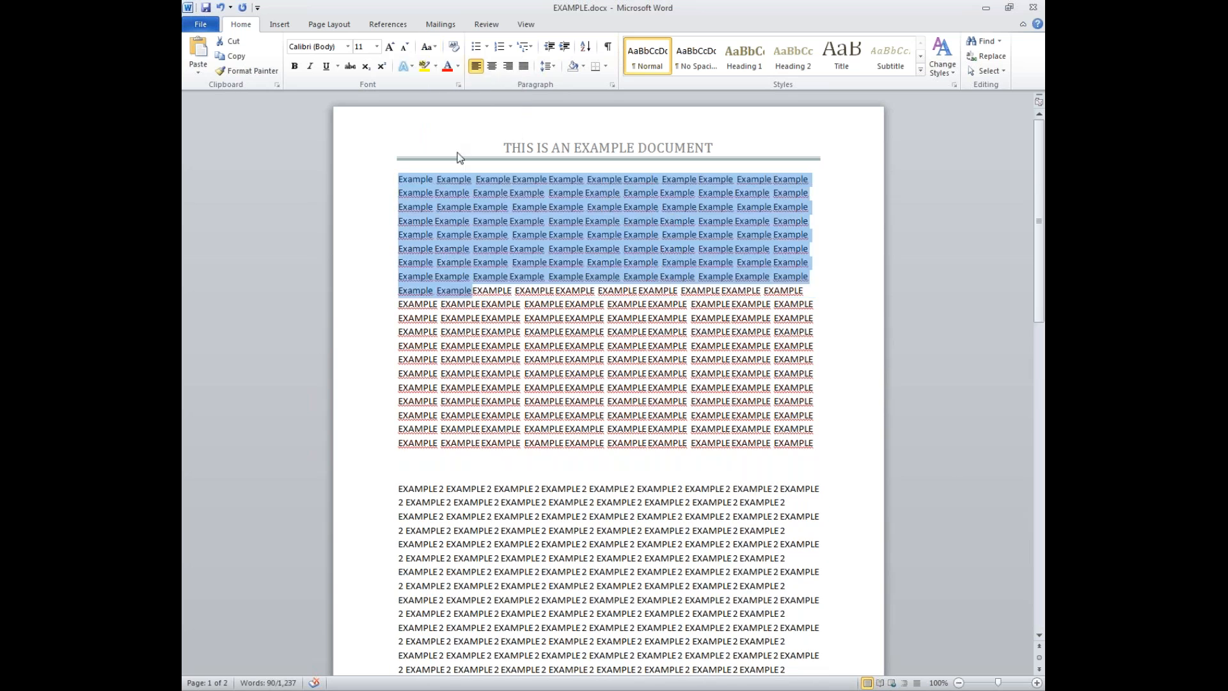
{"action": "left_click", "coordinate": [453, 47]}
- Make the first block UPPERCASE, then turn bold and italic on and off again
{"action": "left_click", "coordinate": [427, 47]}
{"action": "left_click", "coordinate": [447, 94]}
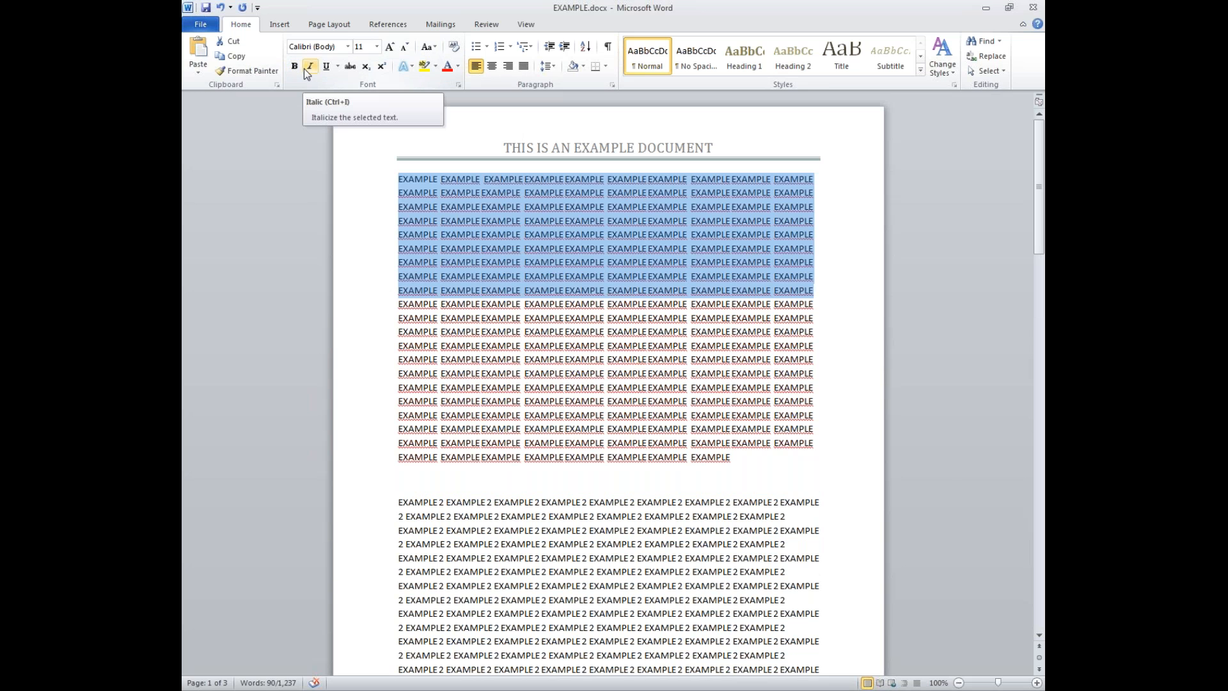
{"action": "left_click", "coordinate": [293, 72]}
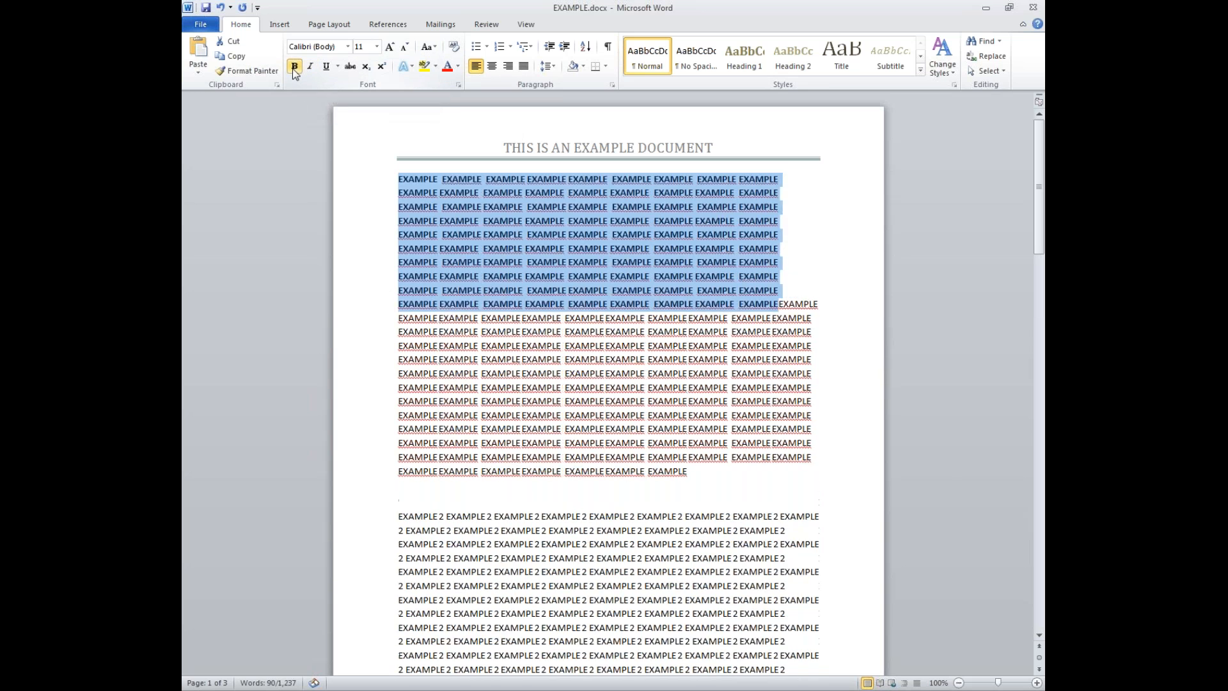
{"action": "left_click", "coordinate": [317, 68]}
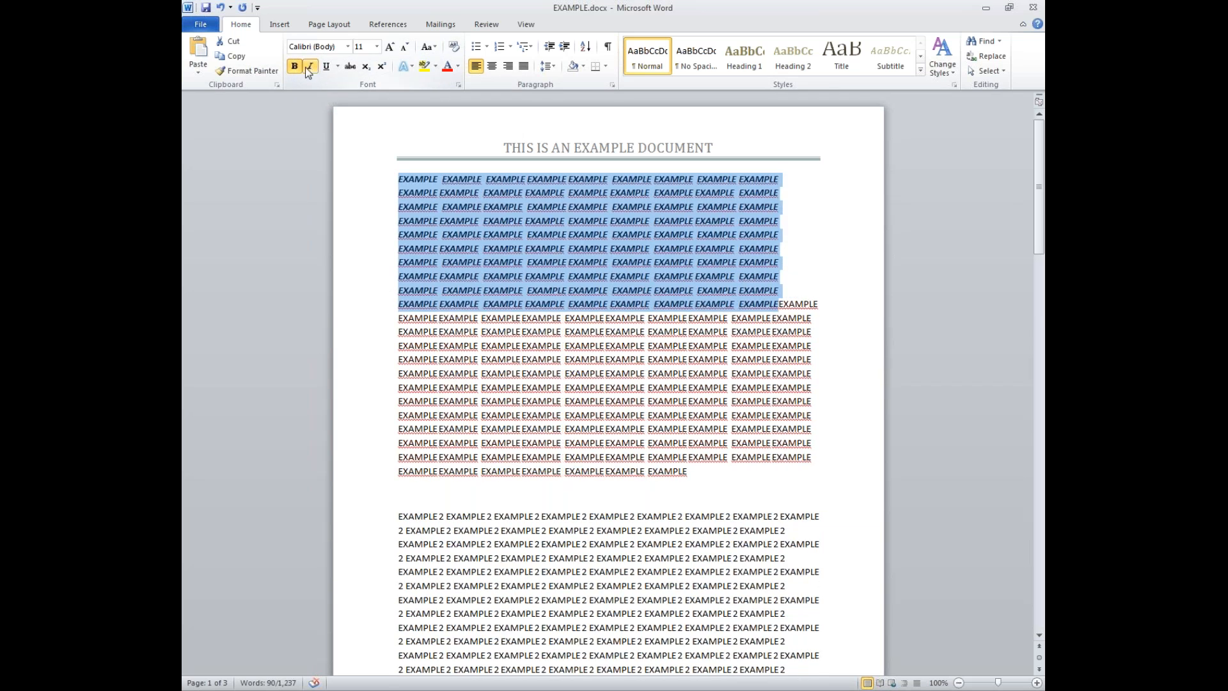
{"action": "left_click", "coordinate": [293, 68]}
{"action": "left_click", "coordinate": [312, 67]}
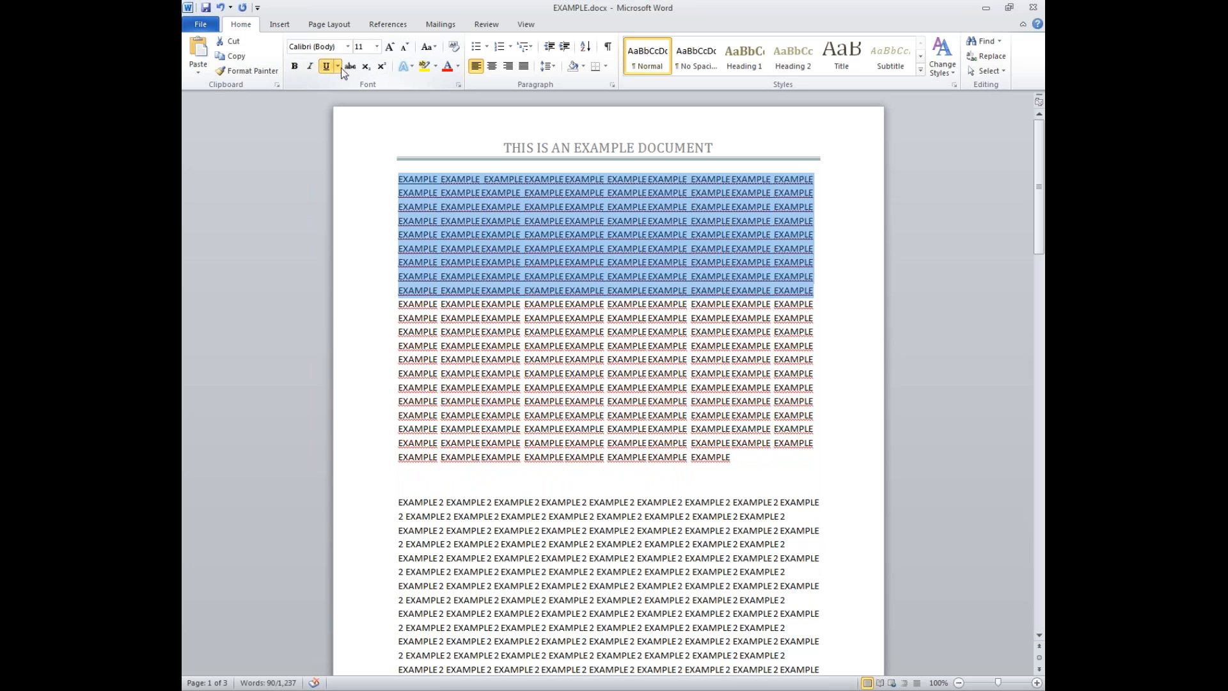
- Try double, another style and dash-dot underlines on the first block, then close the list
{"action": "left_click", "coordinate": [338, 68]}
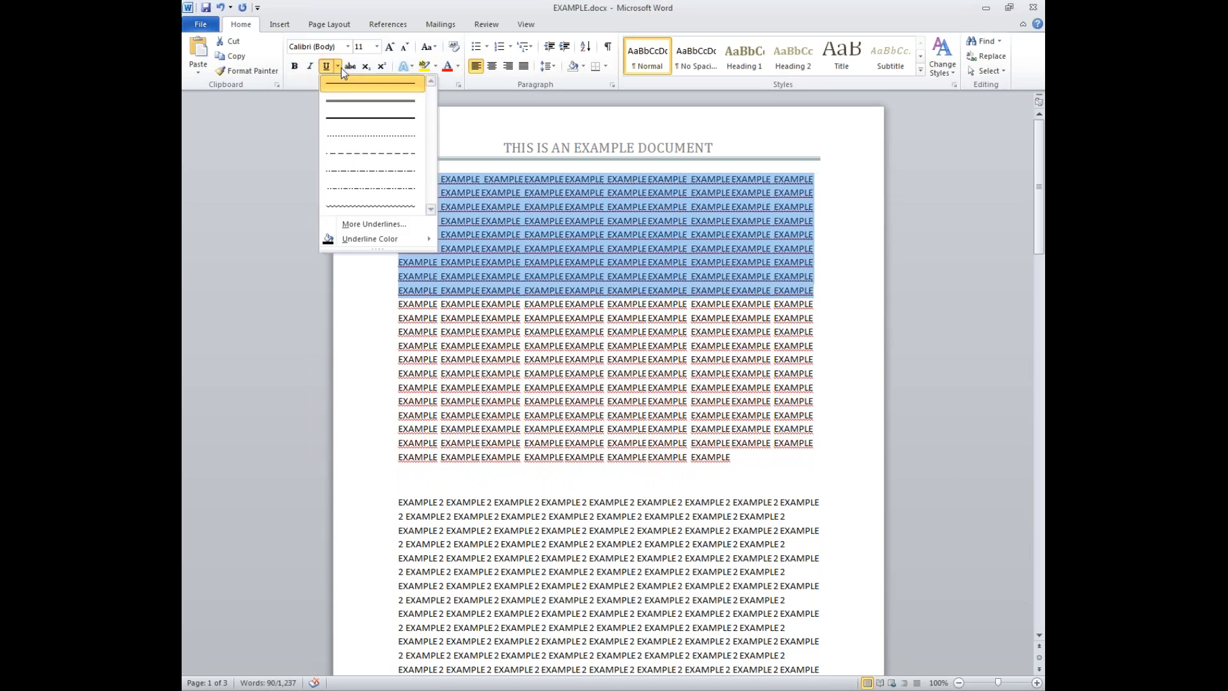
{"action": "left_click", "coordinate": [348, 104]}
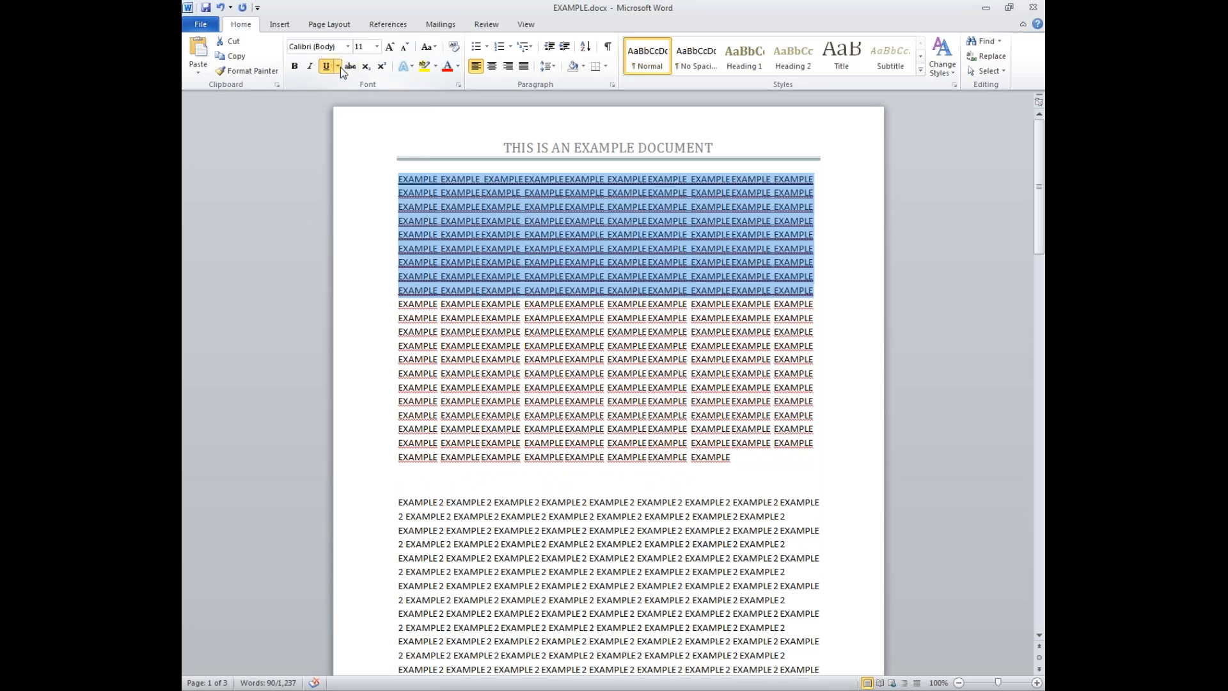
{"action": "left_click", "coordinate": [341, 67]}
{"action": "left_click", "coordinate": [348, 124]}
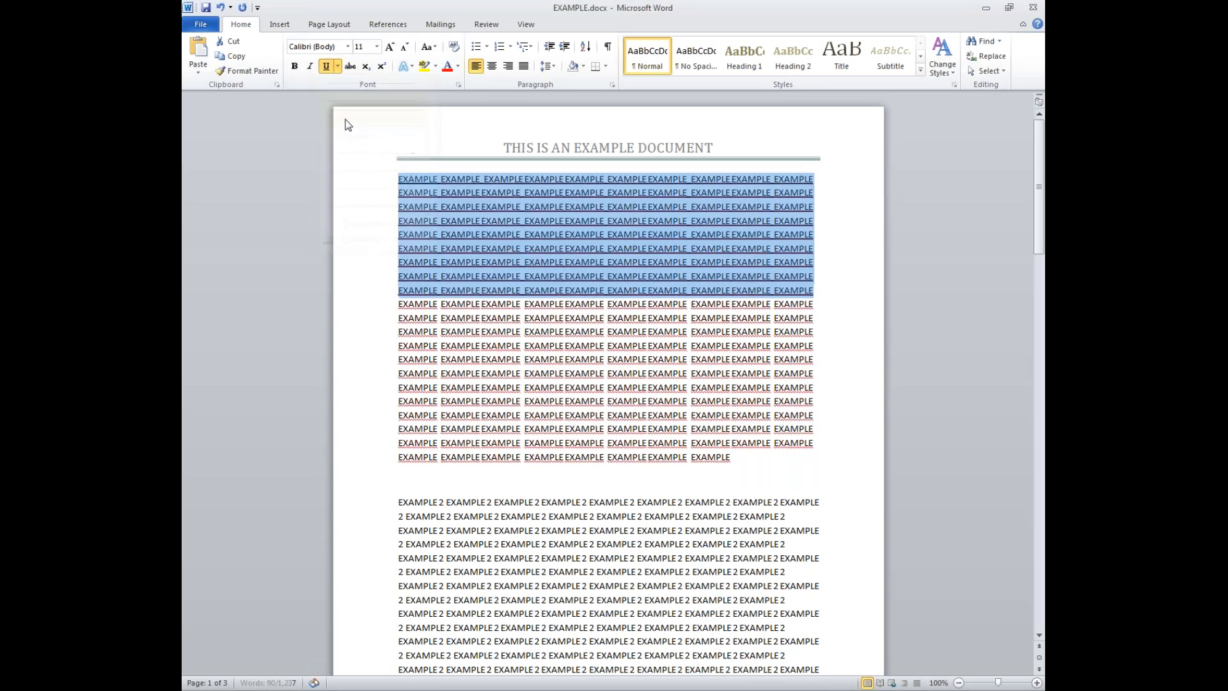
{"action": "left_click", "coordinate": [338, 67]}
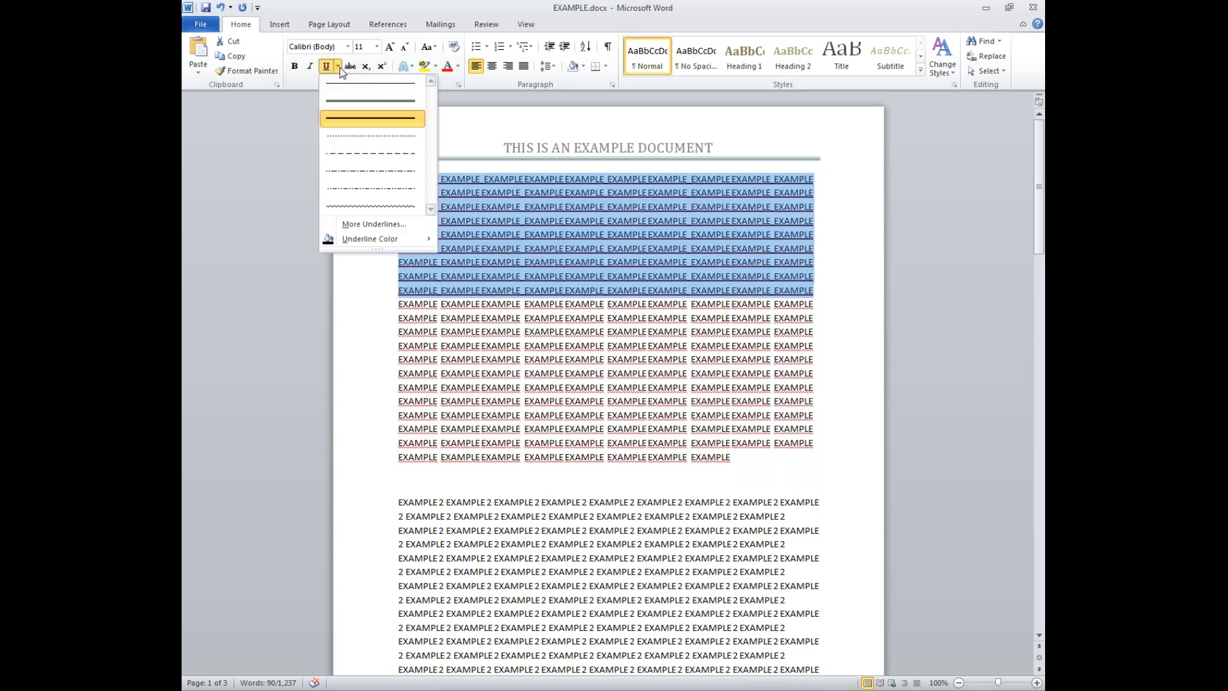
{"action": "left_click", "coordinate": [357, 173]}
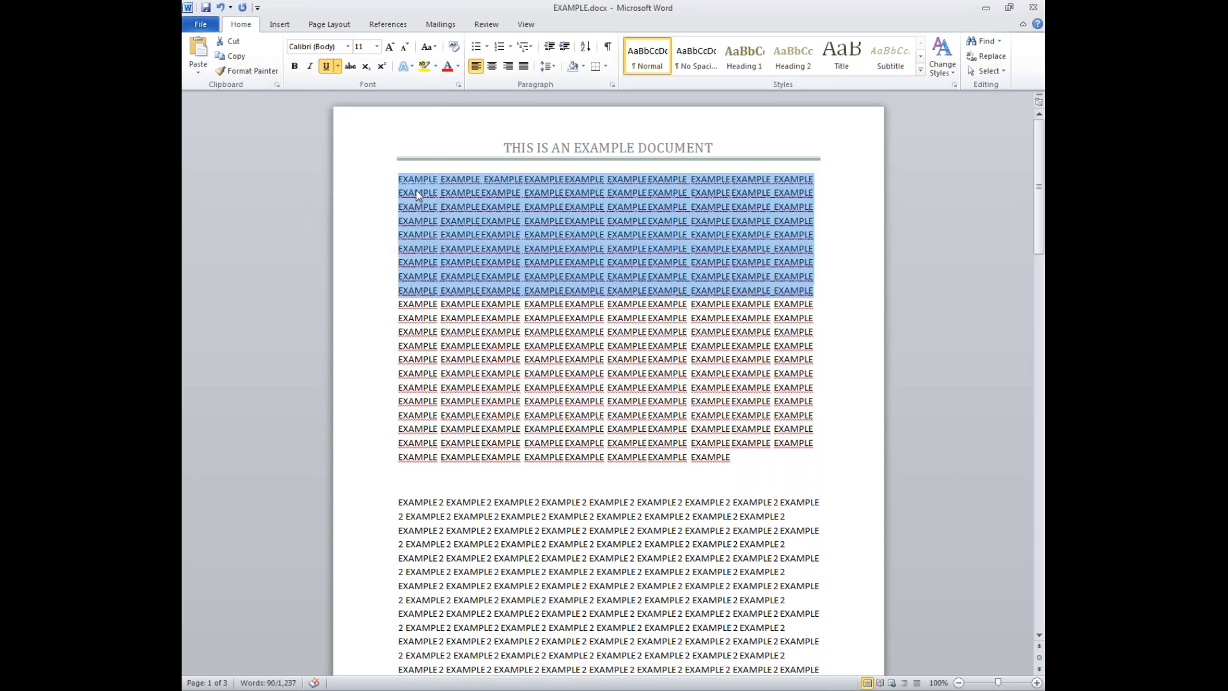
{"action": "left_click", "coordinate": [339, 65]}
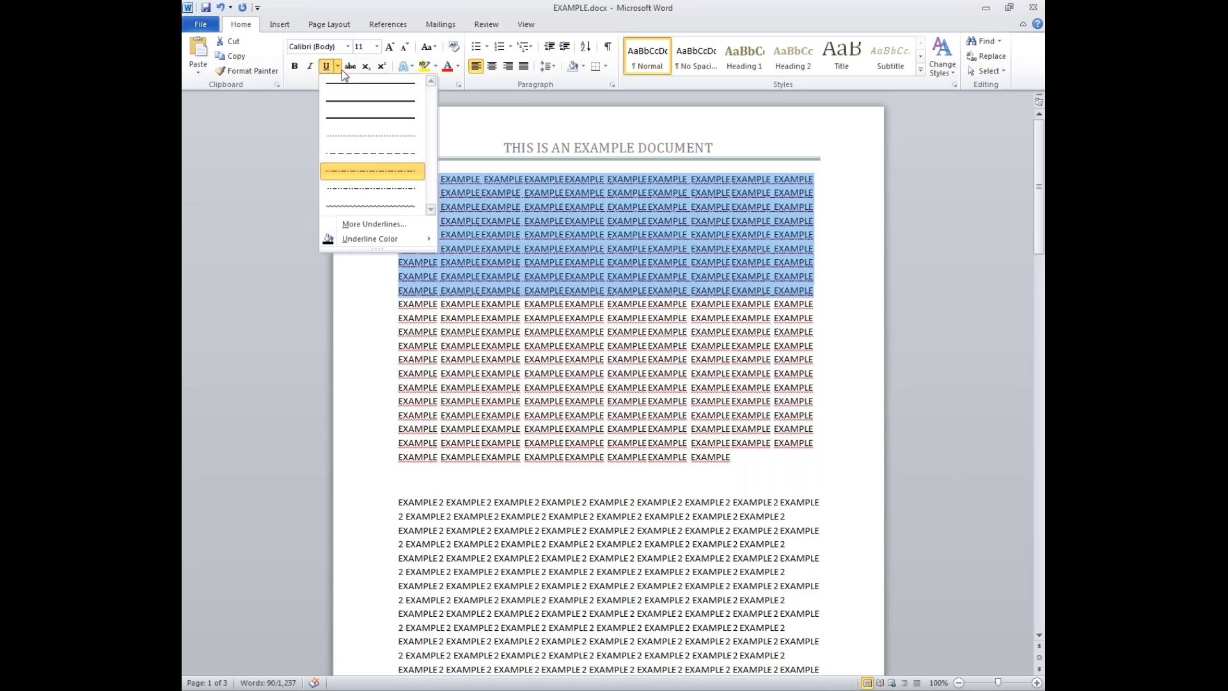
{"action": "left_click", "coordinate": [328, 69]}
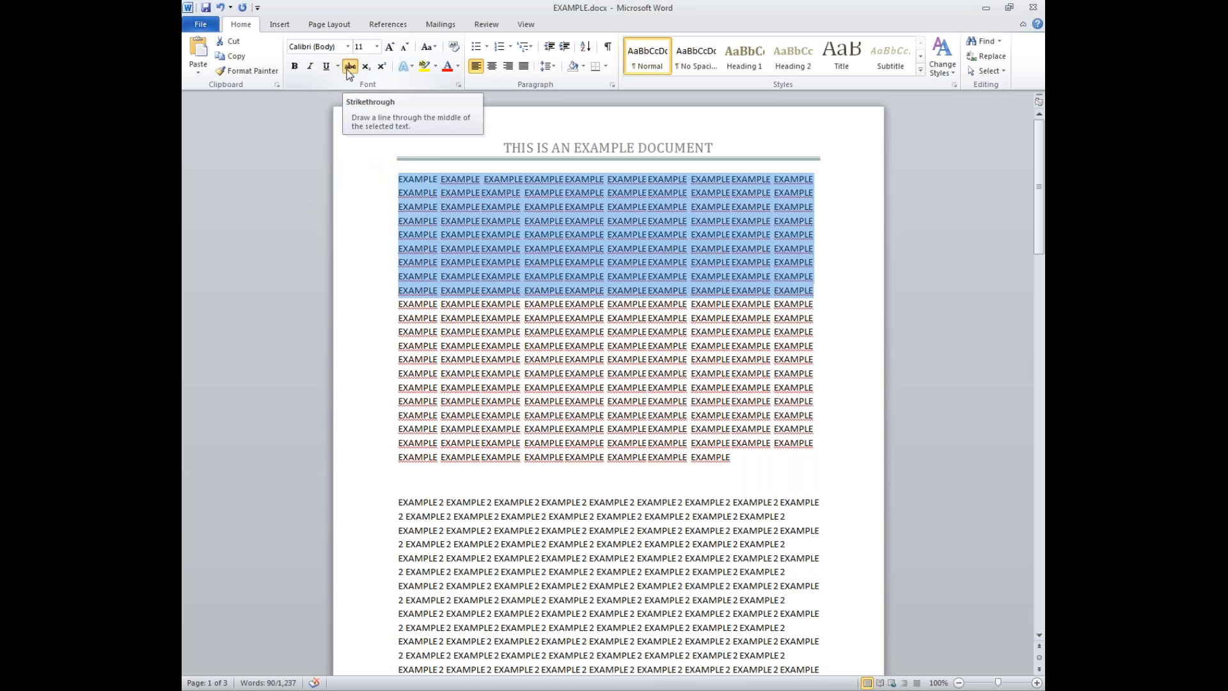
{"action": "left_click", "coordinate": [349, 70]}
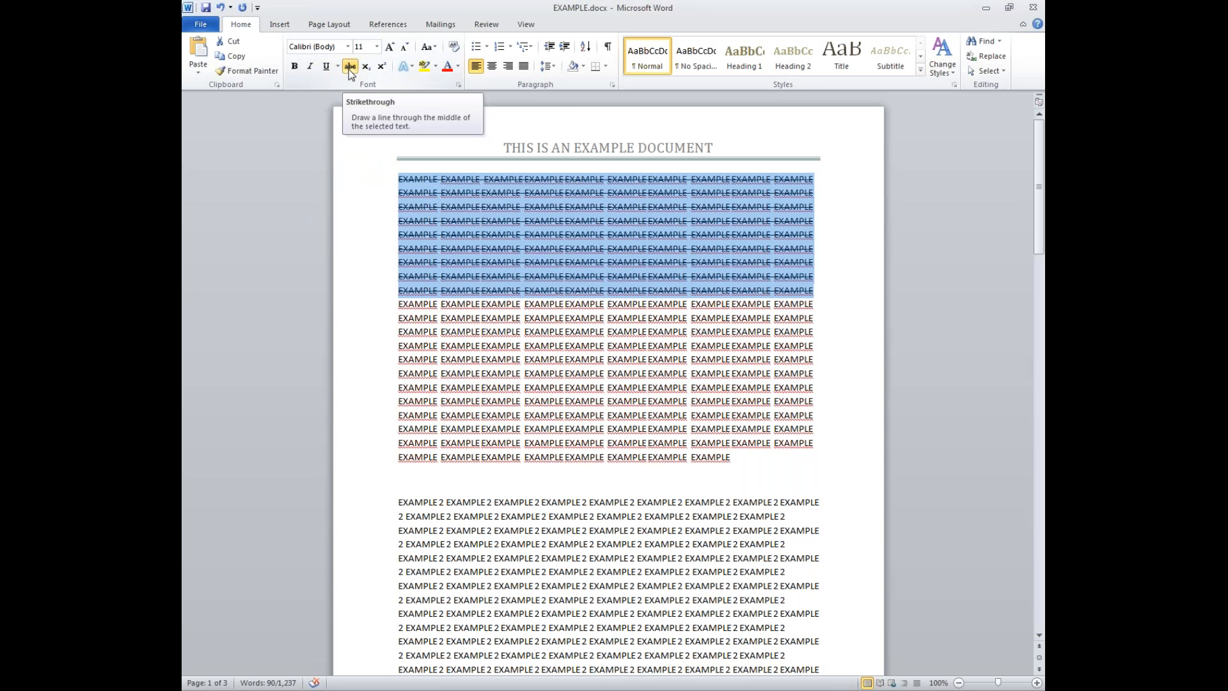
{"action": "left_click", "coordinate": [350, 68]}
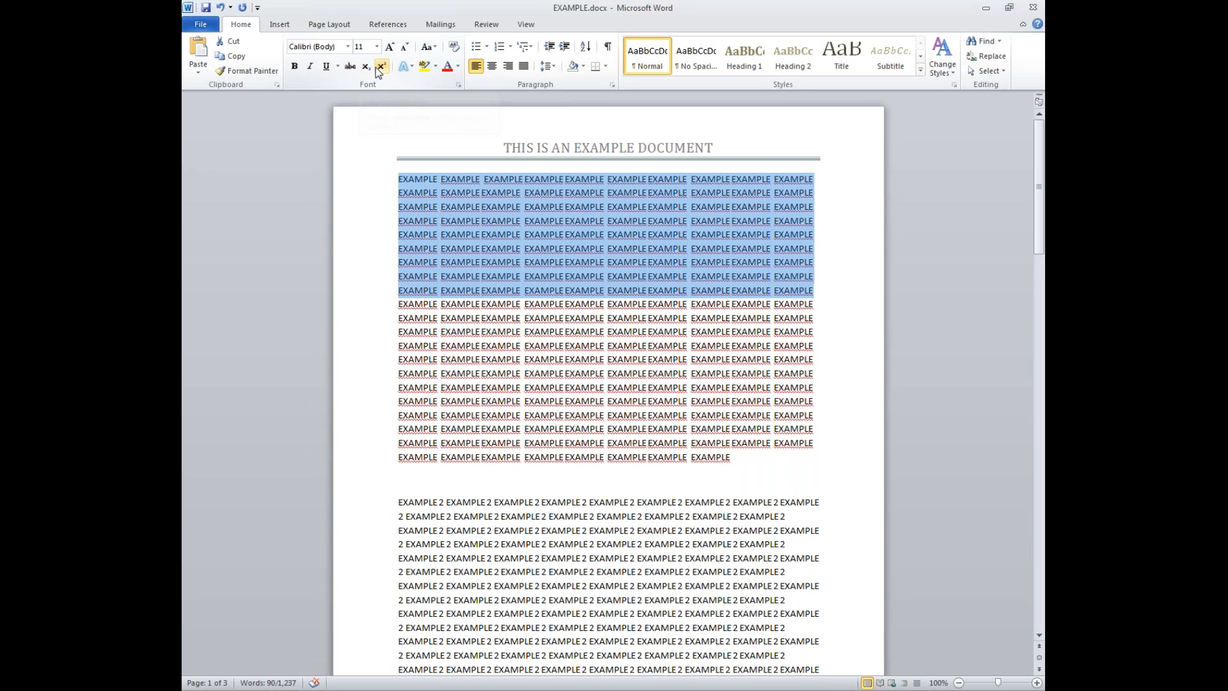
{"action": "left_click_drag", "start_coordinate": [441, 180], "coordinate": [505, 183]}
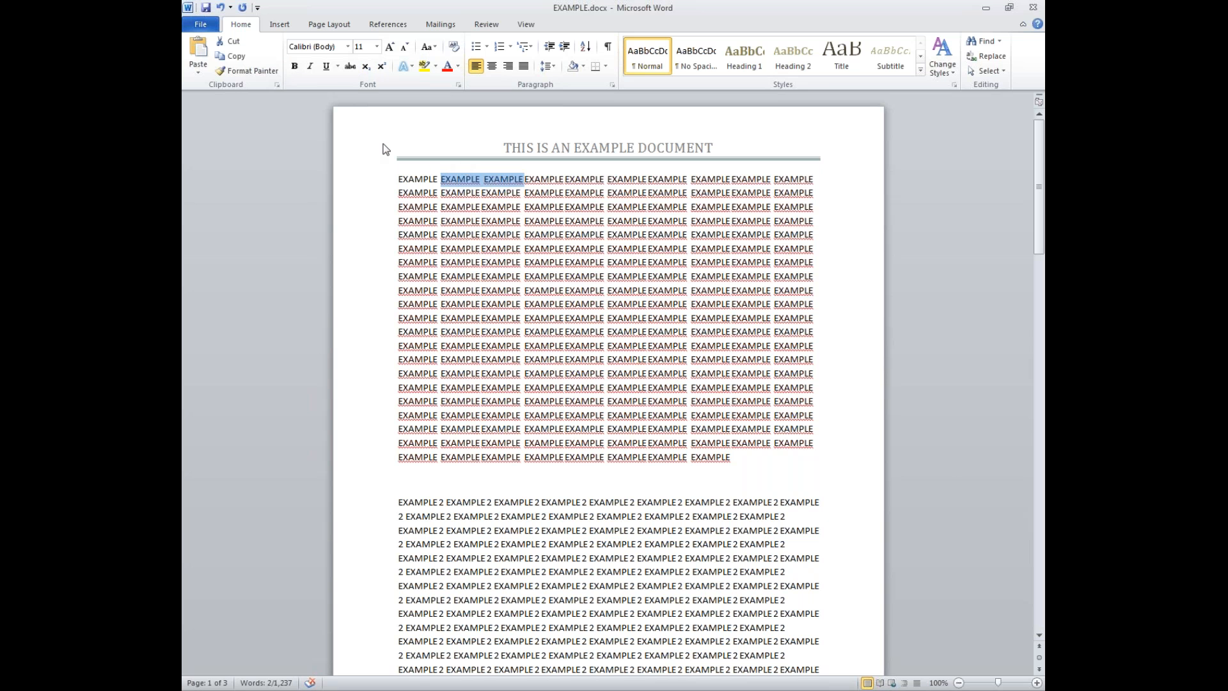
{"action": "left_click", "coordinate": [366, 67]}
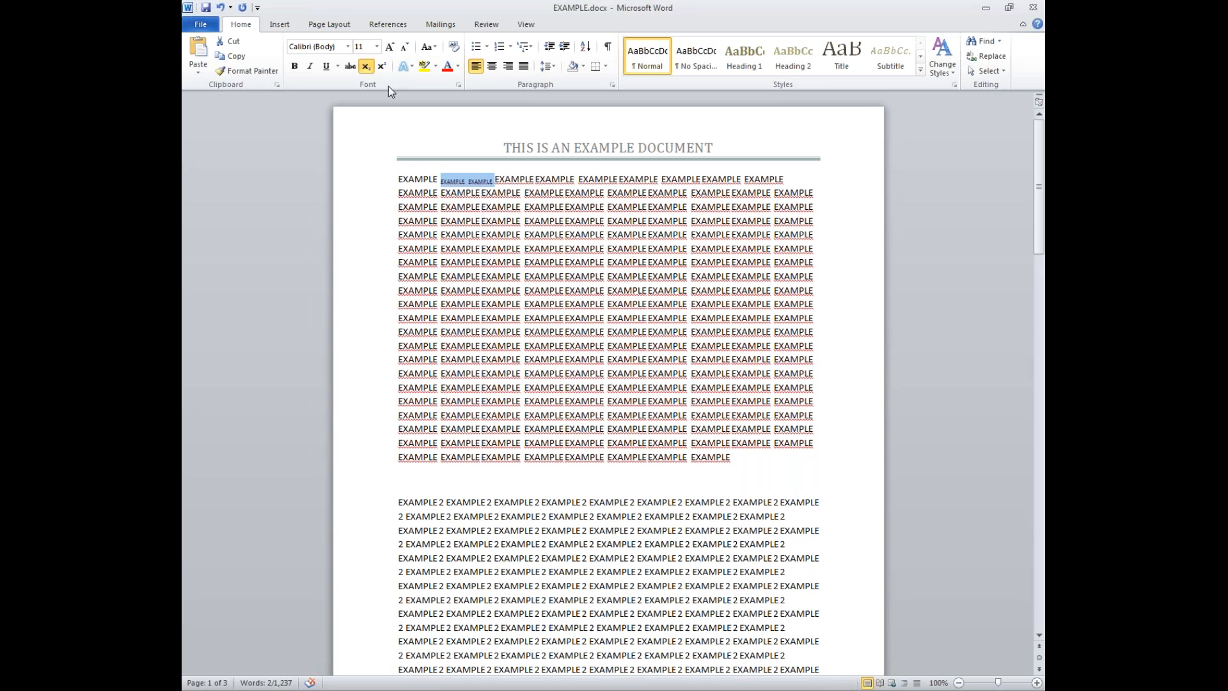
{"action": "left_click", "coordinate": [368, 68]}
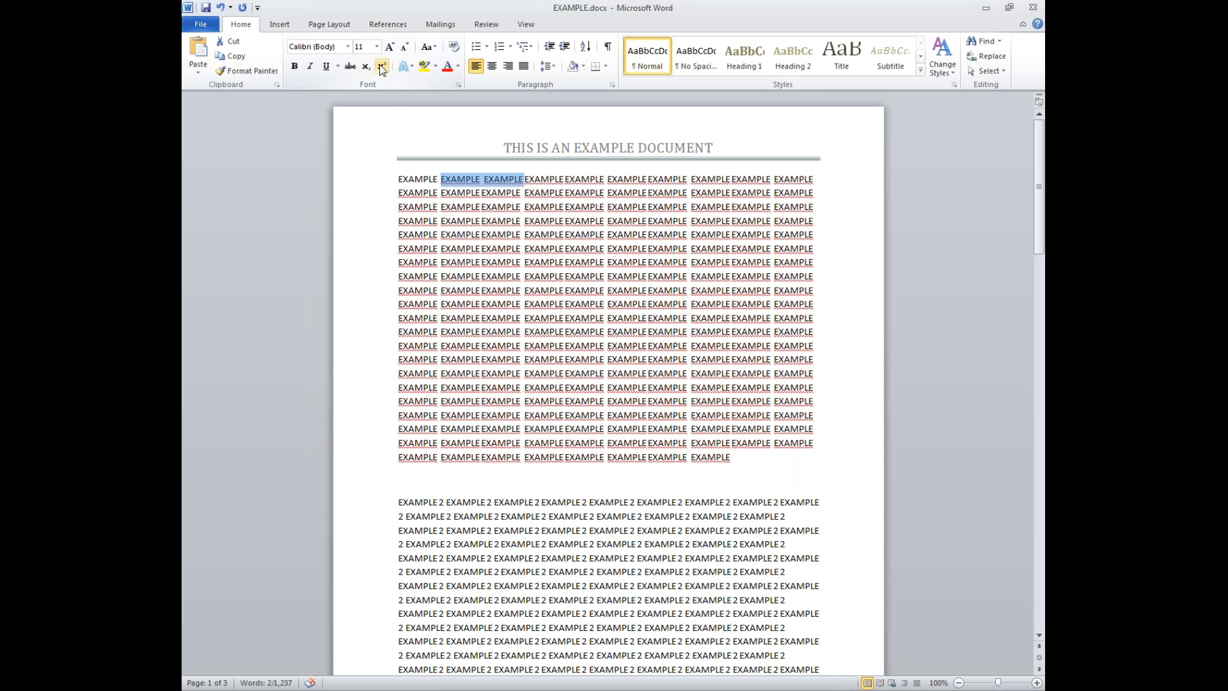
{"action": "left_click", "coordinate": [381, 68]}
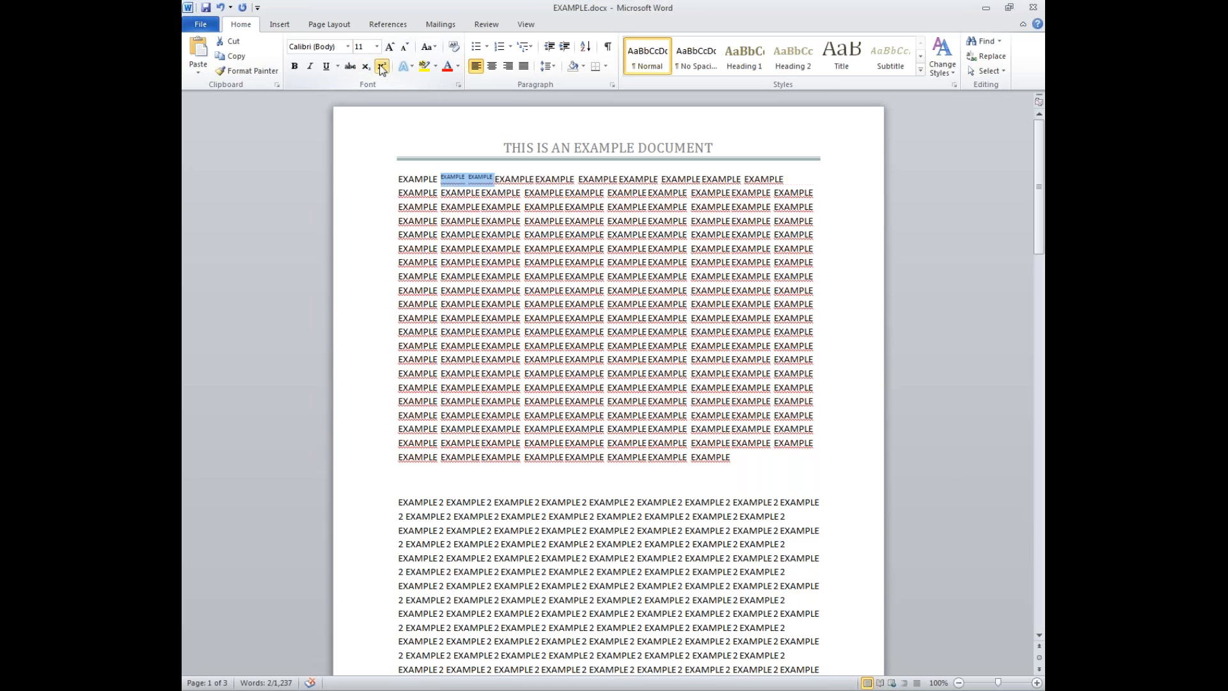
{"action": "left_click", "coordinate": [382, 68]}
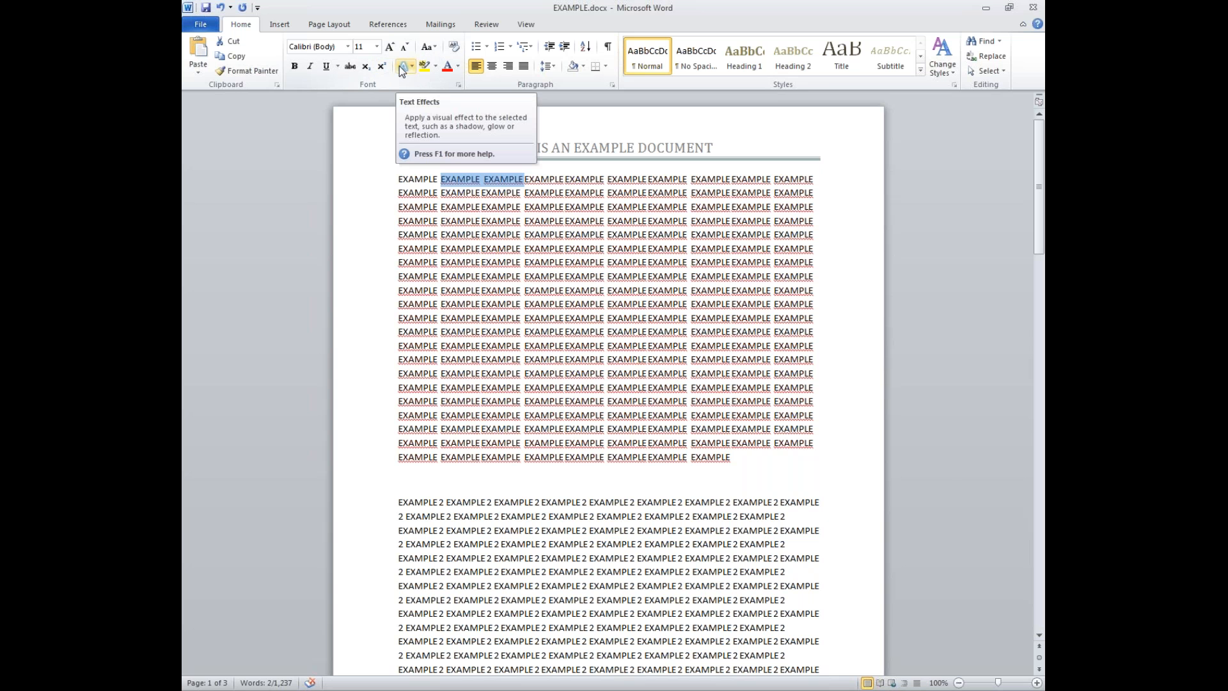
- Apply a decorative gallery text effect to the first EXAMPLE lines, then reselect them
{"action": "left_click_drag", "start_coordinate": [398, 179], "coordinate": [828, 281]}
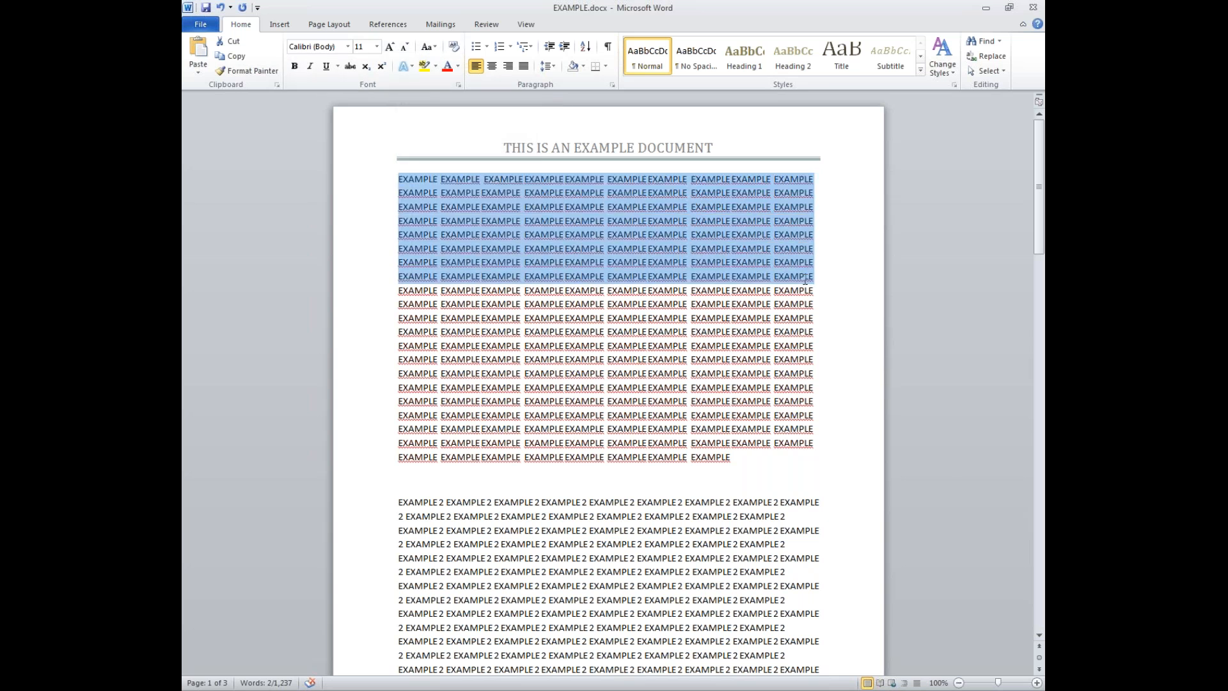
{"action": "left_click", "coordinate": [411, 65]}
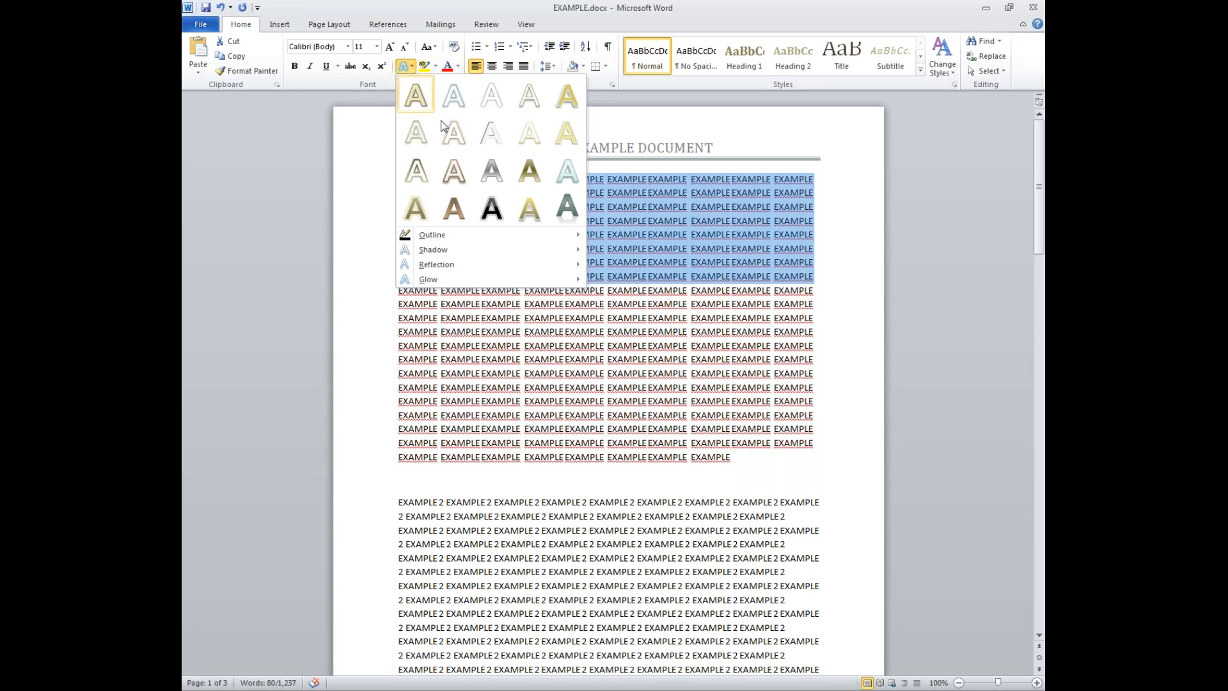
{"action": "left_click", "coordinate": [458, 171]}
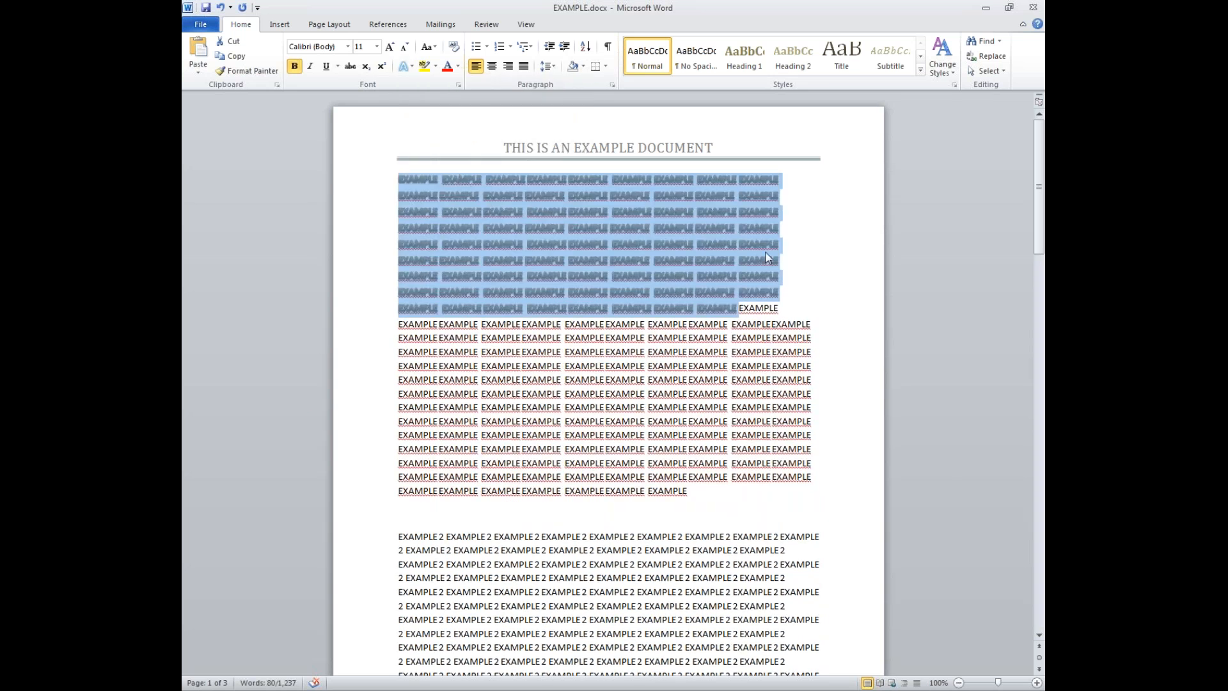
{"action": "left_click", "coordinate": [803, 263]}
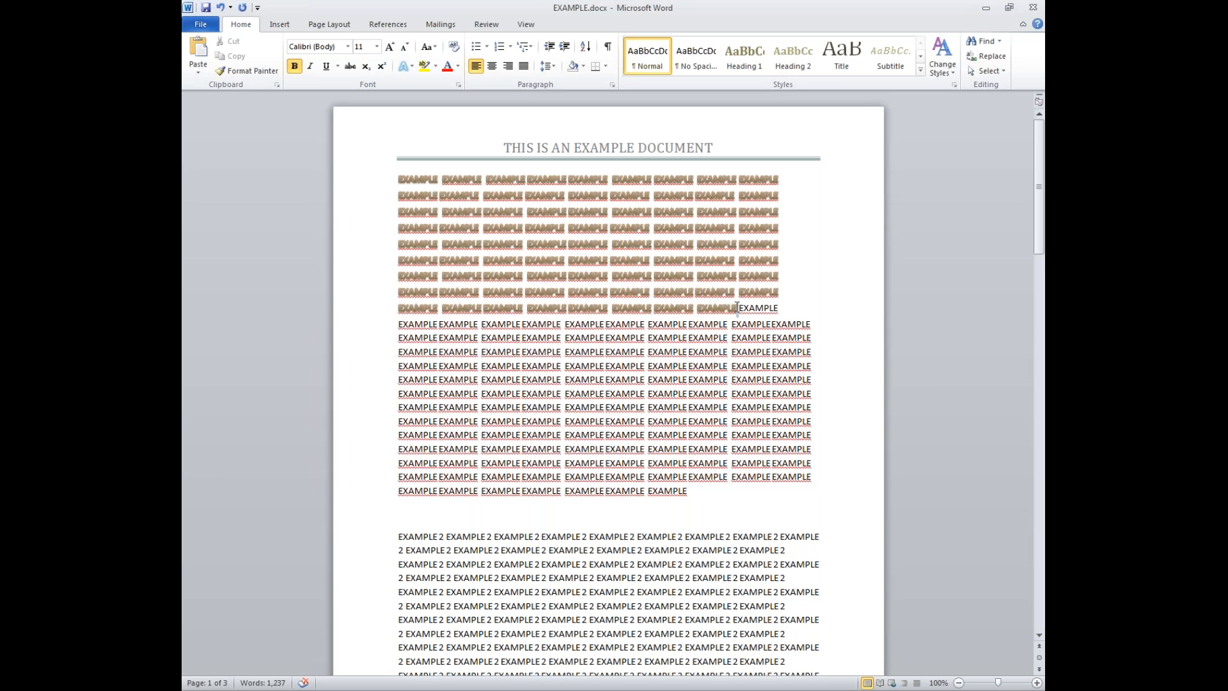
{"action": "left_click_drag", "start_coordinate": [737, 309], "coordinate": [397, 167]}
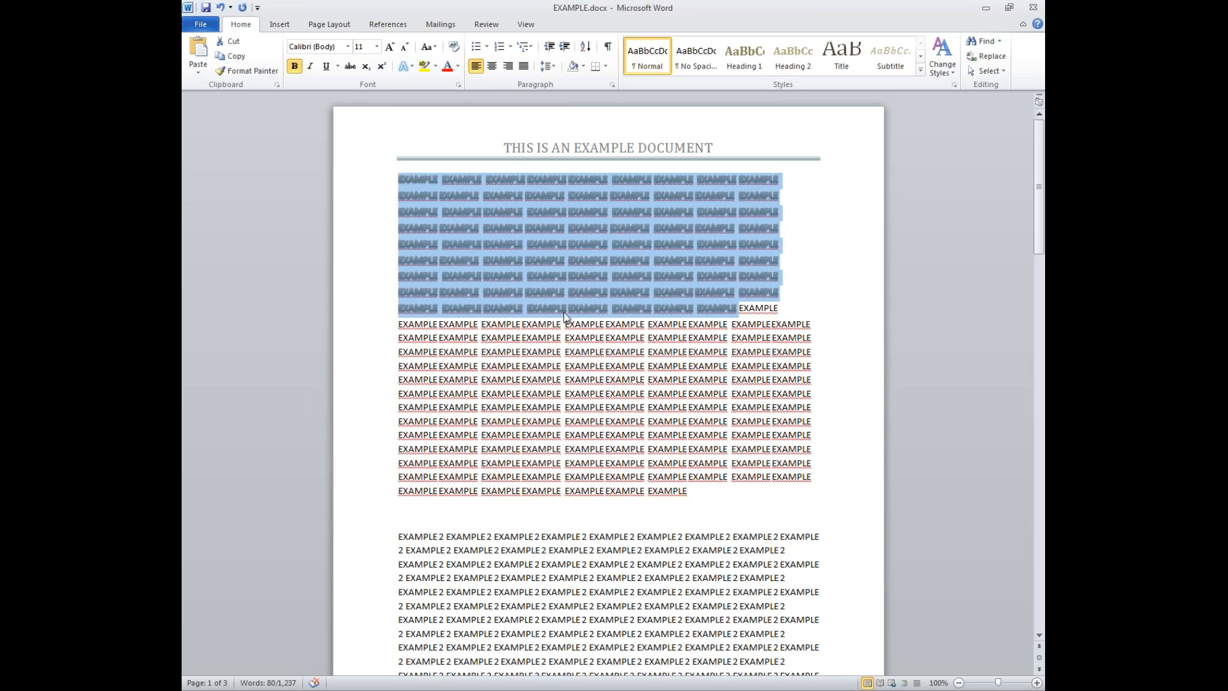
- Clear the effect from the block, colour its eight lines red, and reselect them
{"action": "left_click", "coordinate": [453, 48]}
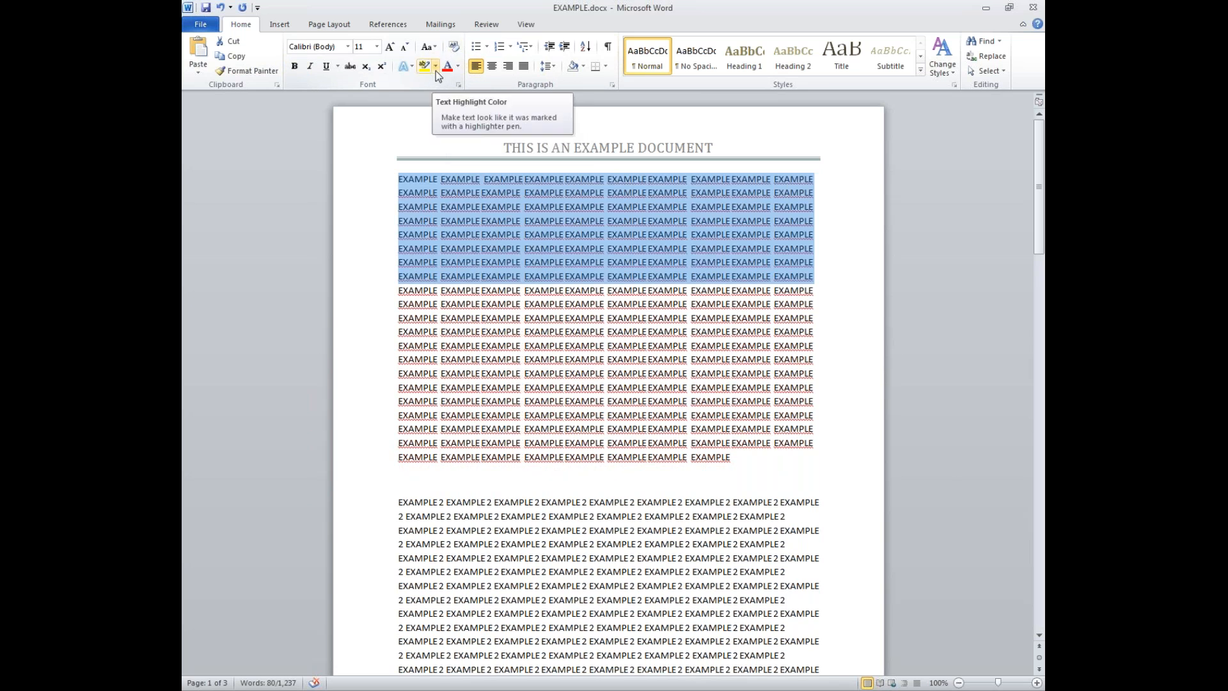
{"action": "left_click", "coordinate": [436, 69]}
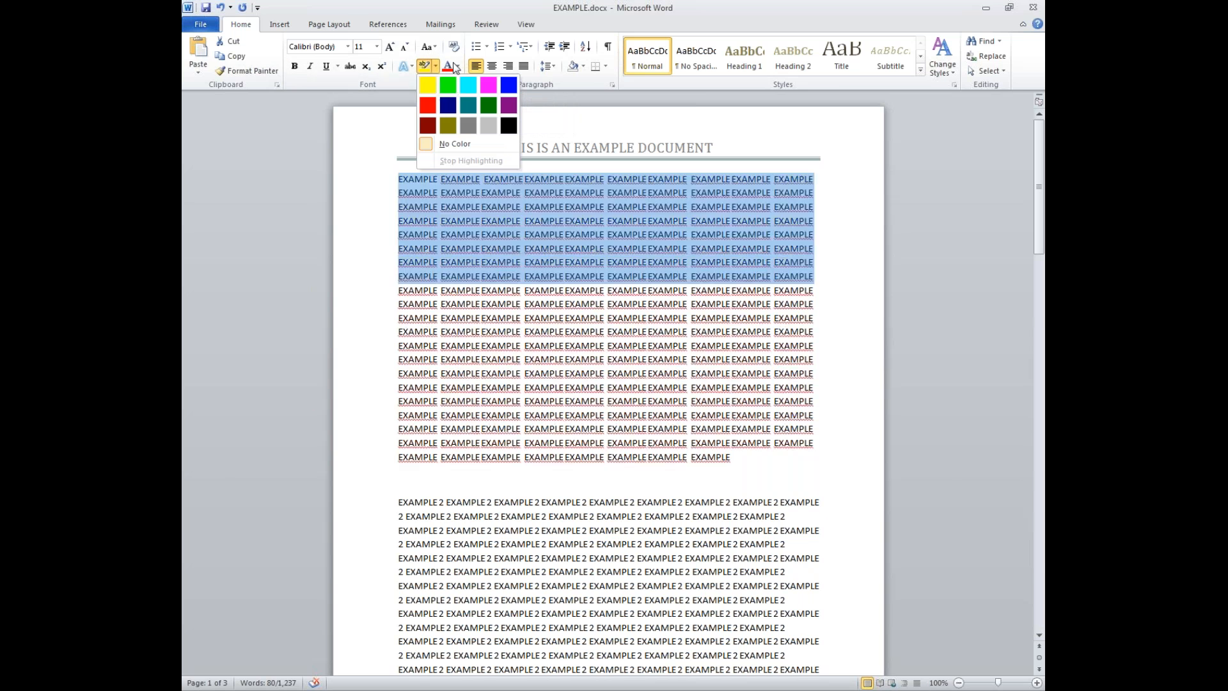
{"action": "left_click", "coordinate": [458, 66]}
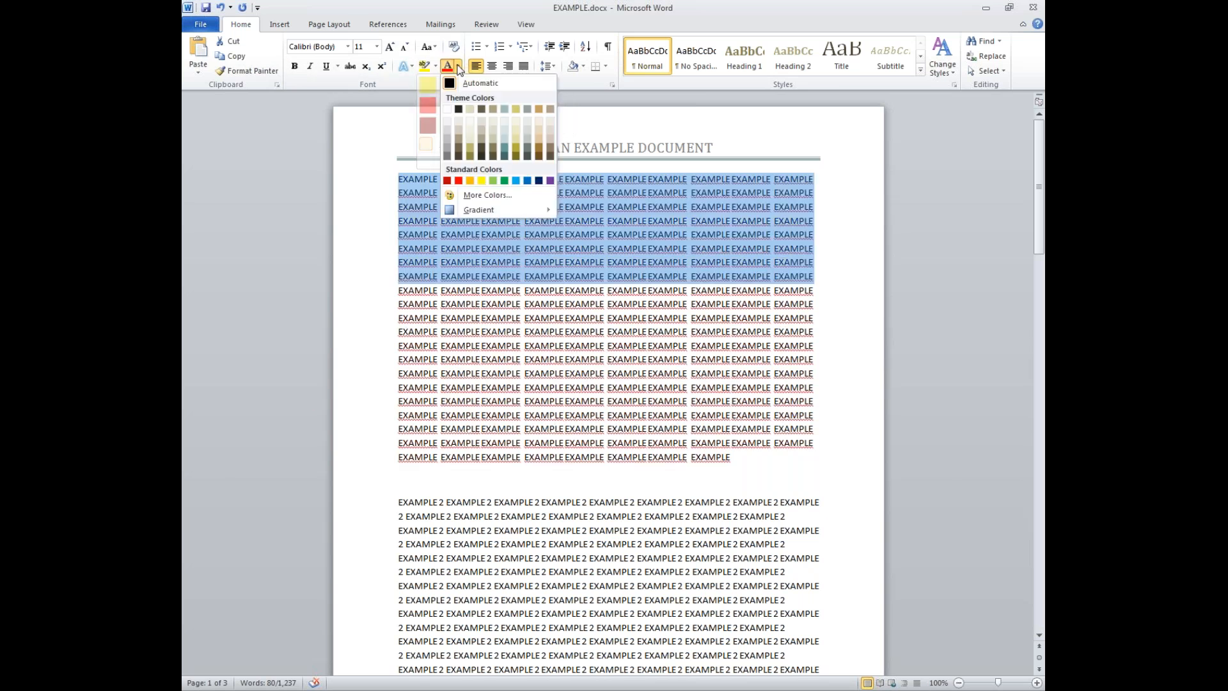
{"action": "left_click", "coordinate": [459, 181]}
{"action": "left_click", "coordinate": [560, 293]}
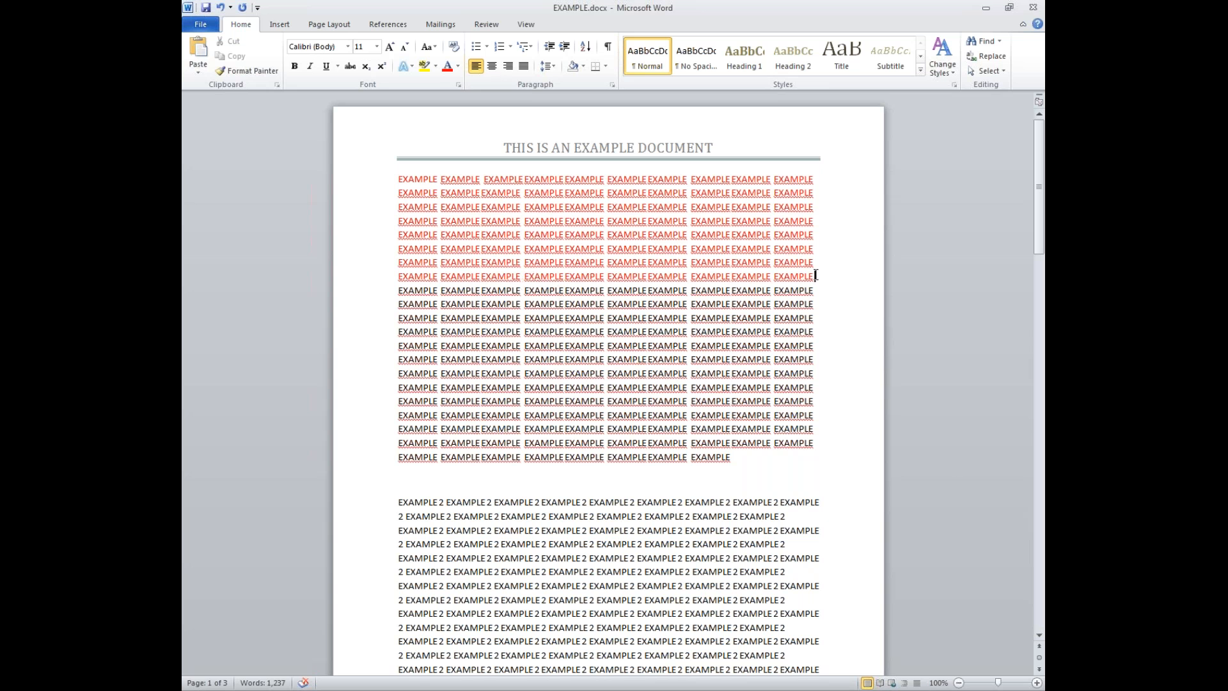
{"action": "left_click_drag", "start_coordinate": [816, 274], "coordinate": [414, 180]}
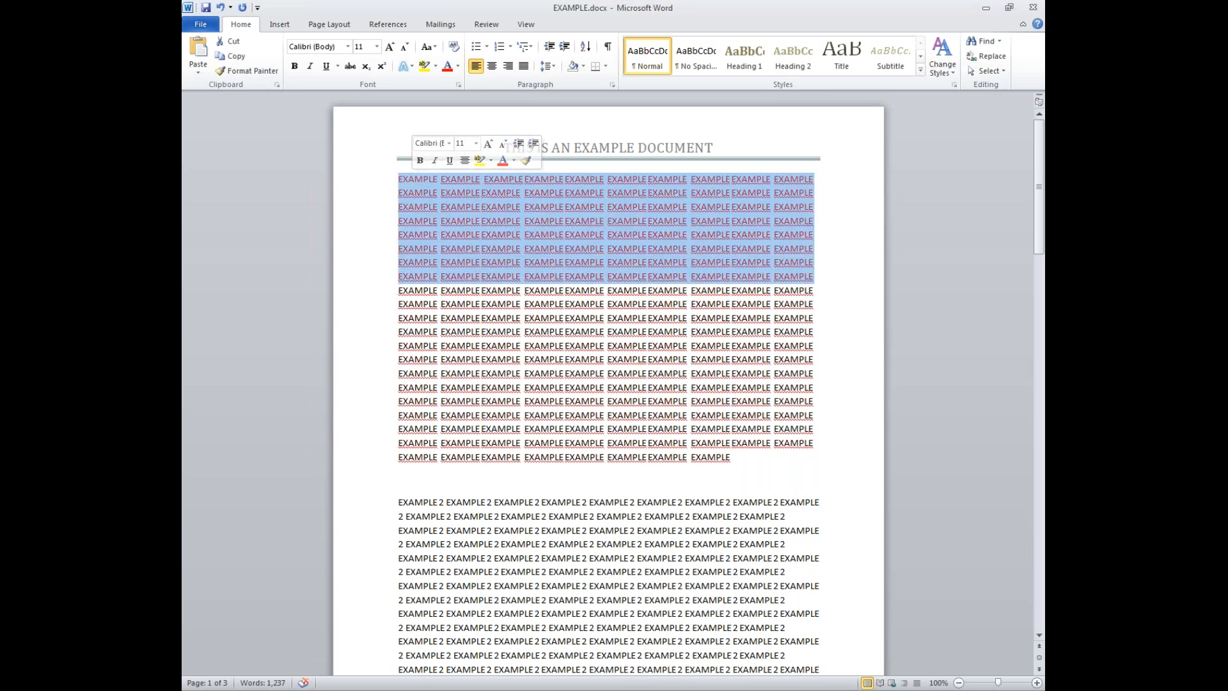
{"action": "left_click", "coordinate": [475, 51]}
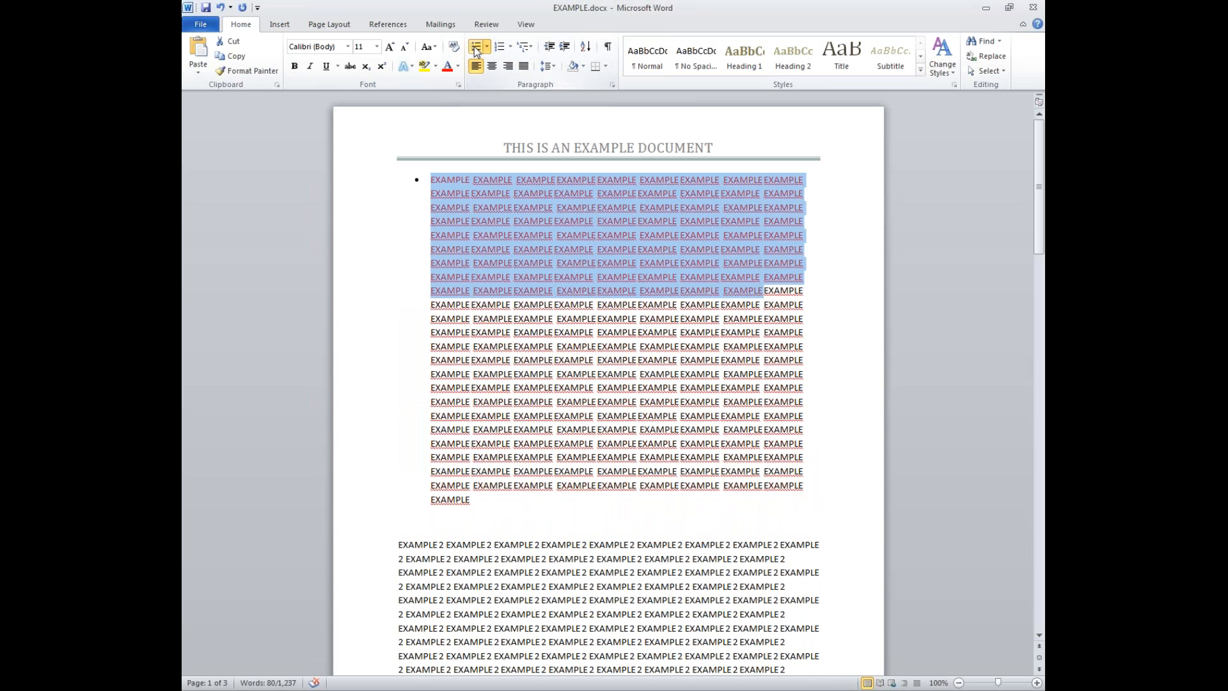
{"action": "left_click", "coordinate": [552, 193]}
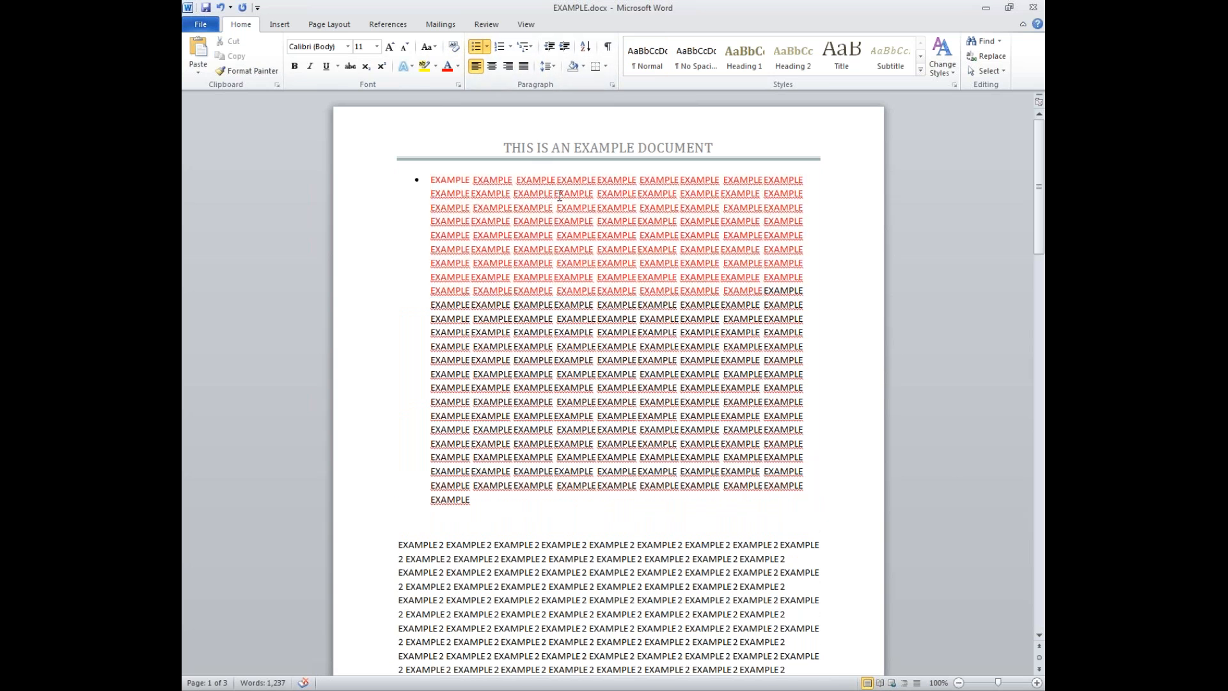
{"action": "key", "text": "Return"}
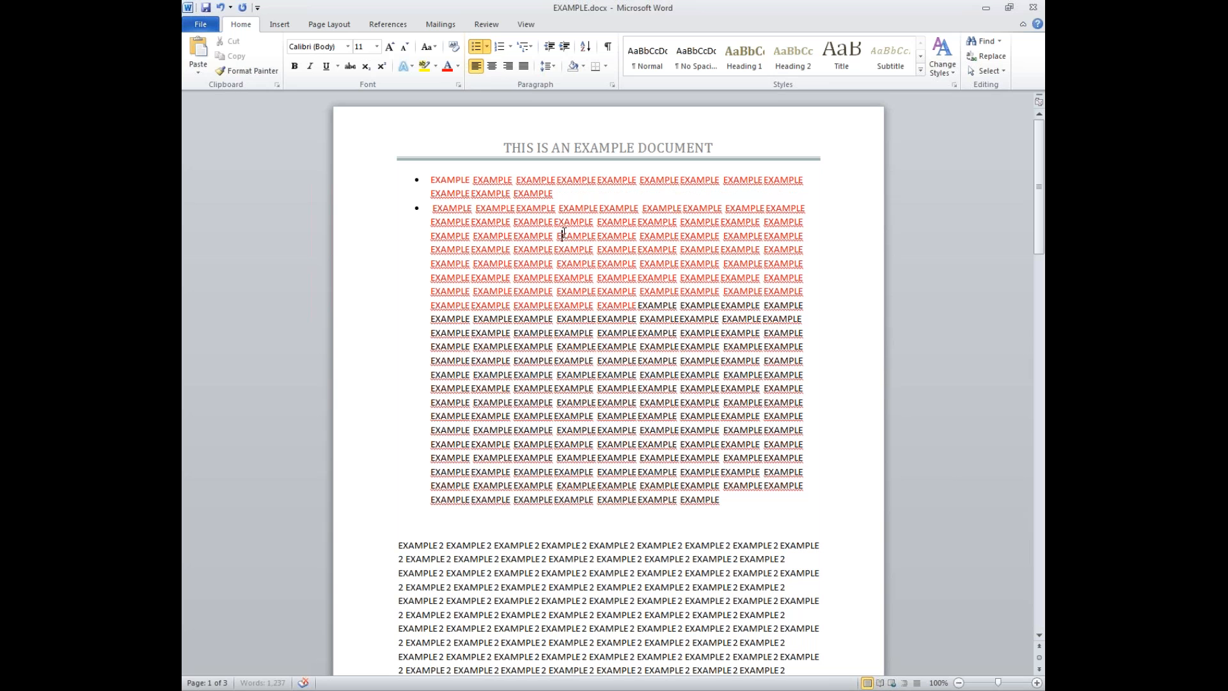
{"action": "key", "text": "Return"}
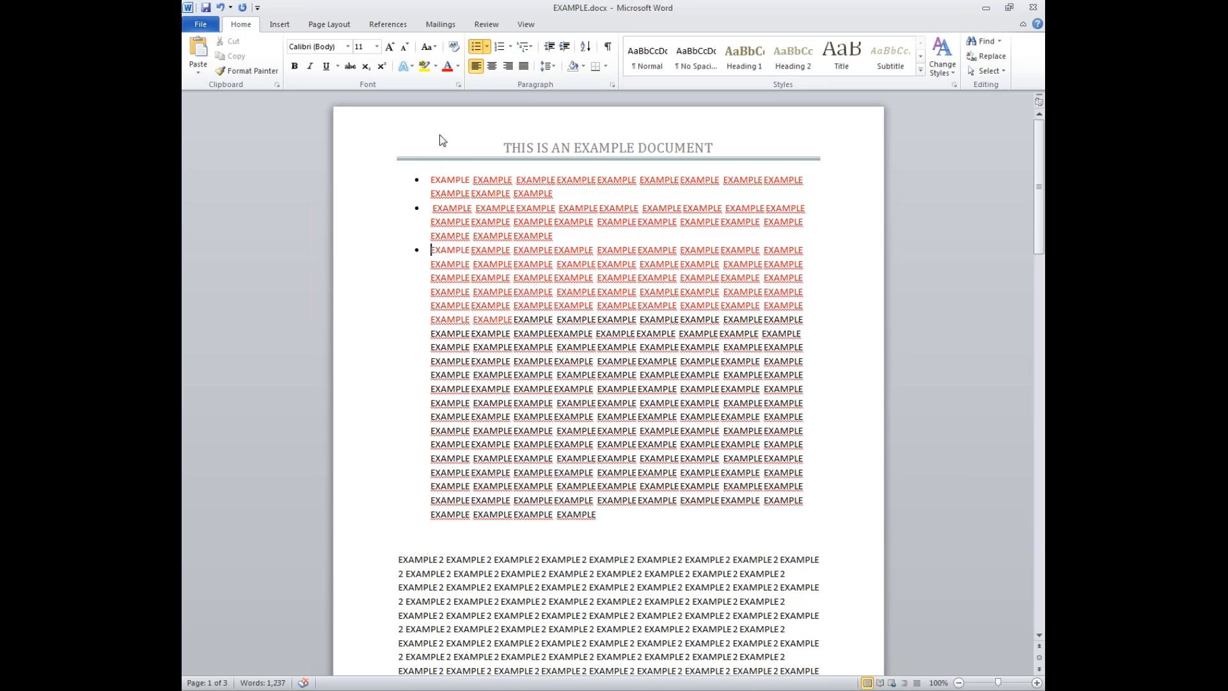
{"action": "left_click", "coordinate": [477, 46]}
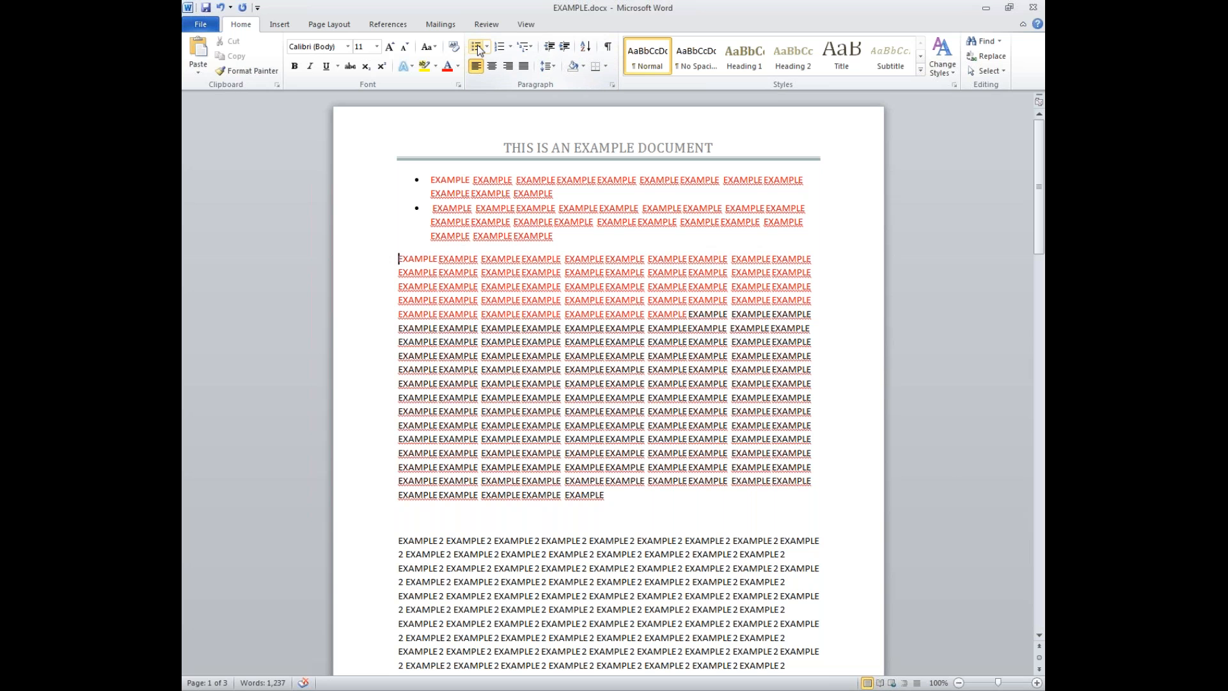
{"action": "left_click_drag", "start_coordinate": [562, 236], "coordinate": [430, 180]}
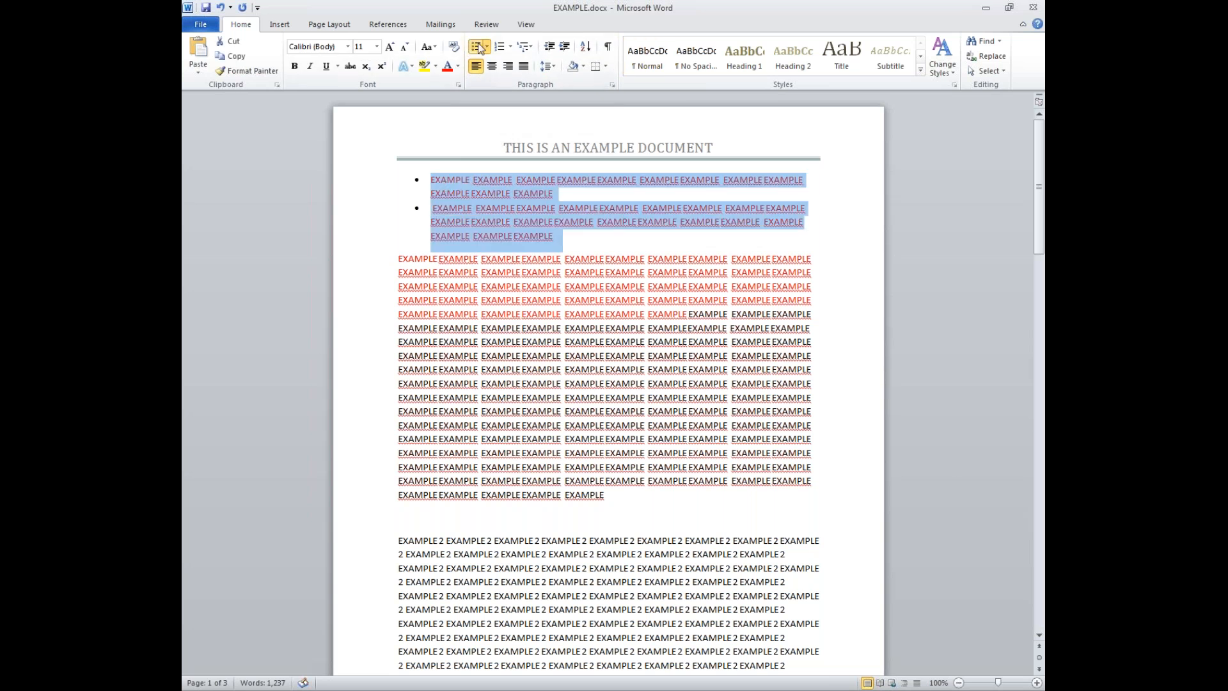
{"action": "left_click", "coordinate": [475, 47]}
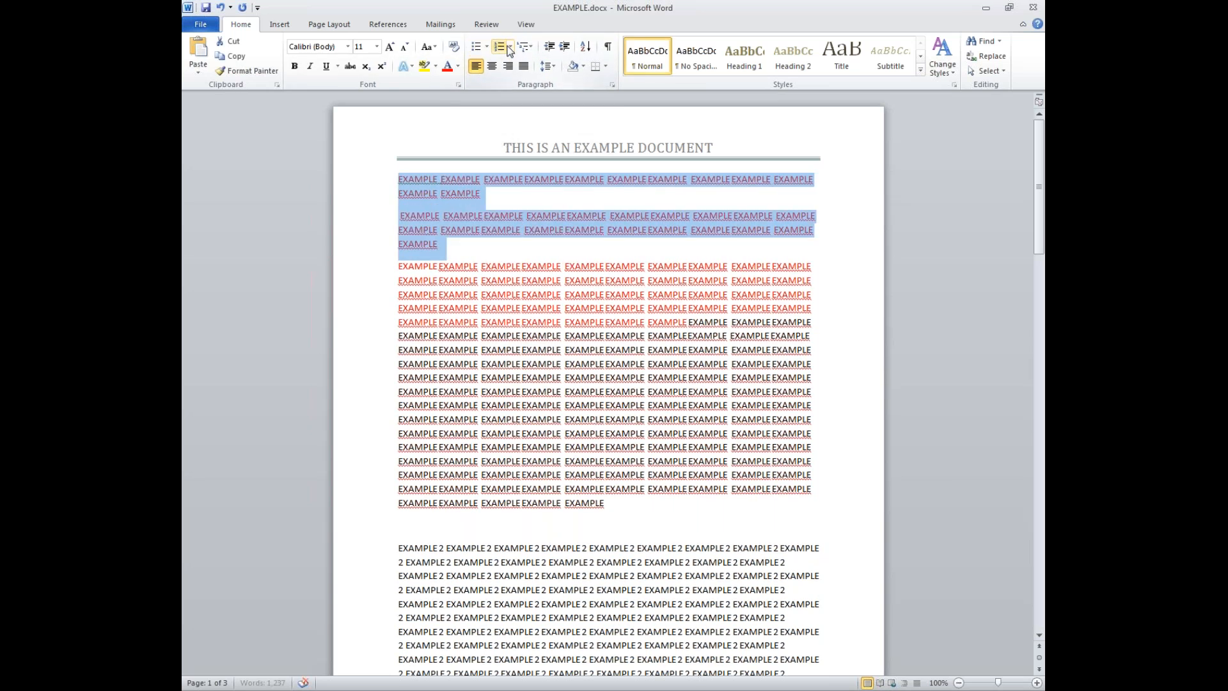
{"action": "left_click", "coordinate": [401, 264]}
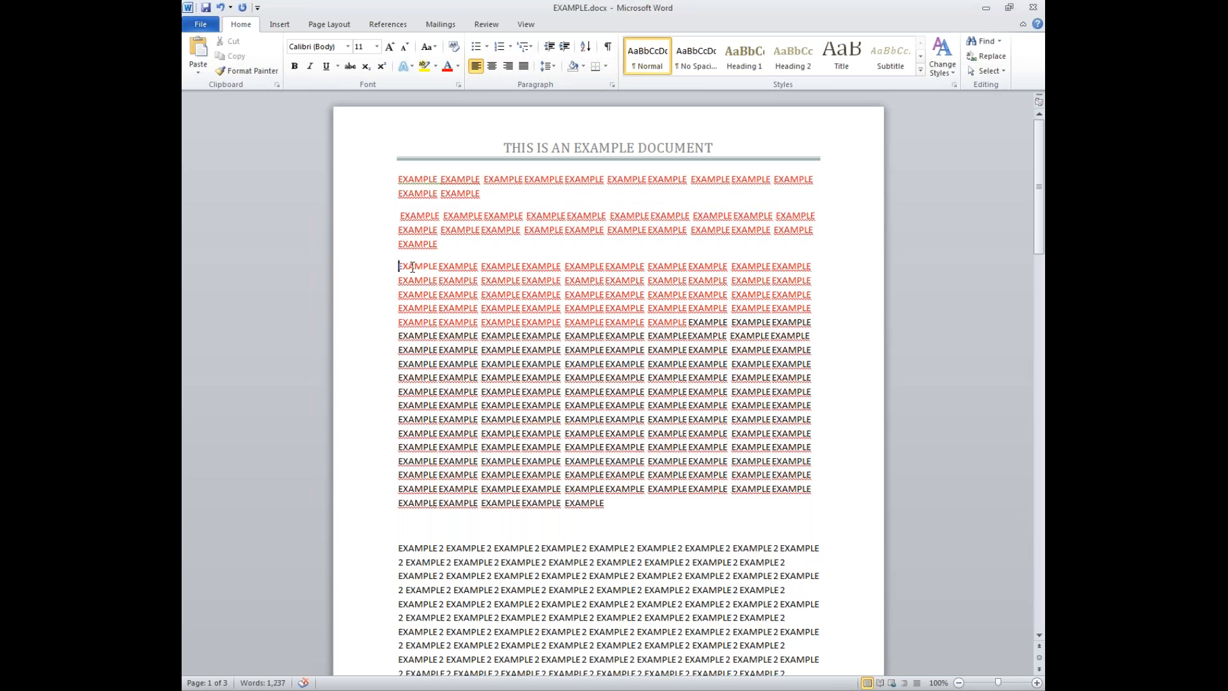
{"action": "key", "text": "BackSpace"}
{"action": "key", "text": "BackSpace"}
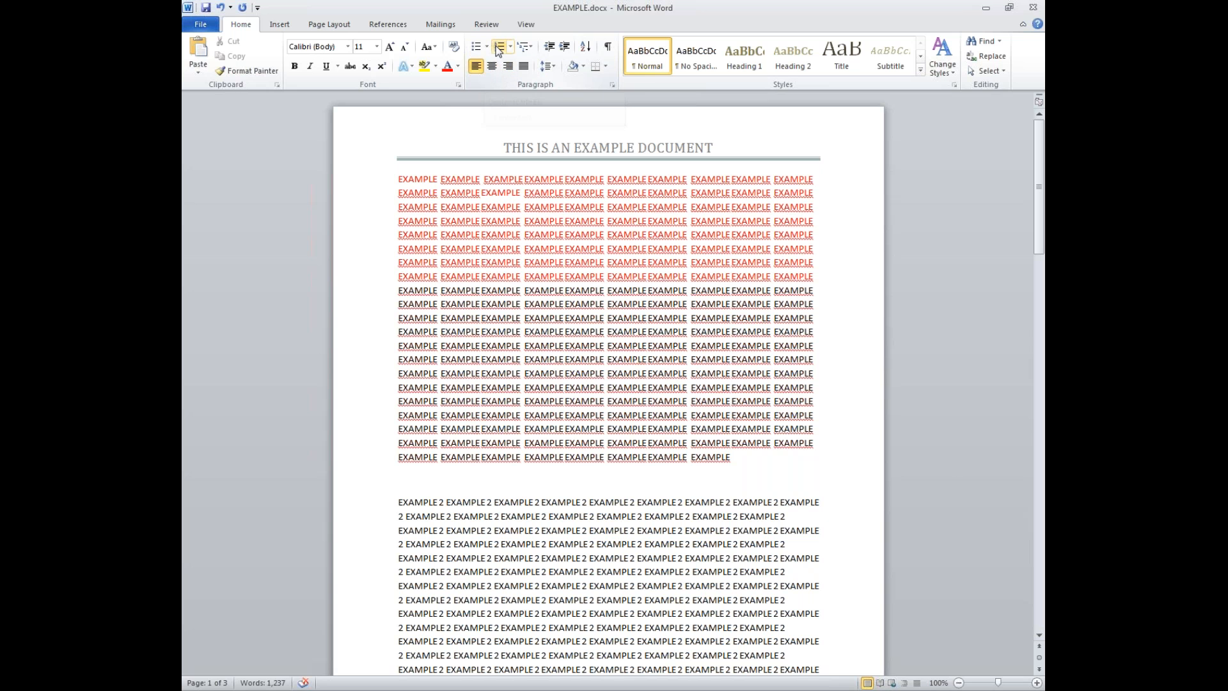
{"action": "left_click_drag", "start_coordinate": [399, 179], "coordinate": [700, 233]}
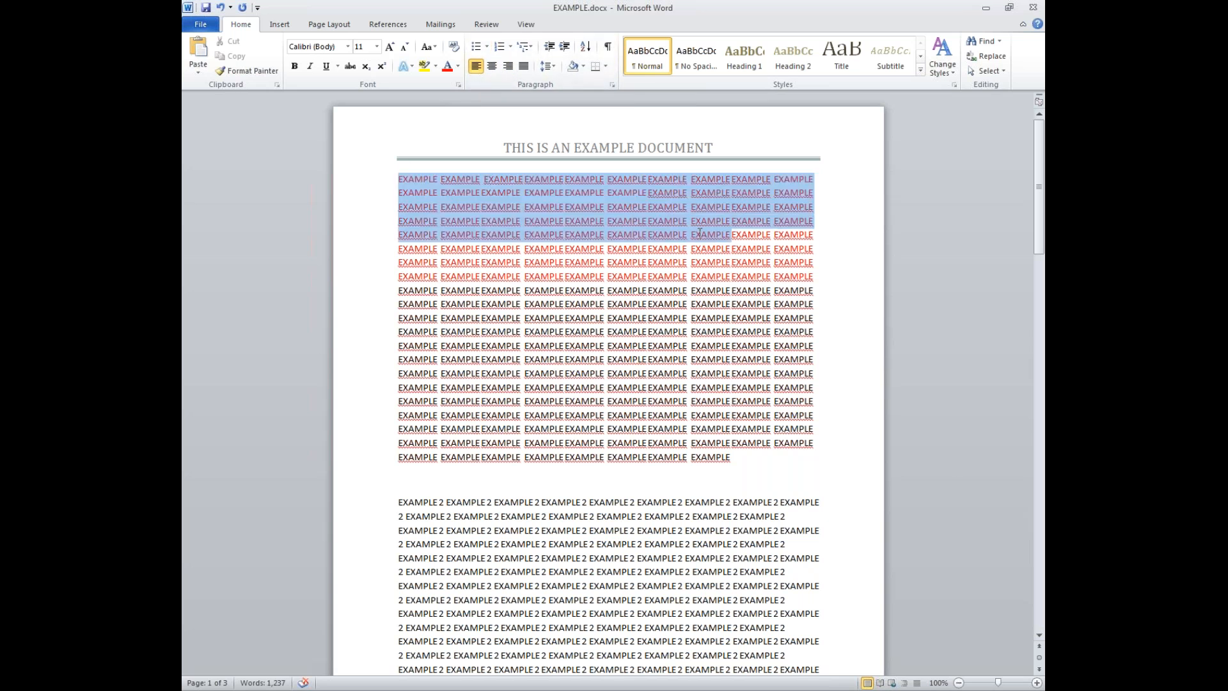
{"action": "left_click", "coordinate": [500, 48]}
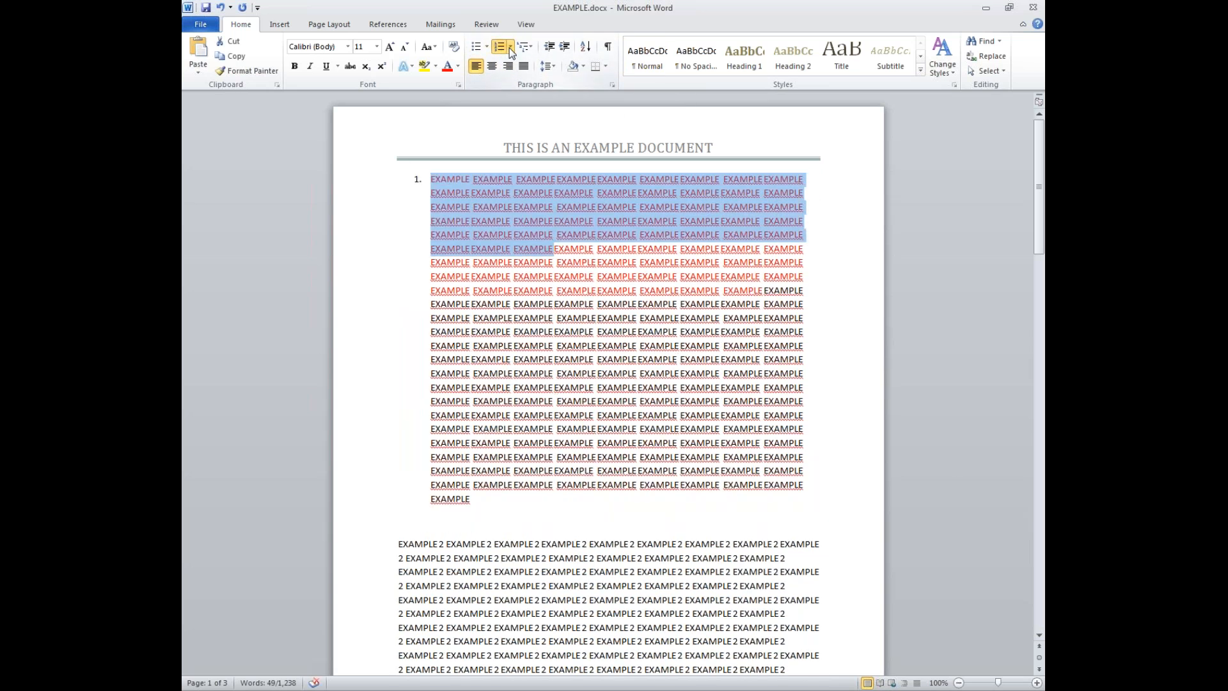
{"action": "left_click", "coordinate": [510, 47]}
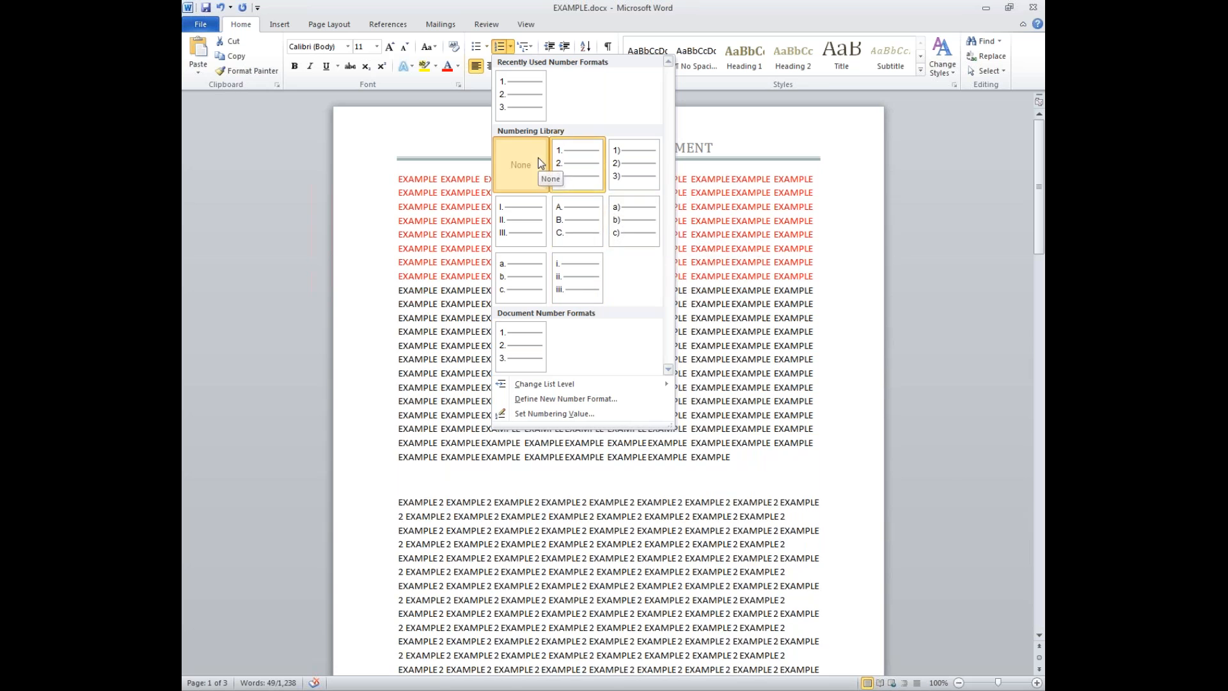
{"action": "left_click", "coordinate": [540, 160]}
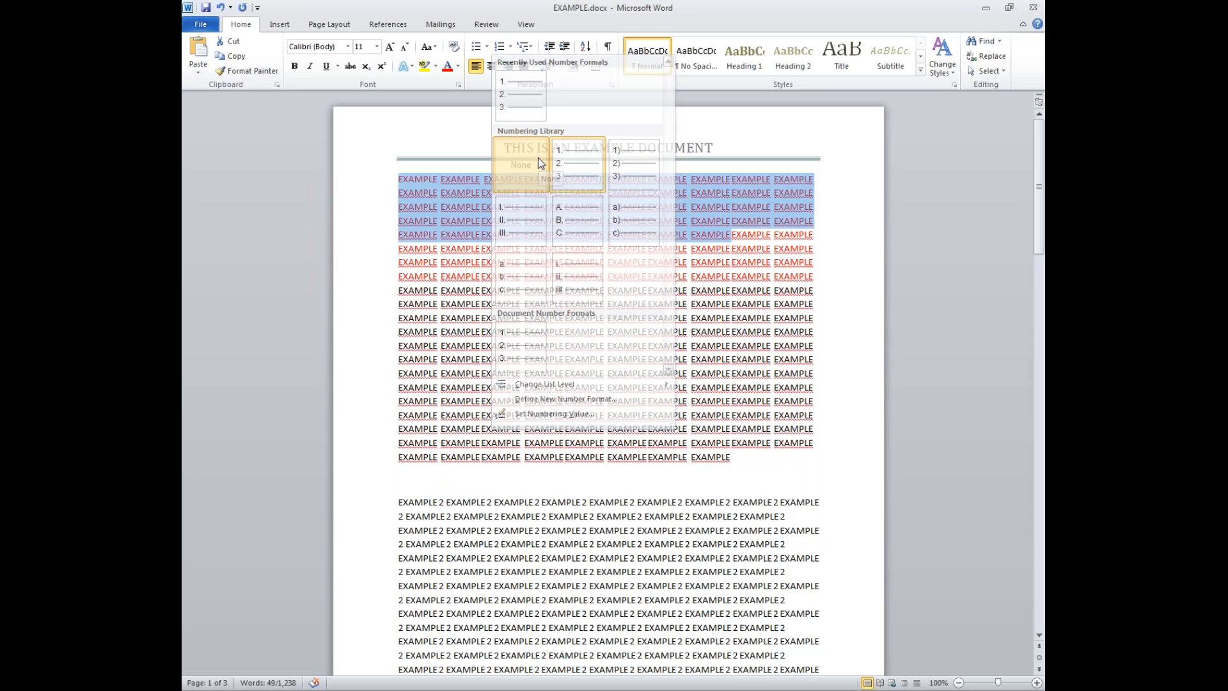
{"action": "left_click", "coordinate": [533, 48]}
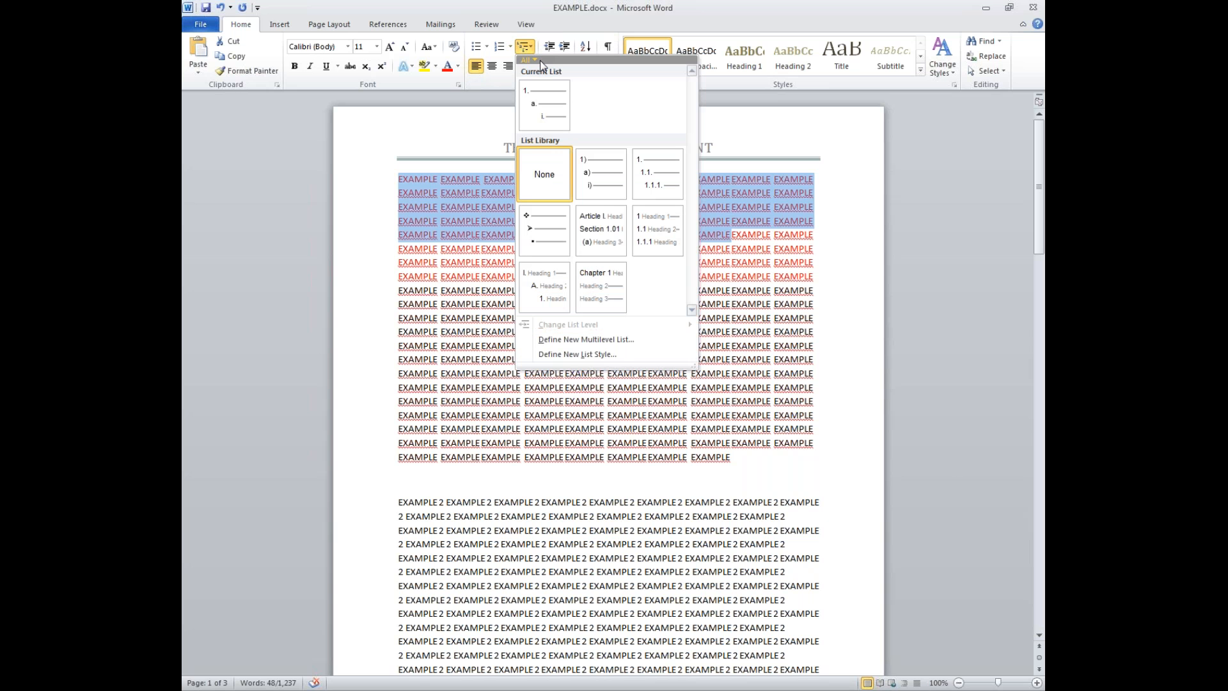
{"action": "mouse_move", "coordinate": [541, 123]}
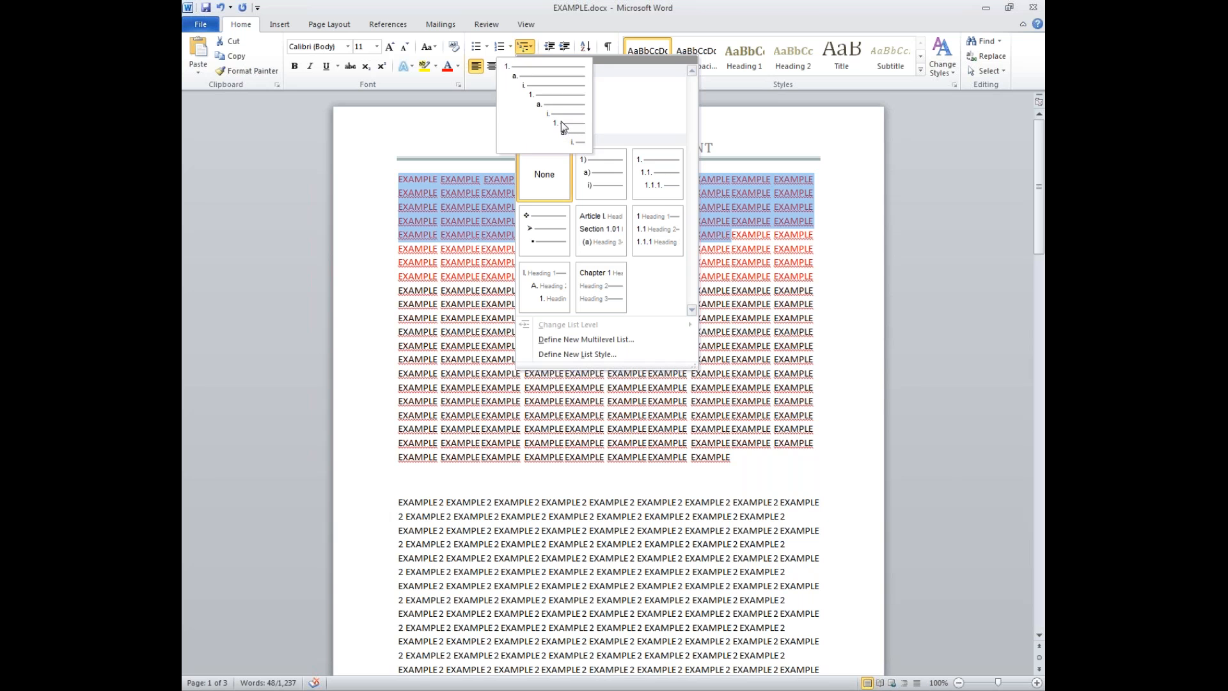
{"action": "left_click", "coordinate": [561, 121]}
{"action": "left_click", "coordinate": [440, 181]}
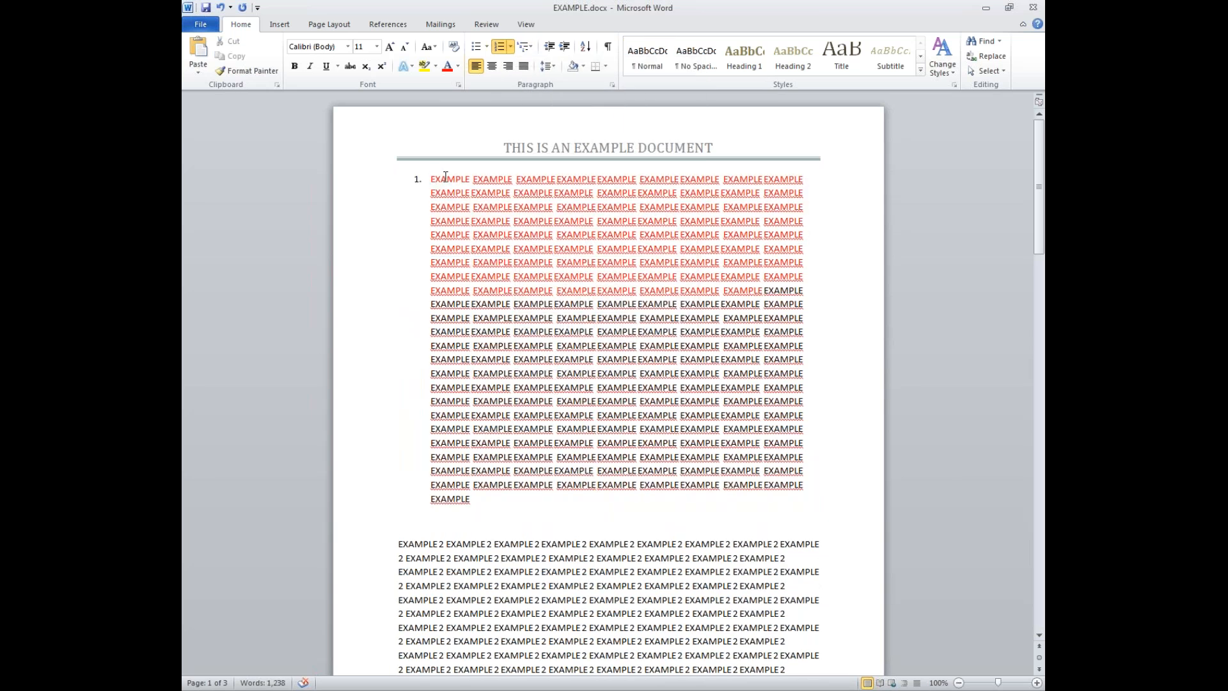
{"action": "left_click", "coordinate": [514, 192]}
{"action": "key", "text": "Return"}
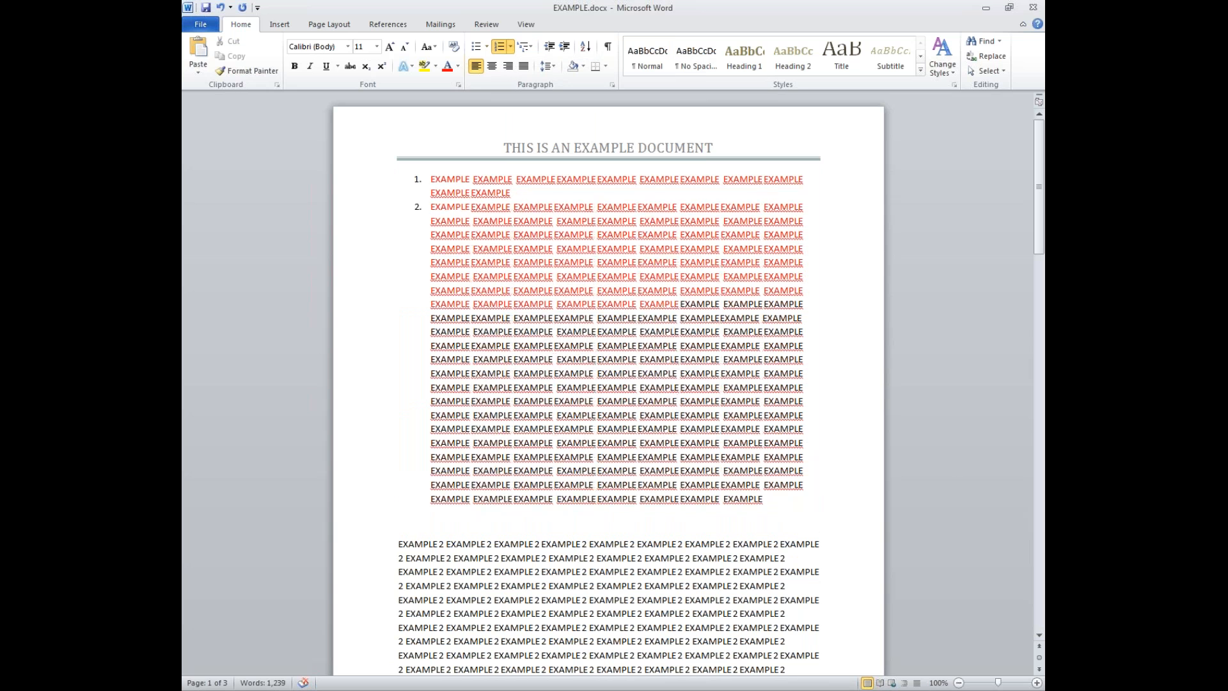
{"action": "key", "text": "Tab"}
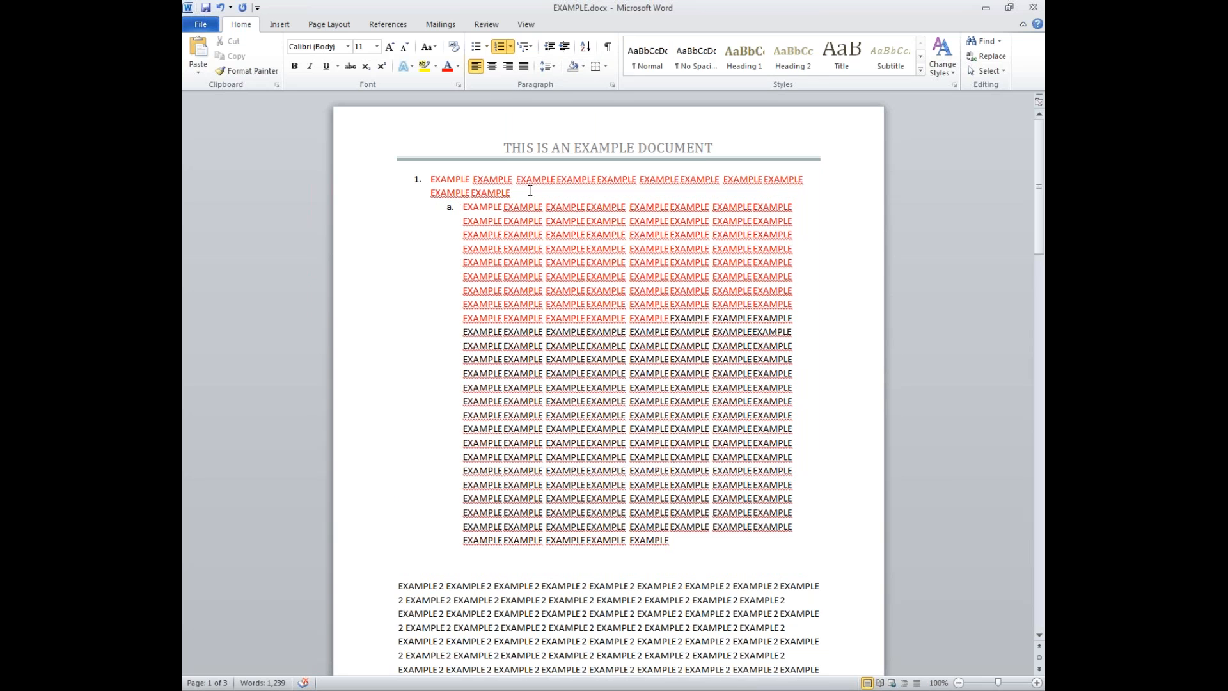
{"action": "key", "text": "ctrl+z"}
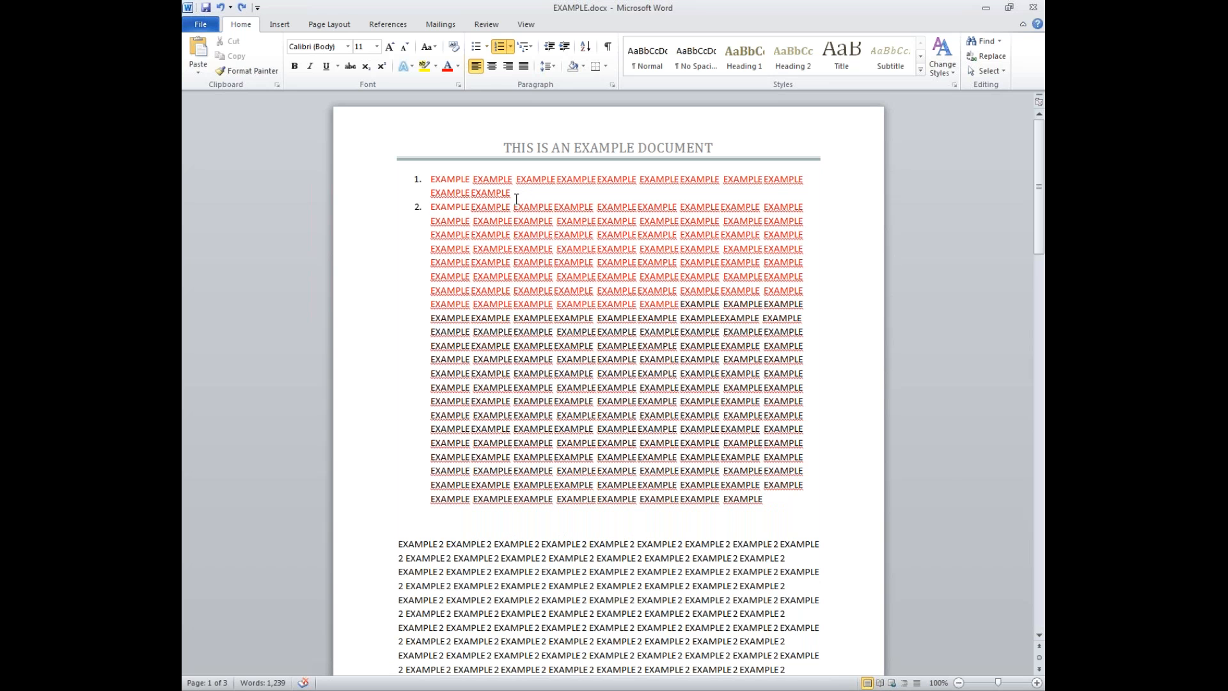
{"action": "key", "text": "ctrl+z"}
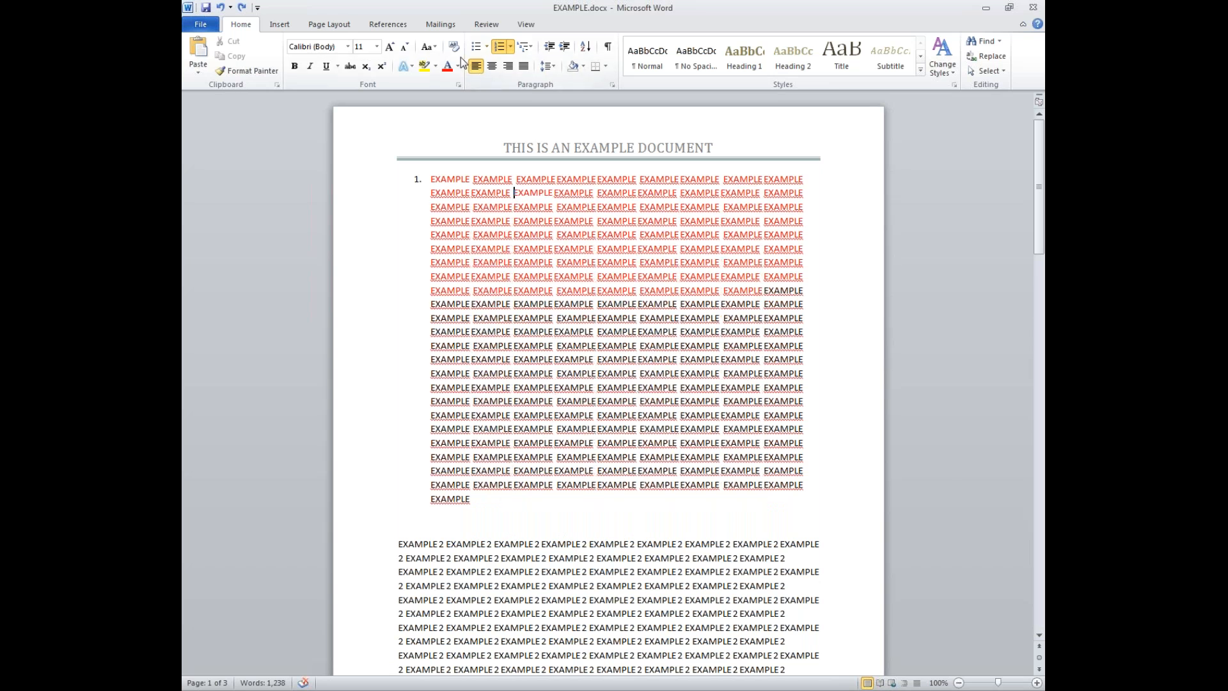
{"action": "left_click", "coordinate": [501, 49]}
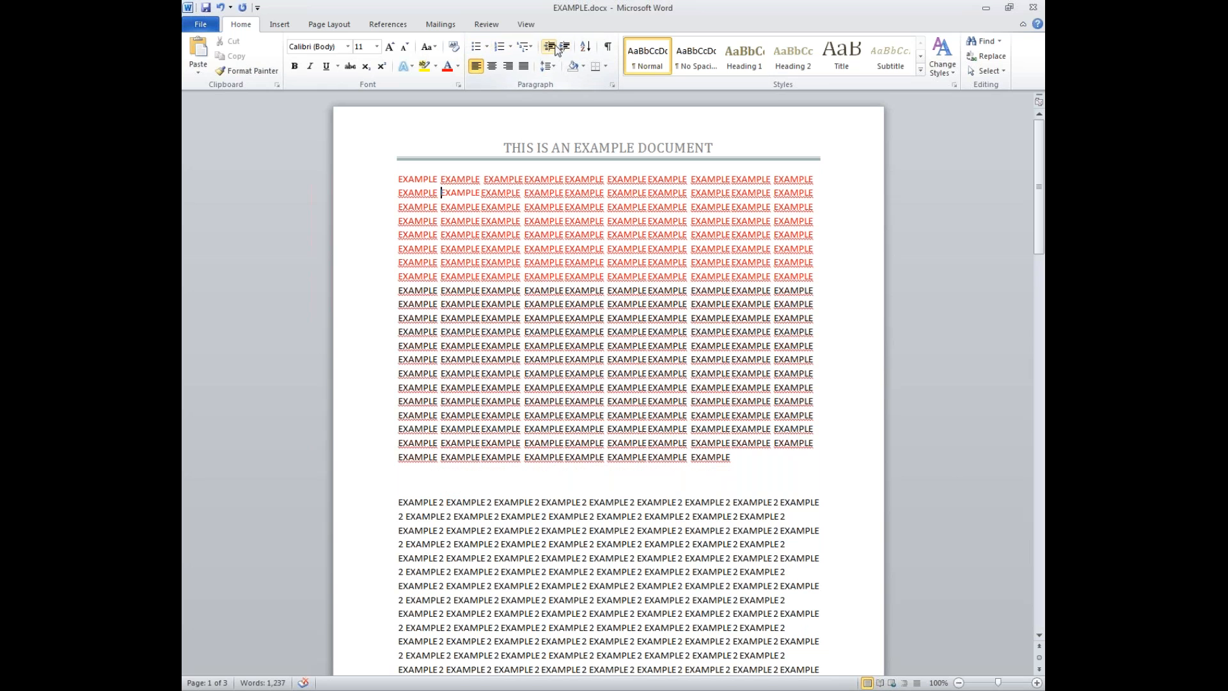
{"action": "left_click_drag", "start_coordinate": [396, 179], "coordinate": [756, 455]}
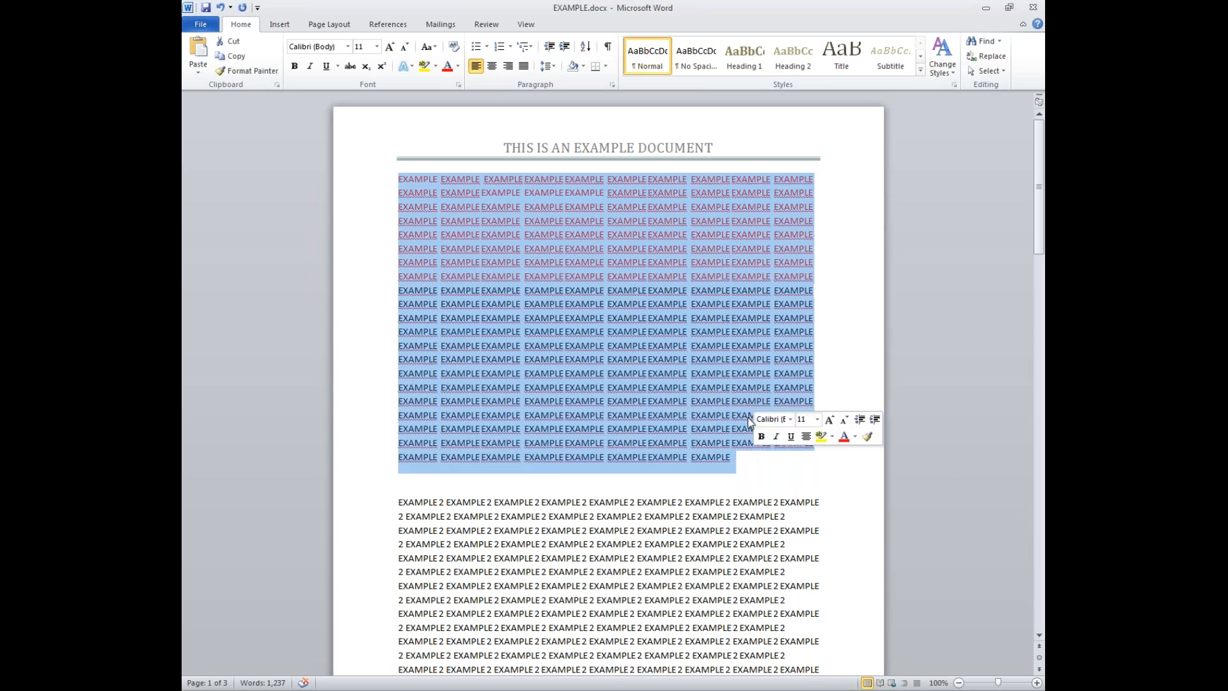
{"action": "left_click", "coordinate": [564, 47]}
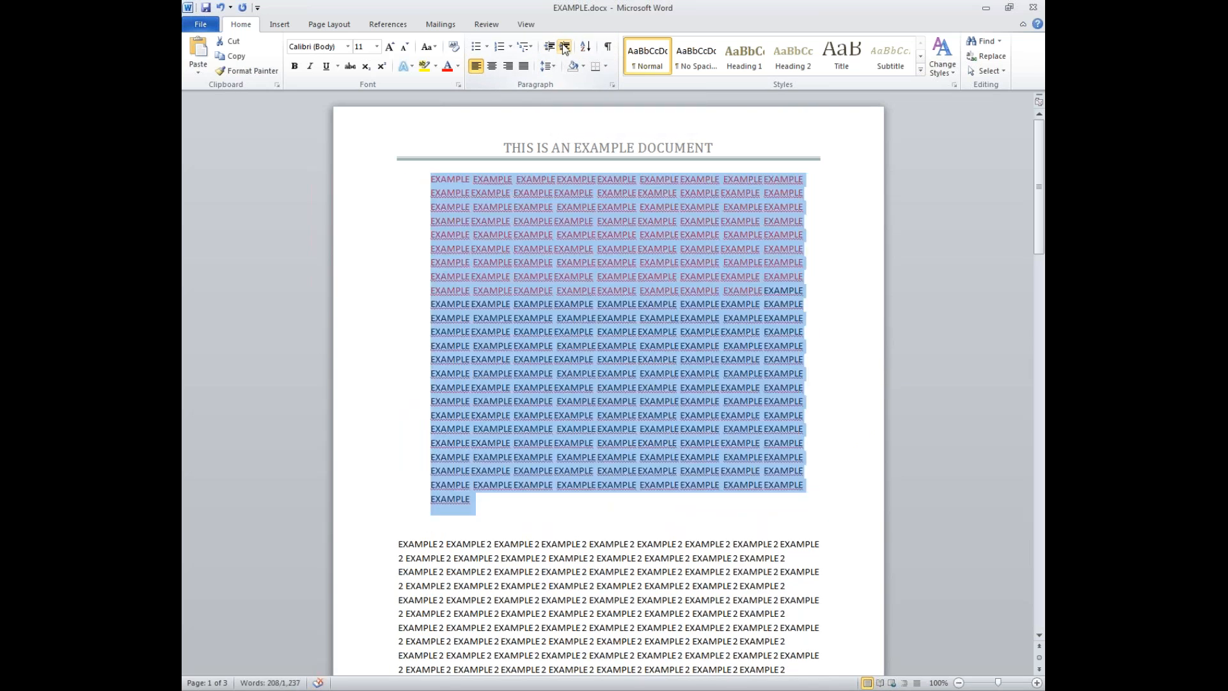
{"action": "left_click", "coordinate": [564, 47]}
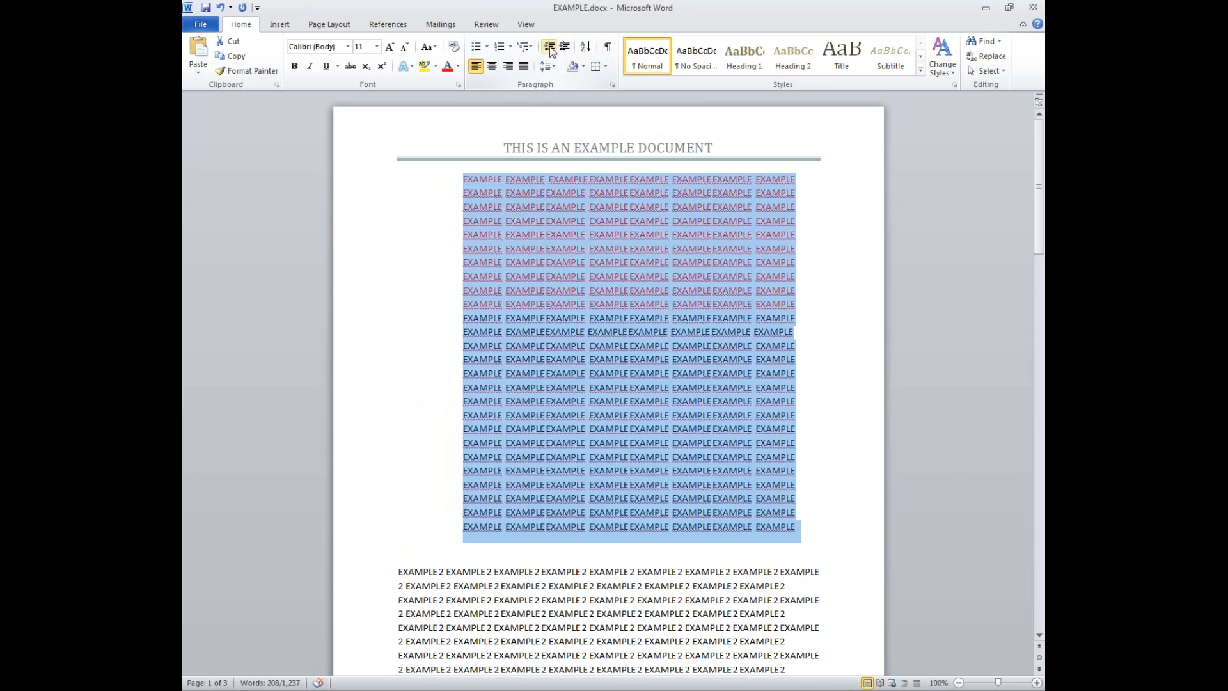
{"action": "left_click", "coordinate": [550, 46]}
{"action": "left_click", "coordinate": [550, 46]}
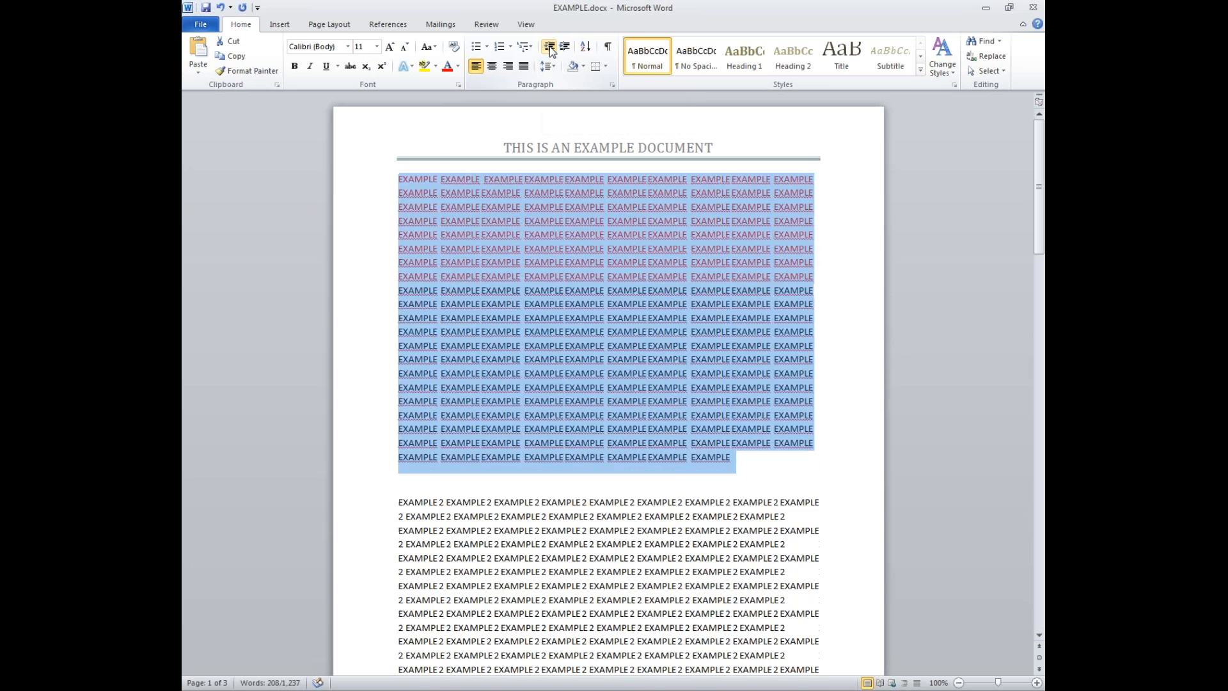
- Try centered, right and justified alignment on the first paragraph, settling on left-aligned
{"action": "left_click", "coordinate": [610, 48]}
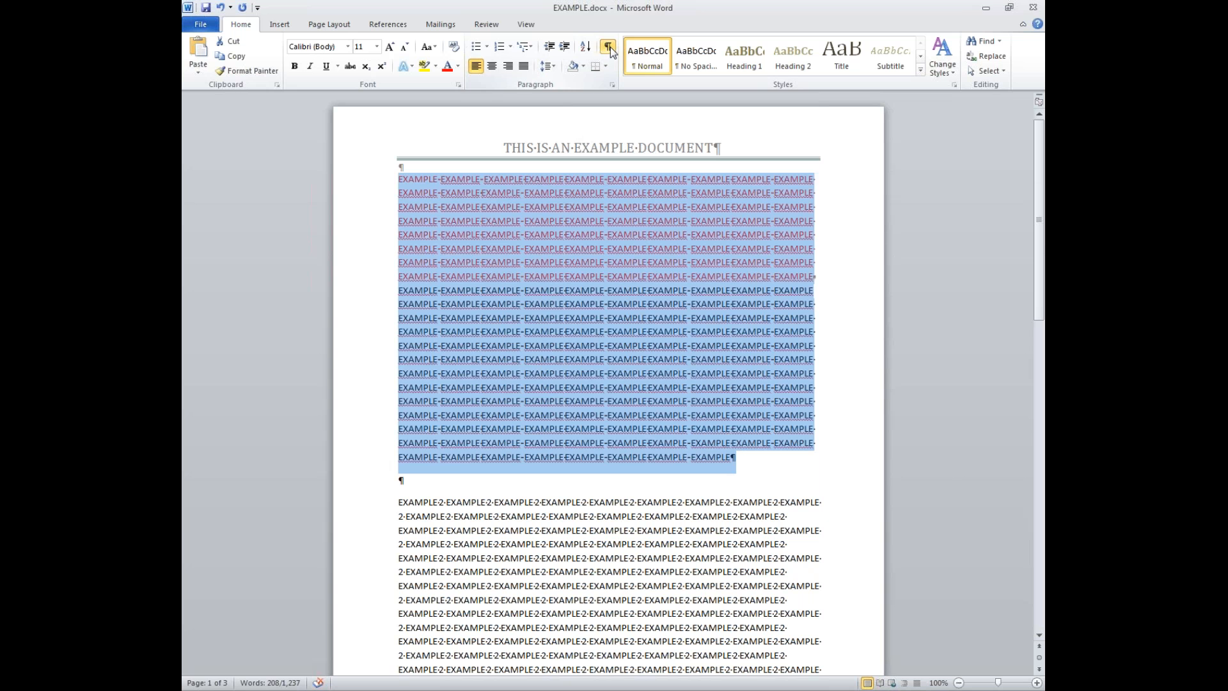
{"action": "left_click", "coordinate": [608, 48]}
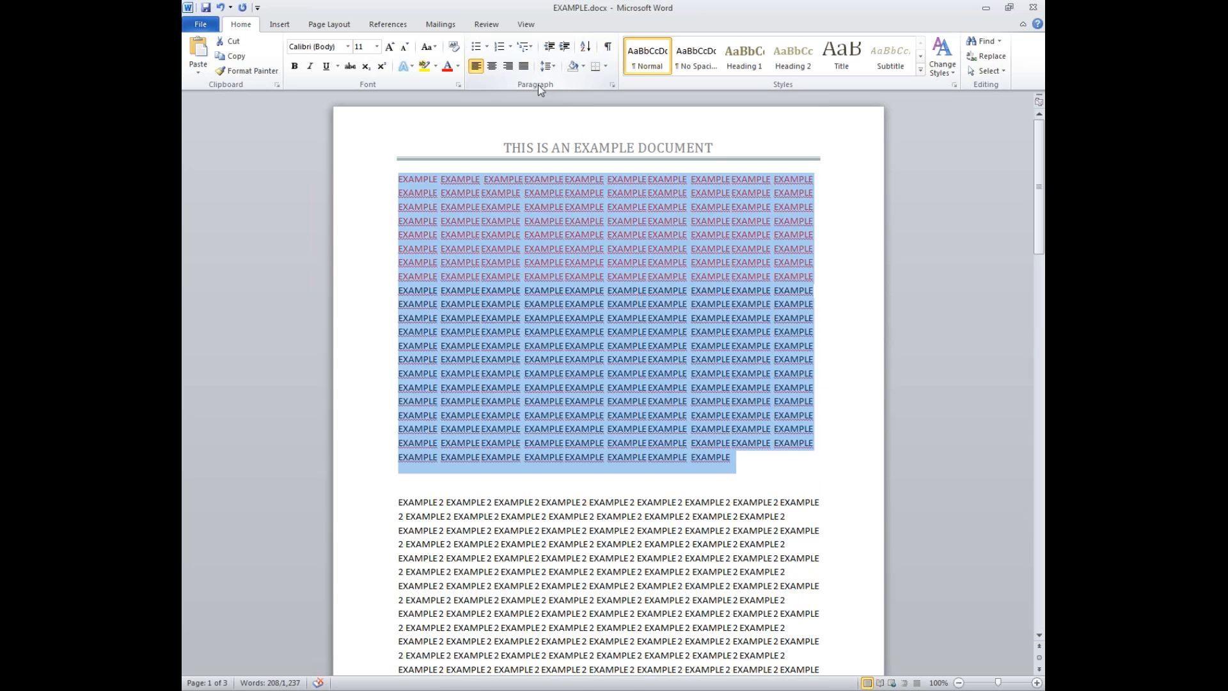
{"action": "left_click", "coordinate": [492, 66]}
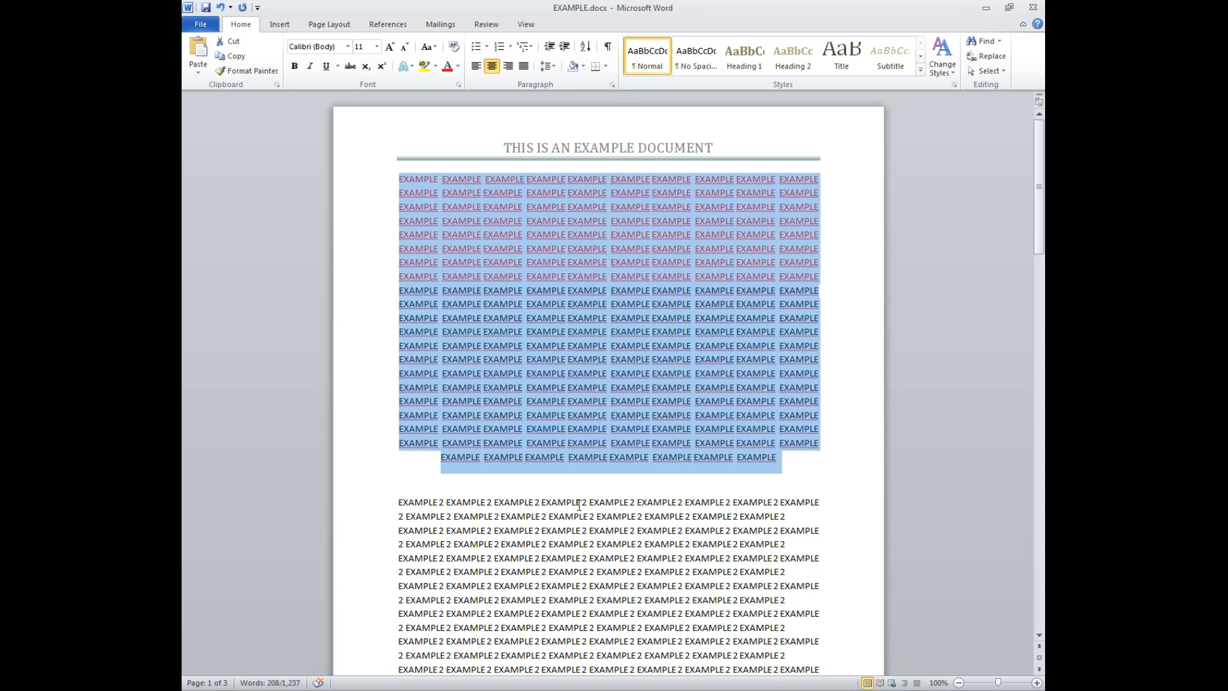
{"action": "left_click", "coordinate": [507, 71]}
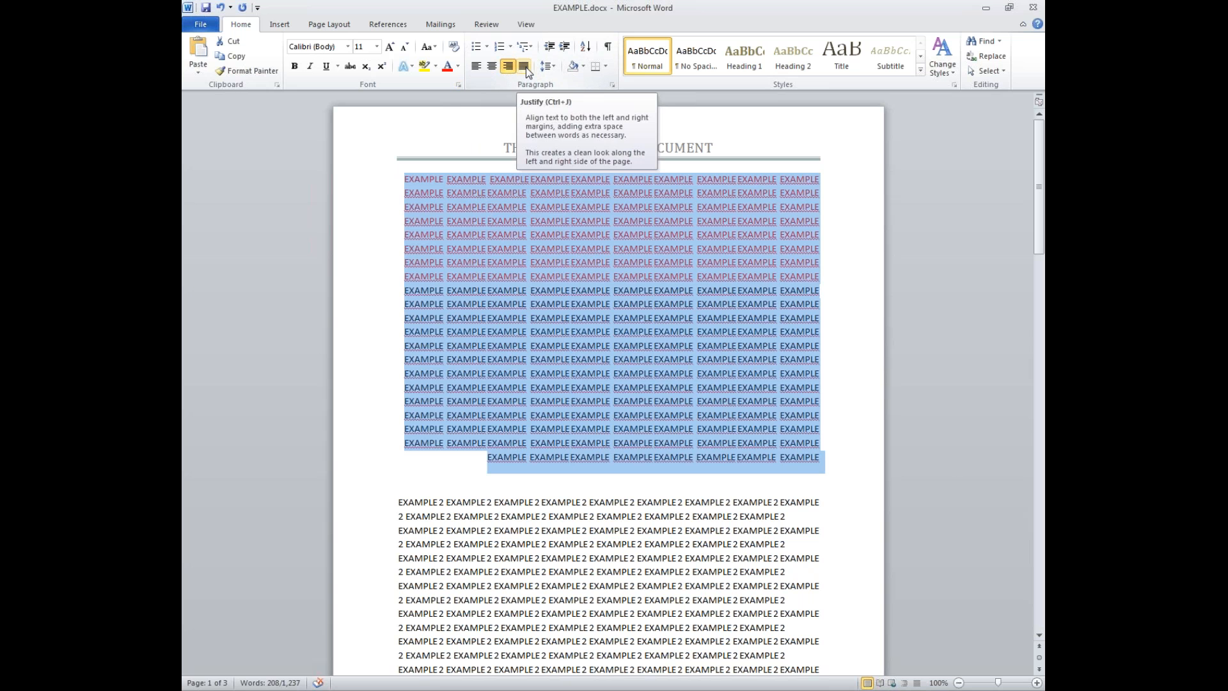
{"action": "left_click", "coordinate": [525, 68]}
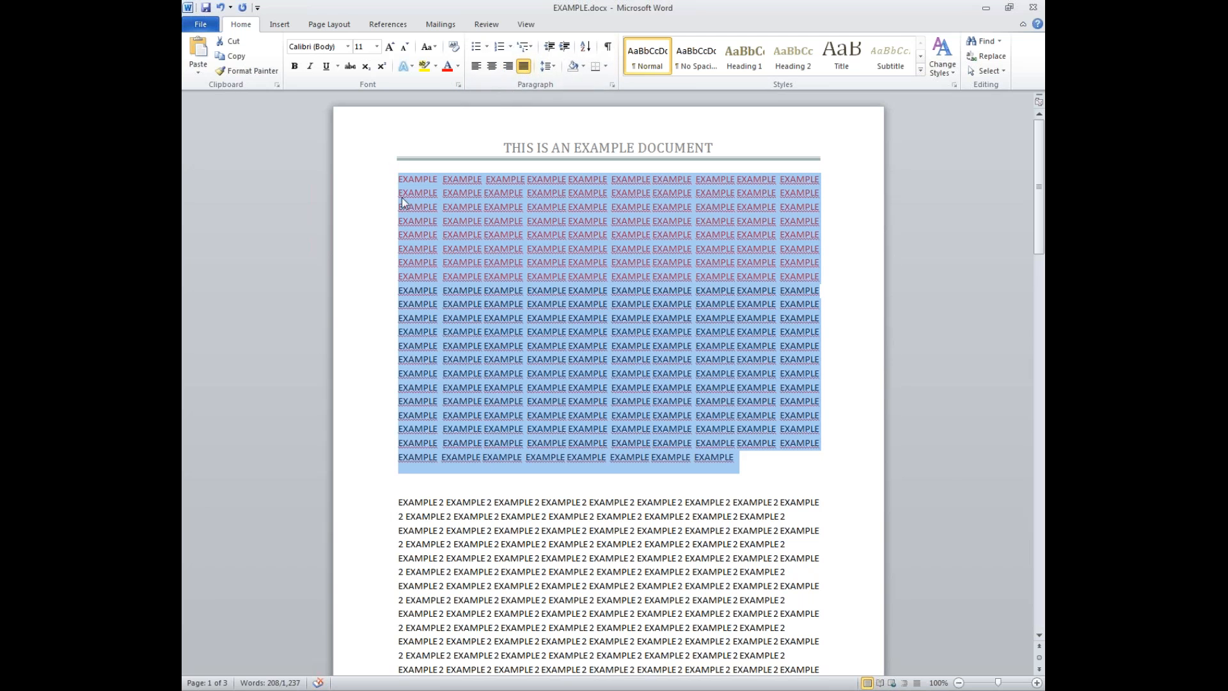
{"action": "left_click", "coordinate": [477, 69]}
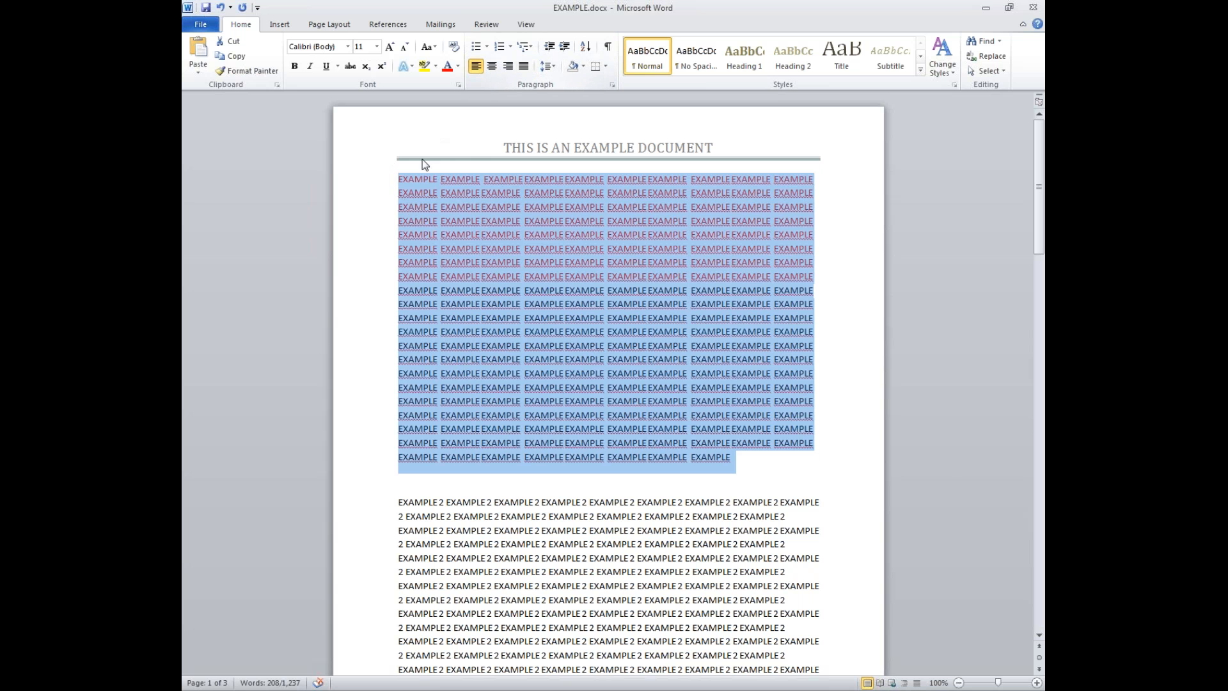
{"action": "left_click", "coordinate": [400, 181]}
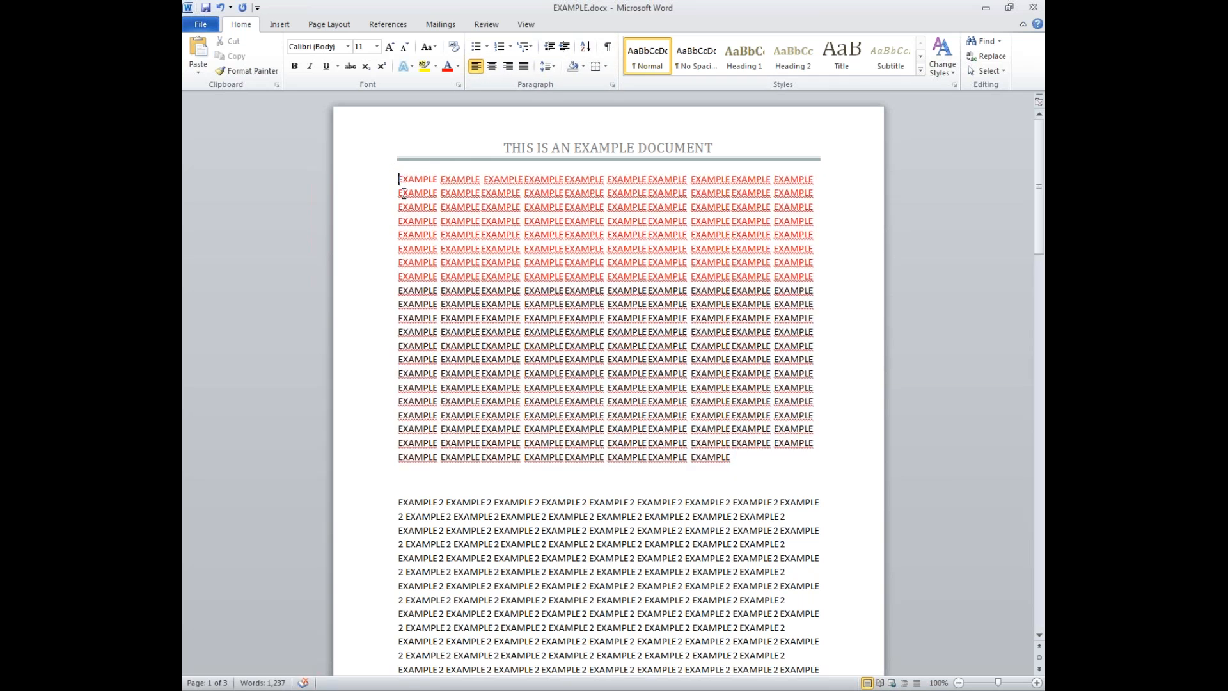
{"action": "key", "text": "Tab"}
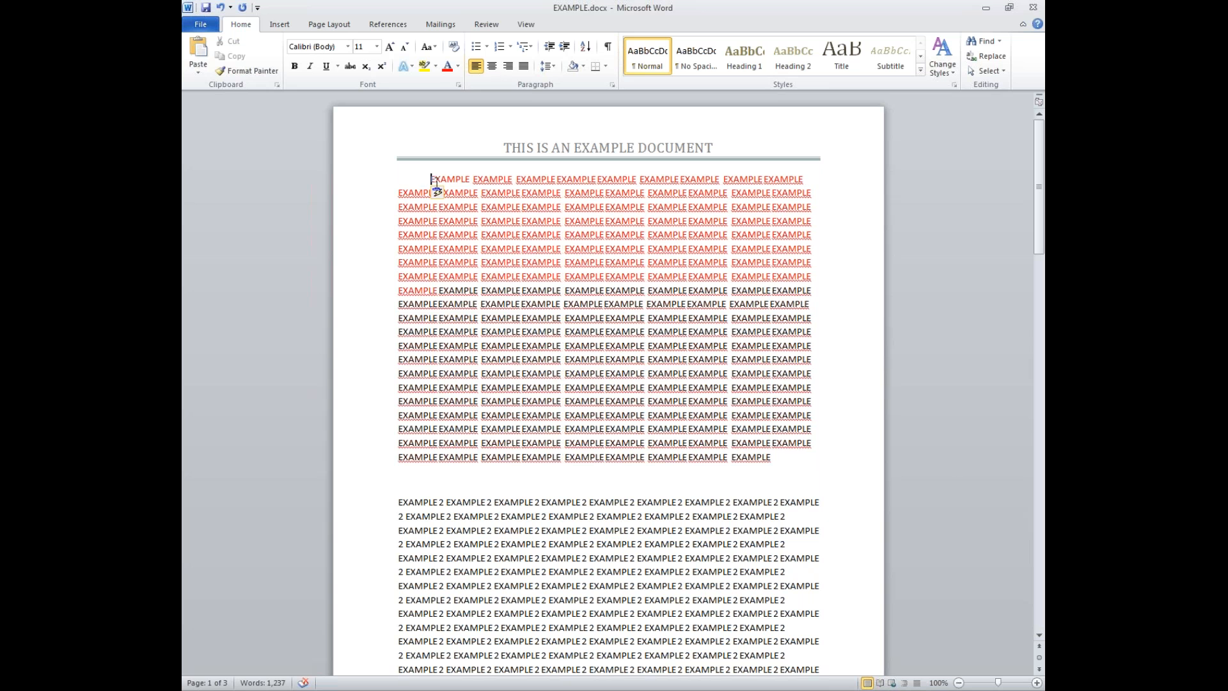
{"action": "left_click", "coordinate": [440, 194]}
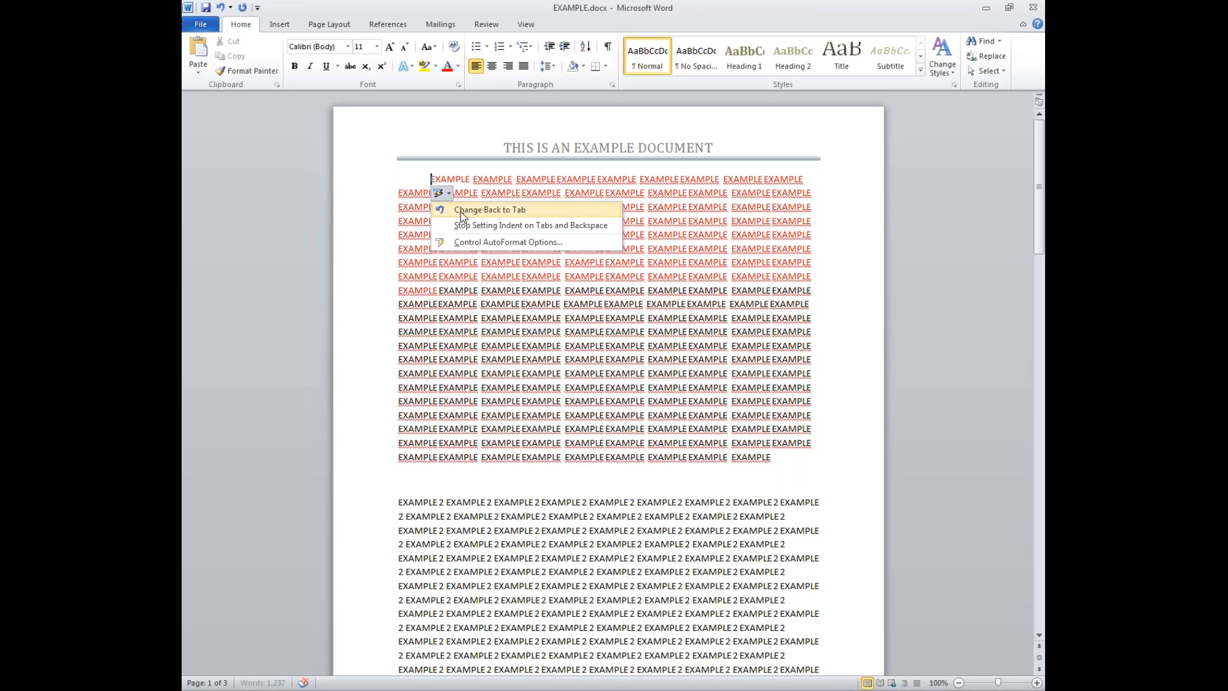
{"action": "left_click", "coordinate": [460, 212]}
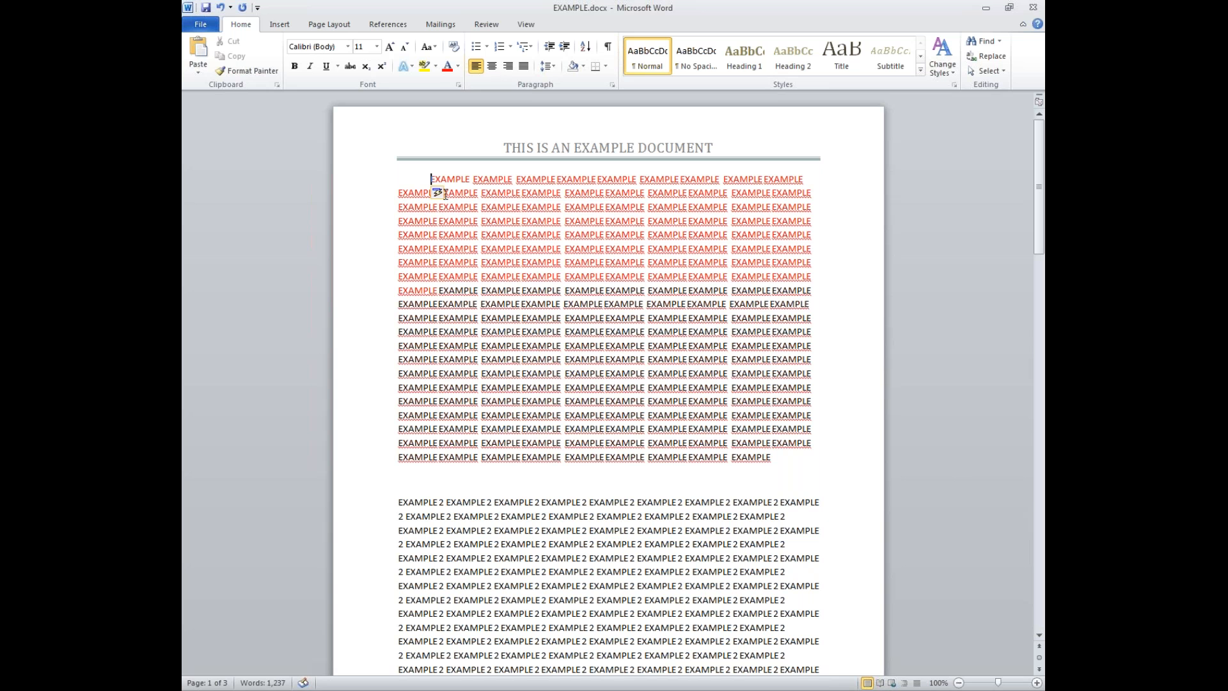
{"action": "left_click", "coordinate": [441, 195]}
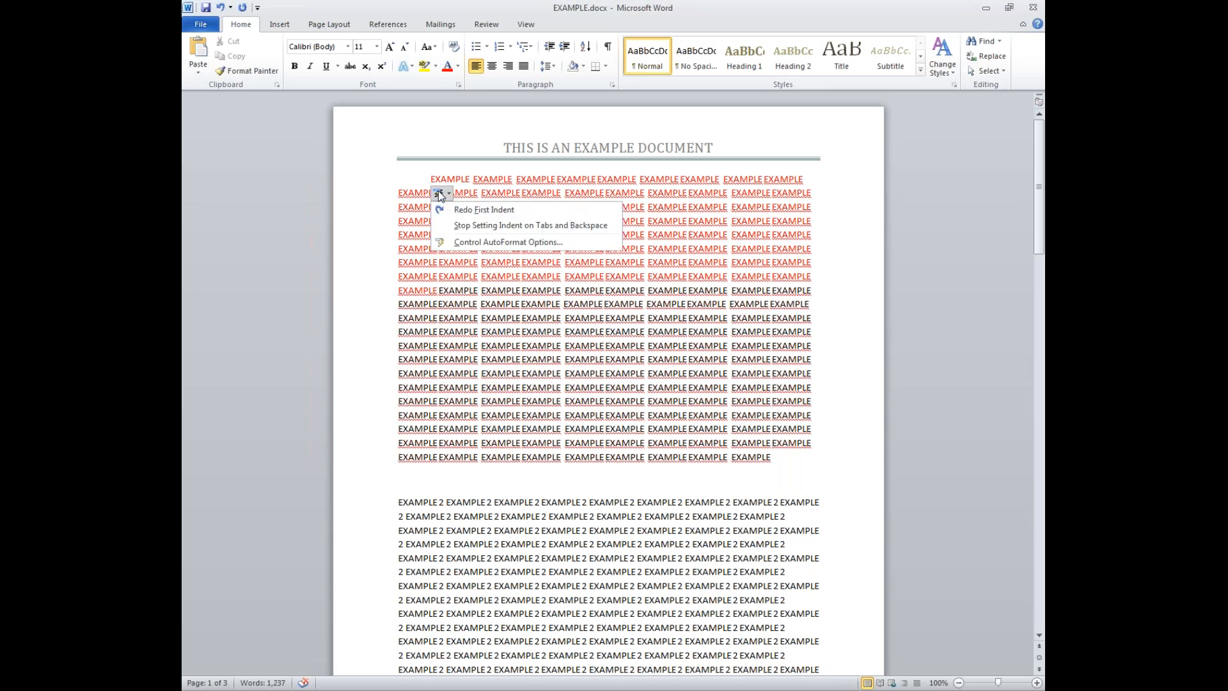
{"action": "left_click", "coordinate": [456, 211]}
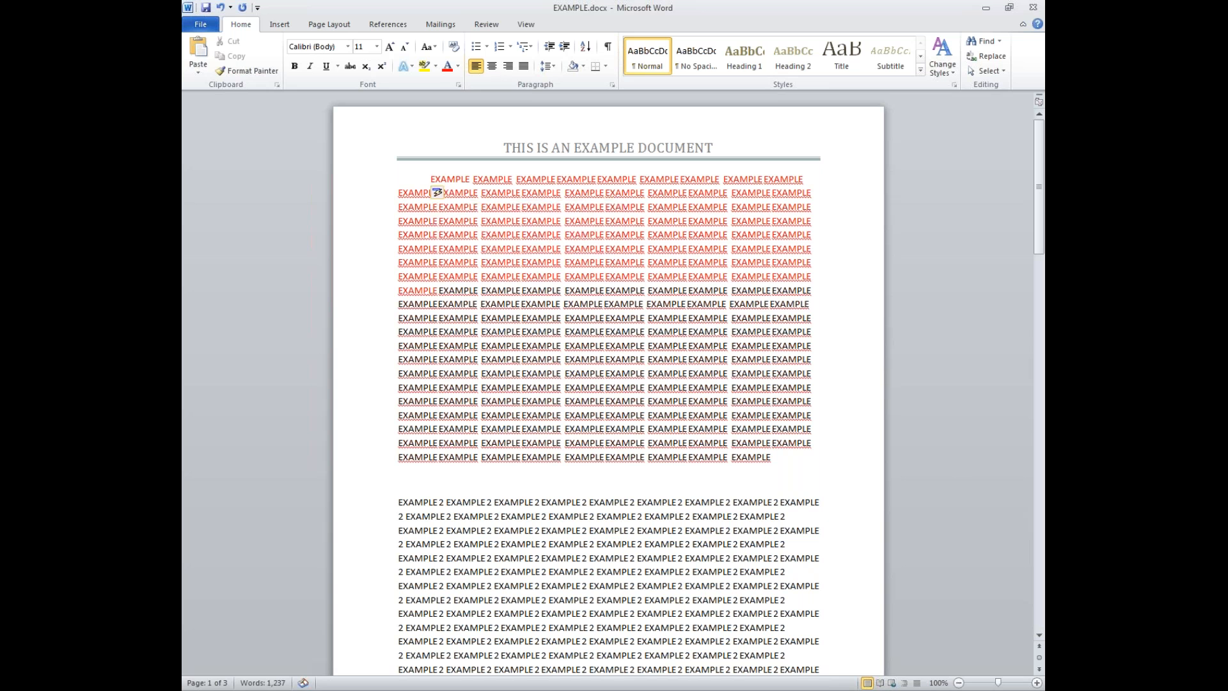
{"action": "left_click", "coordinate": [779, 461]}
{"action": "key", "text": "Return"}
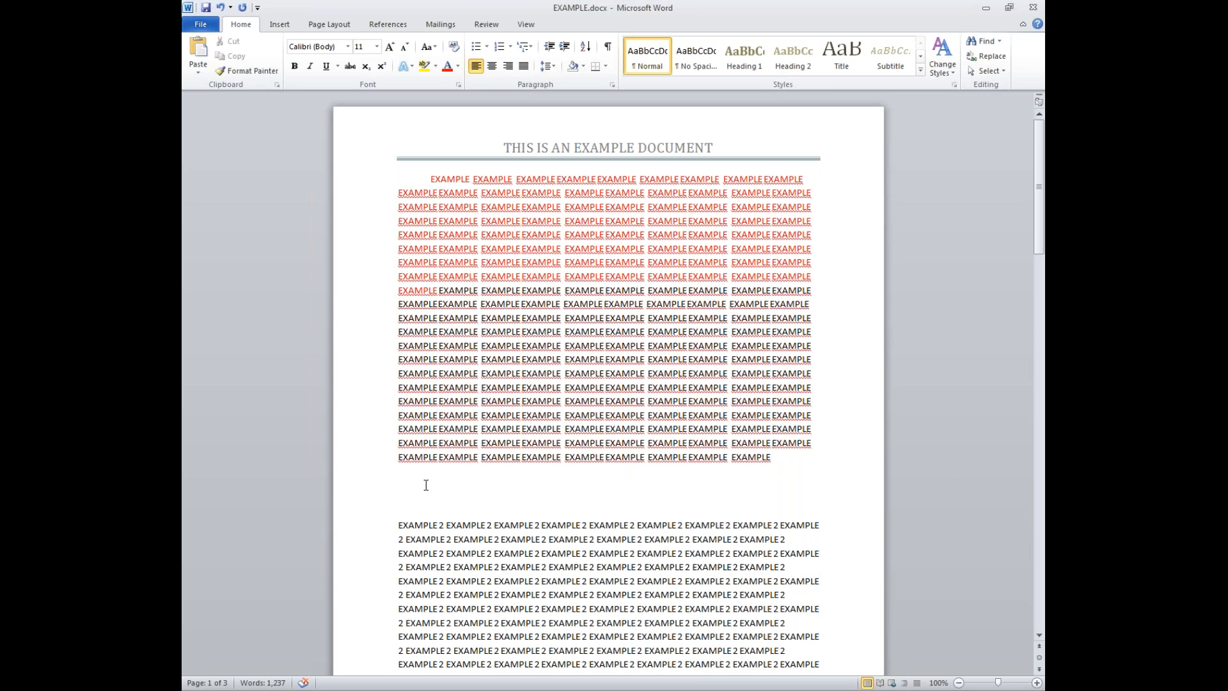
{"action": "type", "text": "Test"}
{"action": "key", "text": "Return"}
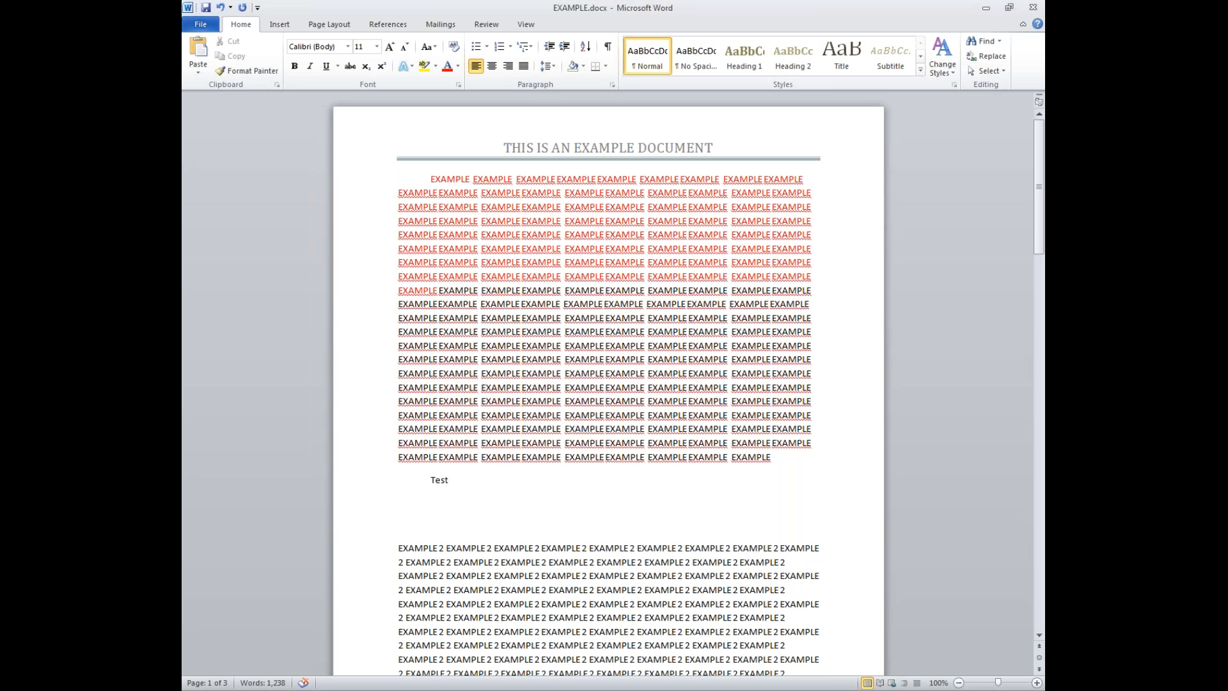
{"action": "type", "text": "aaaaaaaaaaaaaaaaaaaaaaaaaaaaaaaaaaaaaaaaaaaaaaaaaaaaaaaaaaaaaaaaaaaaaaaaaaaa"}
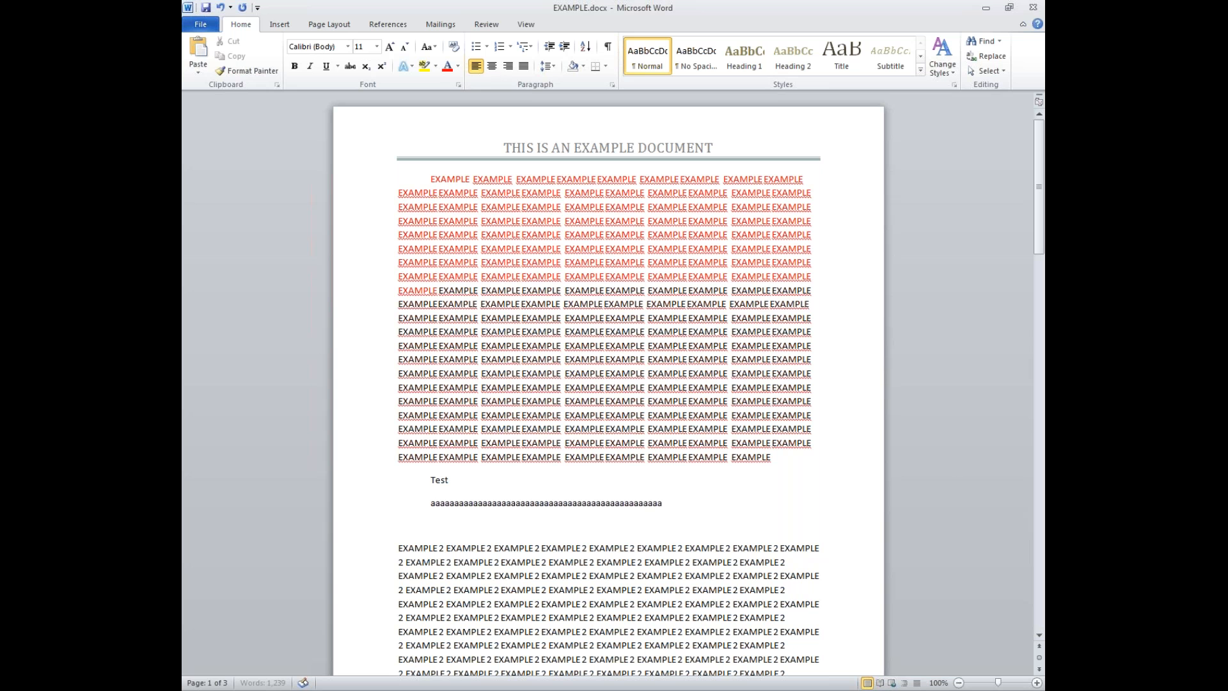
{"action": "type", "text": "aaaaaaaaaaaaaaaaaaaaaaaaaaaaaaaaaaaaaaaaaaaaaaaa"}
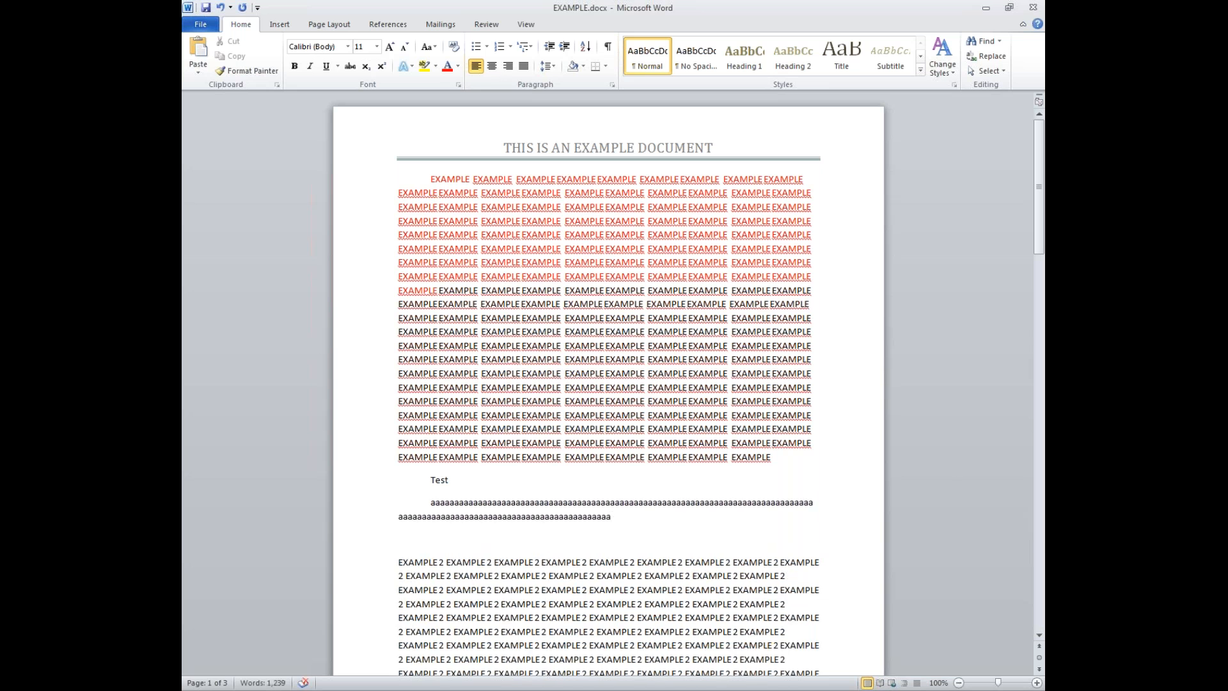
{"action": "key", "text": "ctrl+z"}
{"action": "key", "text": "ctrl+z"}
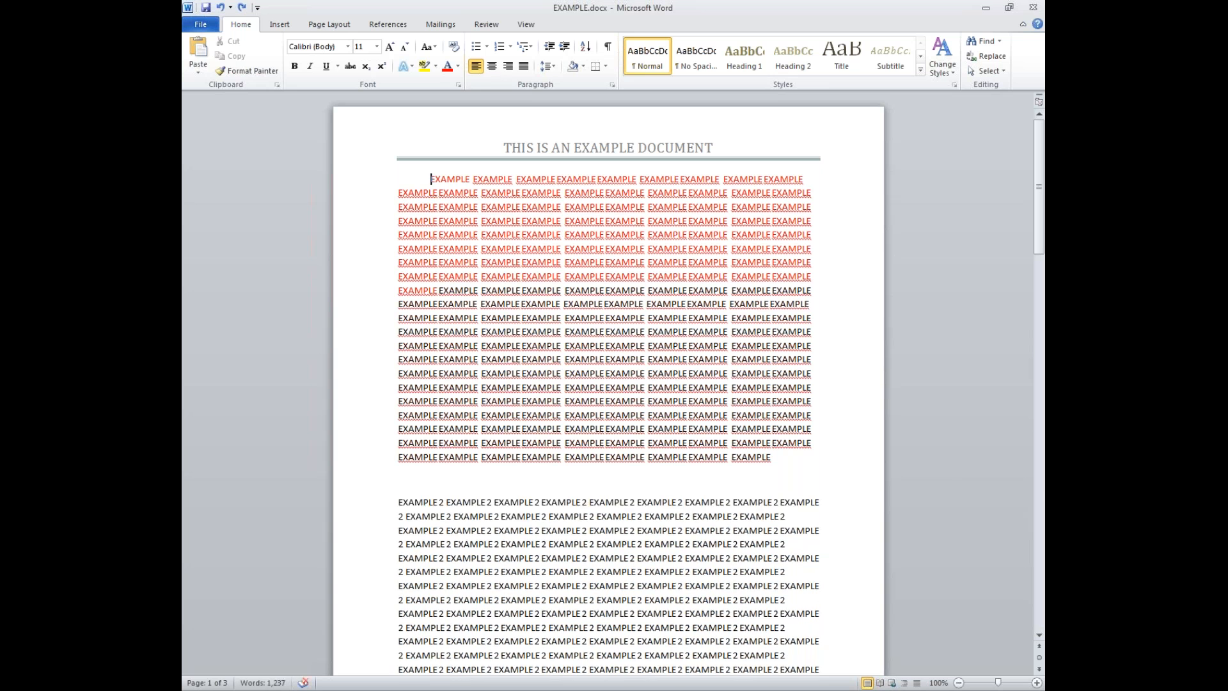
{"action": "key", "text": "ctrl+z"}
{"action": "left_click", "coordinate": [541, 473]}
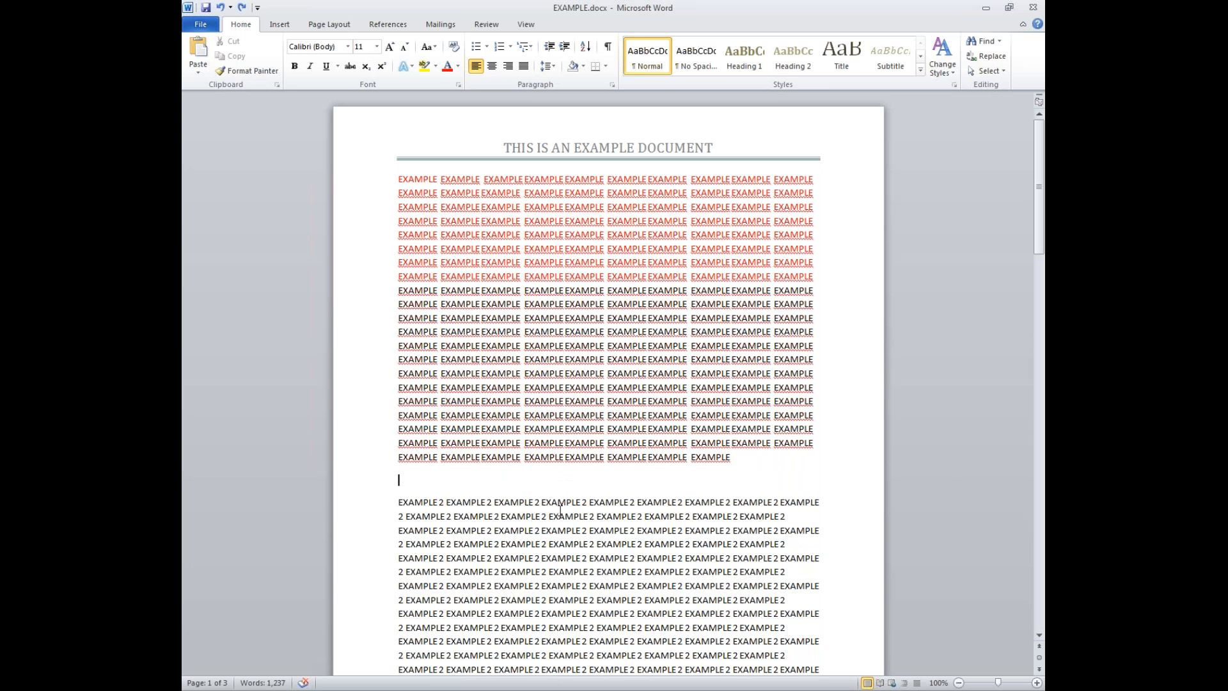
- Delete the empty line between the two text blocks and show the Insert ribbon commands
{"action": "key", "text": "BackSpace"}
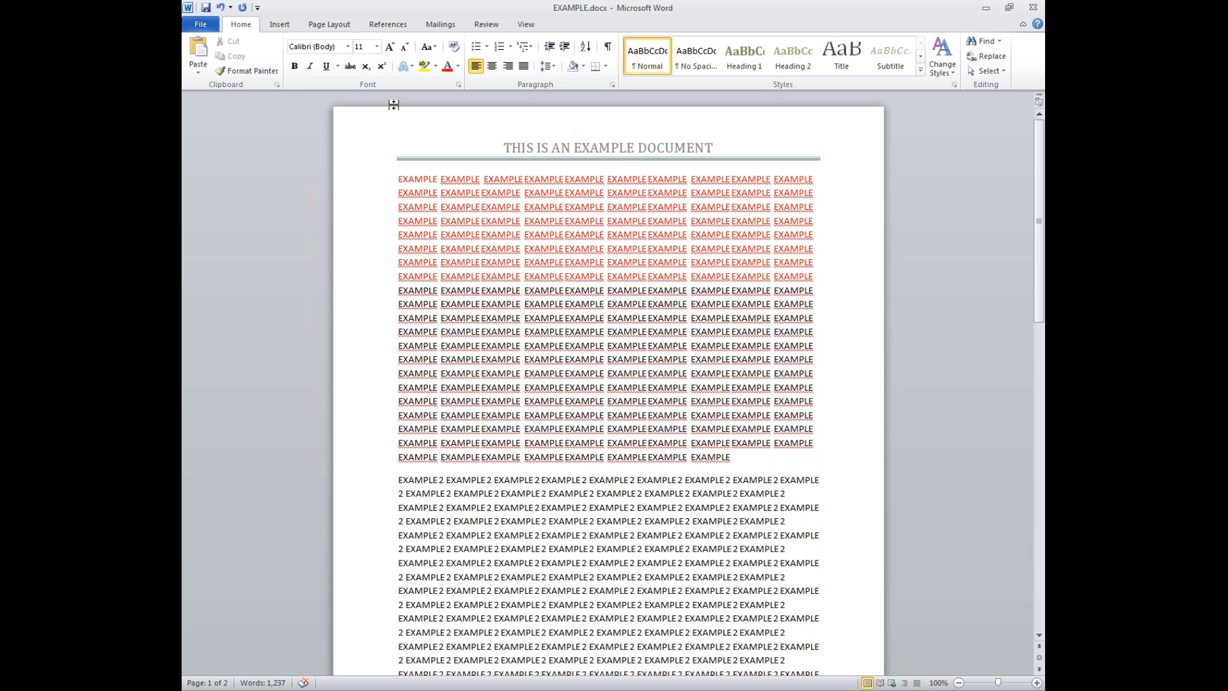
{"action": "left_click", "coordinate": [289, 27]}
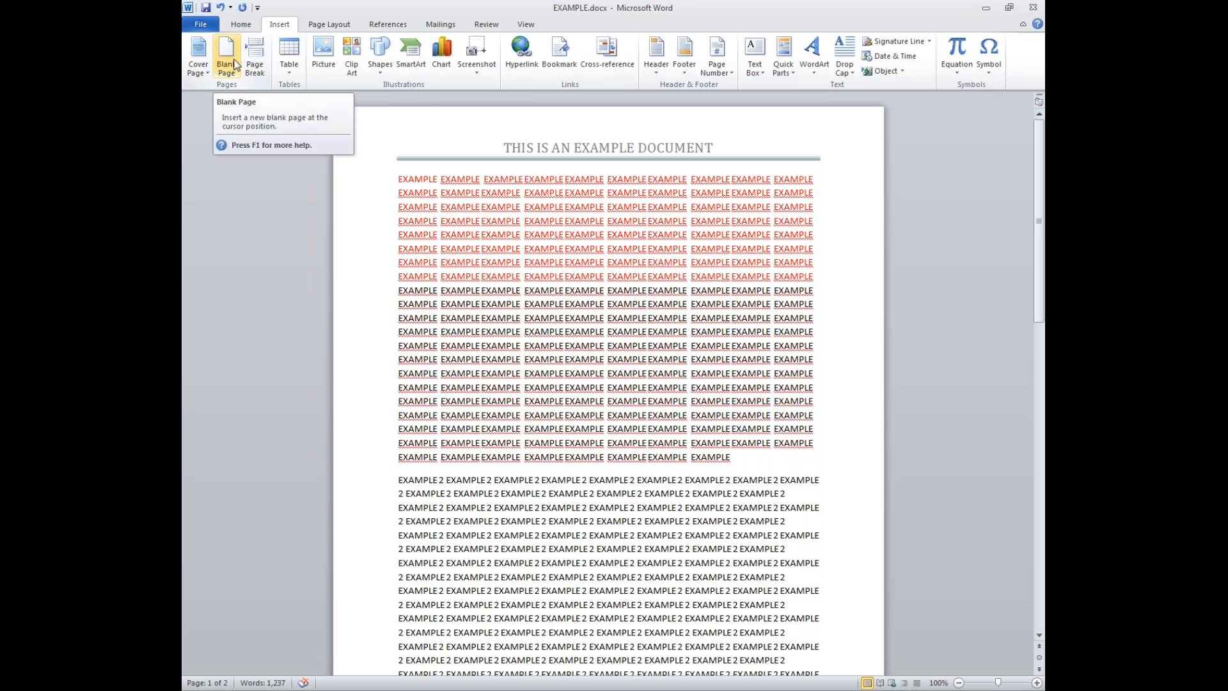
- Browse the Cover Page gallery, including More Cover Pages, then close it without choosing a design
{"action": "left_click", "coordinate": [206, 74]}
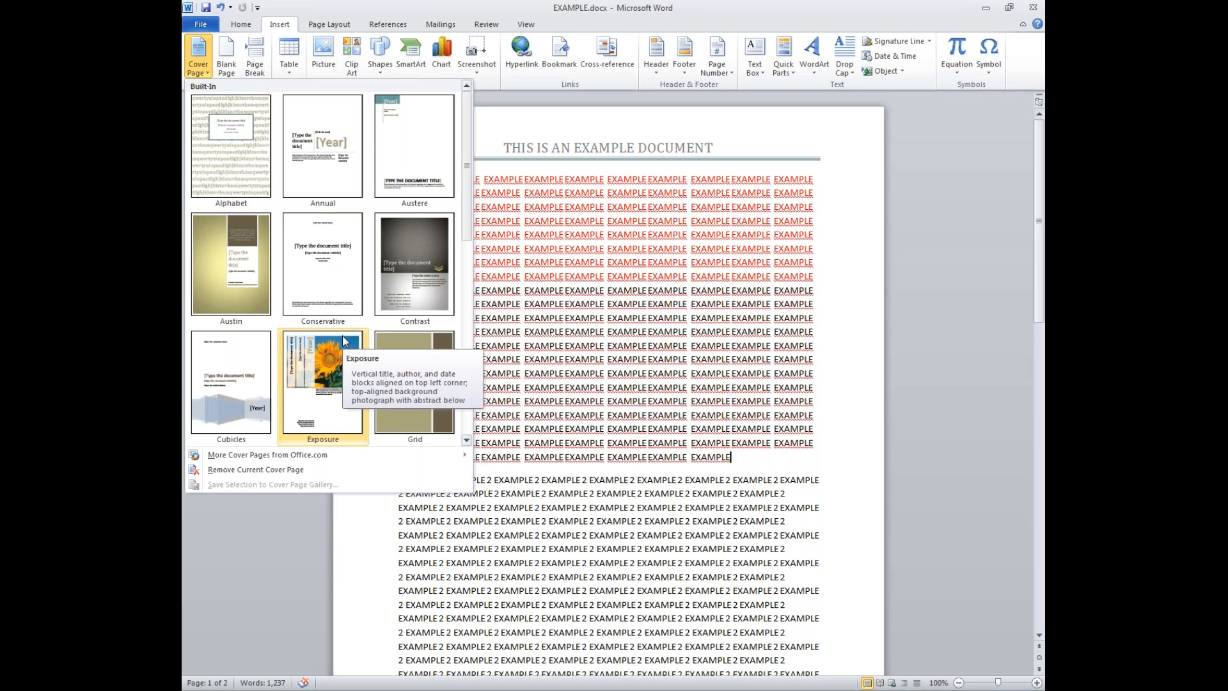
{"action": "scroll", "coordinate": [343, 335], "scroll_direction": "down", "scroll_amount": 5}
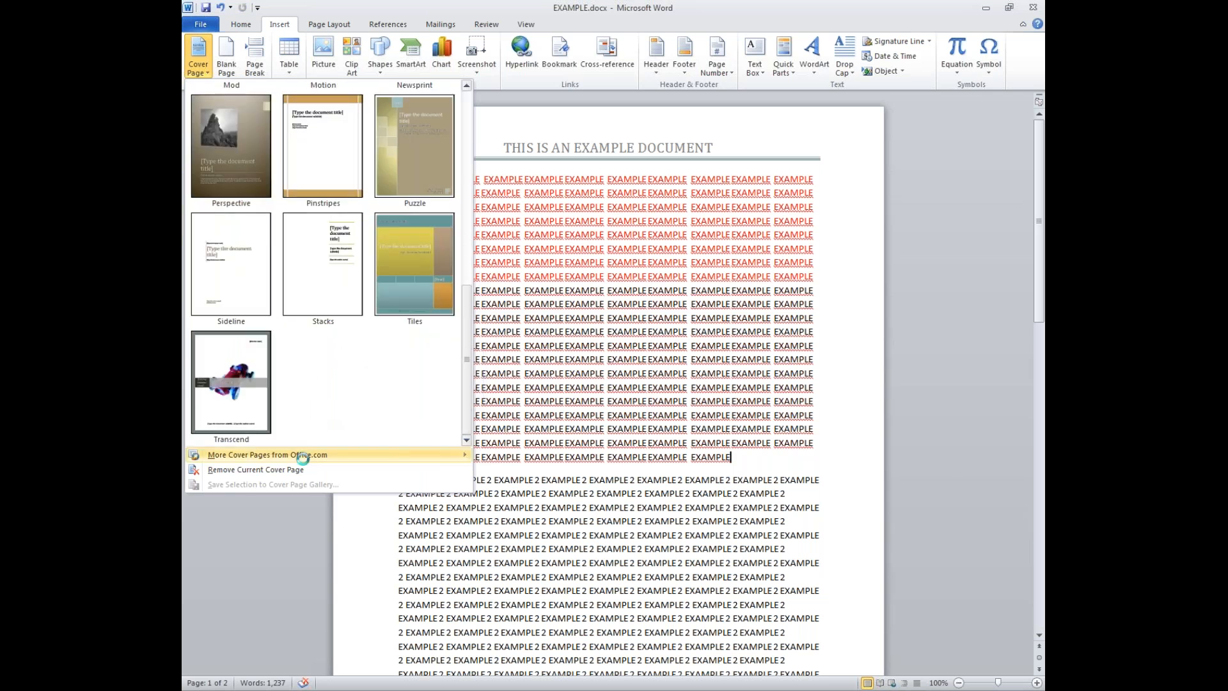
{"action": "mouse_move", "coordinate": [306, 455]}
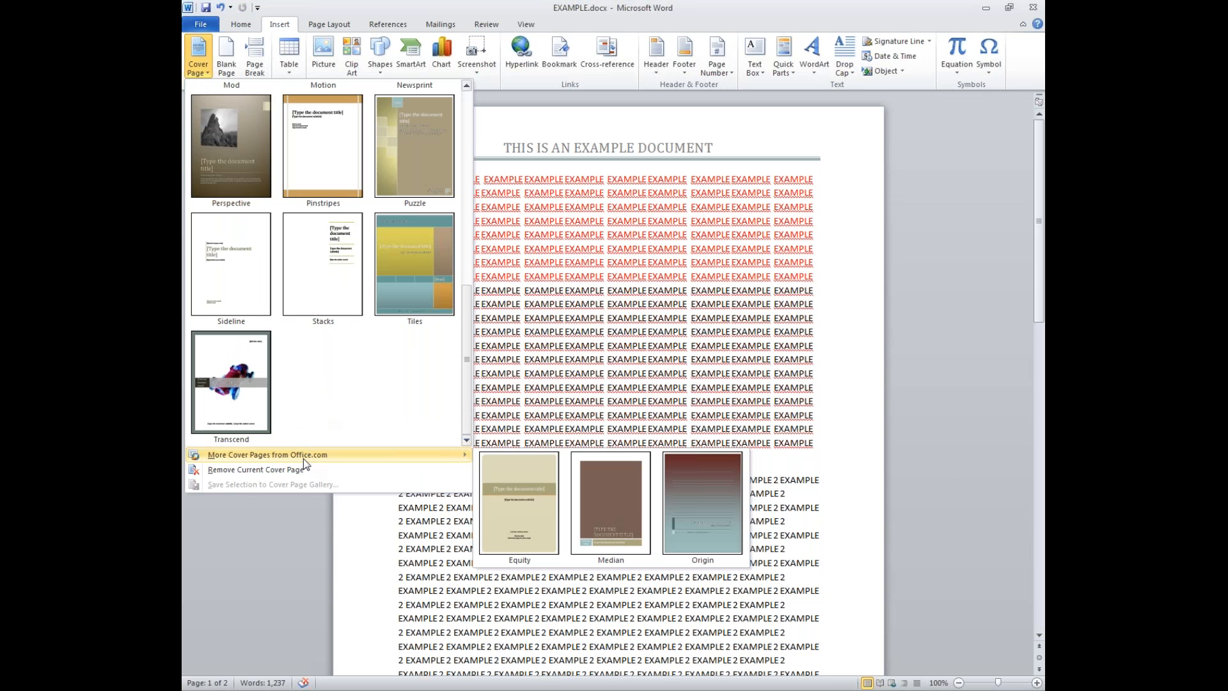
{"action": "left_click", "coordinate": [268, 532]}
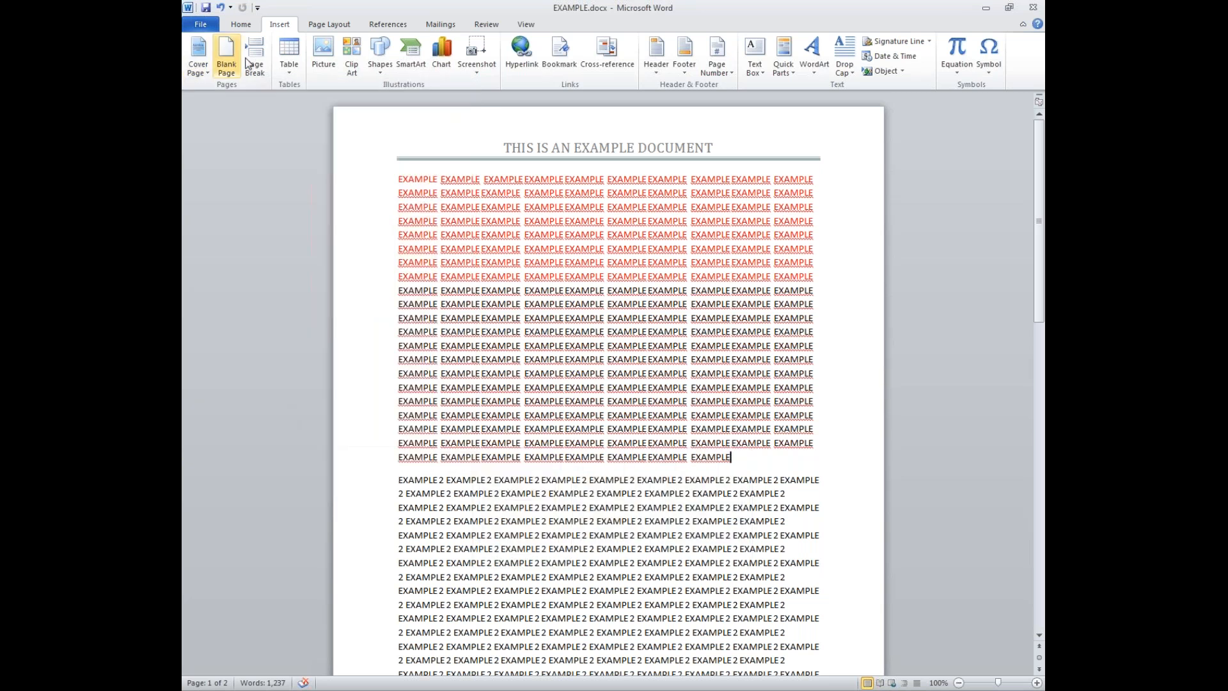
{"action": "left_click", "coordinate": [289, 64]}
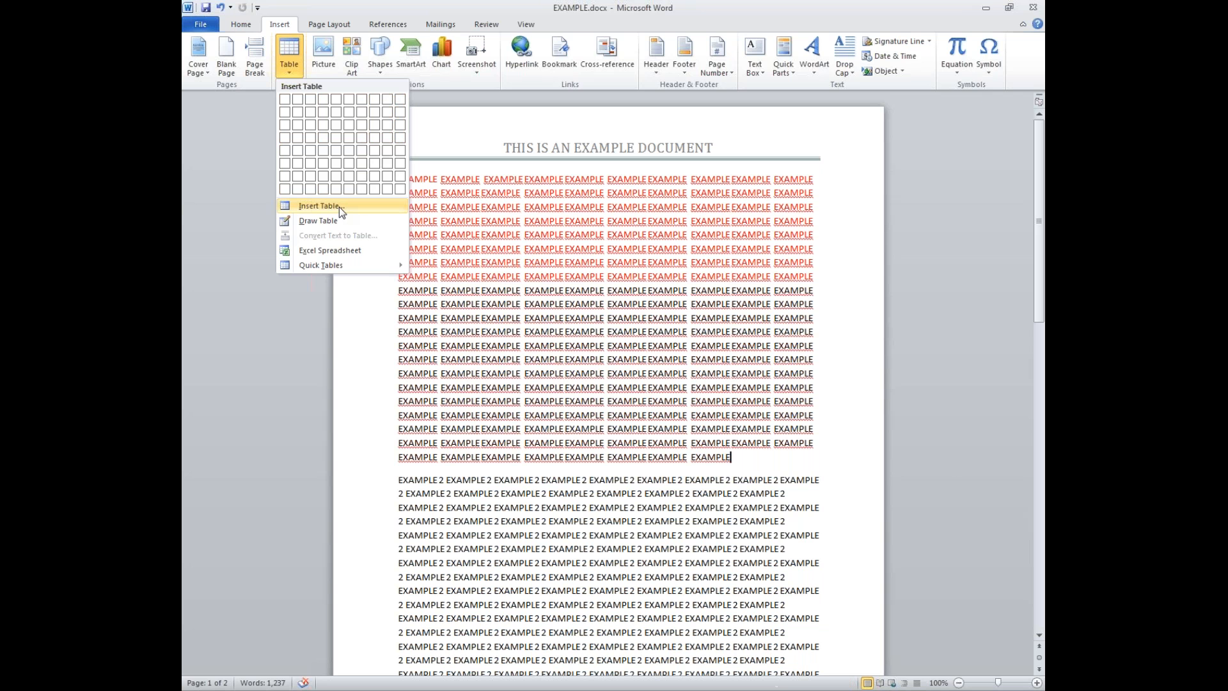
- Insert a wide table below the EXAMPLE paragraph, raising the column count six steps
{"action": "left_click", "coordinate": [339, 206]}
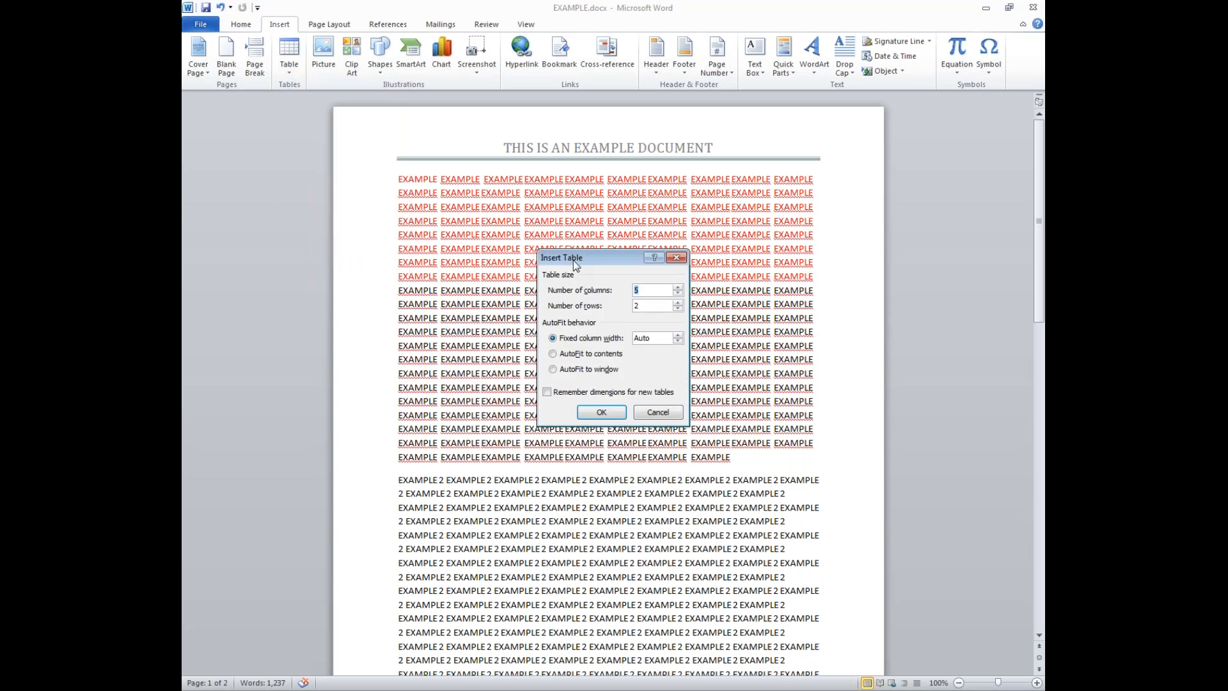
{"action": "left_click", "coordinate": [657, 412]}
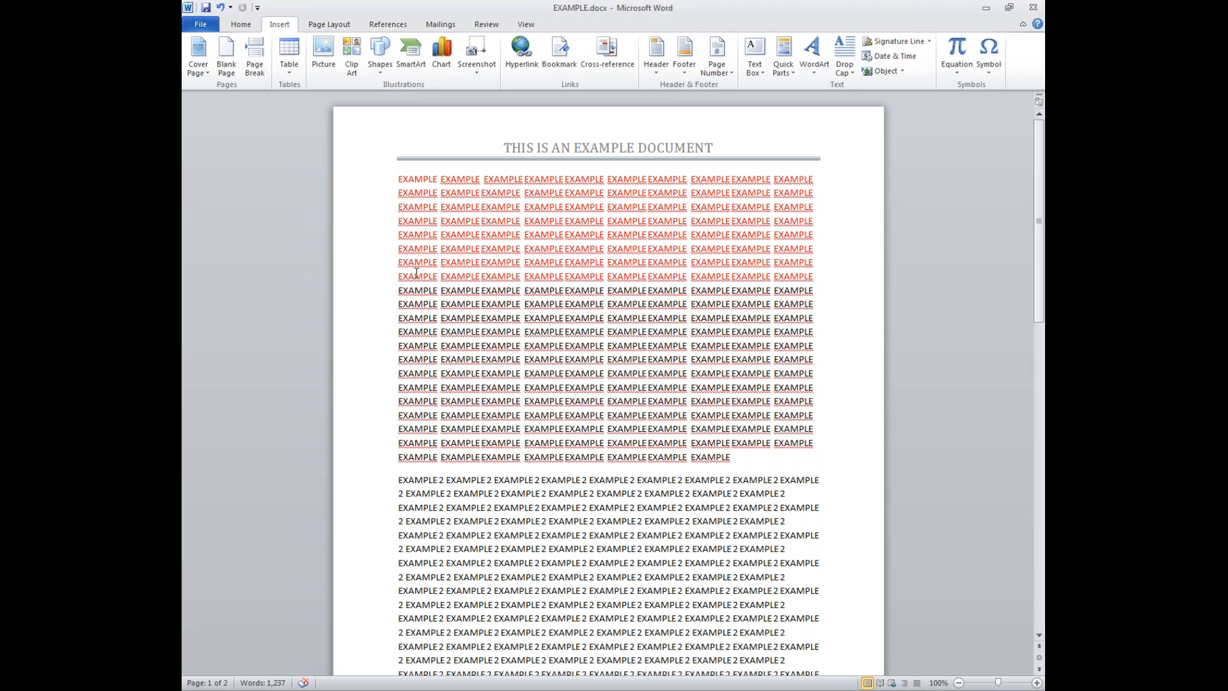
{"action": "left_click", "coordinate": [286, 68]}
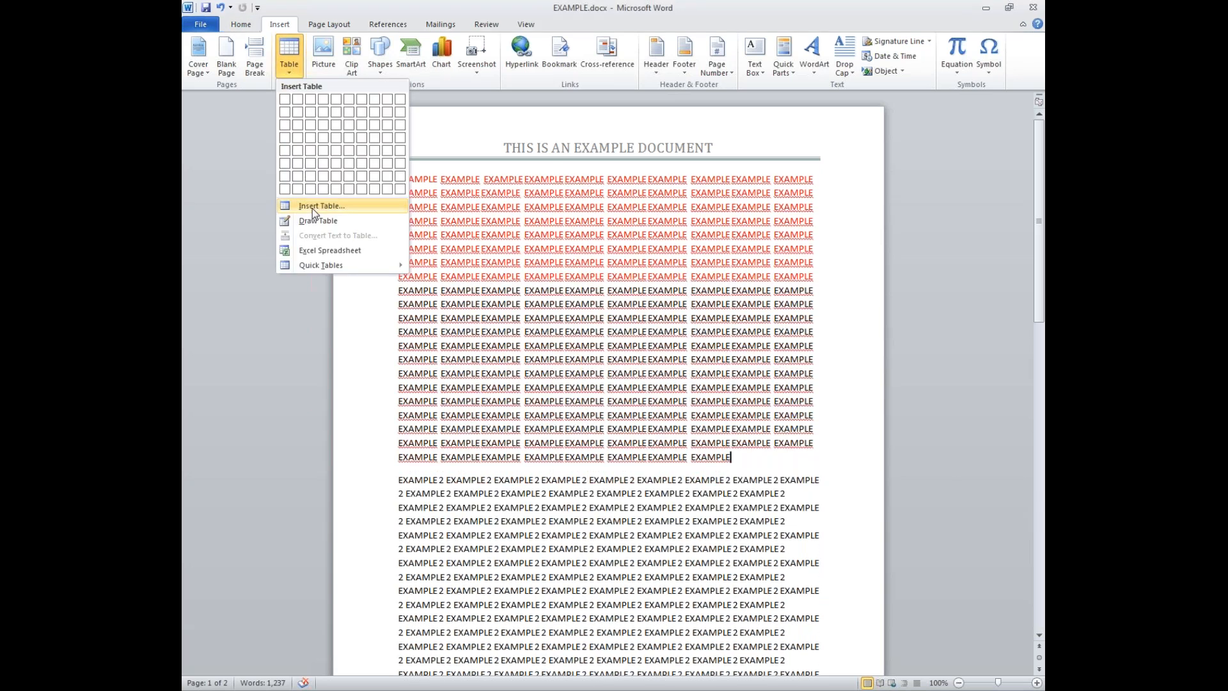
{"action": "left_click", "coordinate": [312, 207]}
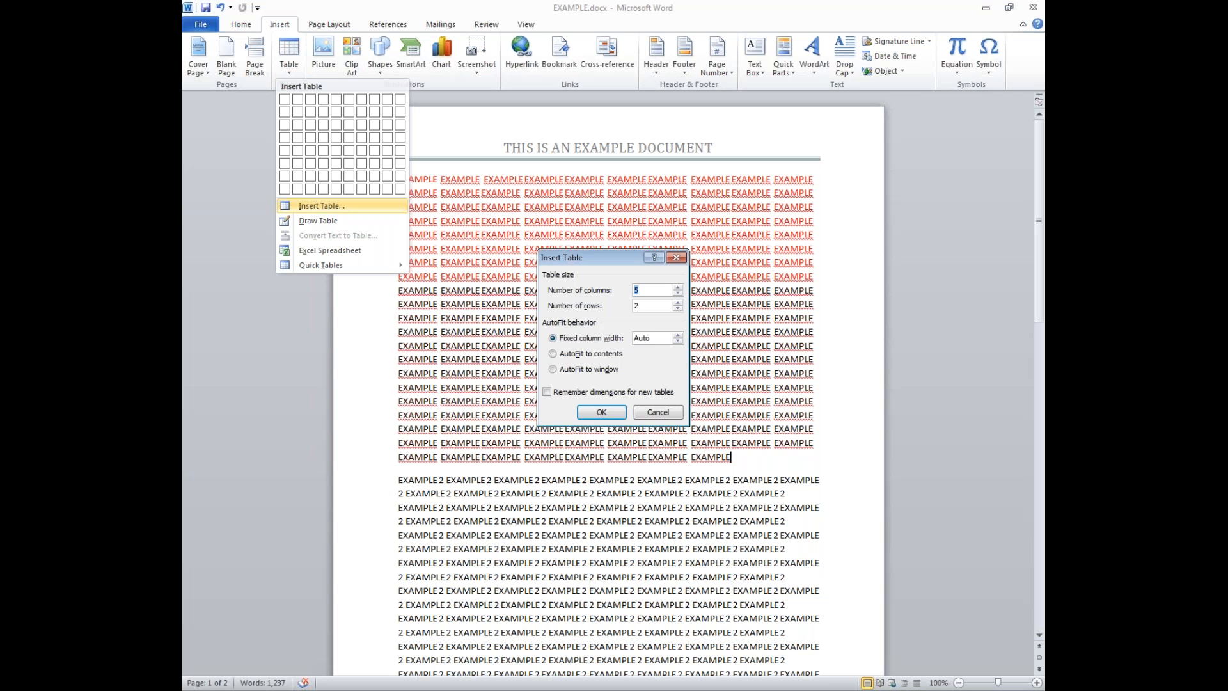
{"action": "left_click", "coordinate": [678, 289]}
{"action": "left_click", "coordinate": [678, 289]}
{"action": "left_click", "coordinate": [677, 289]}
{"action": "left_click", "coordinate": [678, 289]}
{"action": "left_click", "coordinate": [678, 289]}
{"action": "left_click", "coordinate": [677, 289]}
{"action": "left_click", "coordinate": [677, 289]}
{"action": "left_click", "coordinate": [678, 289]}
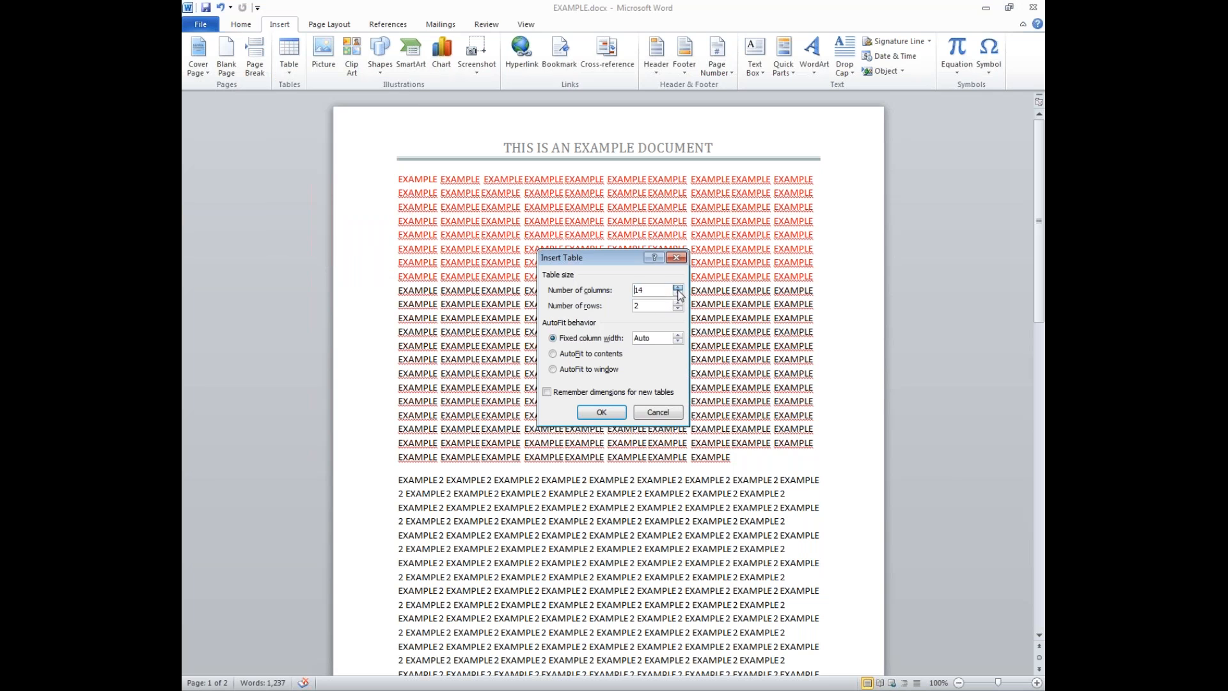
{"action": "left_click", "coordinate": [678, 289]}
{"action": "left_click", "coordinate": [677, 289]}
{"action": "left_click", "coordinate": [678, 289]}
{"action": "left_click", "coordinate": [678, 289]}
{"action": "left_click", "coordinate": [601, 412]}
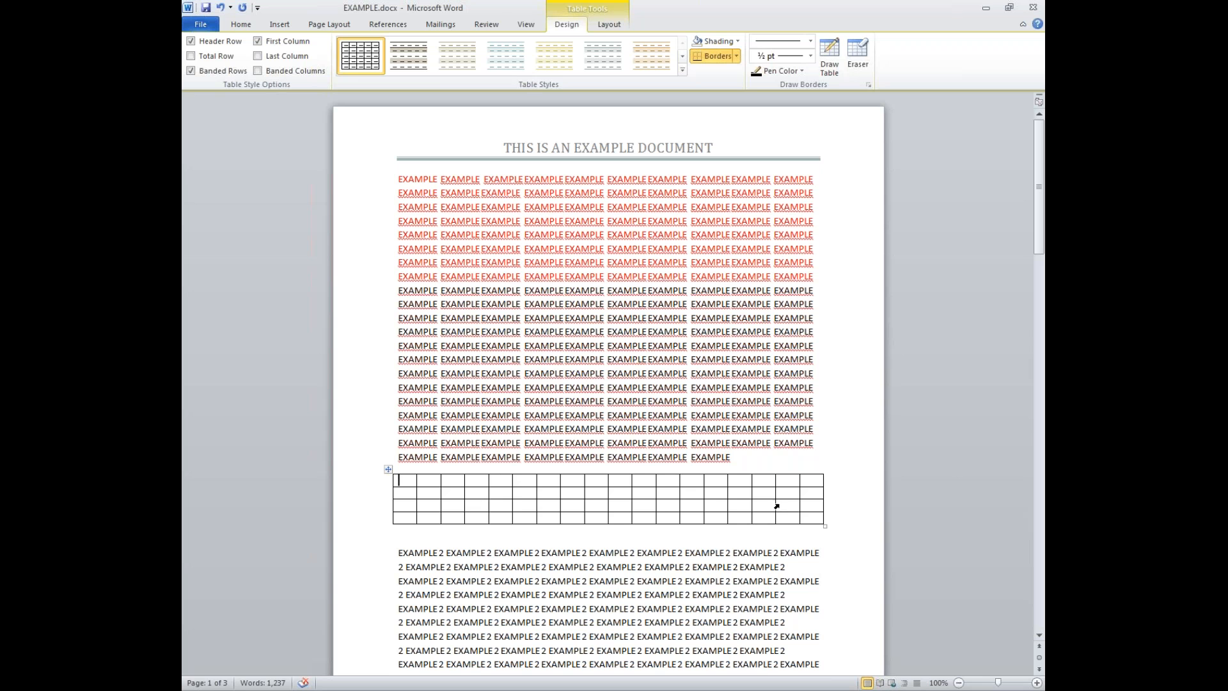
- Select the new table and delete it, leaving an empty line
{"action": "left_click_drag", "start_coordinate": [403, 470], "coordinate": [818, 496]}
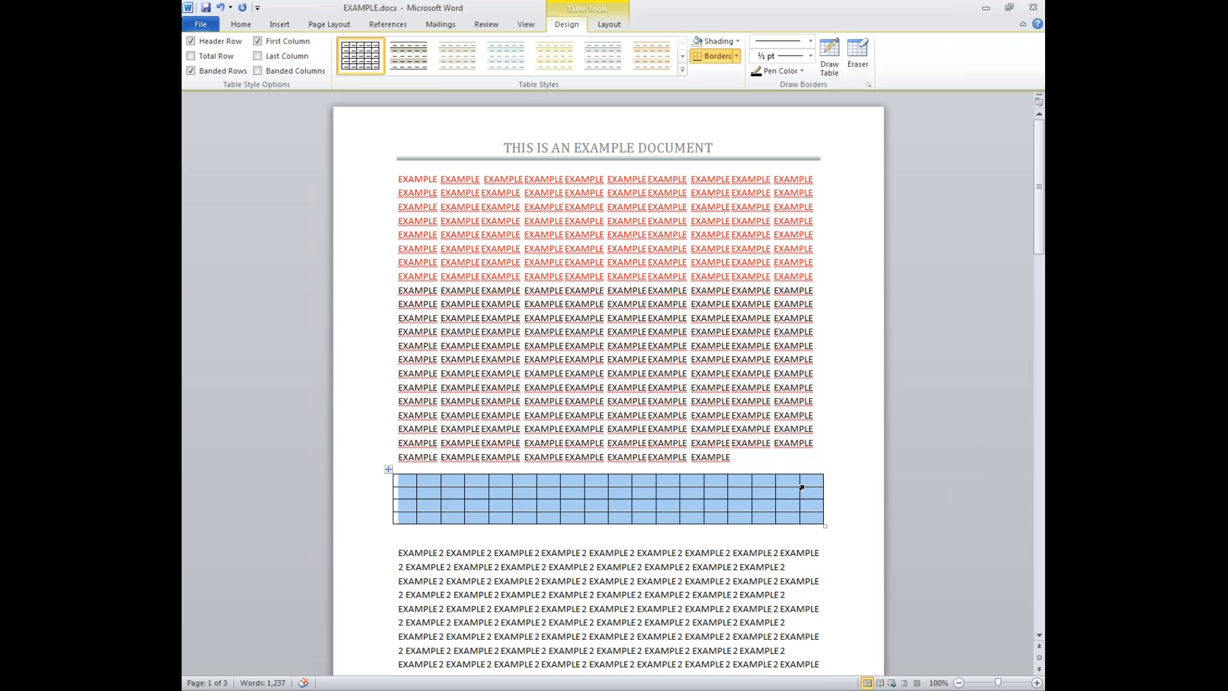
{"action": "right_click", "coordinate": [802, 487]}
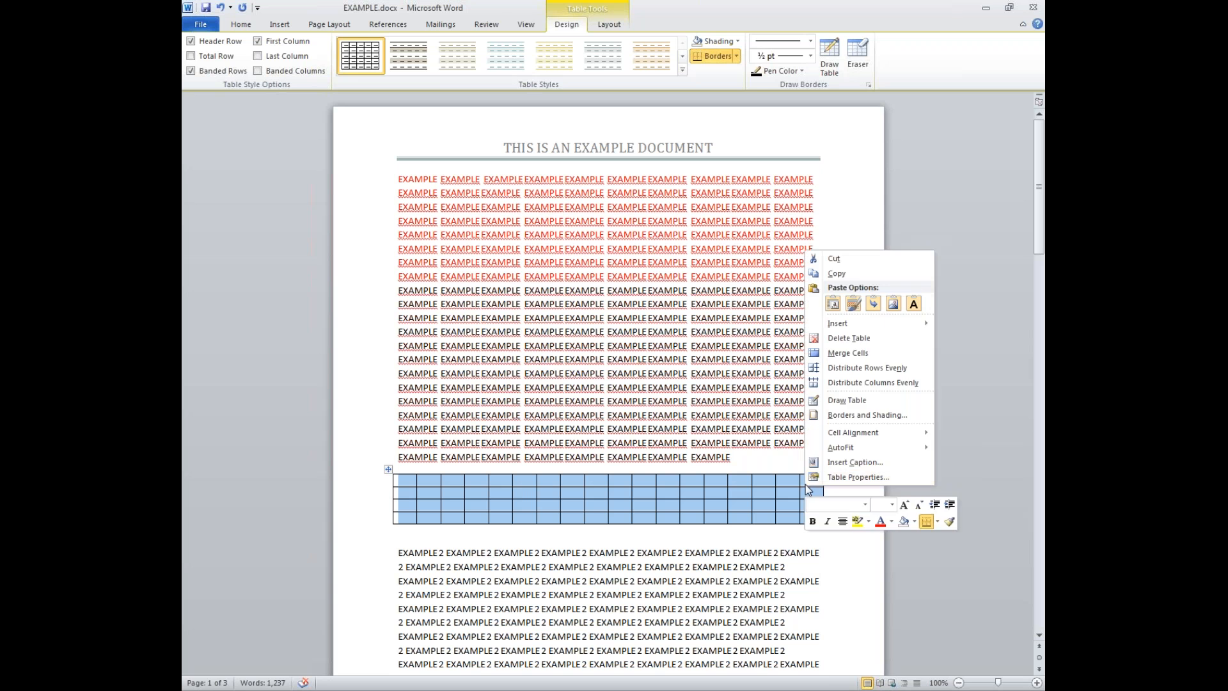
{"action": "left_click", "coordinate": [843, 336]}
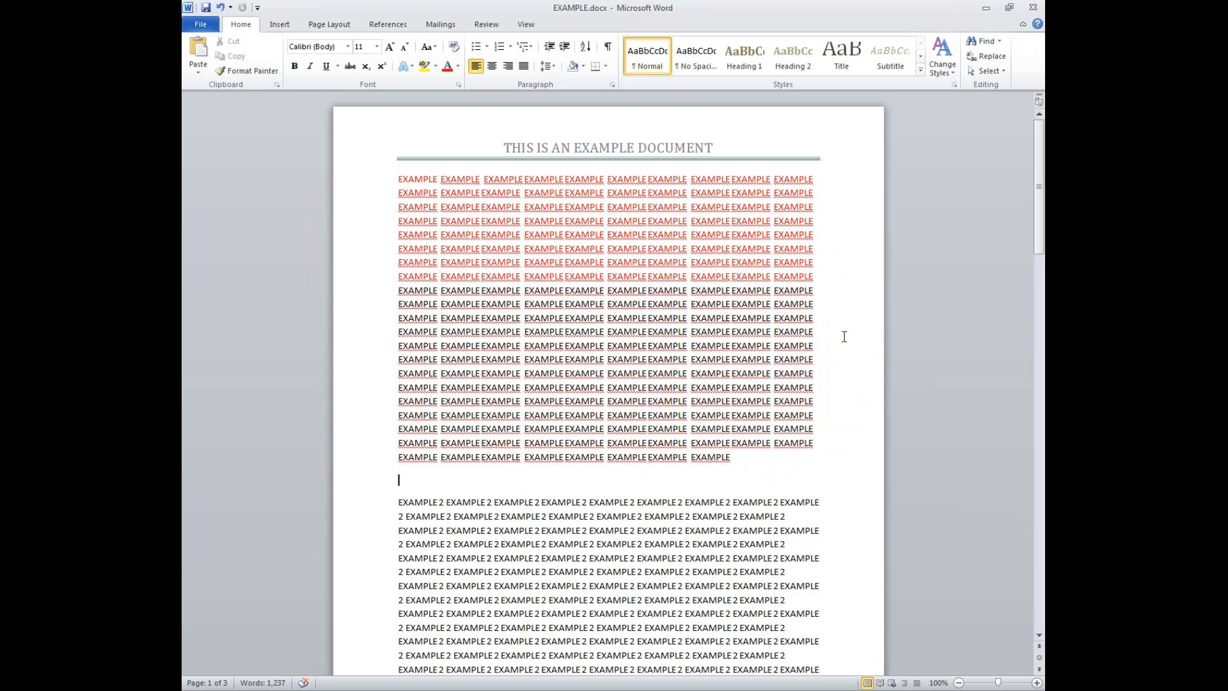
- Undo the table deletion and add an empty paragraph above the EXAMPLE 2 text
{"action": "key", "text": "ctrl+z"}
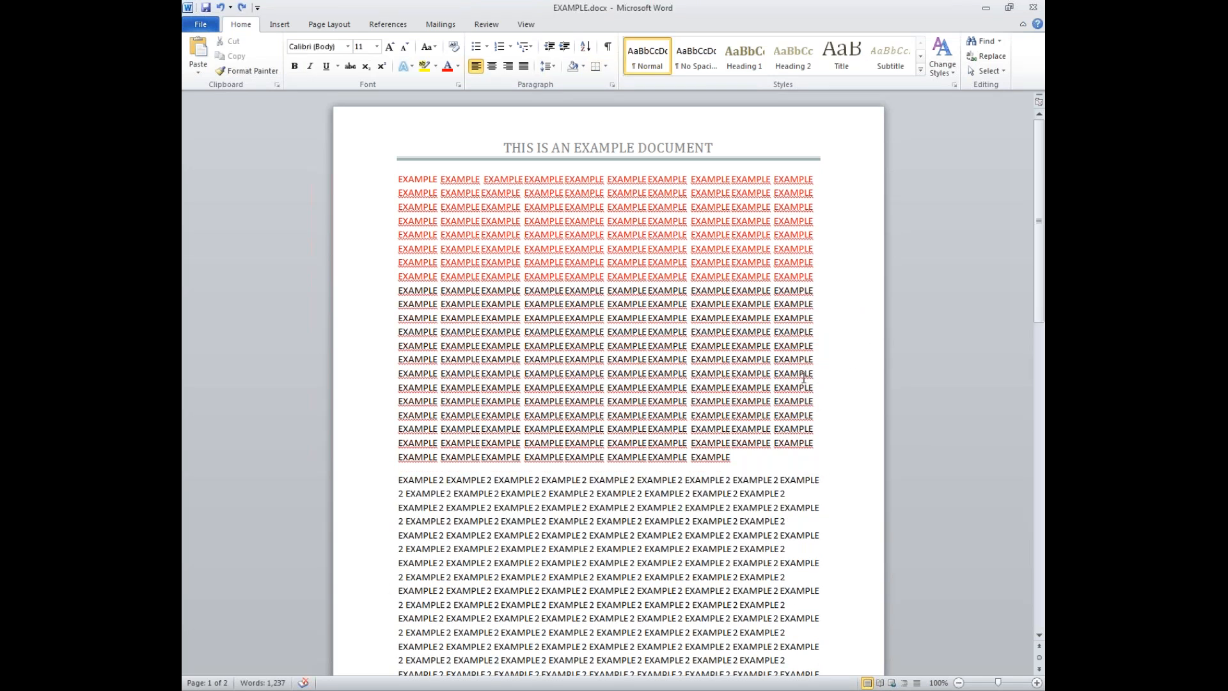
{"action": "left_click", "coordinate": [264, 28]}
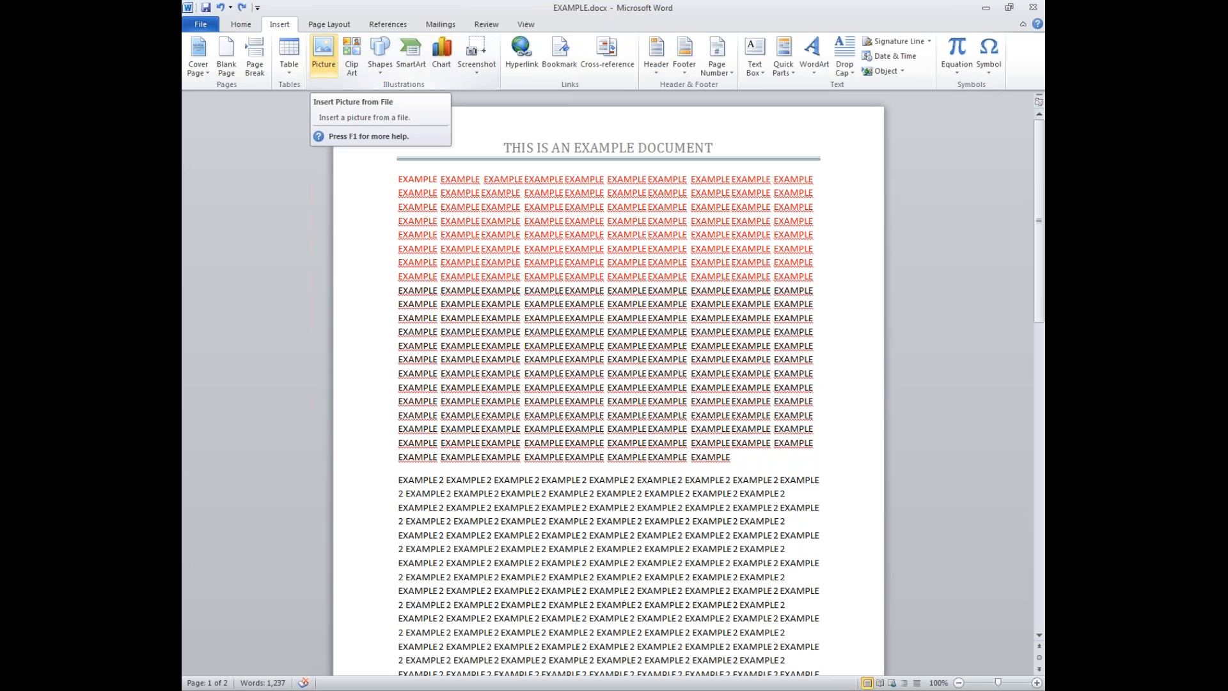
{"action": "key", "text": "Return"}
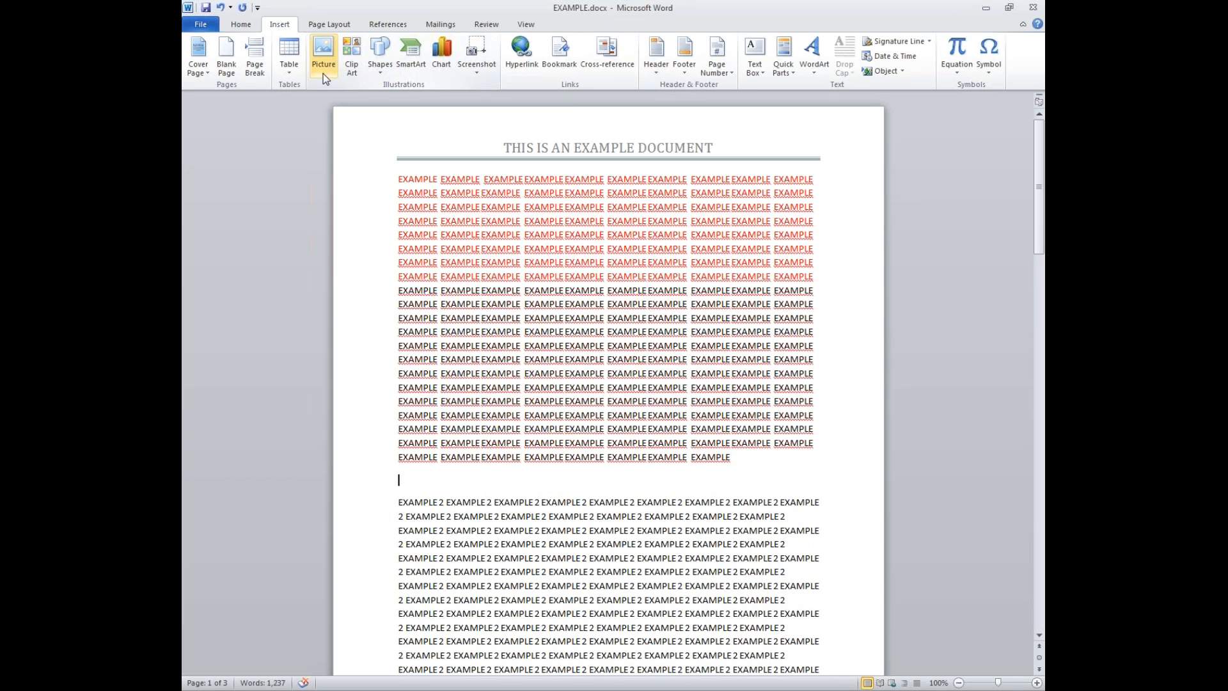
- Insert the picture STOCK IMAGE.jpg from Removable Disk (E:) > Tech Tuesday > Word
{"action": "left_click", "coordinate": [319, 70]}
{"action": "scroll", "coordinate": [277, 192], "scroll_direction": "down", "scroll_amount": 2}
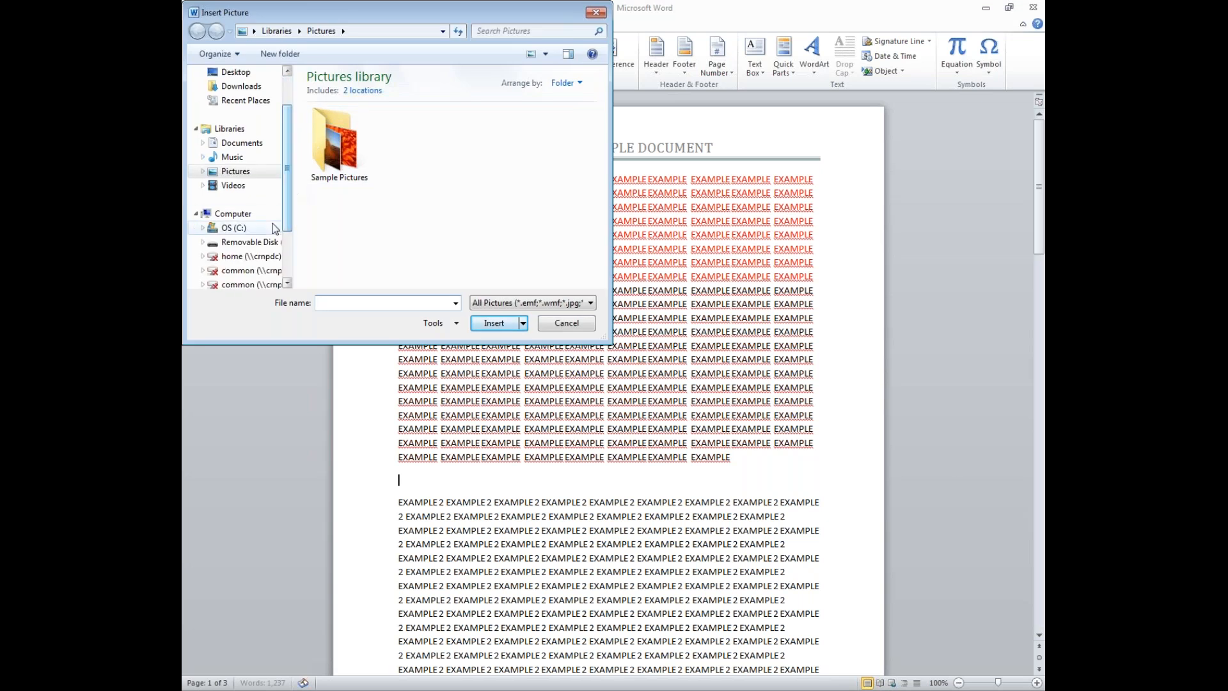
{"action": "left_click", "coordinate": [249, 242]}
{"action": "double_click", "coordinate": [332, 94]}
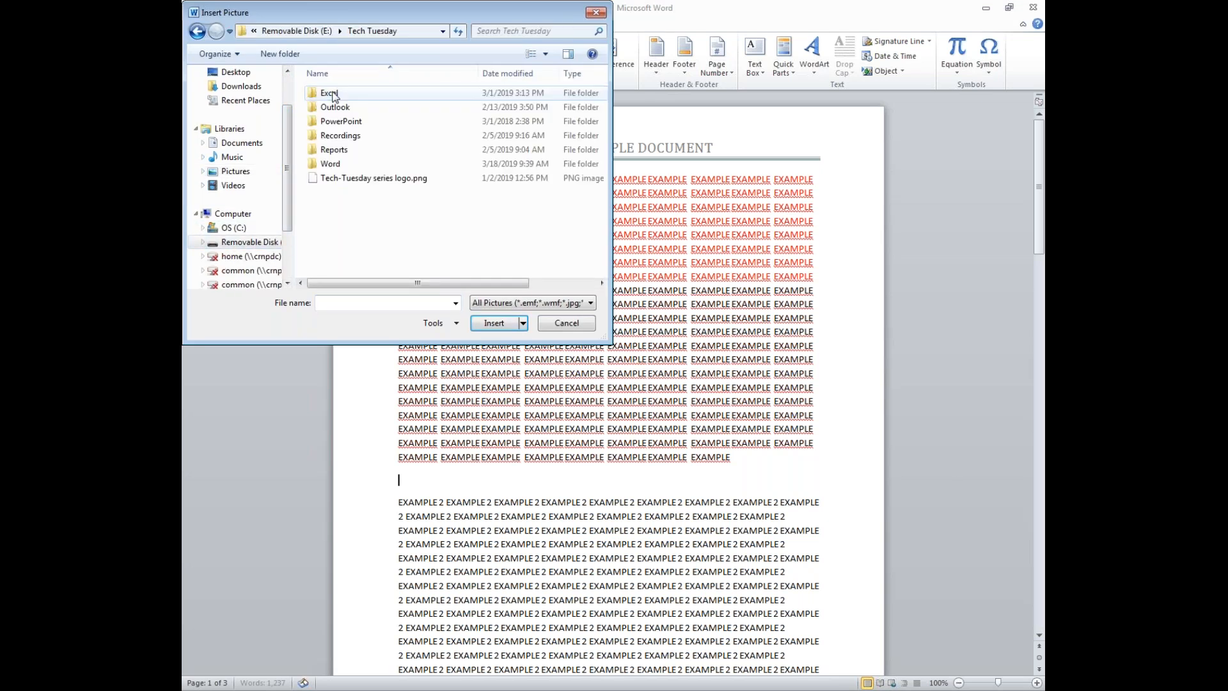
{"action": "double_click", "coordinate": [331, 165]}
{"action": "left_click", "coordinate": [349, 94]}
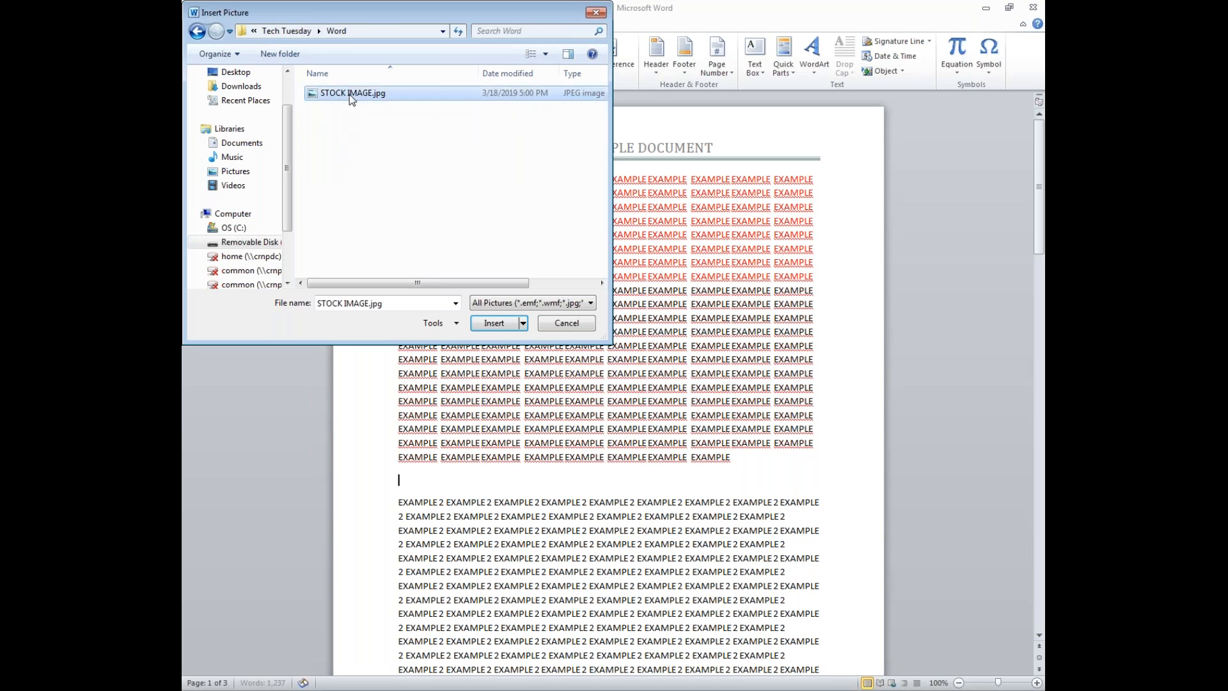
{"action": "left_click", "coordinate": [493, 323]}
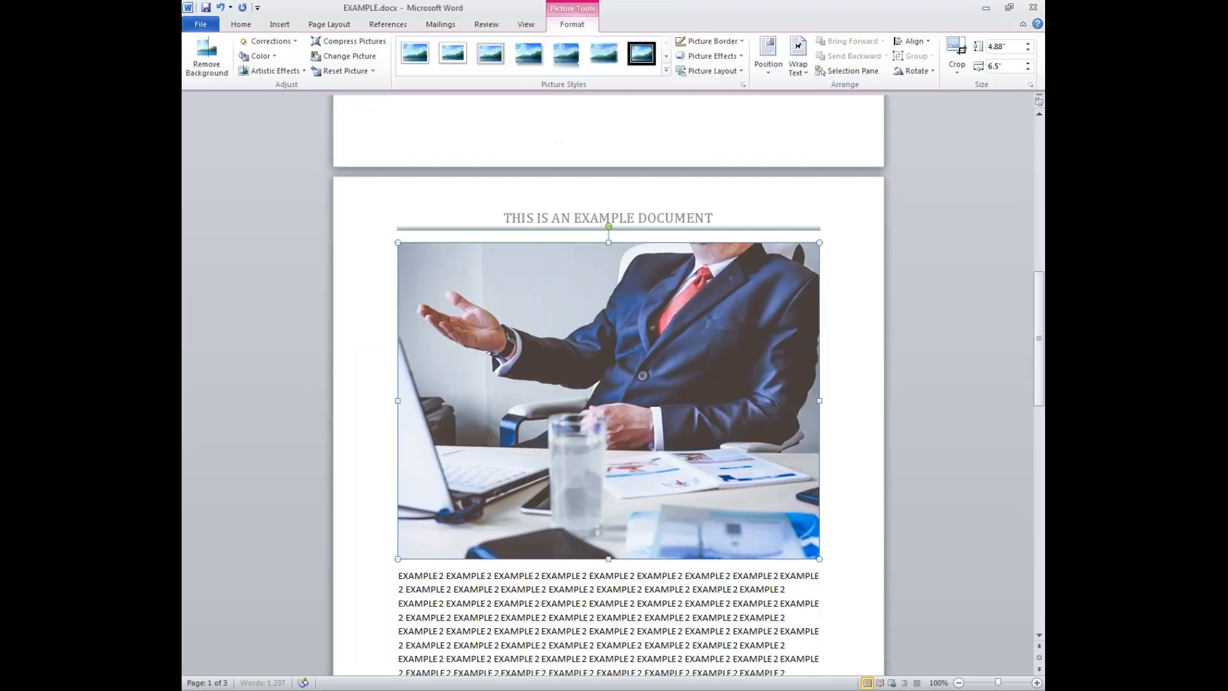
- Remove the gap between the last EXAMPLE line and the stock photo
{"action": "scroll", "coordinate": [605, 295], "scroll_direction": "up", "scroll_amount": 5}
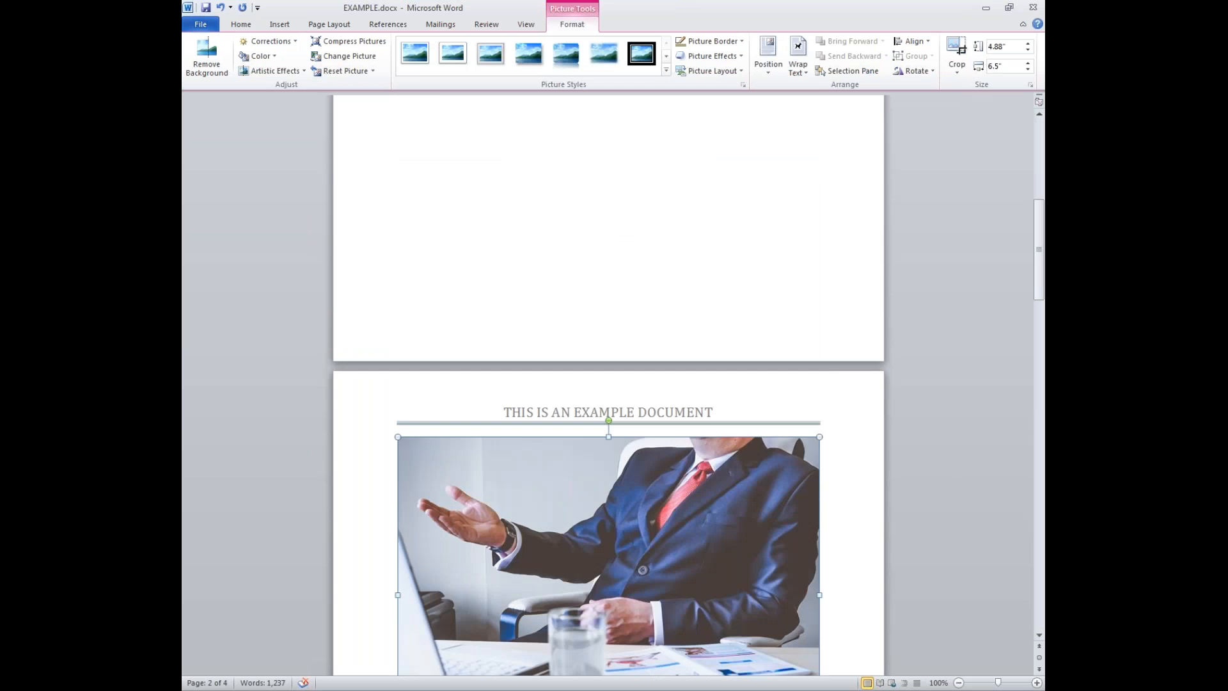
{"action": "scroll", "coordinate": [600, 293], "scroll_direction": "up", "scroll_amount": 5}
{"action": "left_click", "coordinate": [601, 294]}
{"action": "left_click", "coordinate": [566, 214]}
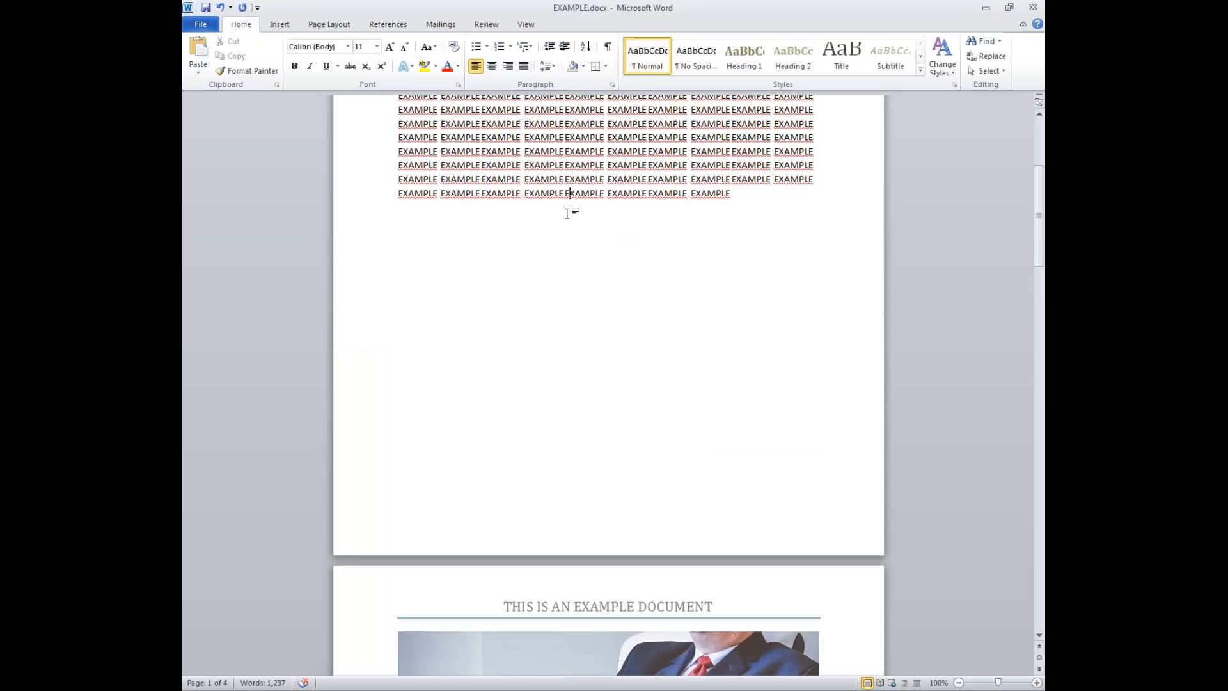
{"action": "left_click", "coordinate": [467, 231]}
{"action": "key", "text": "Delete"}
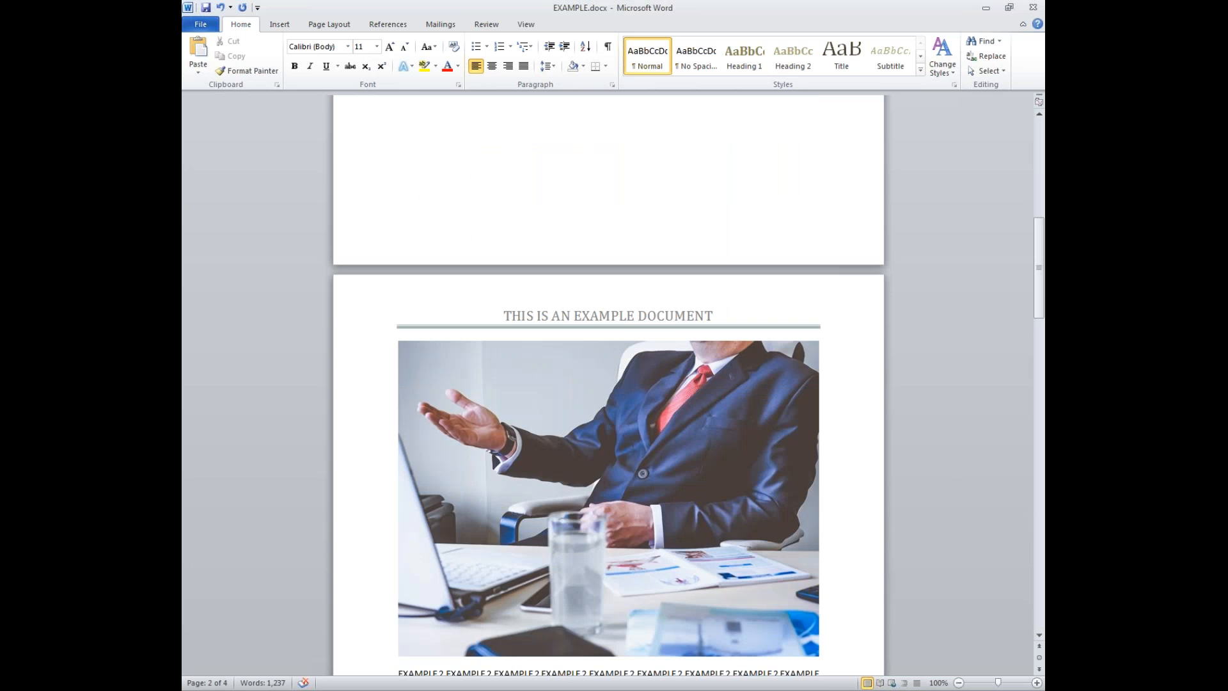
{"action": "key", "text": "BackSpace"}
{"action": "key", "text": "BackSpace"}
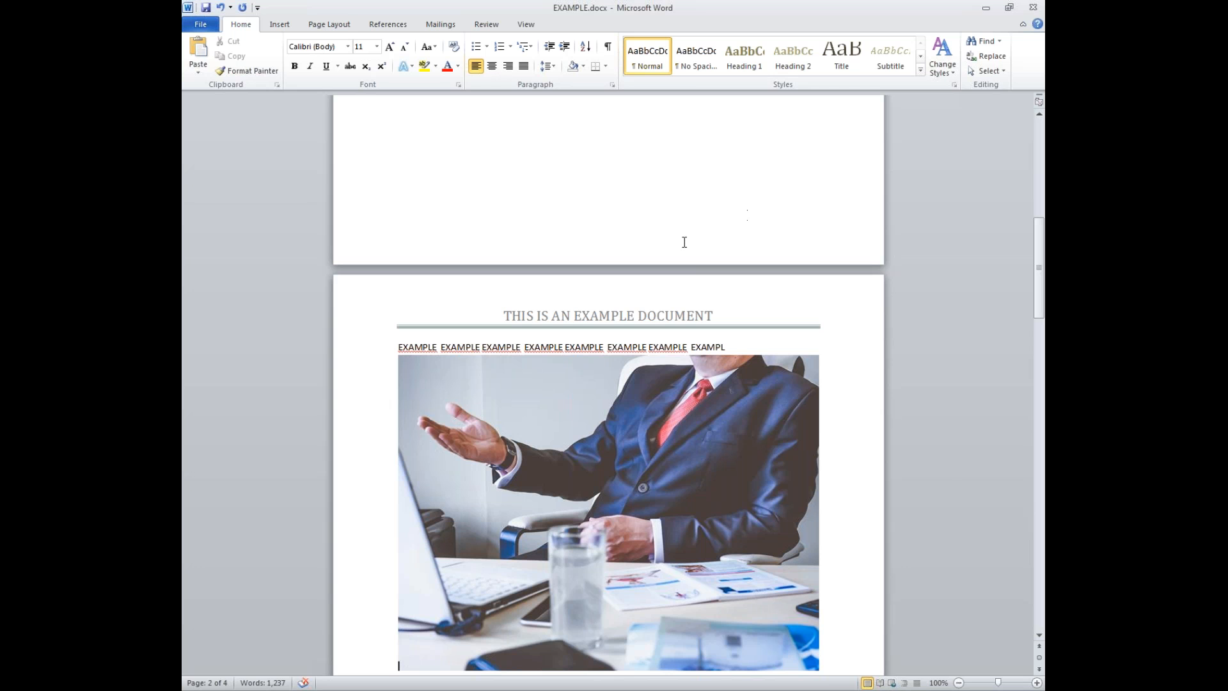
- Move the stock photo, shrink it to about half size, then delete it
{"action": "left_click", "coordinate": [621, 463]}
{"action": "scroll", "coordinate": [604, 401], "scroll_direction": "down", "scroll_amount": 4}
{"action": "left_click_drag", "start_coordinate": [603, 400], "coordinate": [598, 627]}
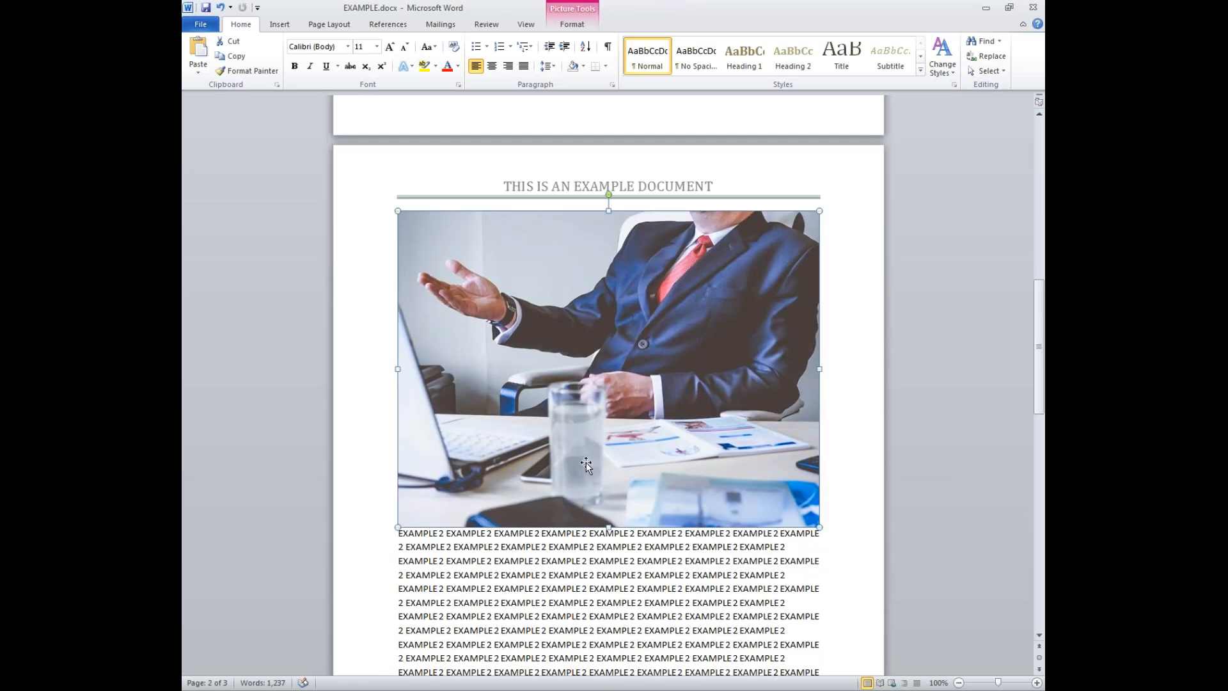
{"action": "scroll", "coordinate": [584, 465], "scroll_direction": "down", "scroll_amount": 6}
{"action": "left_click_drag", "start_coordinate": [568, 254], "coordinate": [612, 499]}
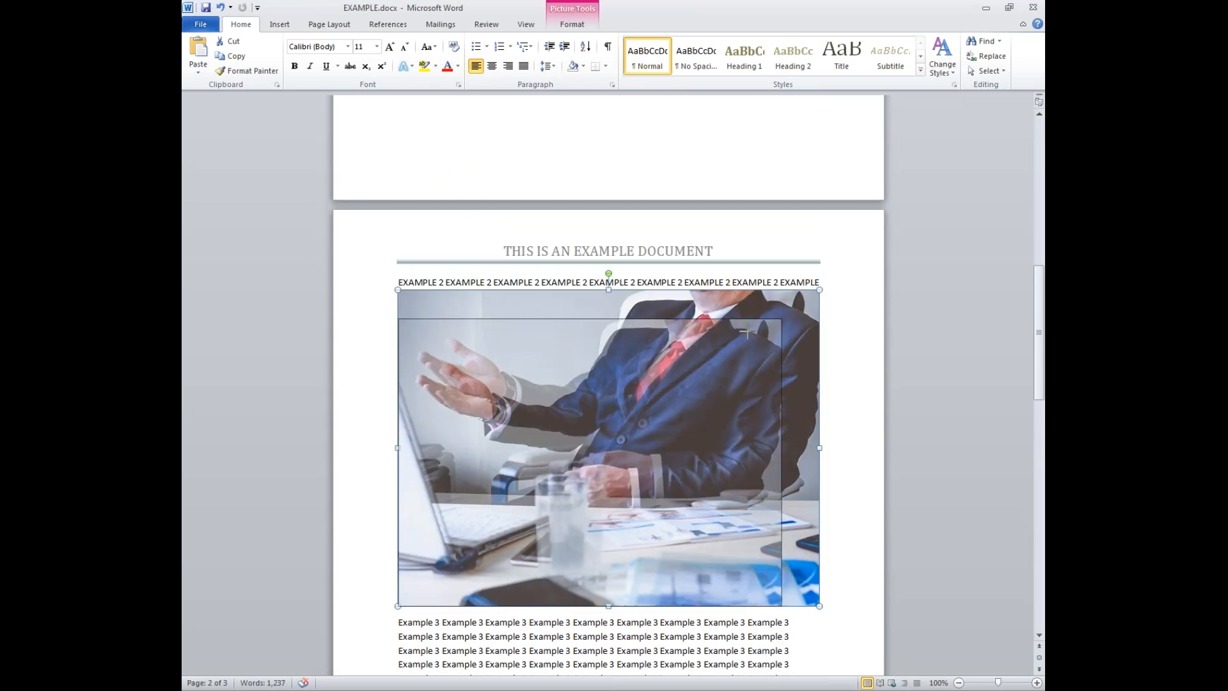
{"action": "left_click_drag", "start_coordinate": [819, 290], "coordinate": [624, 436]}
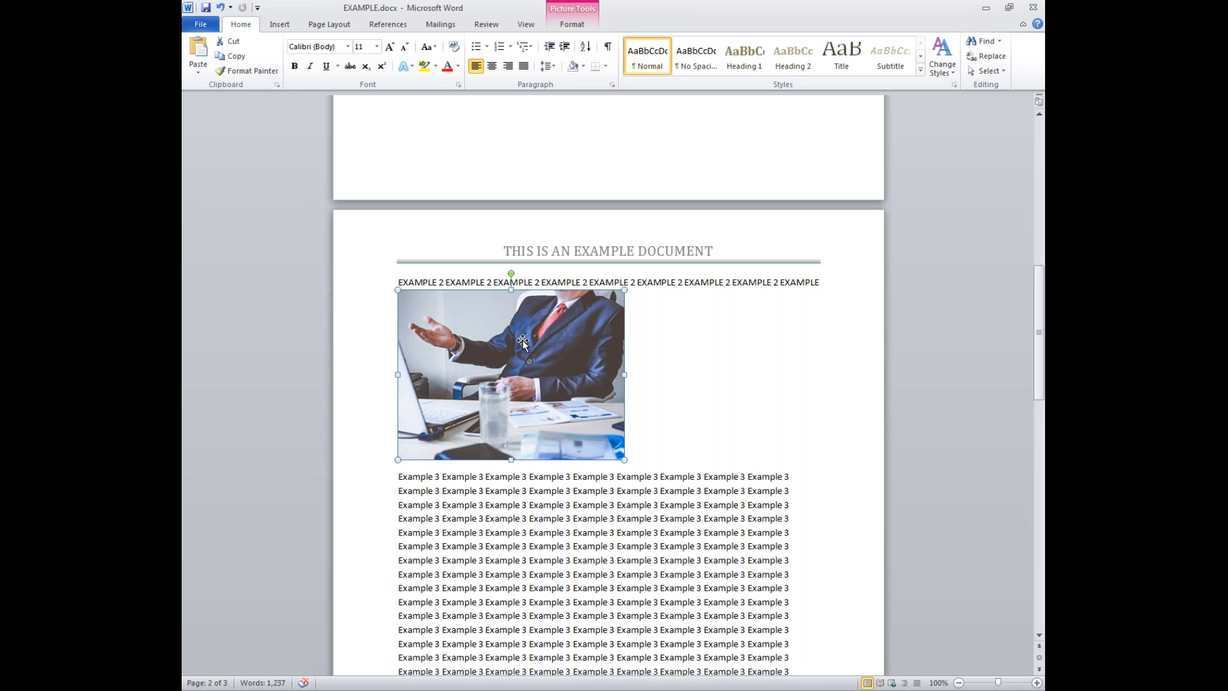
{"action": "key", "text": "Delete"}
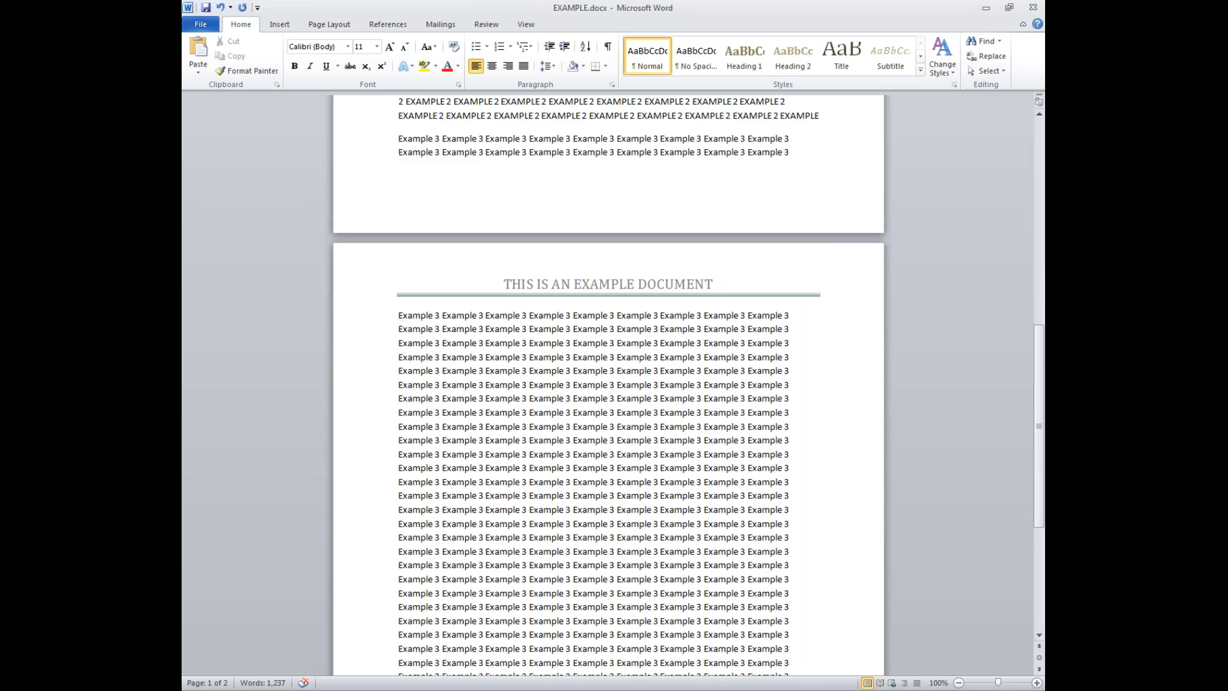
{"action": "scroll", "coordinate": [523, 353], "scroll_direction": "up", "scroll_amount": 10}
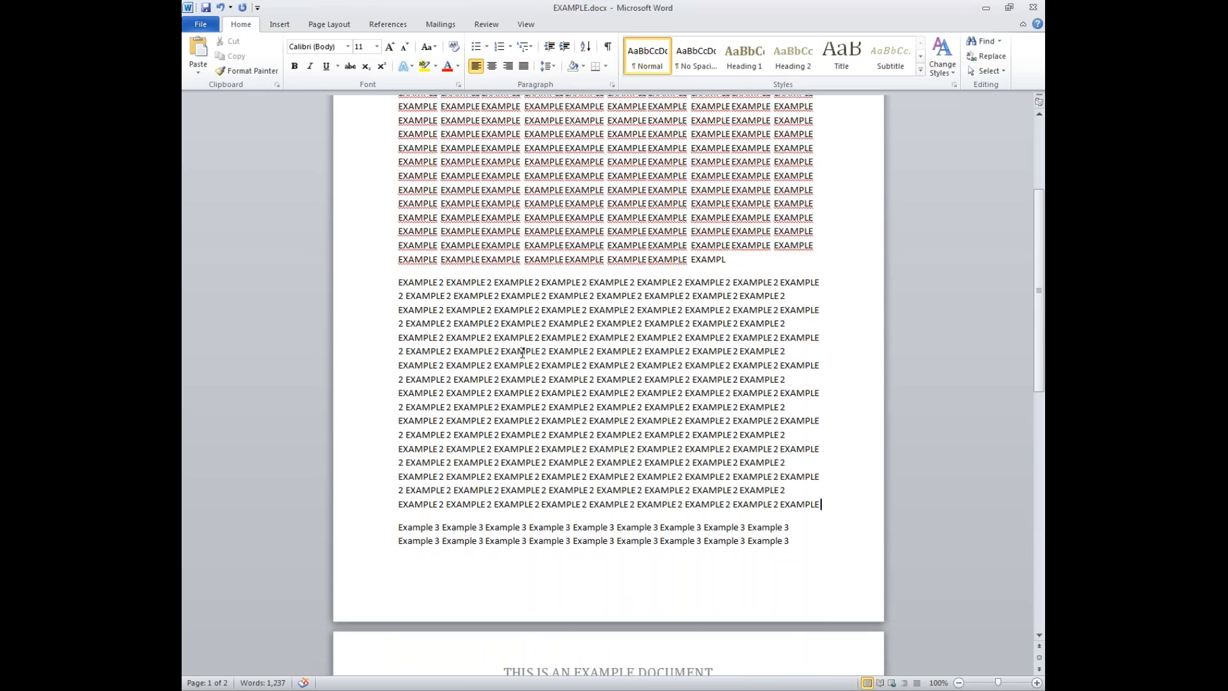
{"action": "left_click", "coordinate": [279, 26]}
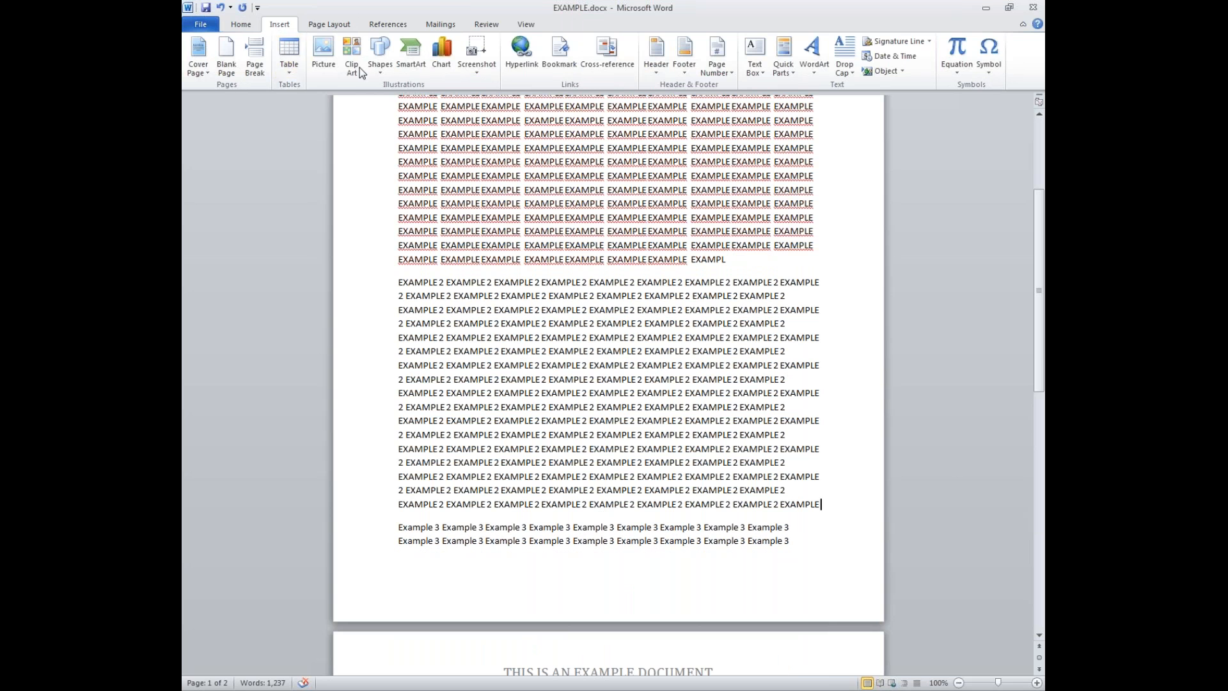
{"action": "left_click", "coordinate": [376, 66]}
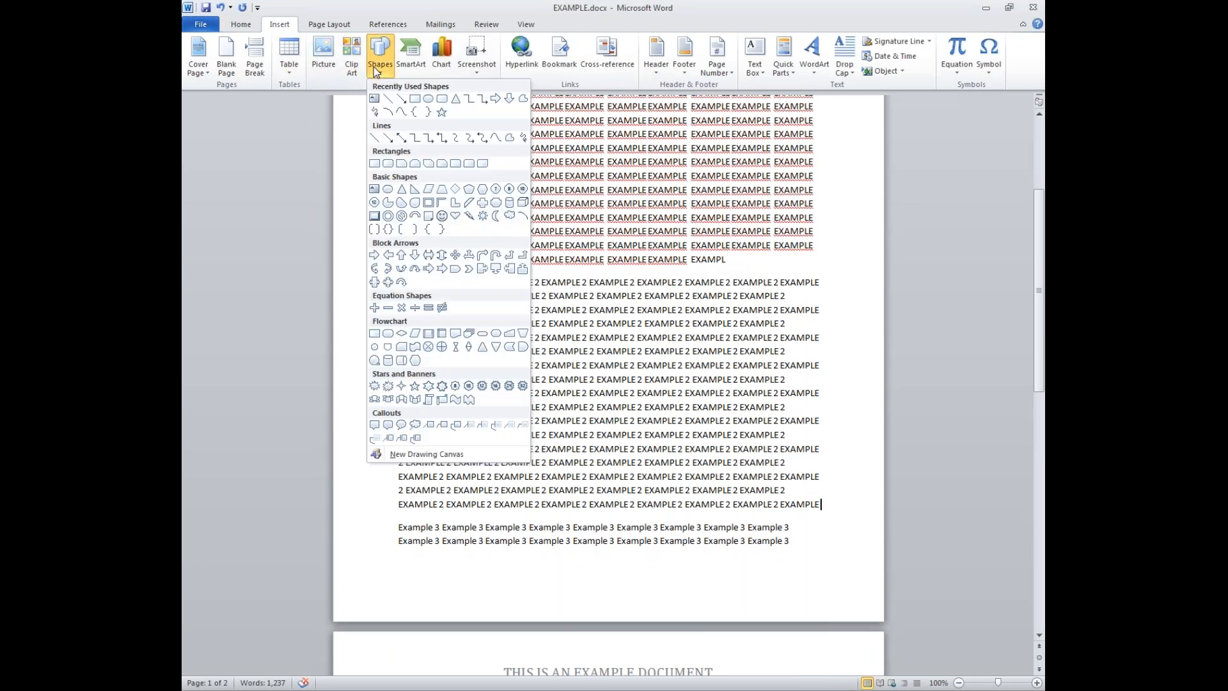
{"action": "left_click", "coordinate": [456, 216]}
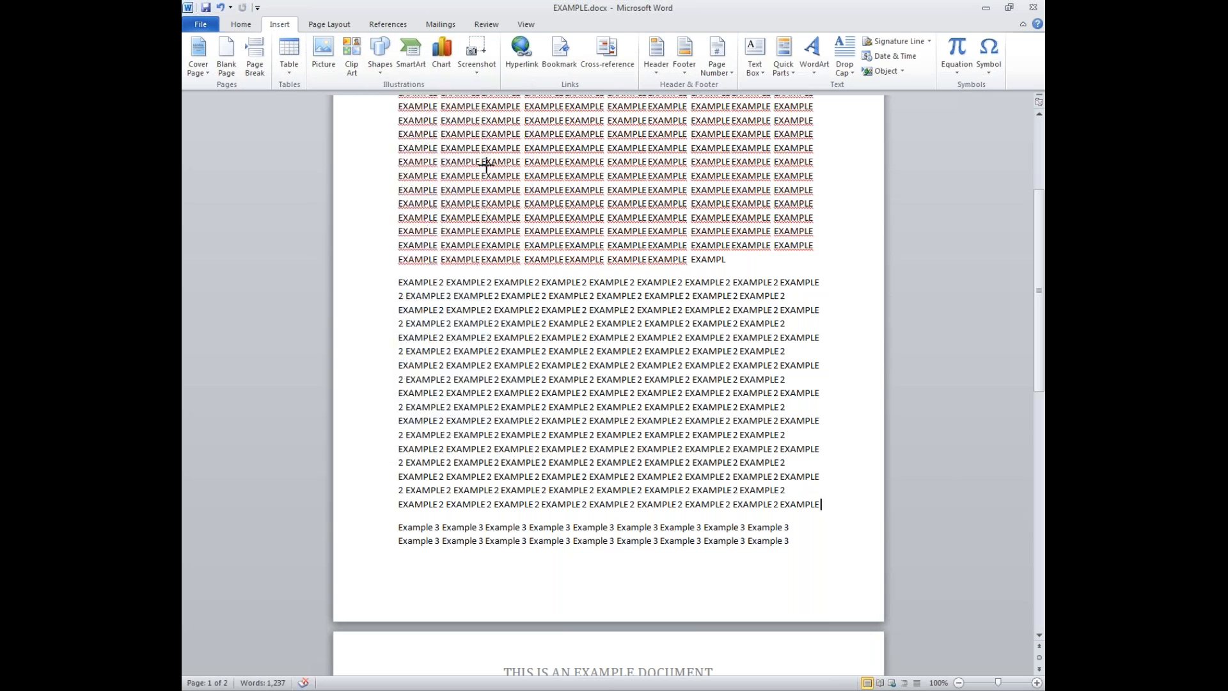
{"action": "left_click_drag", "start_coordinate": [449, 133], "coordinate": [563, 217]}
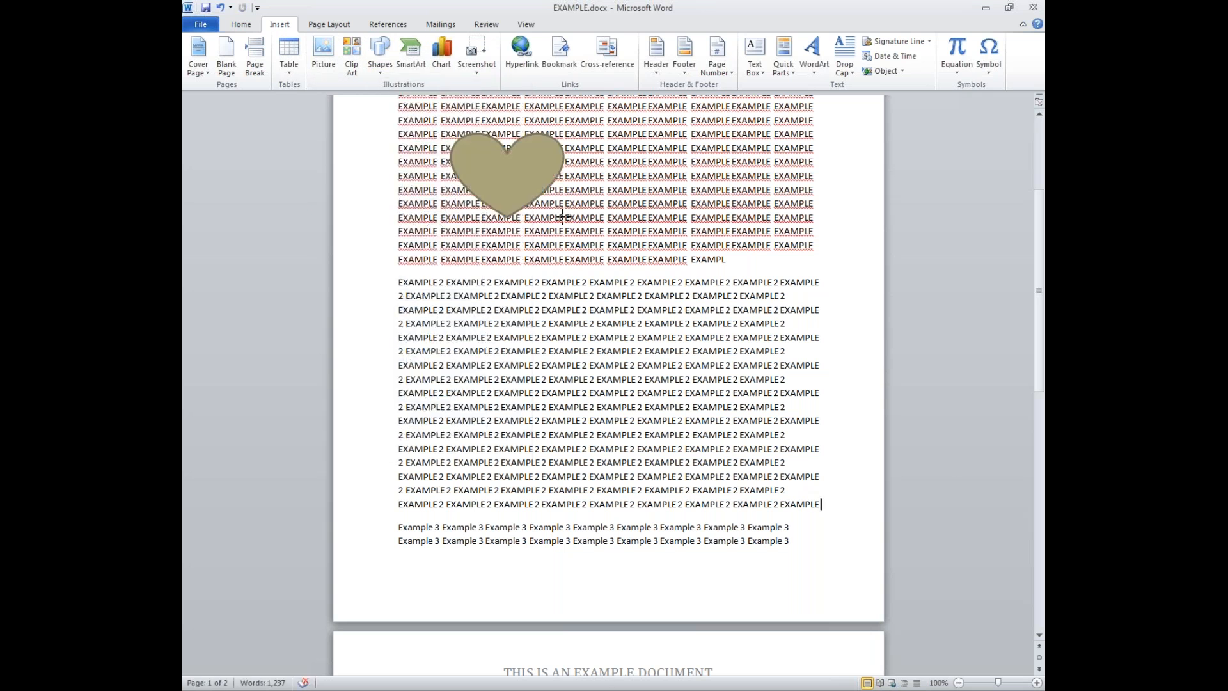
{"action": "right_click", "coordinate": [481, 174]}
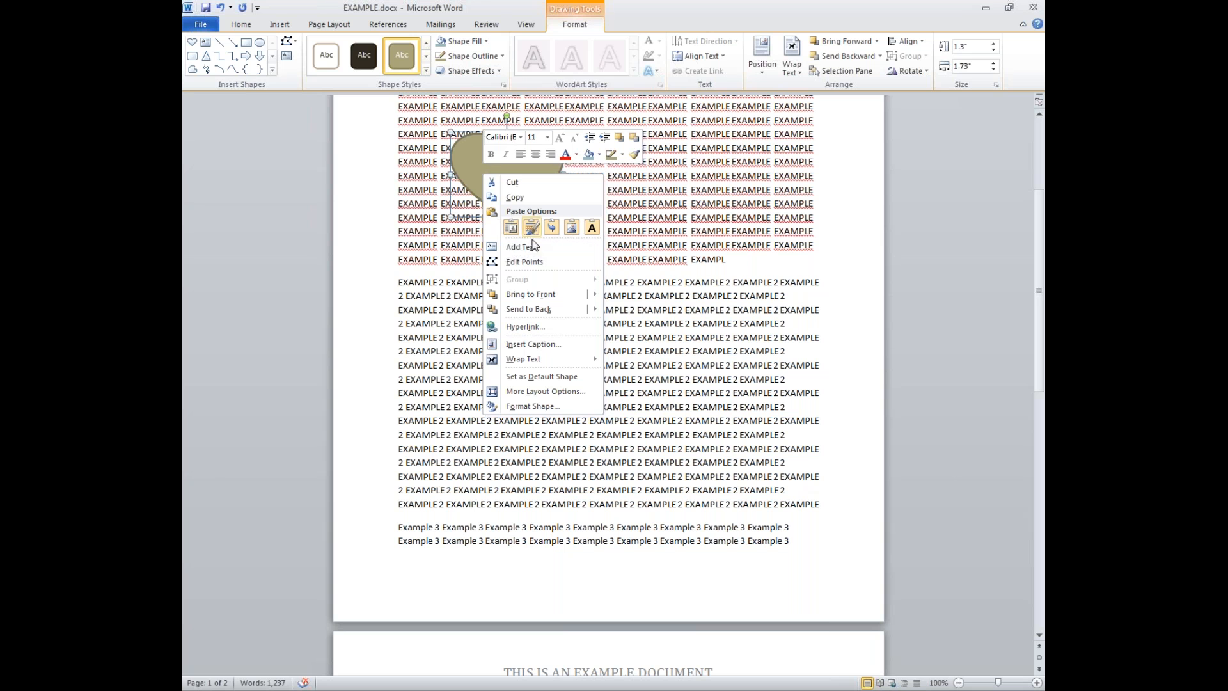
{"action": "left_click", "coordinate": [528, 312]}
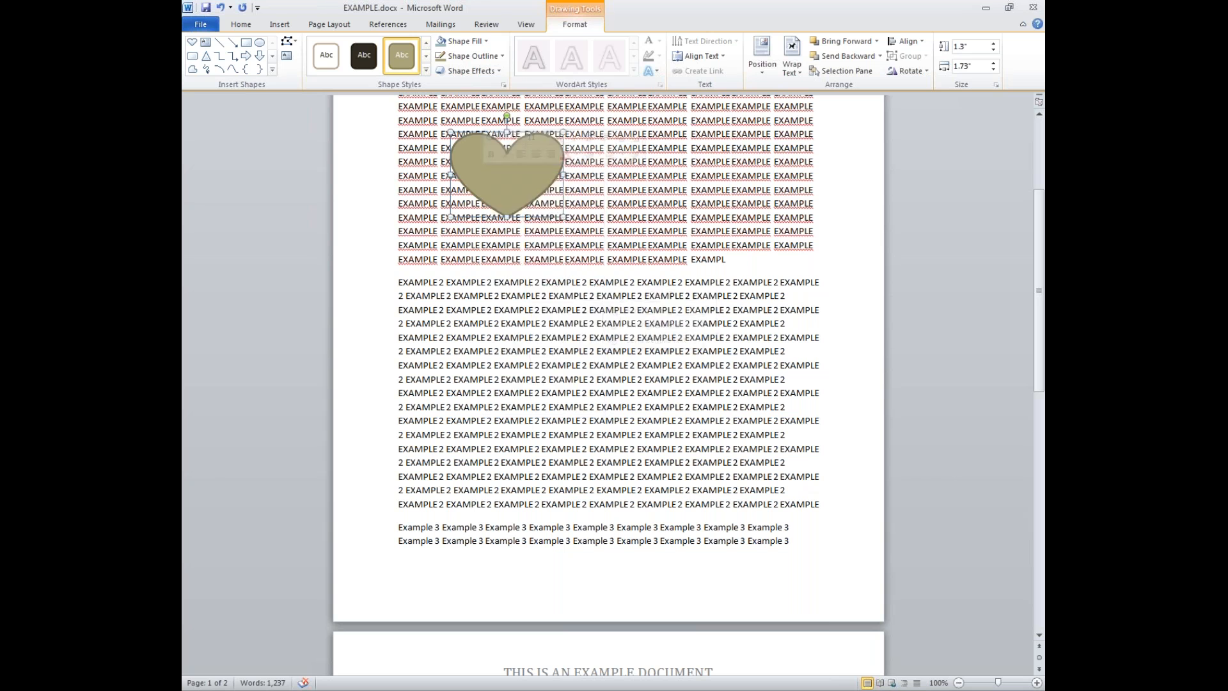
{"action": "right_click", "coordinate": [501, 166]}
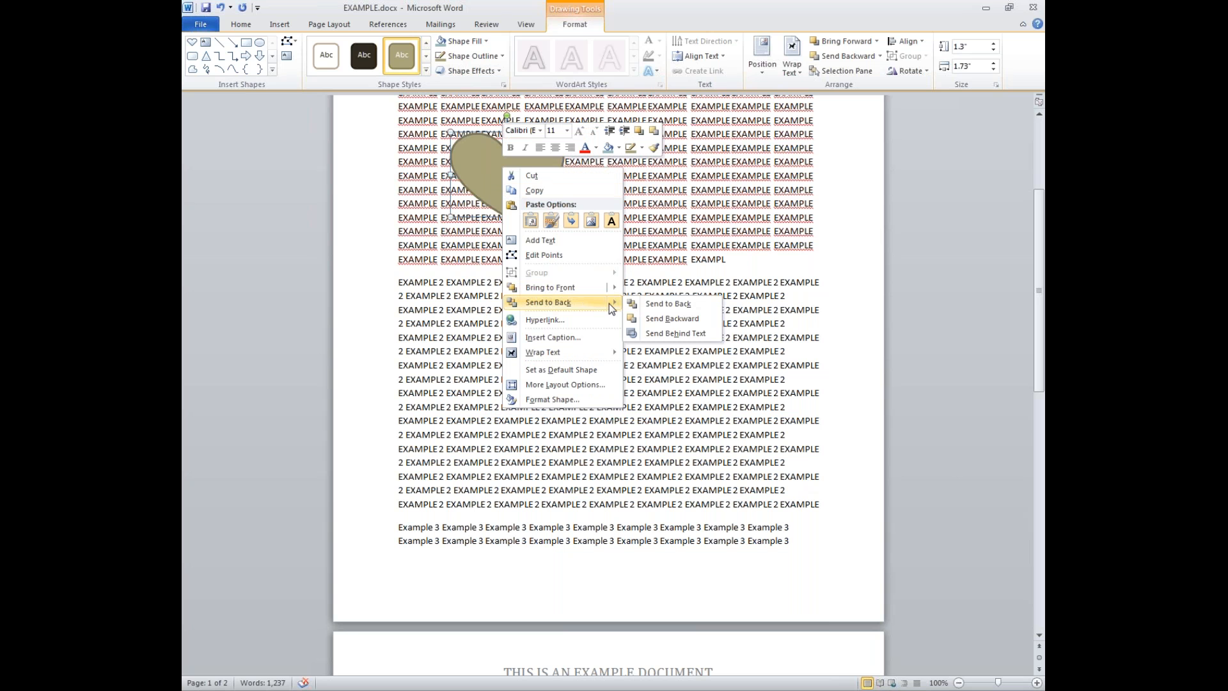
{"action": "left_click", "coordinate": [635, 303]}
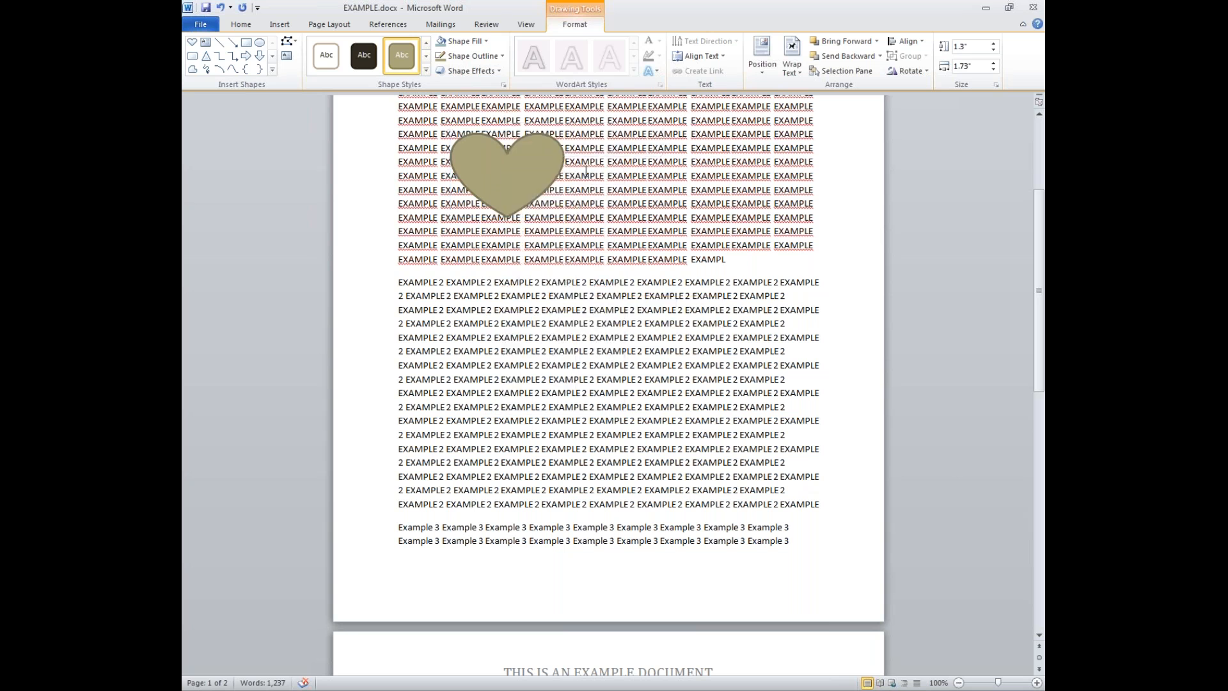
{"action": "left_click", "coordinate": [582, 175]}
{"action": "left_click", "coordinate": [486, 155]}
{"action": "key", "text": "Delete"}
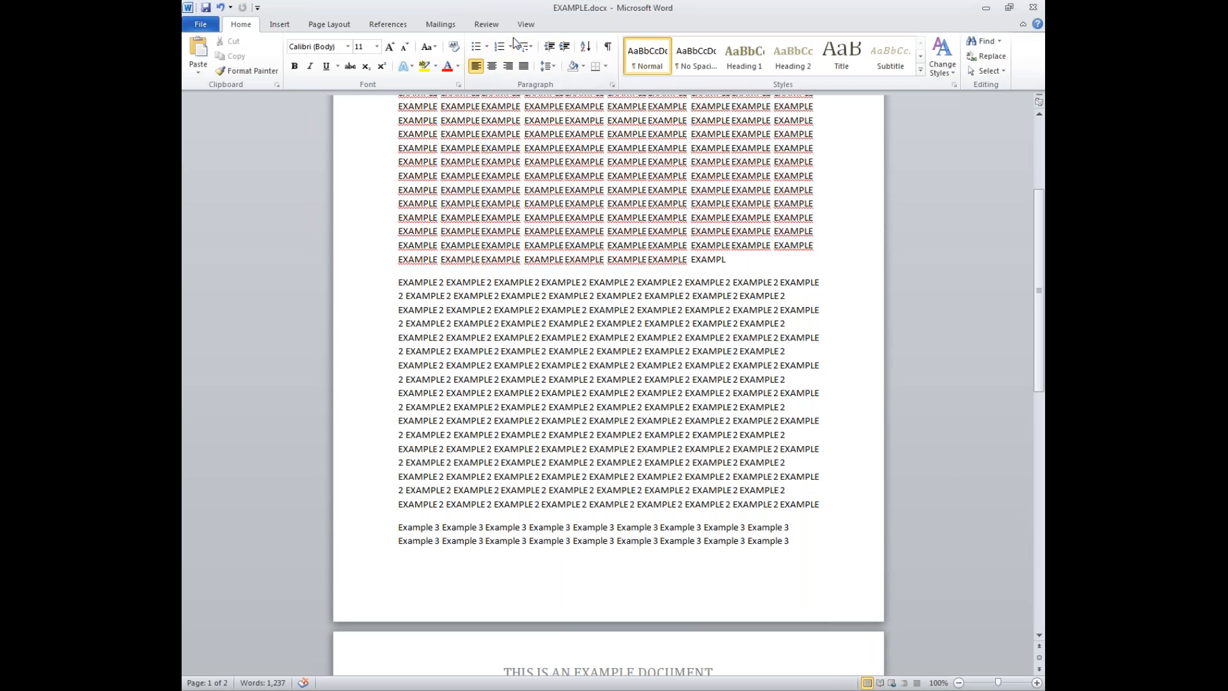
- Add empty lines after the EXAMPLE block, take the Cornerstone page address, and close Firefox
{"action": "left_click", "coordinate": [280, 24]}
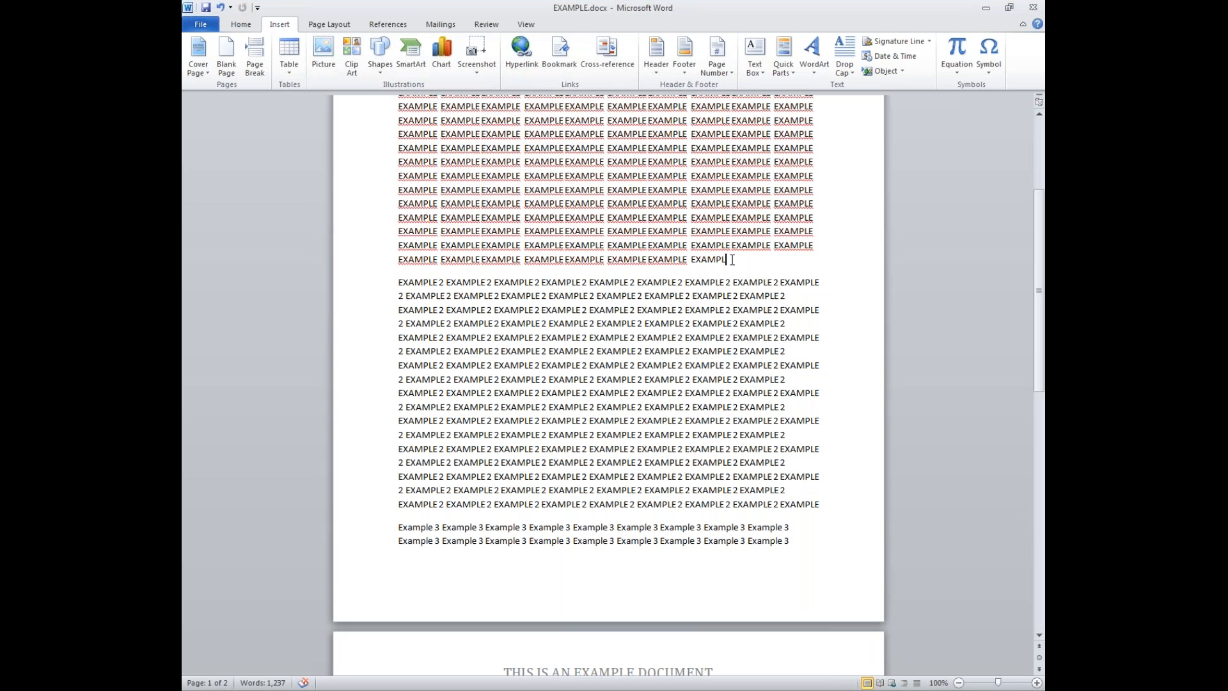
{"action": "key", "text": "Return"}
{"action": "key", "text": "Return"}
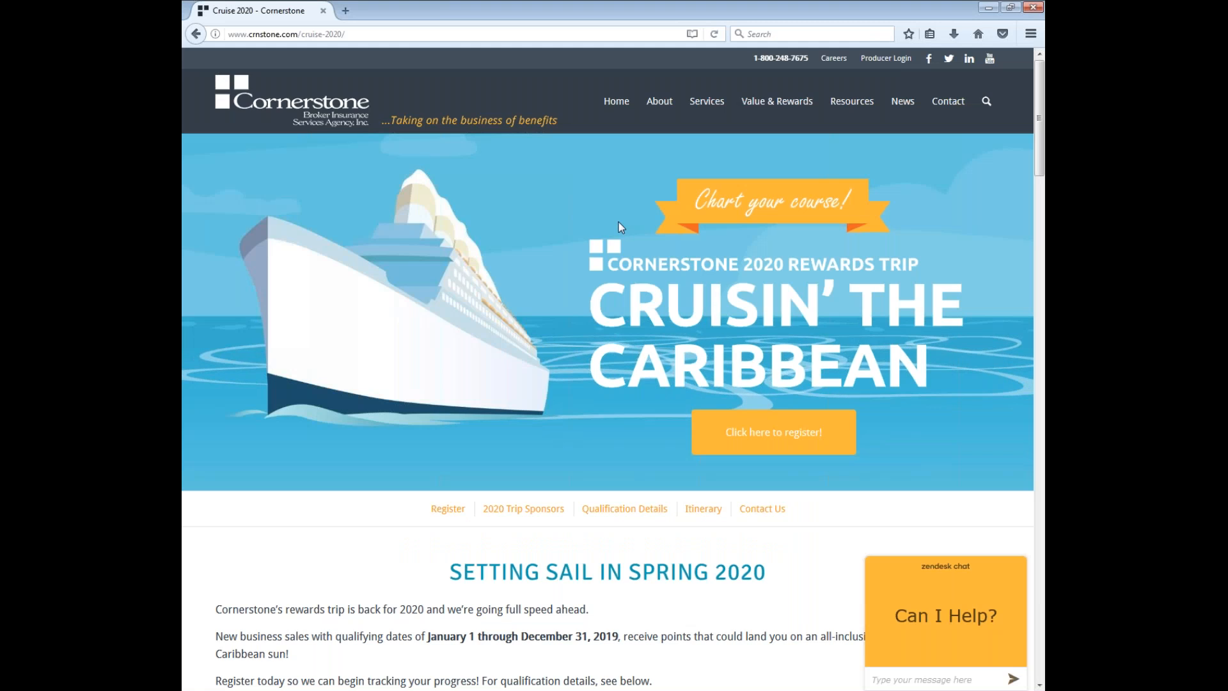
{"action": "left_click", "coordinate": [351, 32]}
{"action": "key", "text": "ctrl+c"}
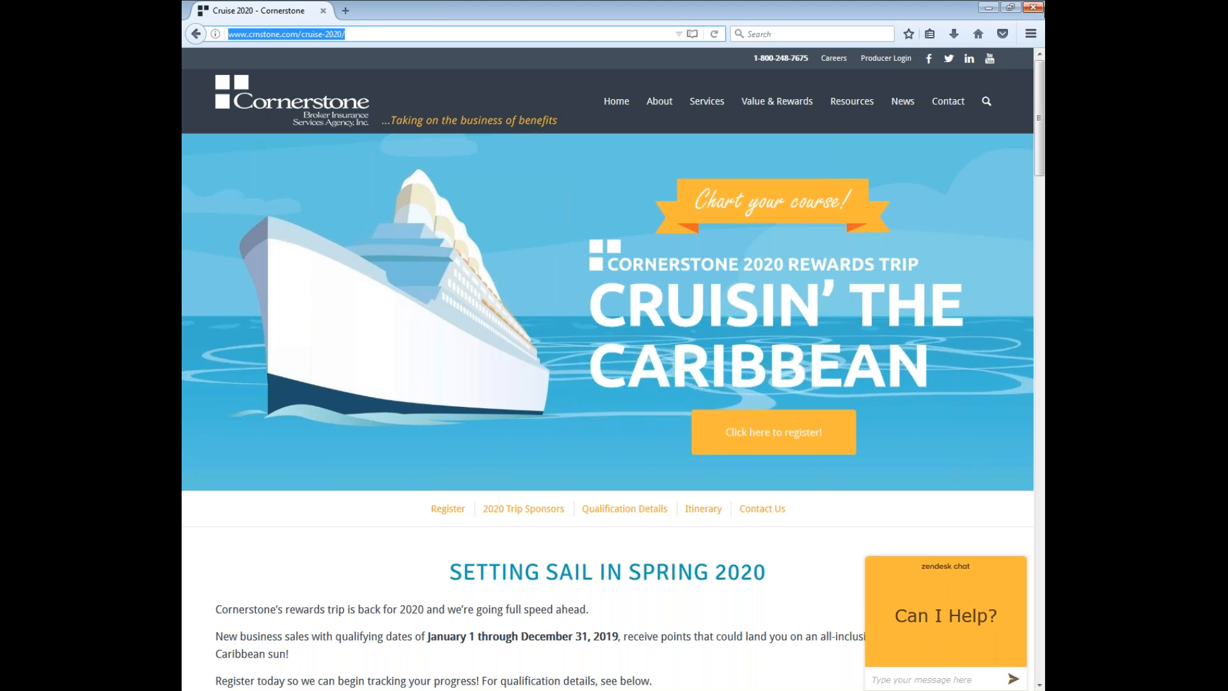
{"action": "left_click", "coordinate": [1033, 8]}
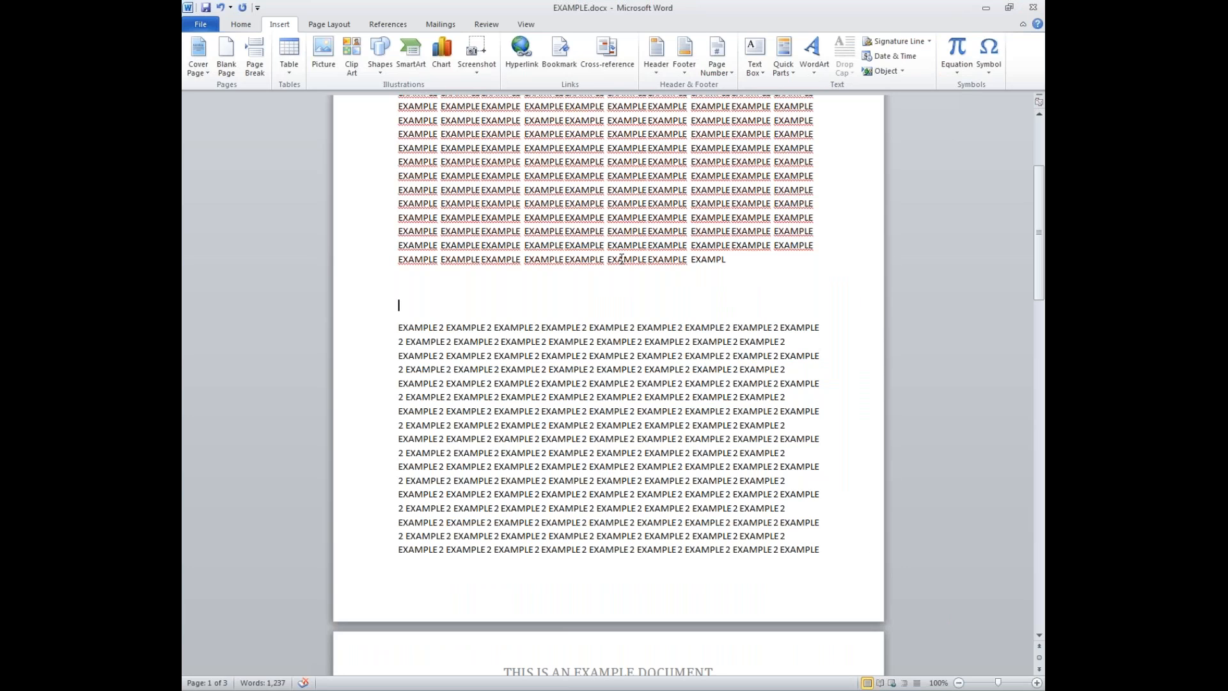
{"action": "key", "text": "ctrl+v"}
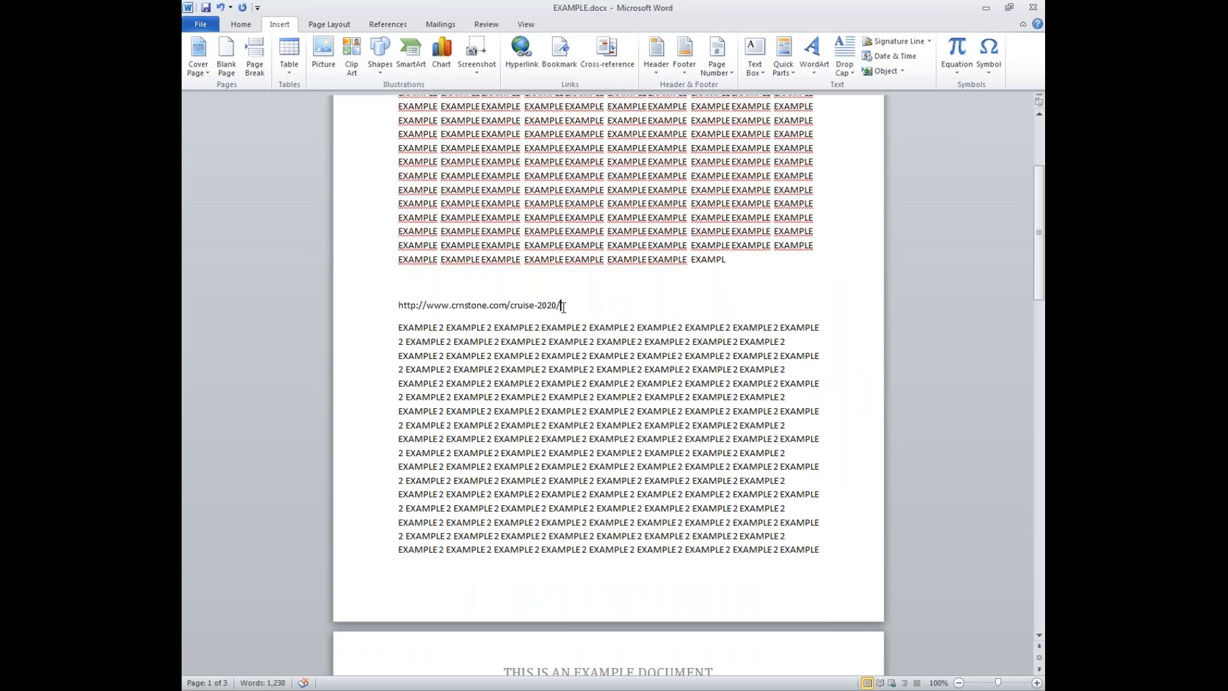
{"action": "double_click", "coordinate": [485, 306]}
{"action": "double_click", "coordinate": [515, 308]}
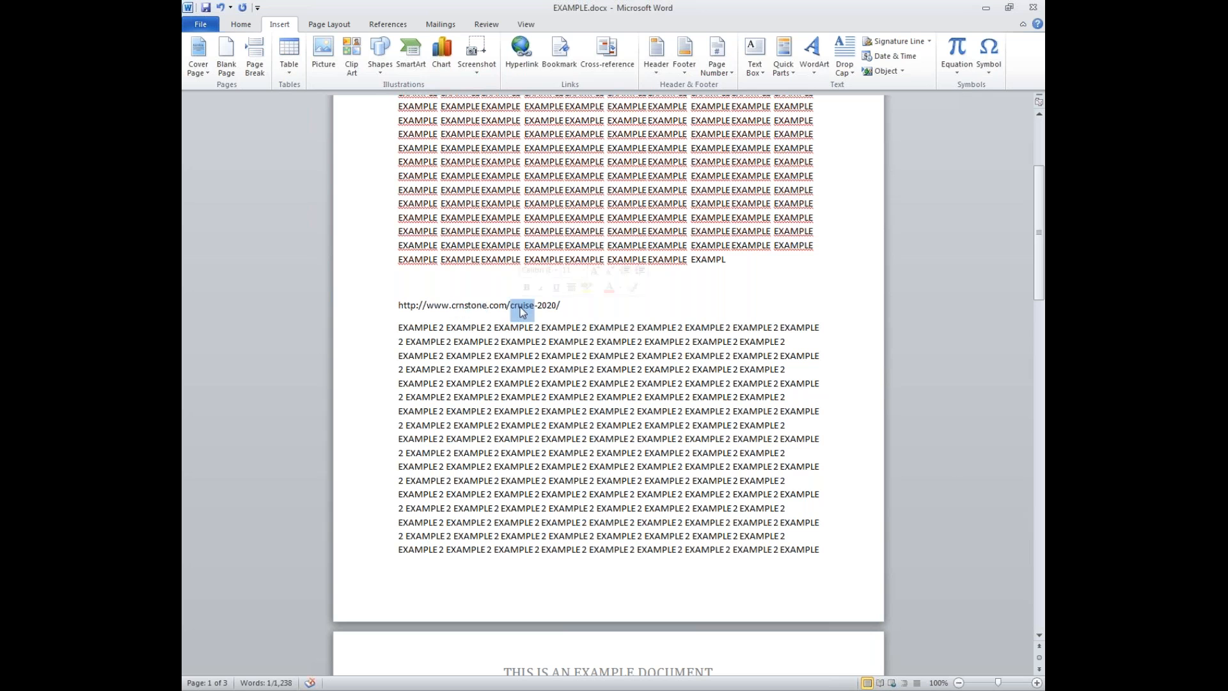
{"action": "left_click_drag", "start_coordinate": [561, 303], "coordinate": [400, 299]}
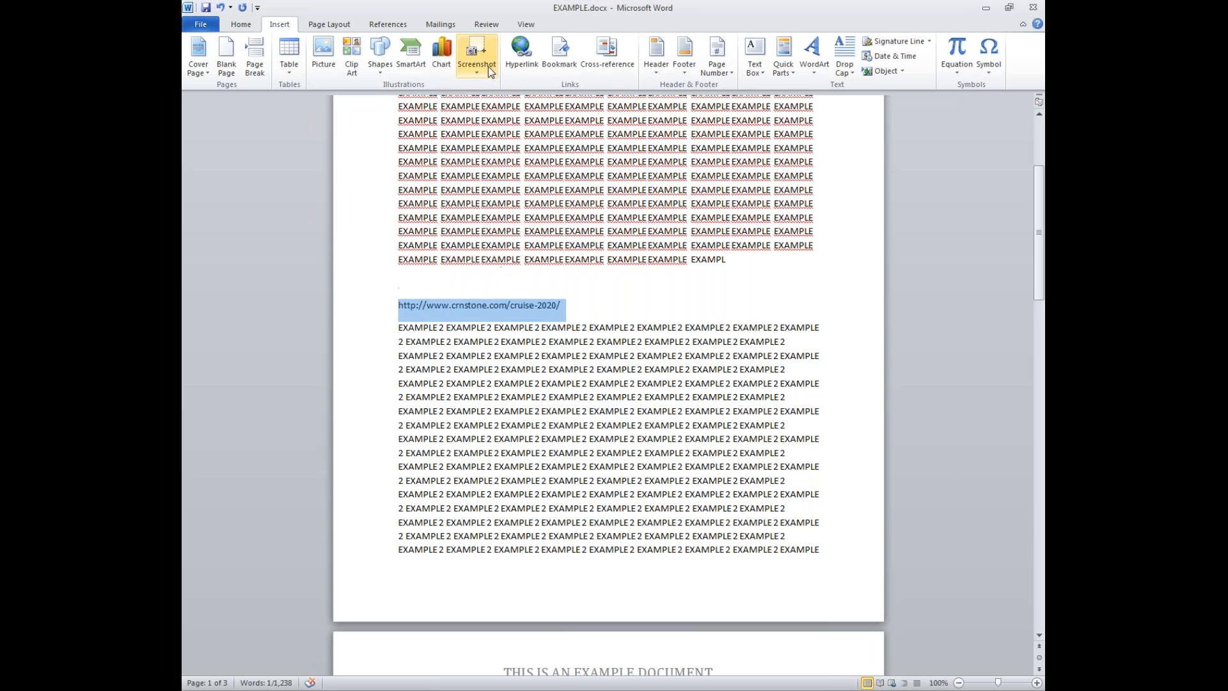
{"action": "left_click", "coordinate": [523, 64]}
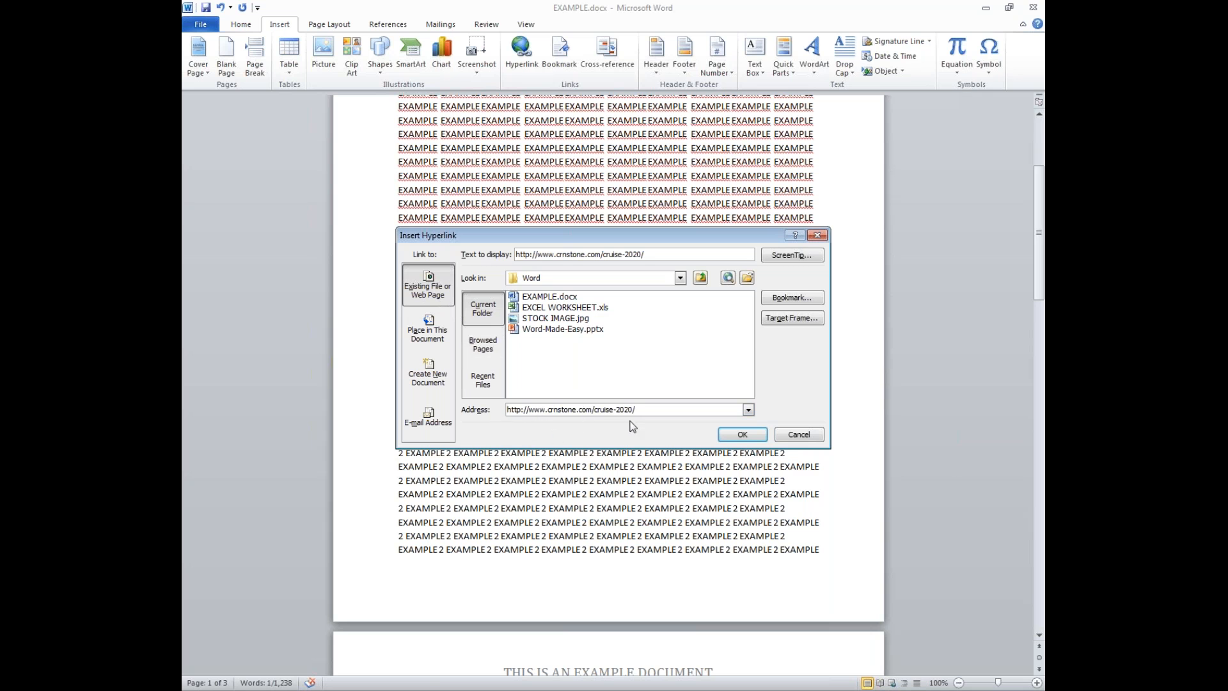
{"action": "left_click", "coordinate": [540, 410]}
{"action": "left_click", "coordinate": [740, 435]}
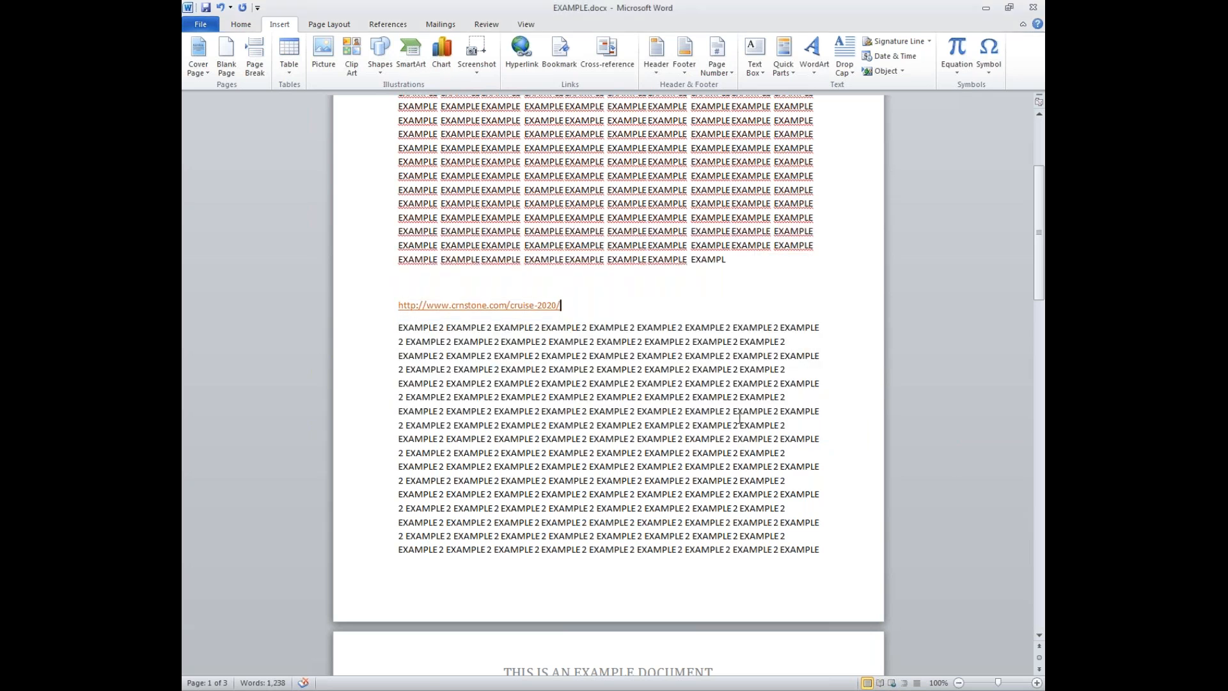
{"action": "left_click_drag", "start_coordinate": [570, 305], "coordinate": [401, 303]}
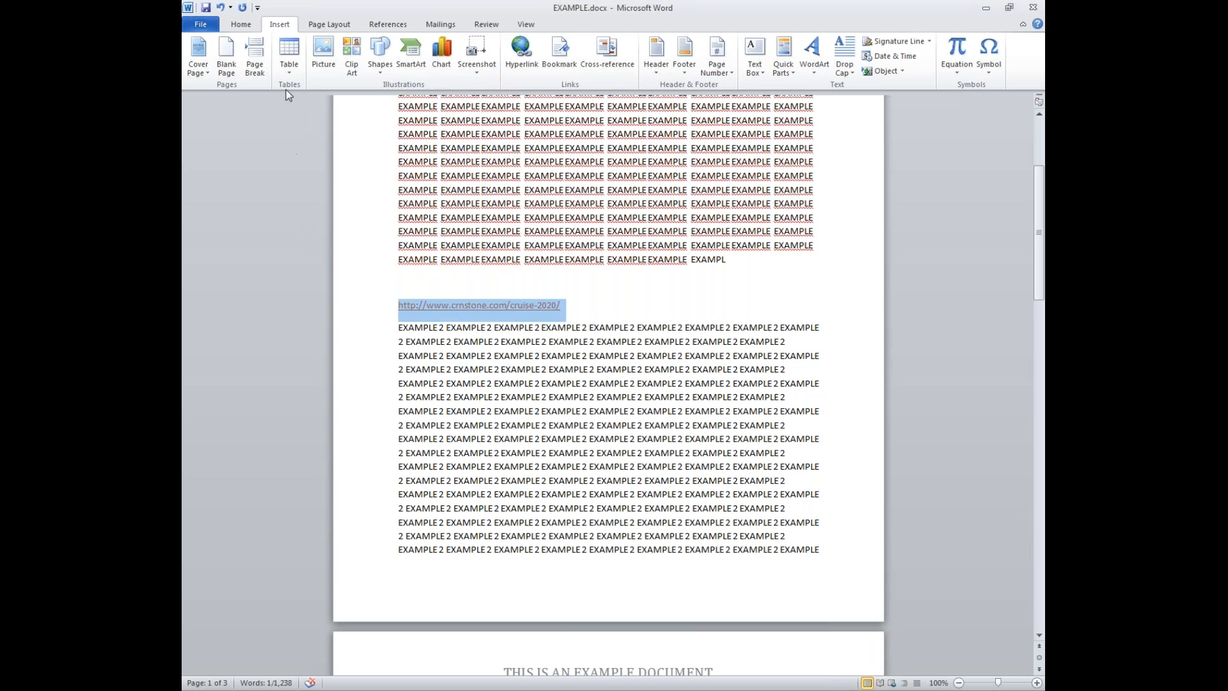
- Colour the cruise-2020 hyperlink Light Blue
{"action": "left_click", "coordinate": [234, 26]}
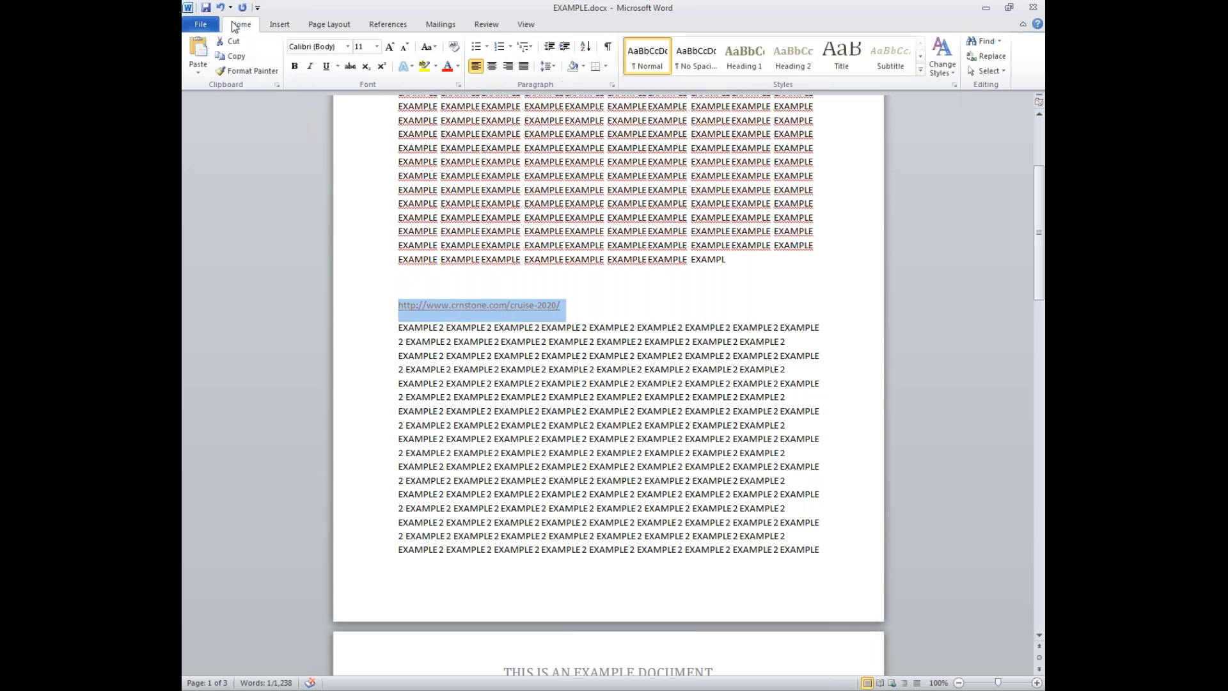
{"action": "left_click", "coordinate": [460, 66]}
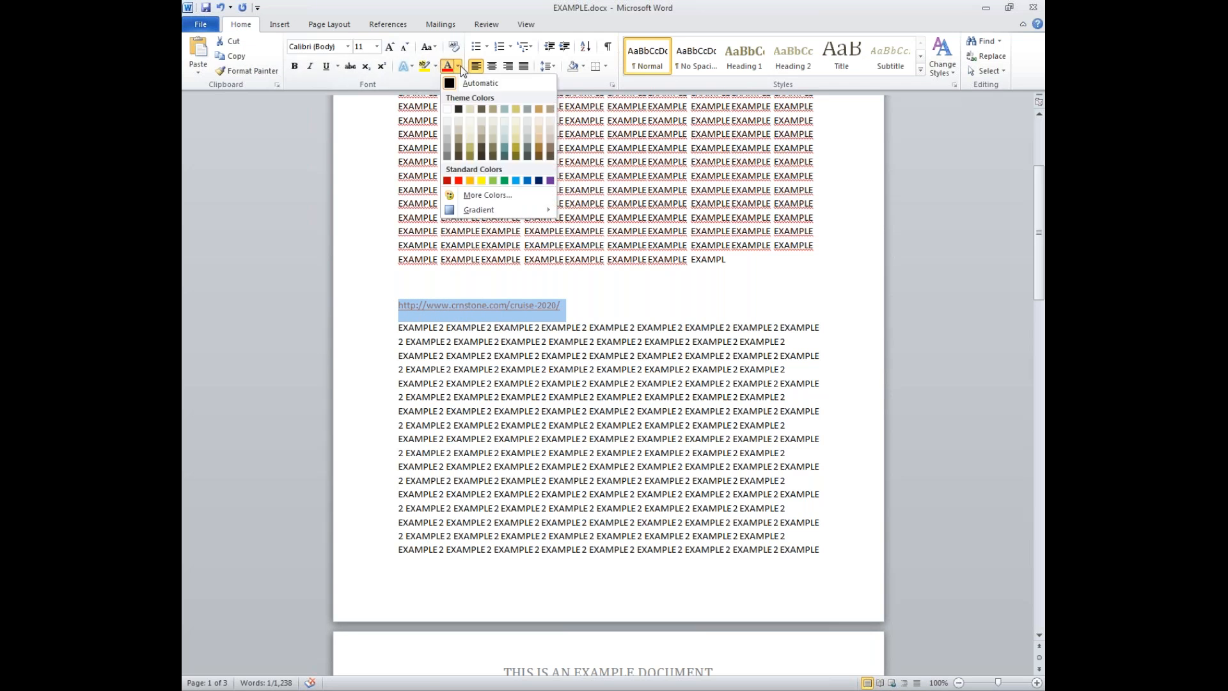
{"action": "left_click", "coordinate": [516, 181]}
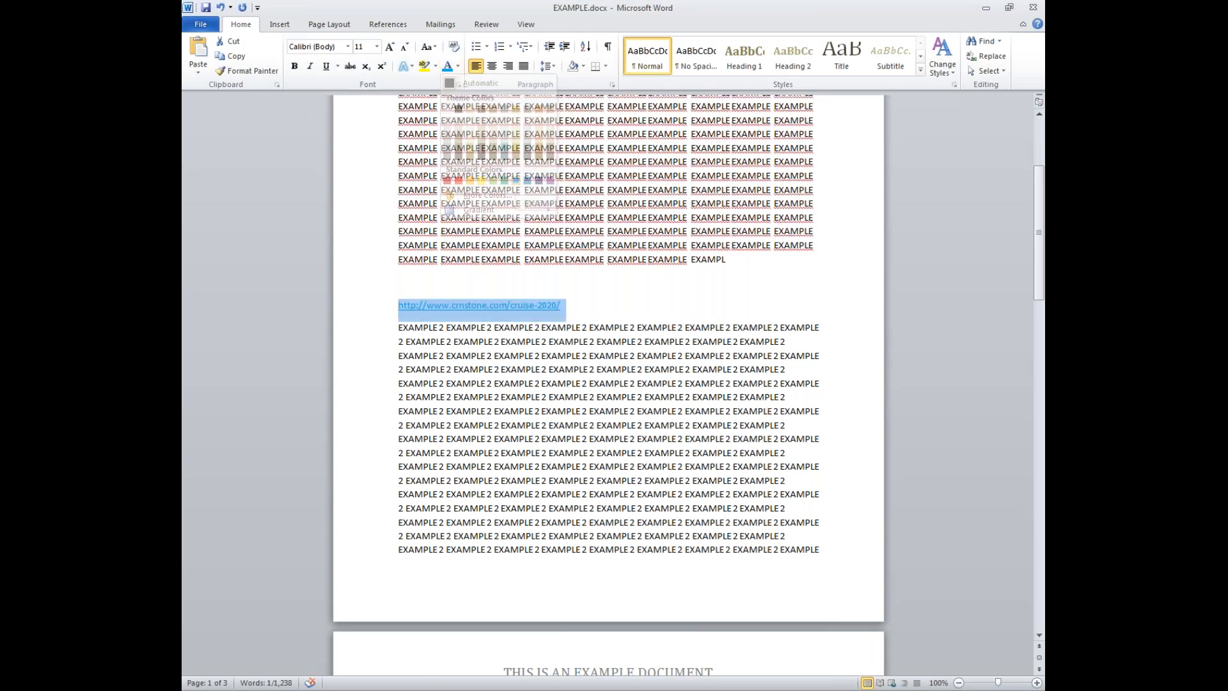
- Follow the link to confirm it opens the Cornerstone Cruise 2020 page, then close Firefox
{"action": "left_click", "coordinate": [529, 305]}
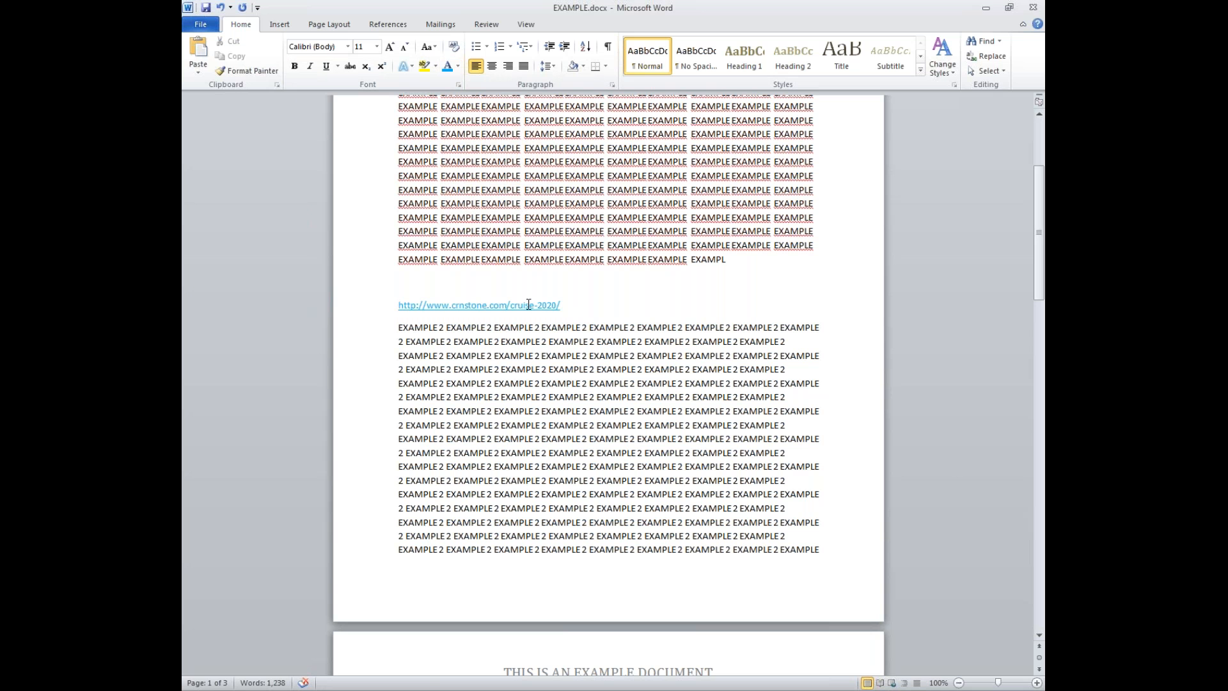
{"action": "key", "text": "End"}
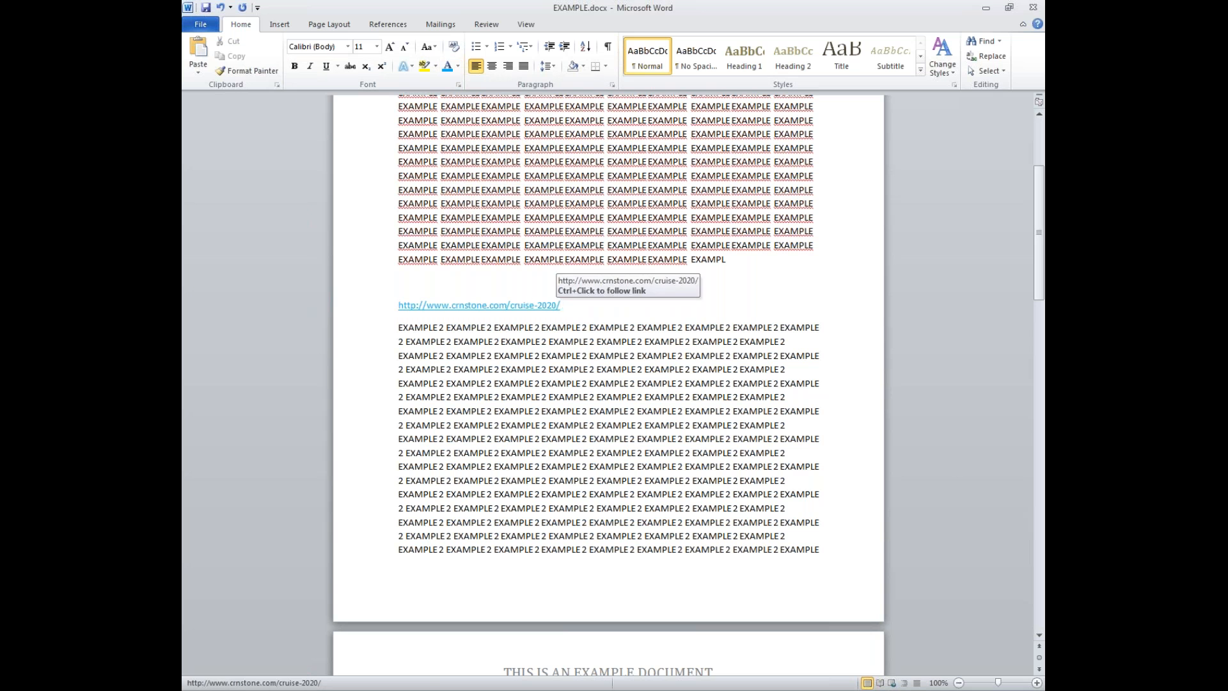
{"action": "left_click", "coordinate": [530, 305], "text": "ctrl"}
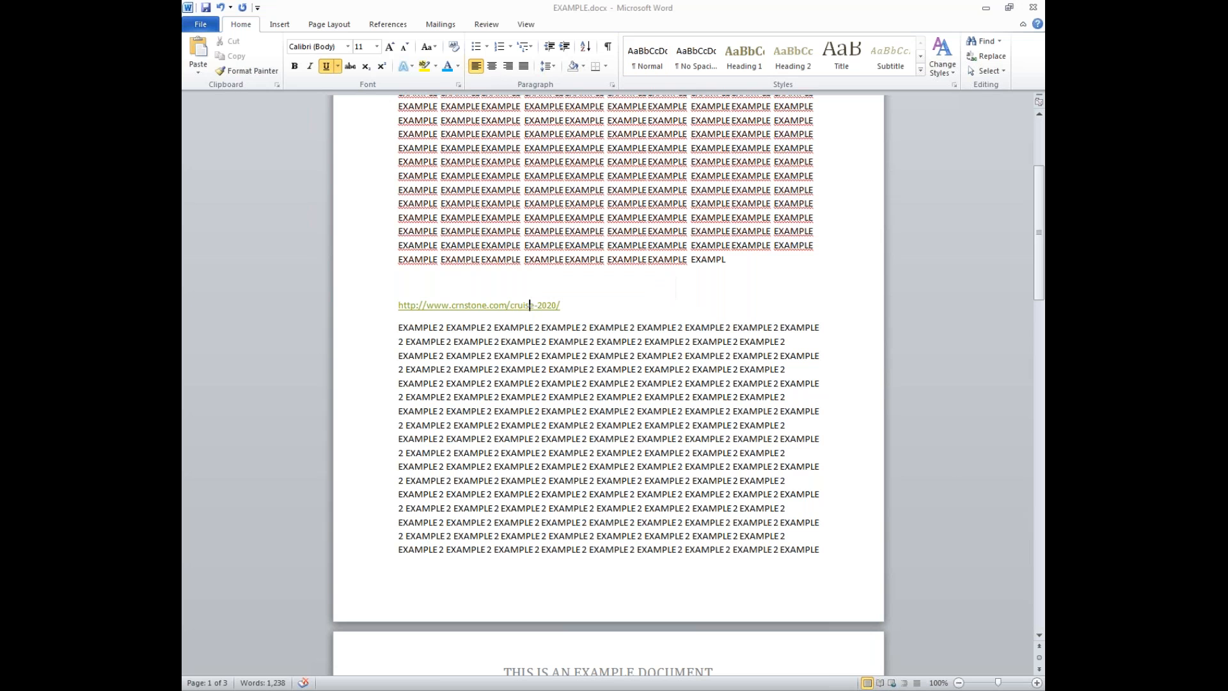
{"action": "left_click", "coordinate": [510, 305], "text": "ctrl"}
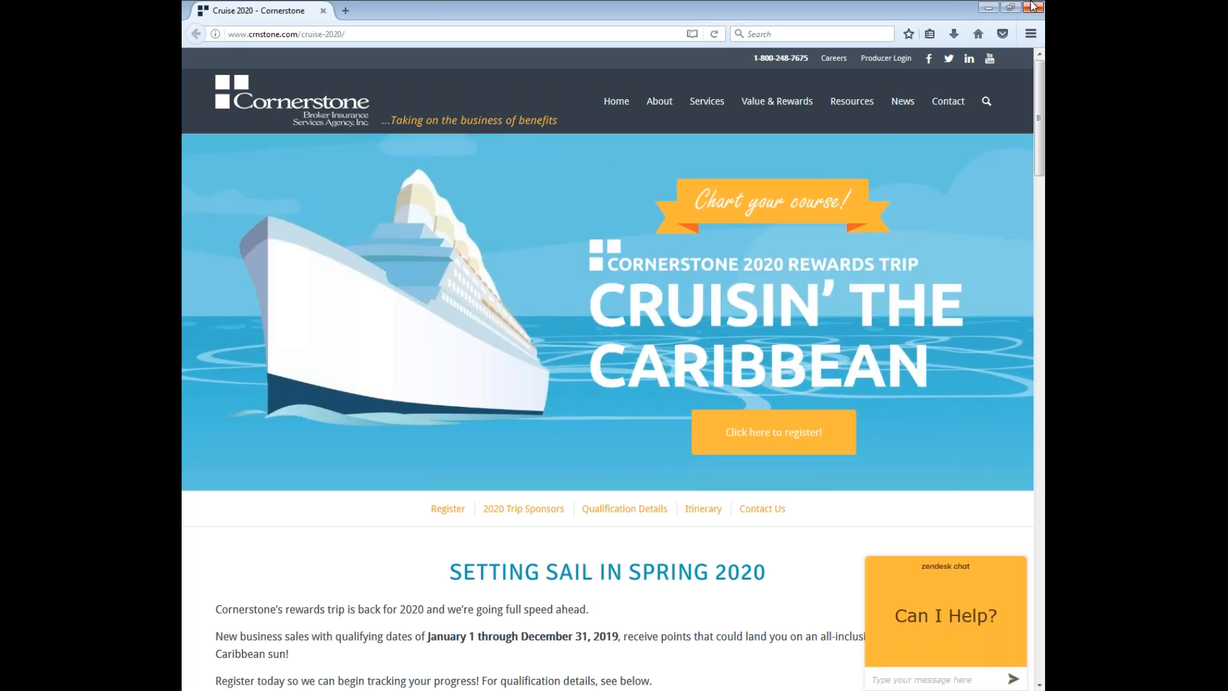
{"action": "left_click", "coordinate": [1032, 6]}
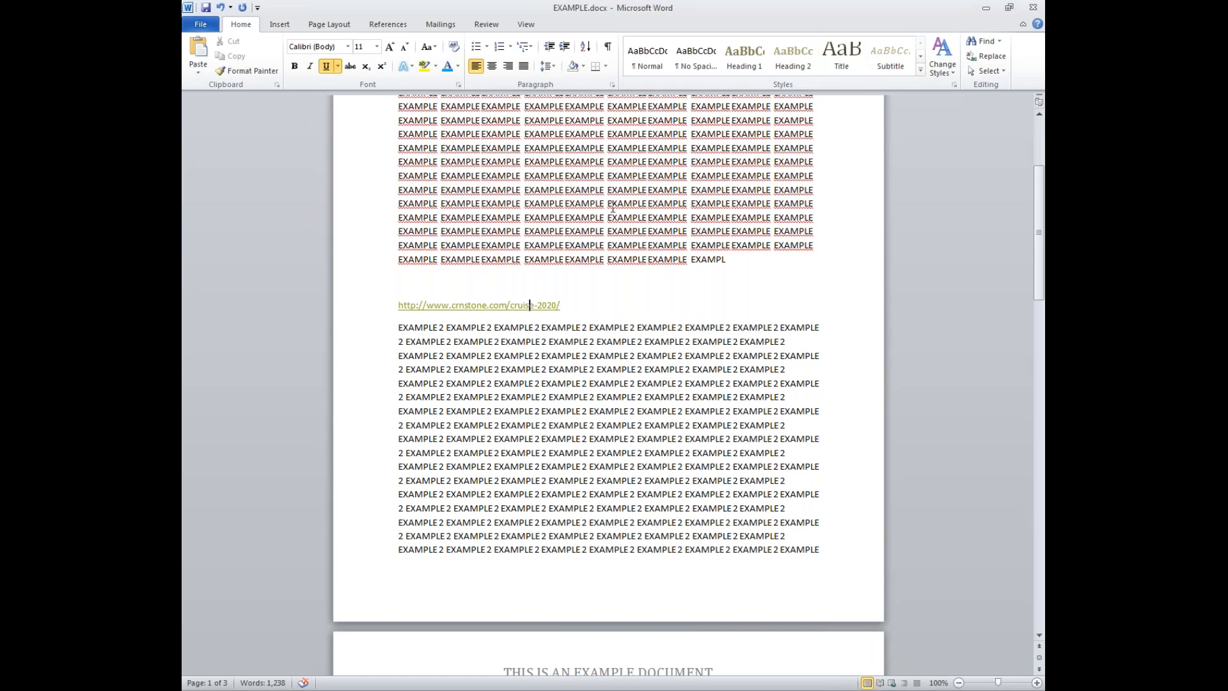
- Select and delete the blank line and the cruise-2020 hyperlink line
{"action": "left_click_drag", "start_coordinate": [543, 304], "coordinate": [311, 277]}
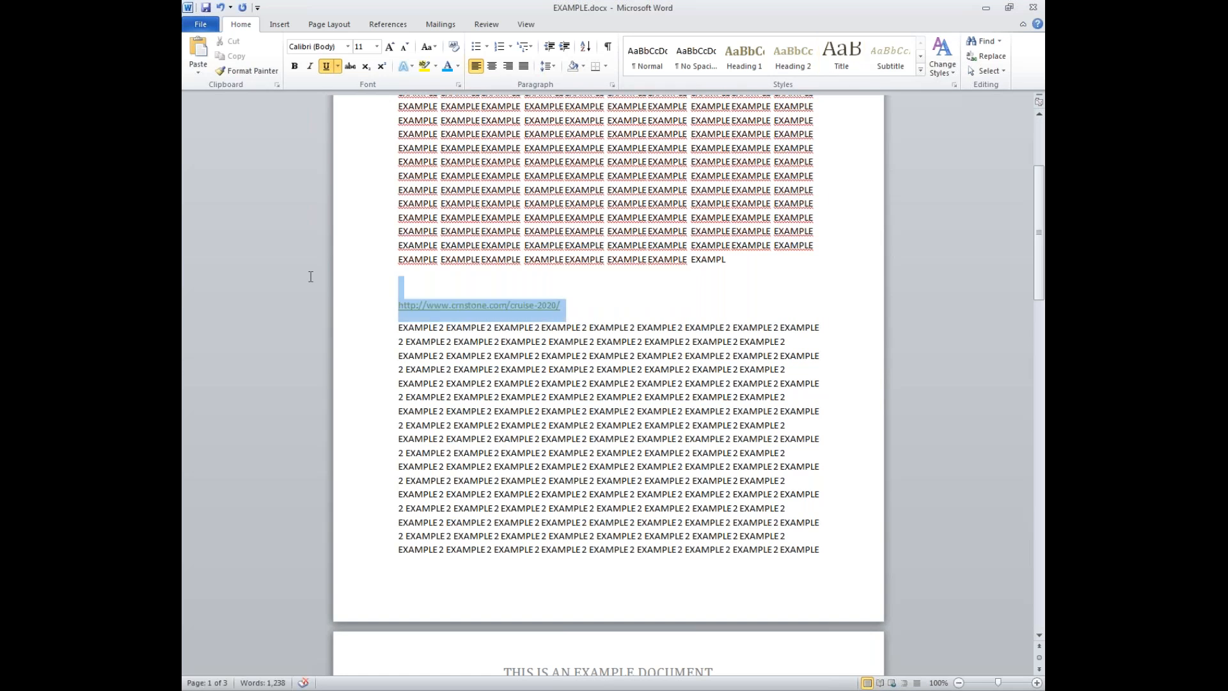
{"action": "key", "text": "Delete"}
{"action": "left_click", "coordinate": [285, 29]}
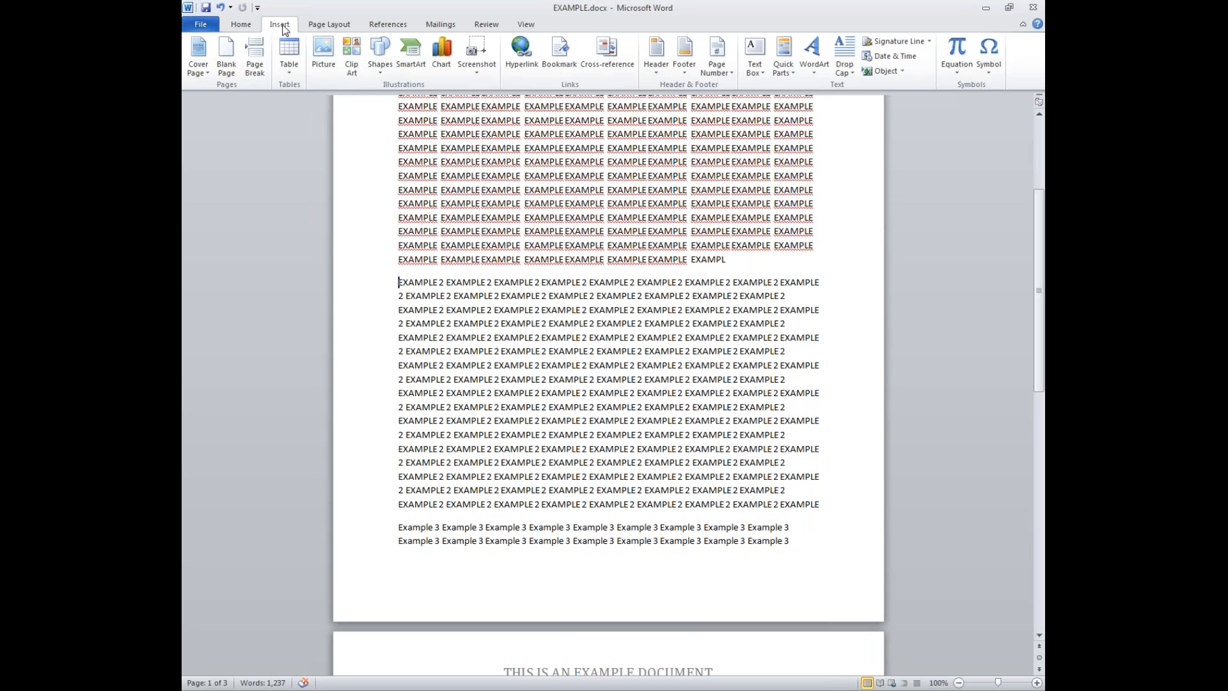
- Choose a design from the Header gallery to start editing the page header
{"action": "left_click", "coordinate": [656, 76]}
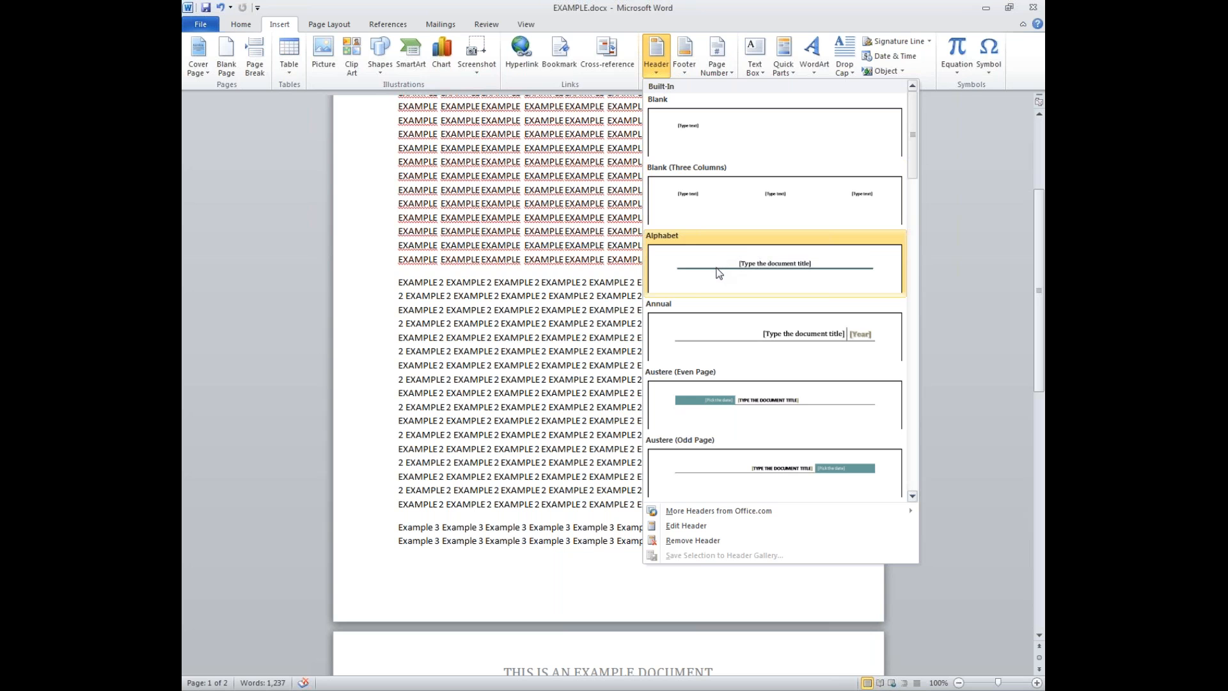
{"action": "left_click", "coordinate": [681, 526]}
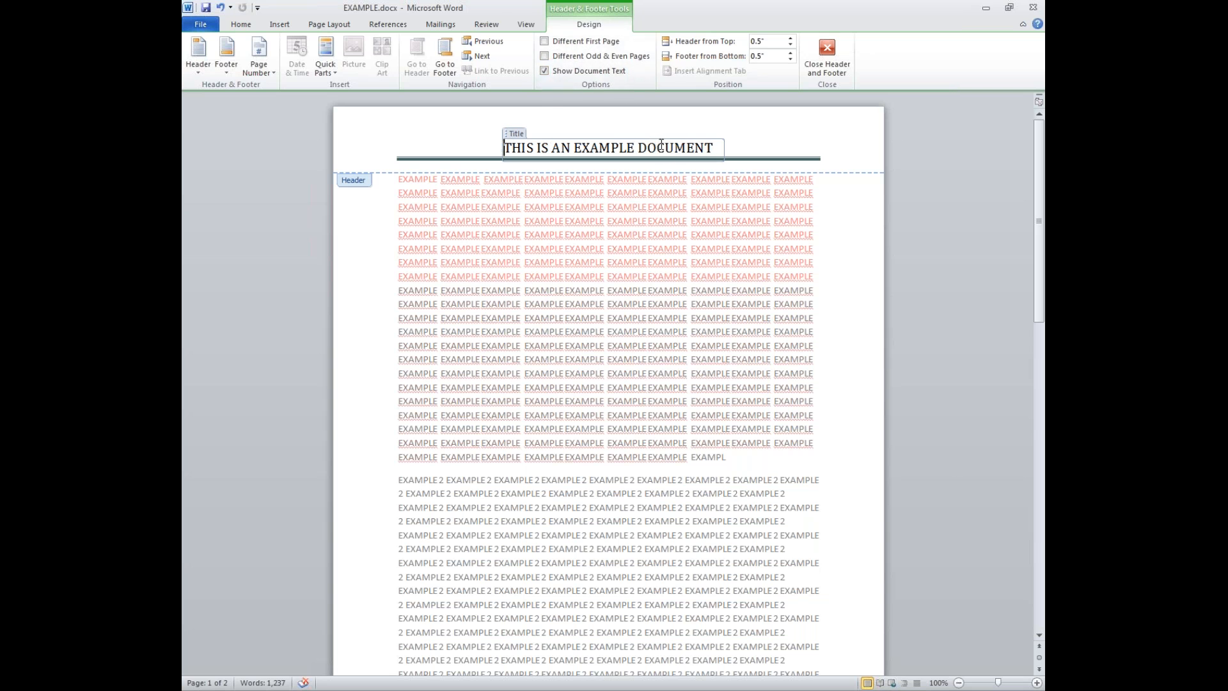
{"action": "left_click", "coordinate": [262, 77]}
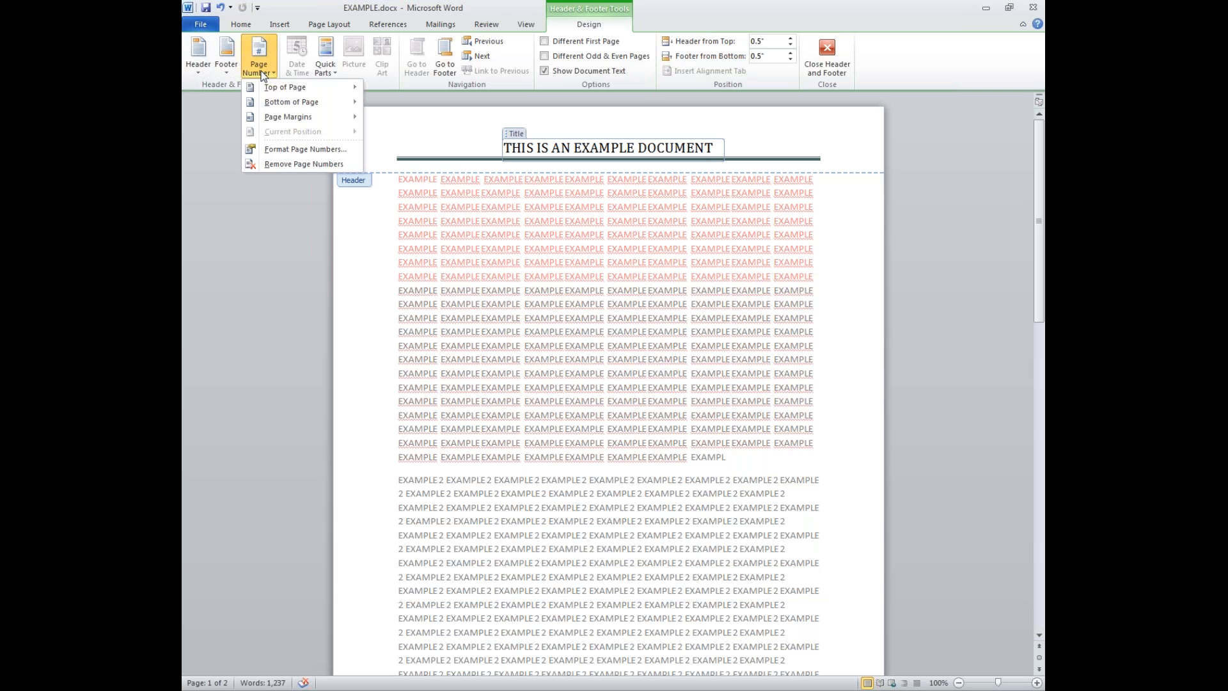
- Format the page numbers to start at 1 in 1, 2, 3 format, with chapter numbers excluded
{"action": "left_click", "coordinate": [287, 149]}
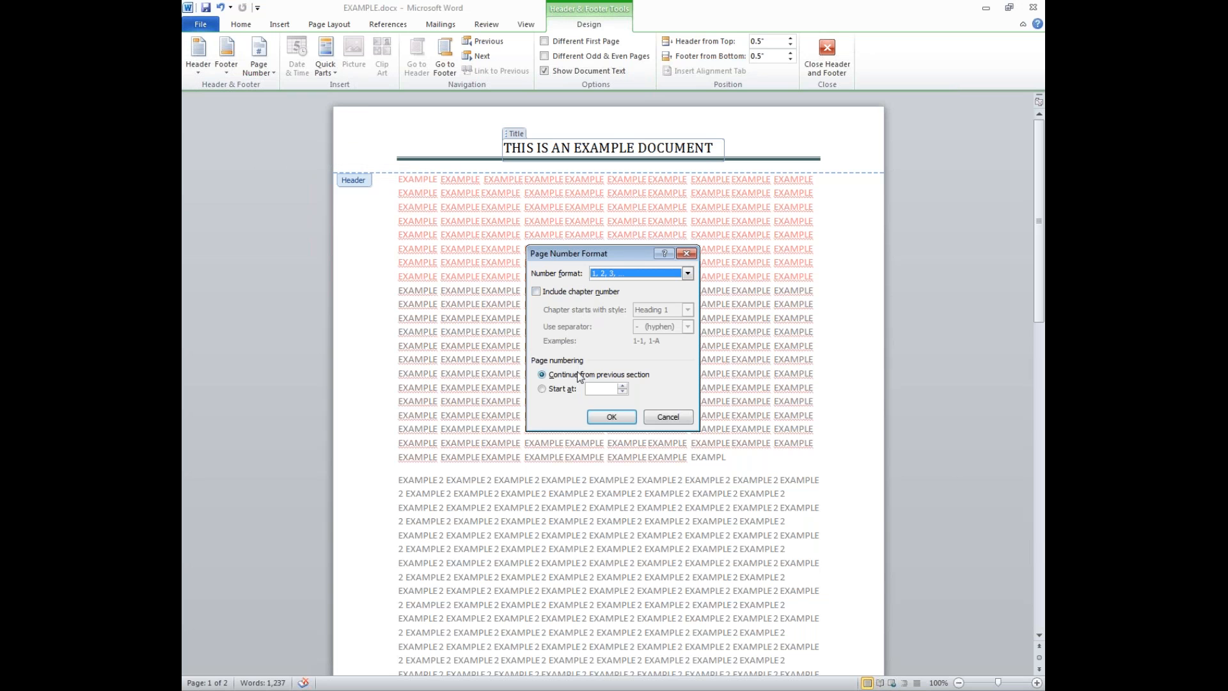
{"action": "left_click", "coordinate": [559, 294]}
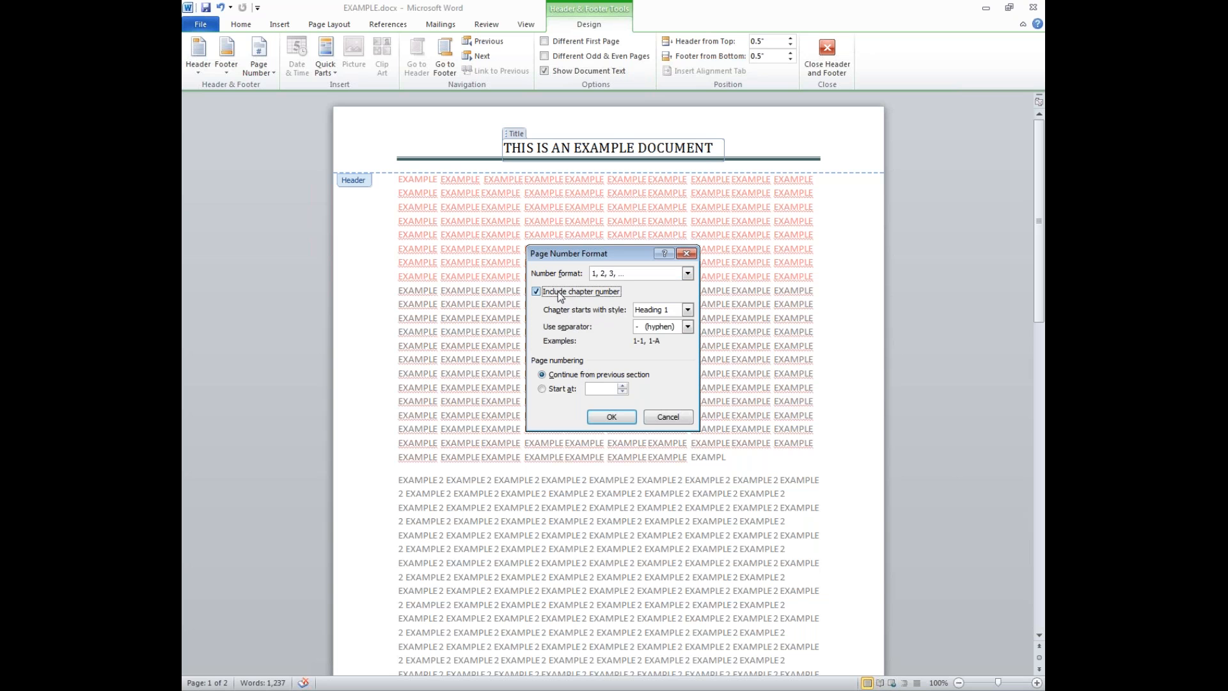
{"action": "left_click", "coordinate": [562, 293]}
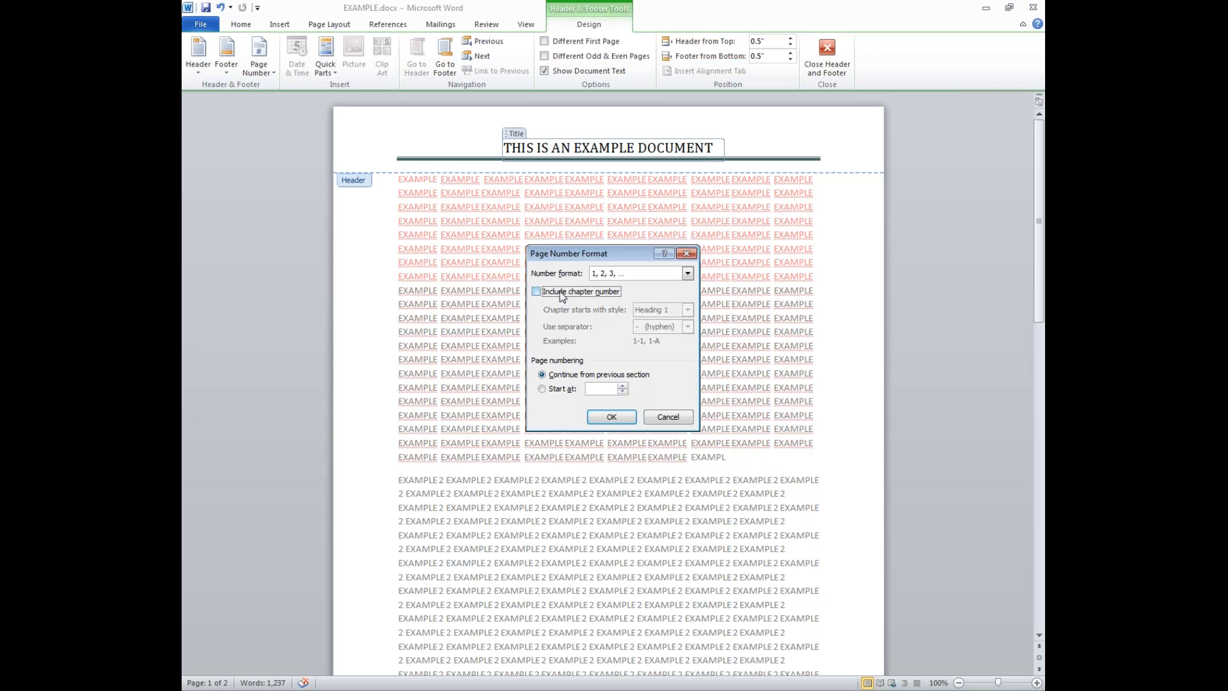
{"action": "left_click", "coordinate": [569, 388]}
{"action": "left_click", "coordinate": [613, 417]}
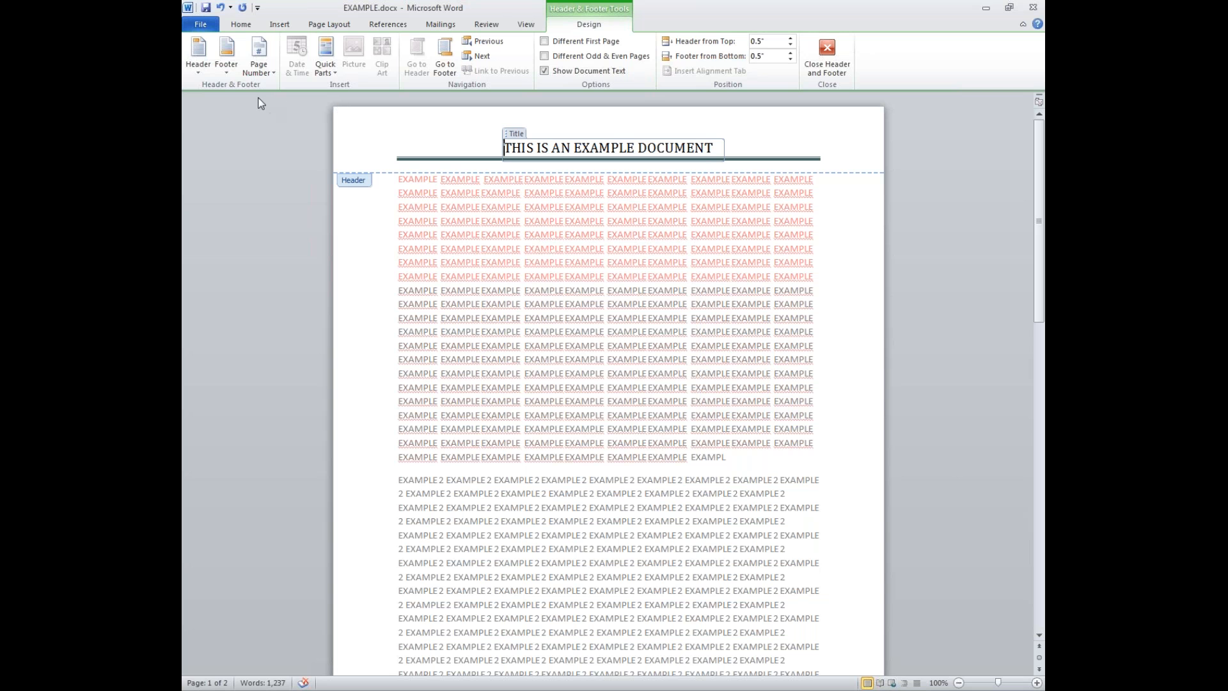
- Try a plain top-of-page number, then apply the Alphabet header showing the document title
{"action": "left_click", "coordinate": [251, 73]}
{"action": "mouse_move", "coordinate": [285, 87]}
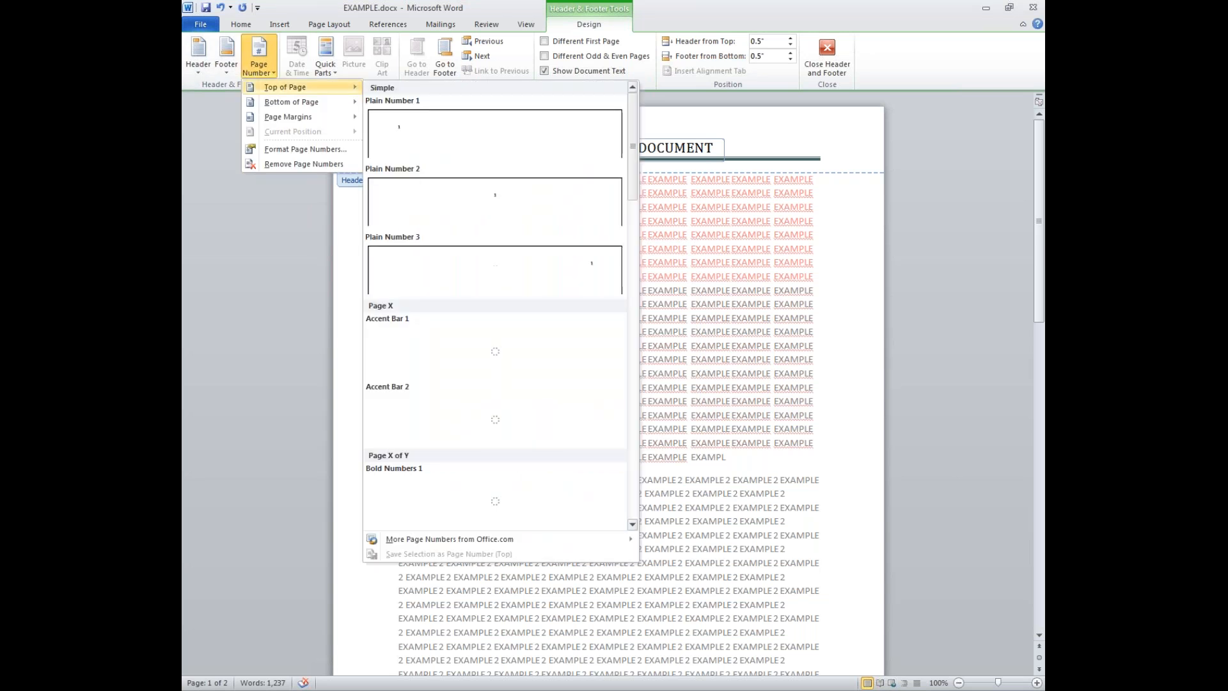
{"action": "left_click", "coordinate": [397, 134]}
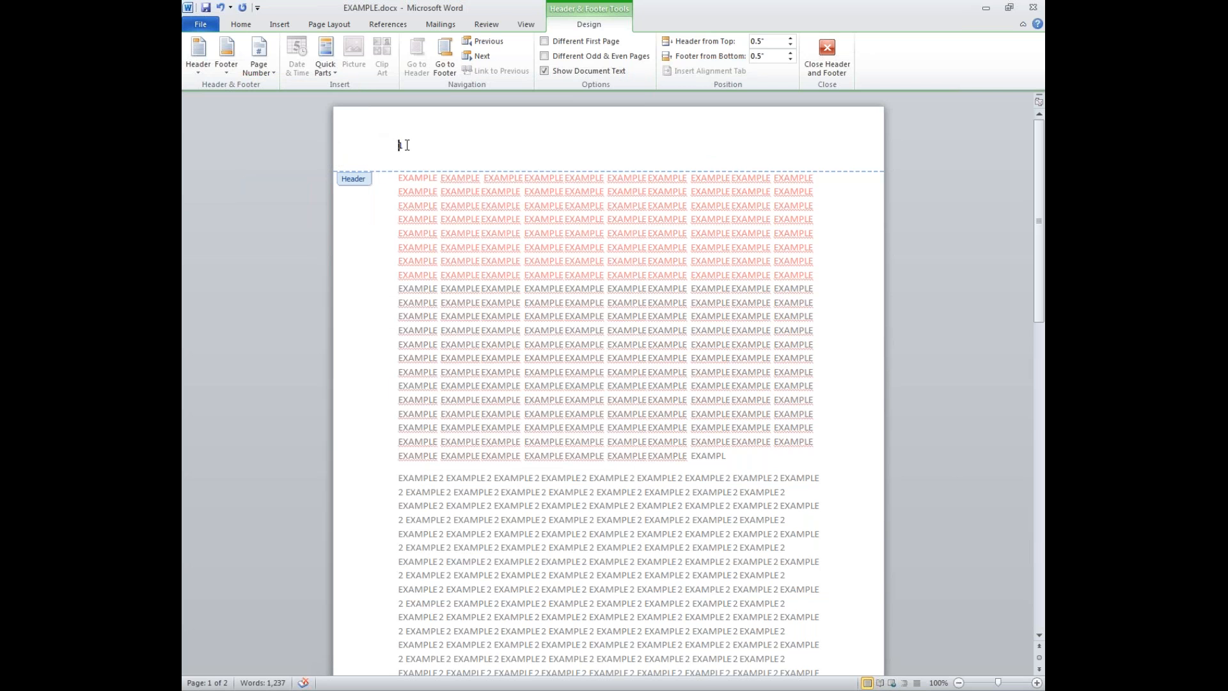
{"action": "left_click", "coordinate": [199, 74]}
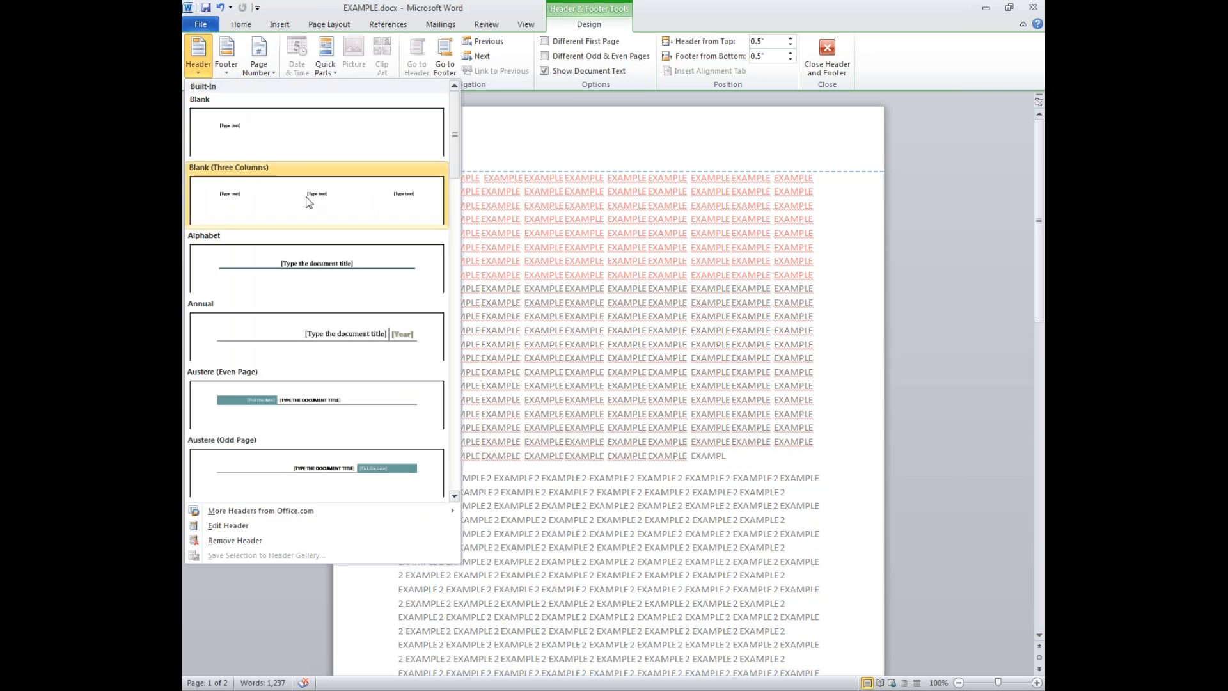
{"action": "left_click", "coordinate": [312, 270]}
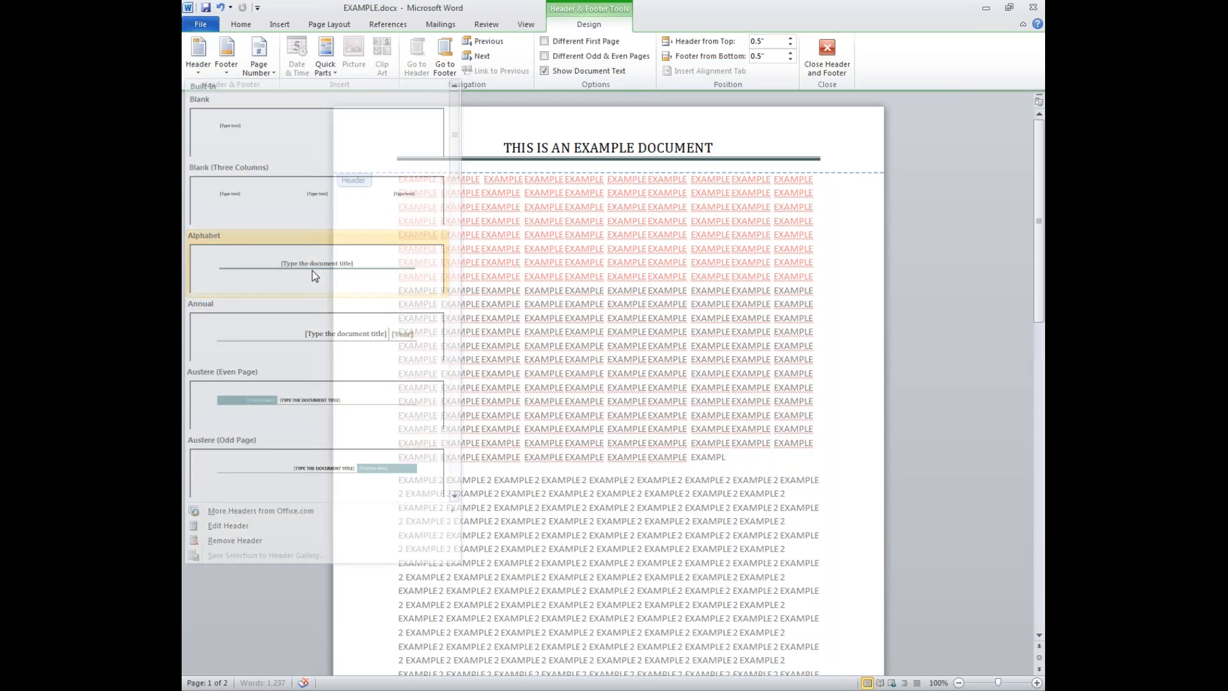
- Insert a Plain Number at the current position, at the right end of the title line
{"action": "left_click", "coordinate": [837, 140]}
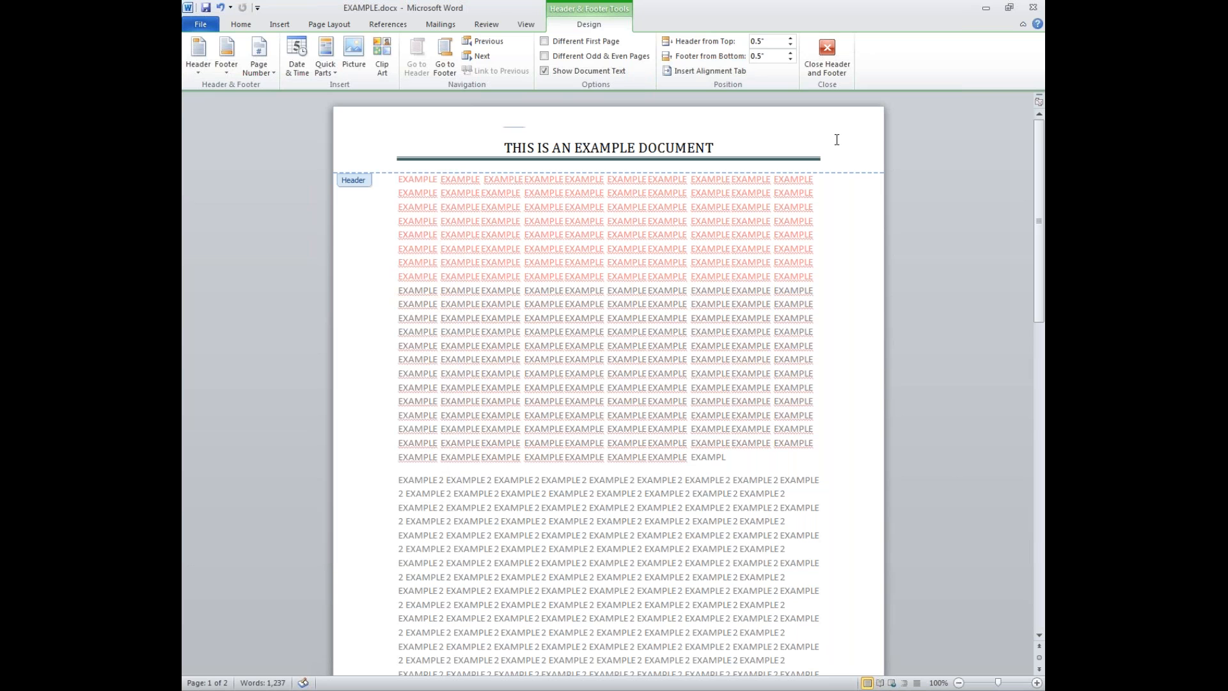
{"action": "left_click", "coordinate": [274, 68]}
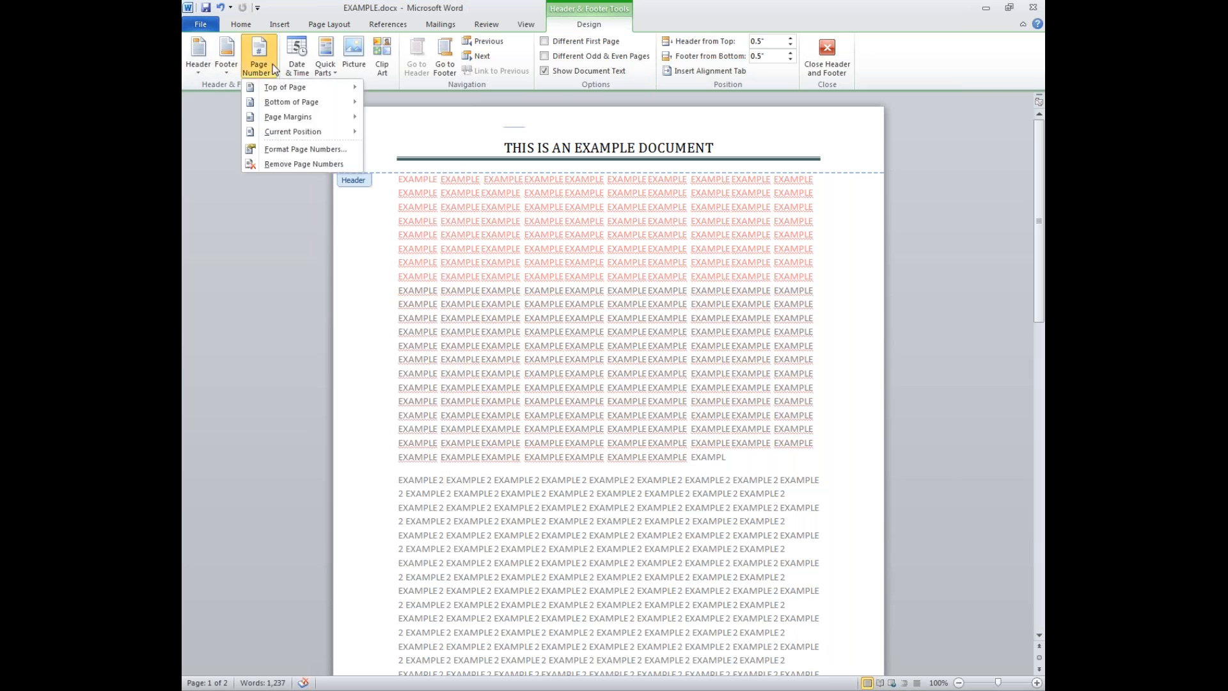
{"action": "right_click", "coordinate": [791, 145]}
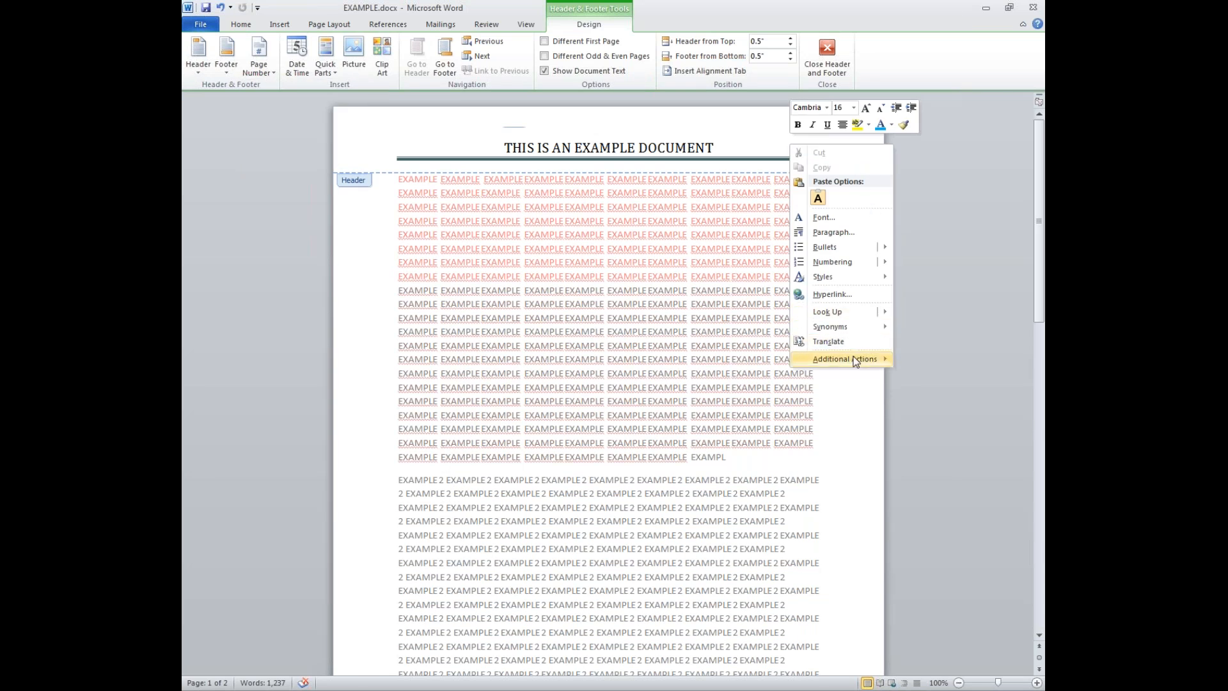
{"action": "mouse_move", "coordinate": [855, 361]}
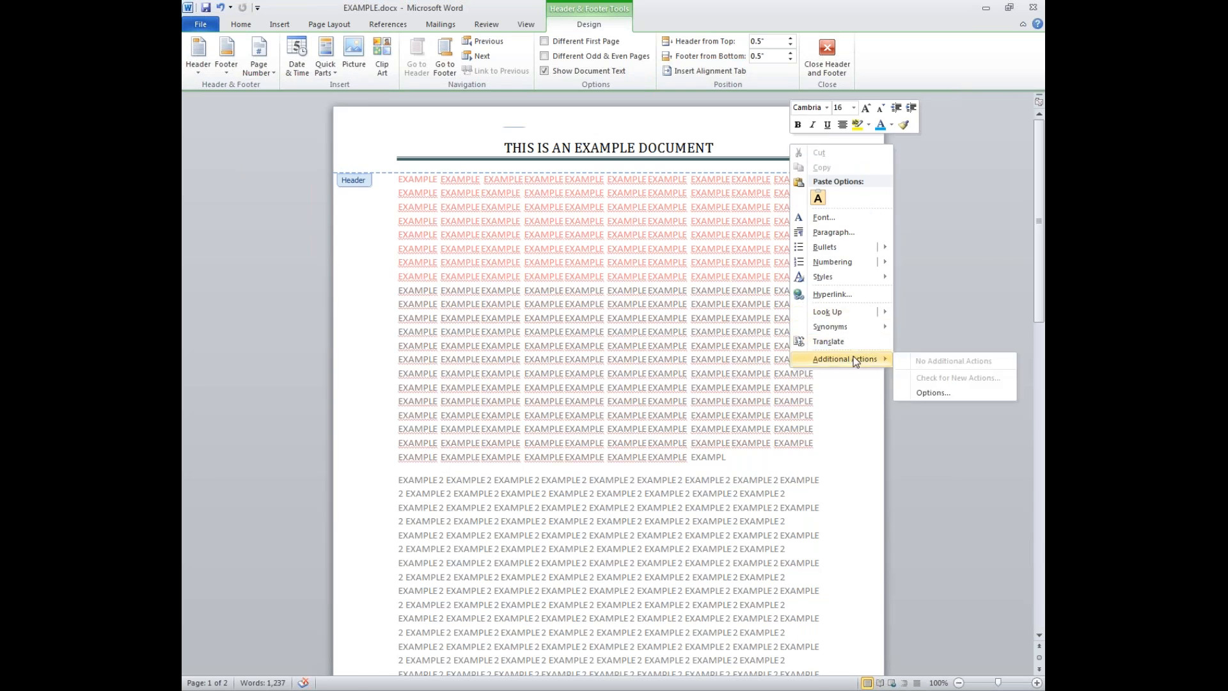
{"action": "left_click", "coordinate": [919, 393]}
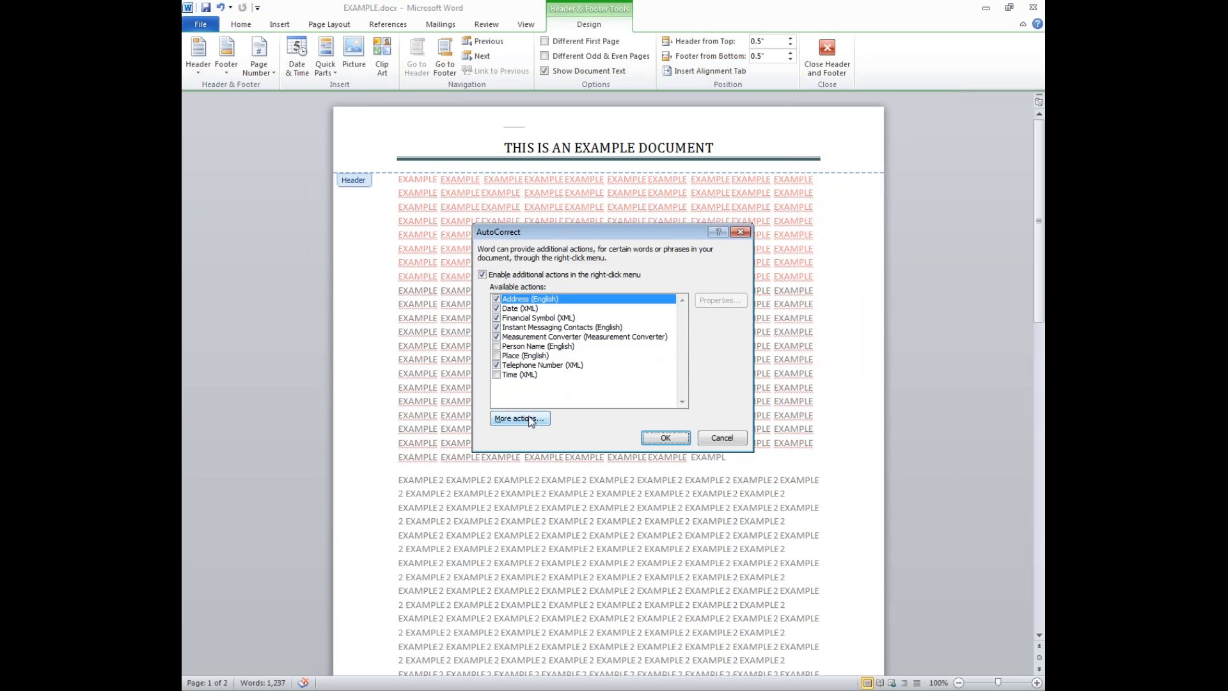
{"action": "left_click", "coordinate": [721, 437]}
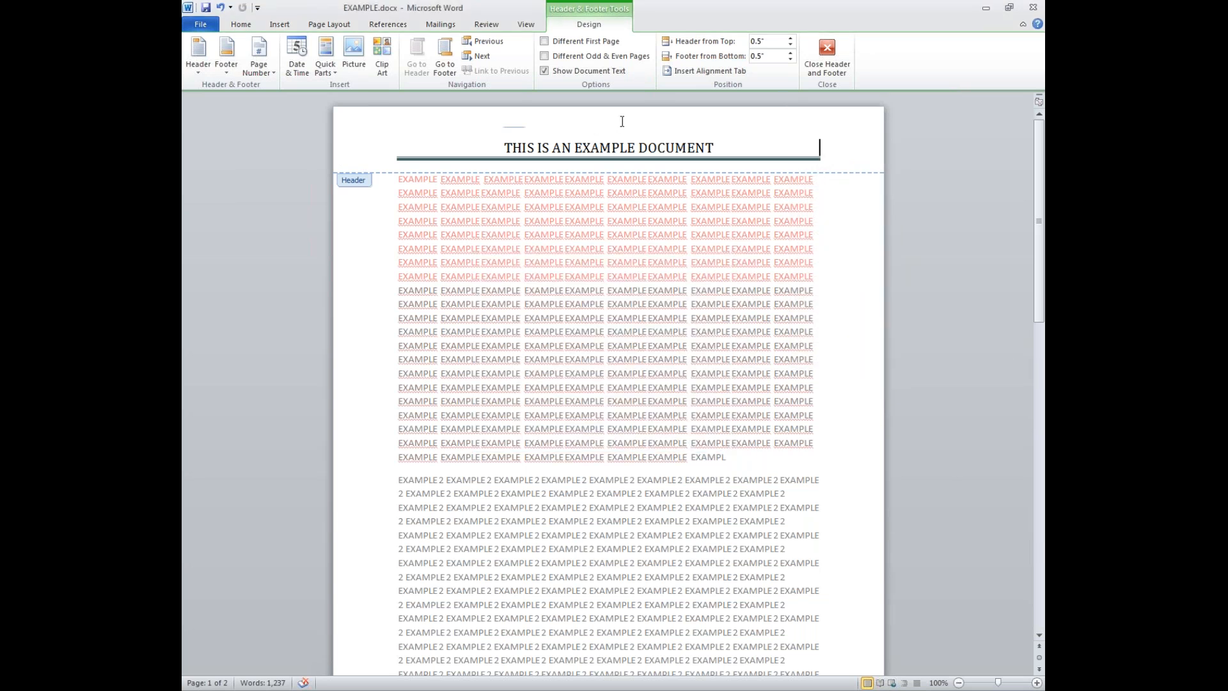
{"action": "left_click", "coordinate": [261, 77]}
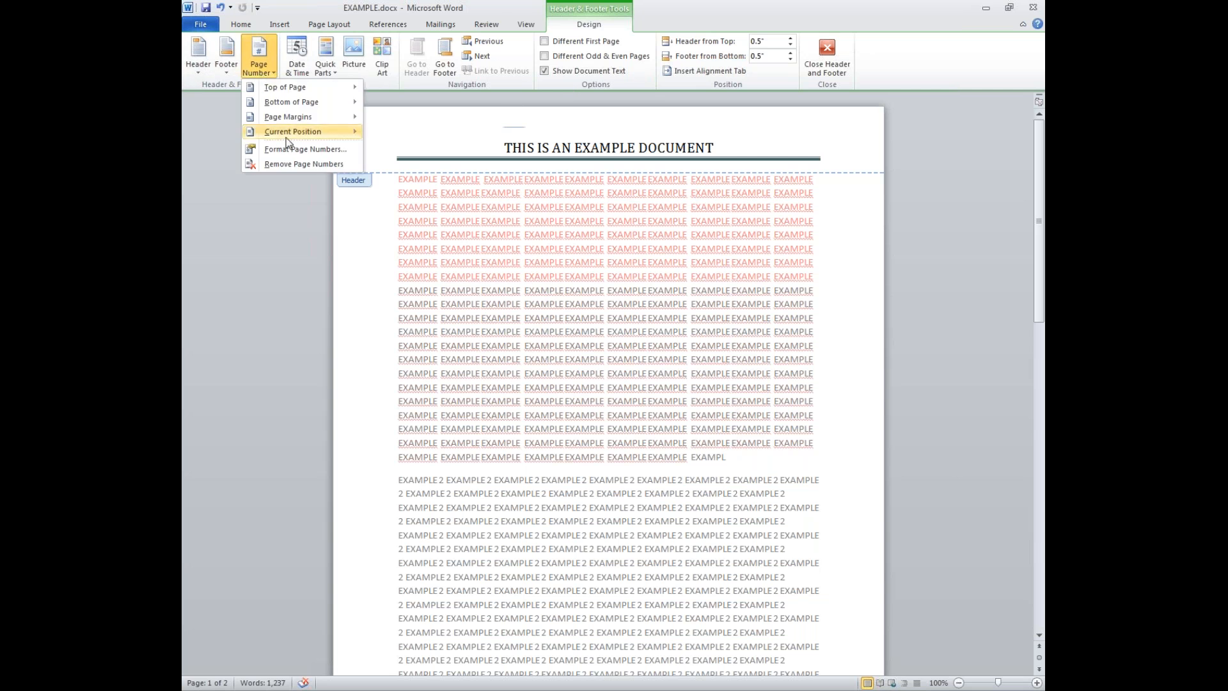
{"action": "mouse_move", "coordinate": [282, 134]}
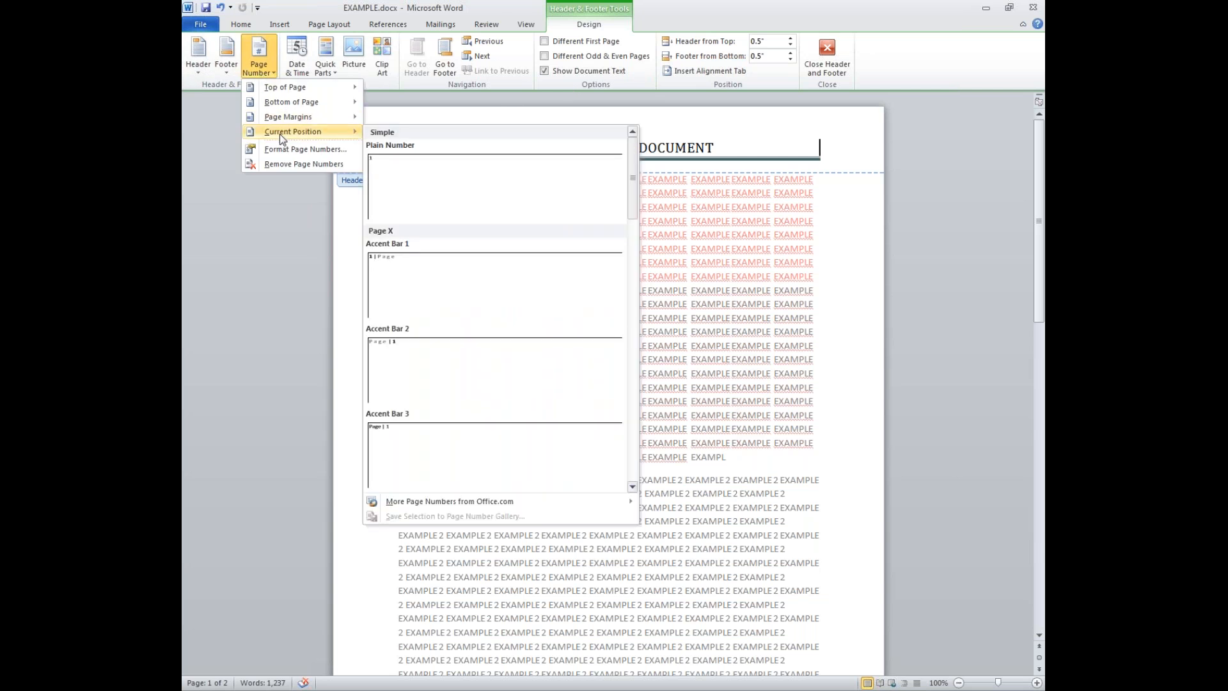
{"action": "left_click", "coordinate": [385, 190]}
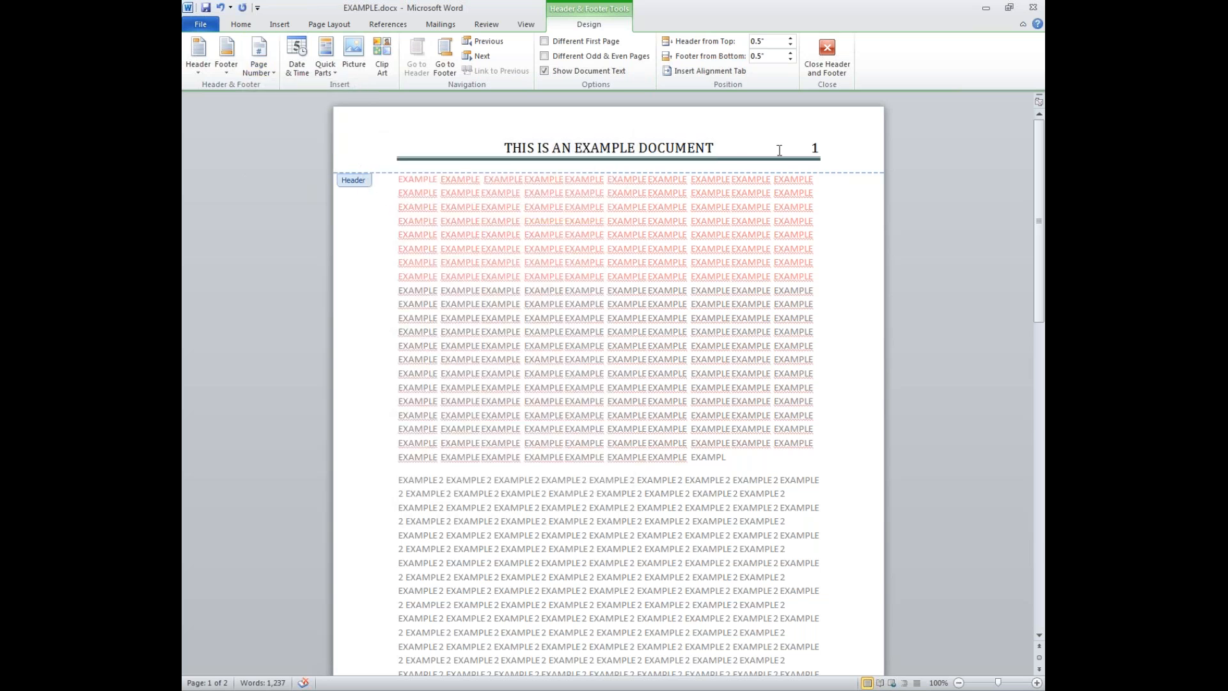
- Leave the header and add a page break after the last Example 3 line
{"action": "scroll", "coordinate": [820, 146], "scroll_direction": "down", "scroll_amount": 10}
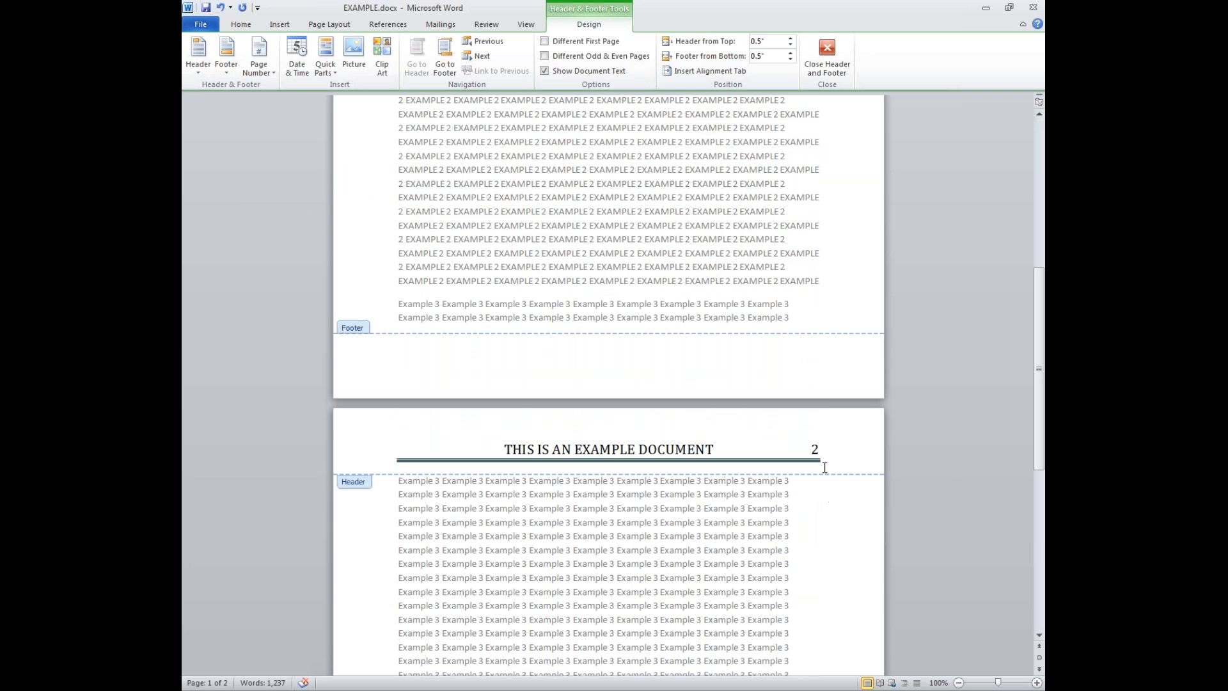
{"action": "left_click_drag", "start_coordinate": [821, 449], "coordinate": [805, 447]}
{"action": "scroll", "coordinate": [760, 434], "scroll_direction": "down", "scroll_amount": 10}
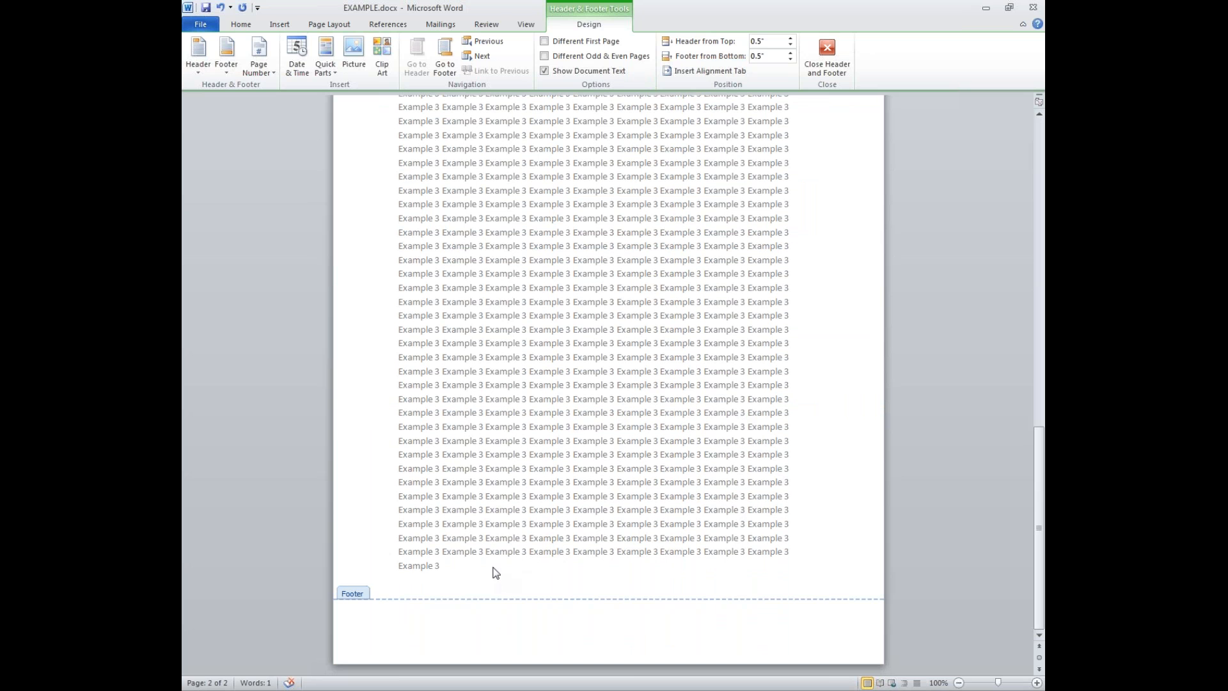
{"action": "double_click", "coordinate": [509, 555]}
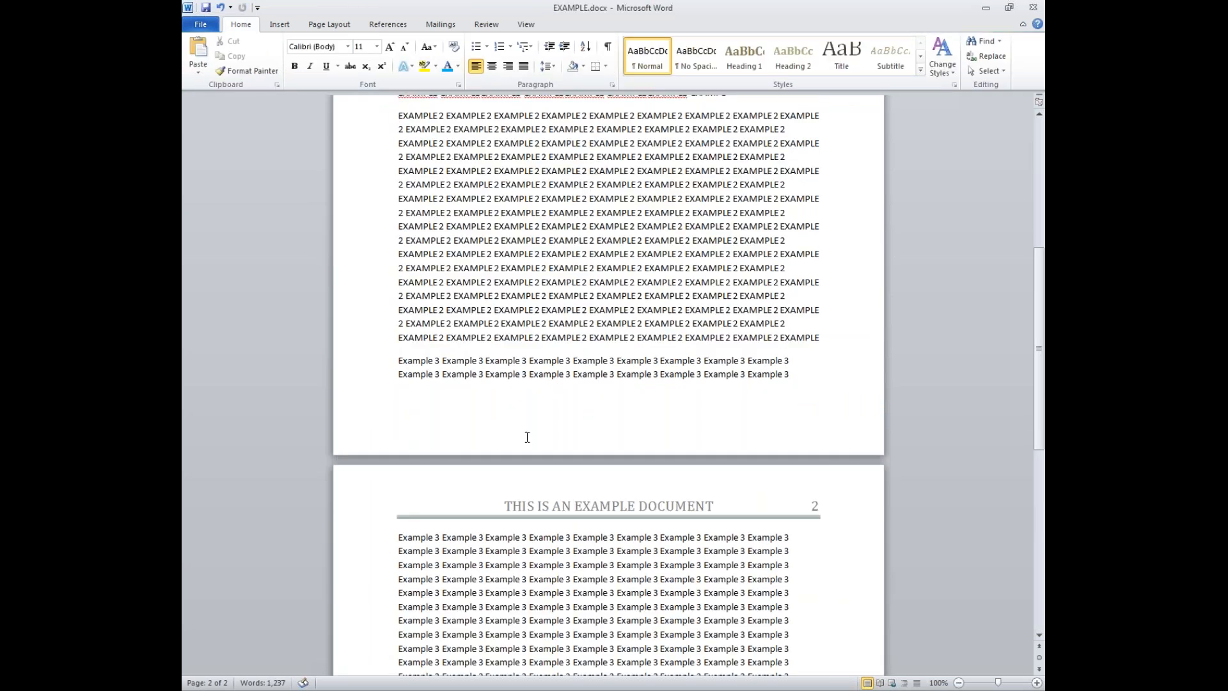
{"action": "scroll", "coordinate": [549, 401], "scroll_direction": "up", "scroll_amount": 1}
{"action": "scroll", "coordinate": [551, 398], "scroll_direction": "down", "scroll_amount": 5}
{"action": "key", "text": "ctrl+End"}
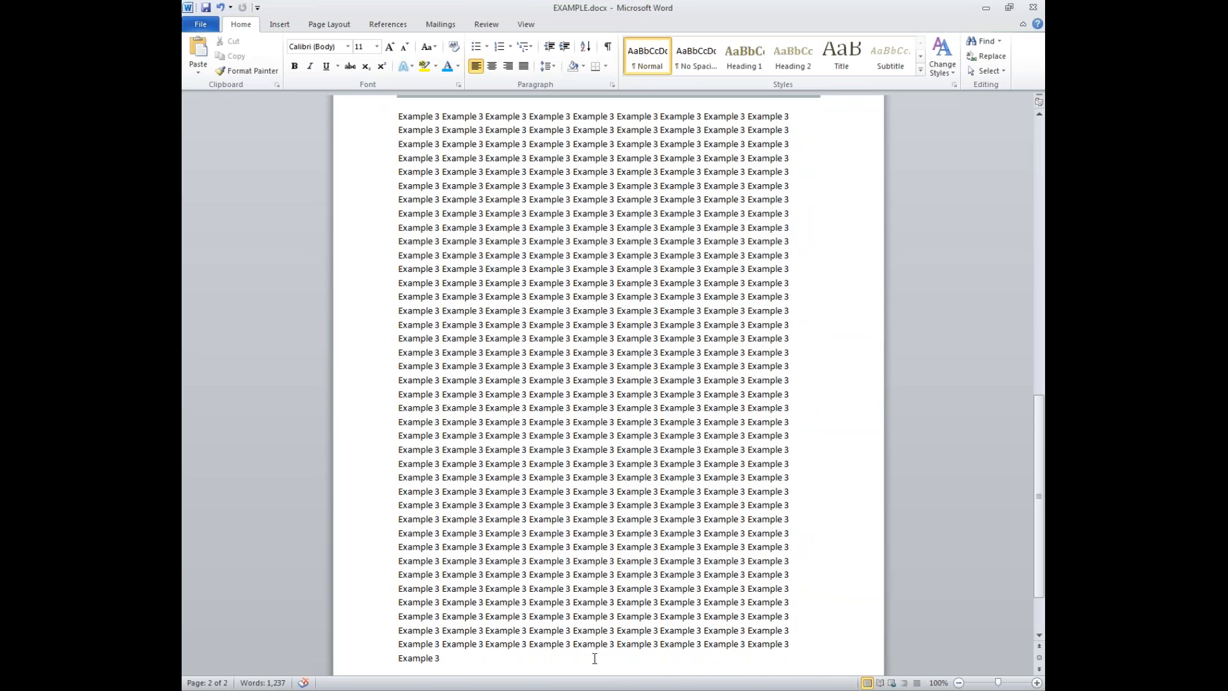
{"action": "key", "text": "ctrl+Return"}
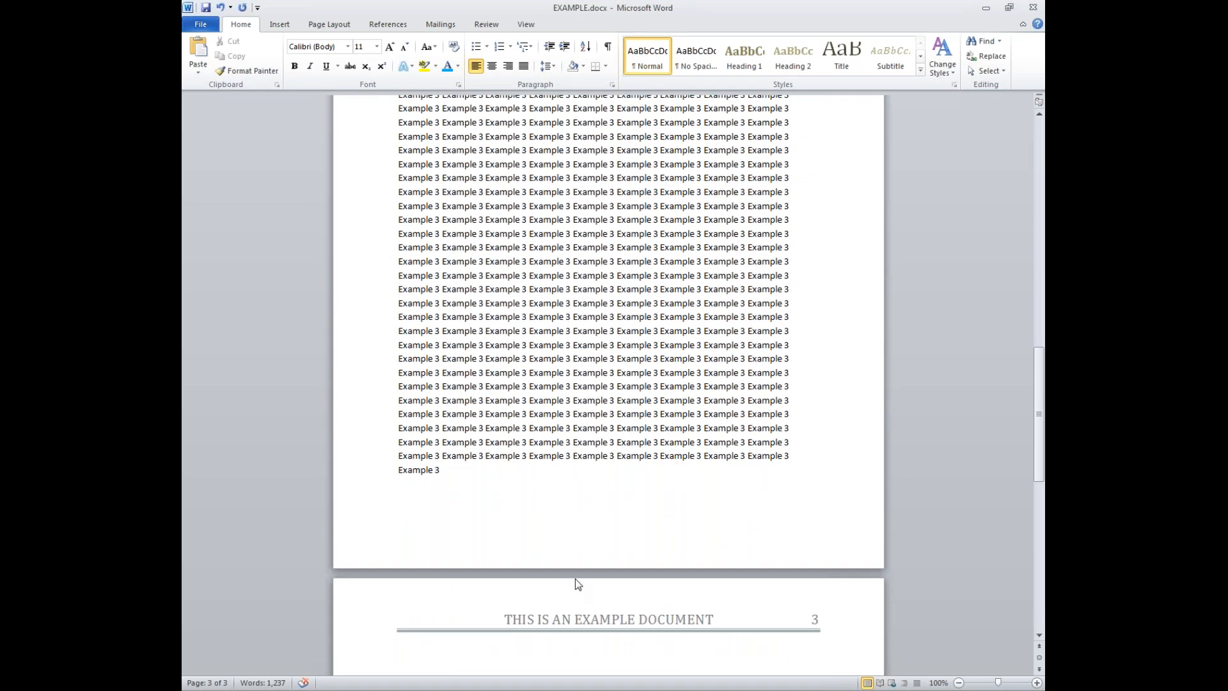
- Type 'Text' plus a new line in the footer and close footer editing
{"action": "scroll", "coordinate": [574, 578], "scroll_direction": "up", "scroll_amount": 20}
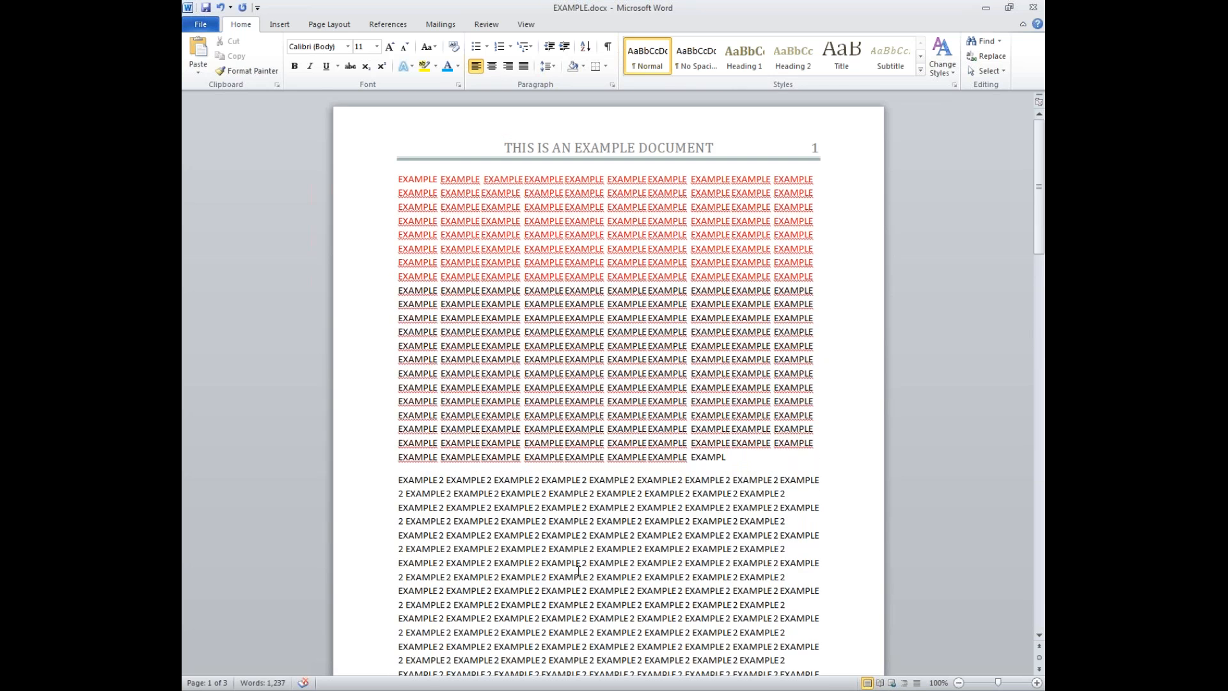
{"action": "double_click", "coordinate": [577, 149]}
{"action": "scroll", "coordinate": [461, 144], "scroll_direction": "down", "scroll_amount": 4}
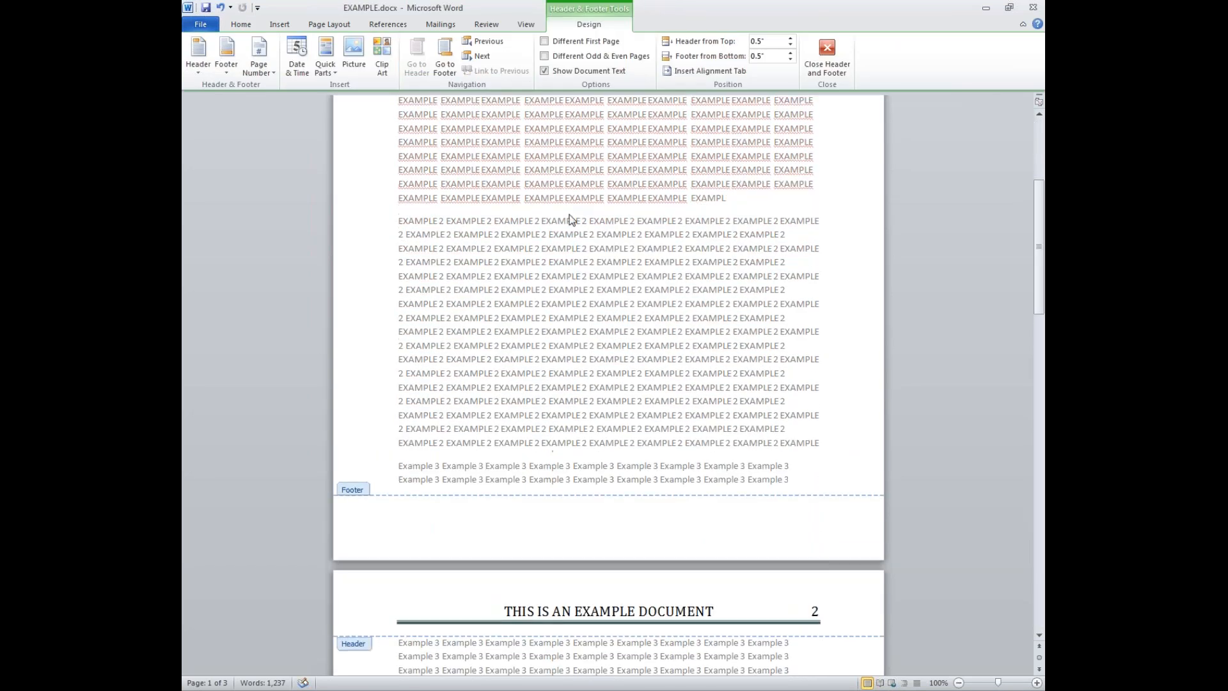
{"action": "left_click", "coordinate": [452, 542]}
{"action": "scroll", "coordinate": [585, 546], "scroll_direction": "up", "scroll_amount": 6}
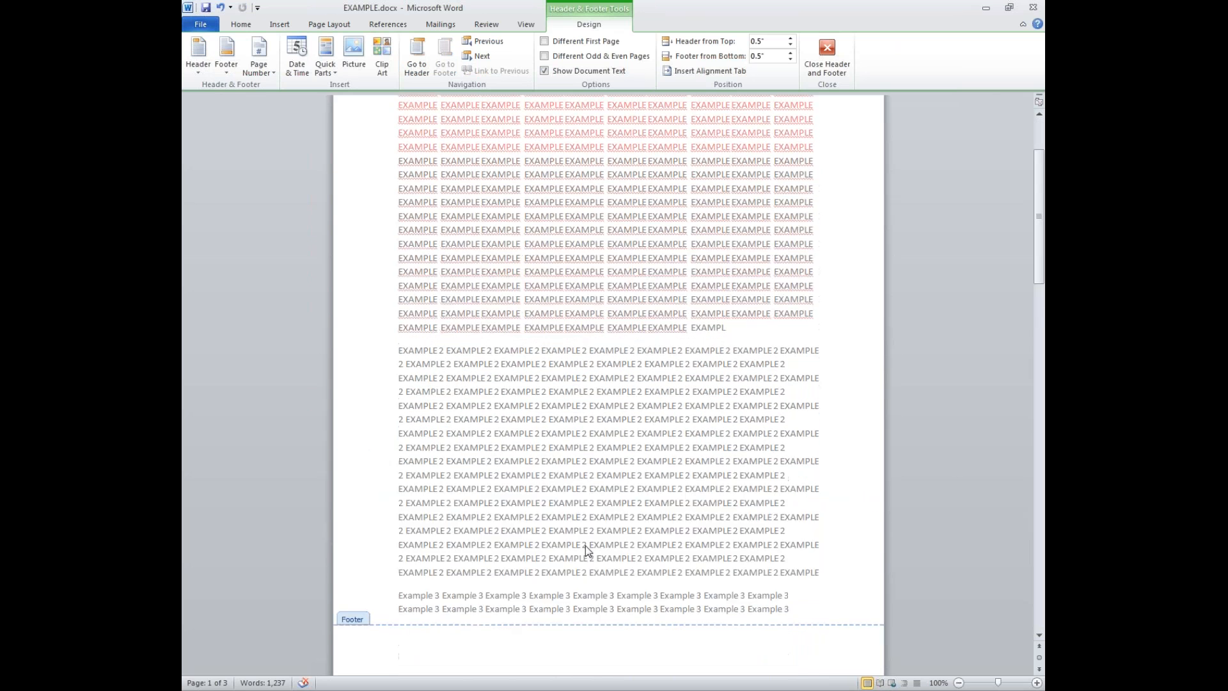
{"action": "scroll", "coordinate": [585, 546], "scroll_direction": "down", "scroll_amount": 5}
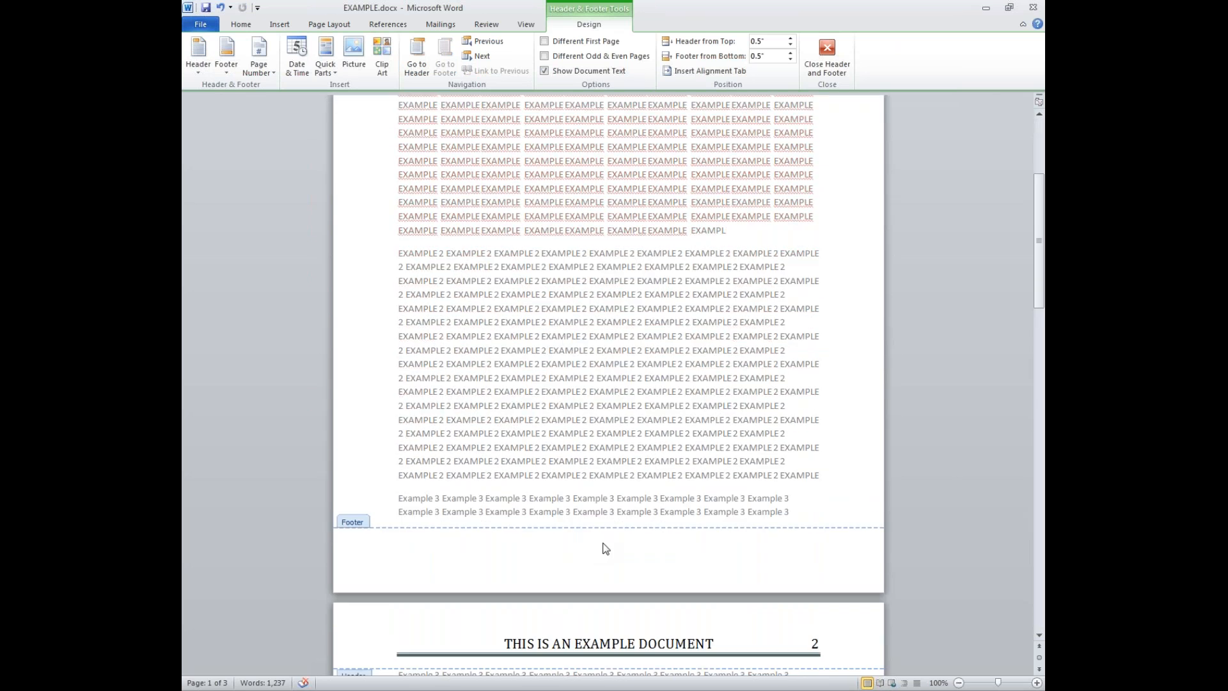
{"action": "type", "text": "Text"}
{"action": "key", "text": "Return"}
{"action": "key", "text": "Escape"}
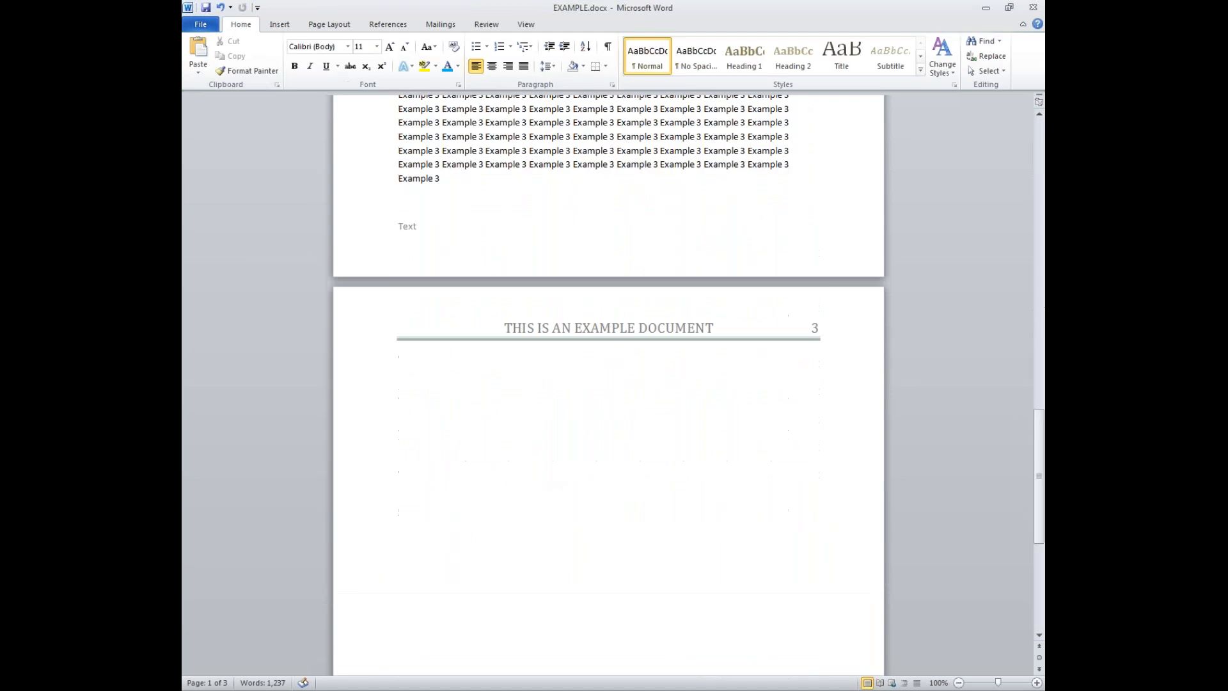
{"action": "scroll", "coordinate": [452, 649], "scroll_direction": "up", "scroll_amount": 10}
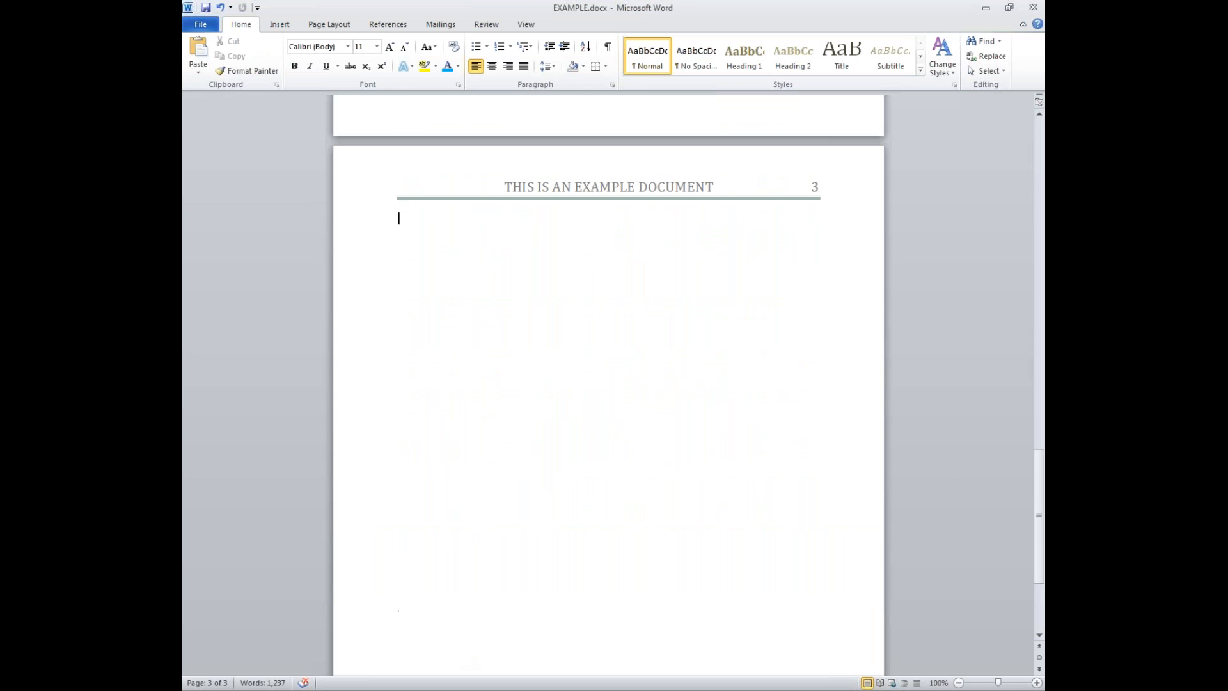
{"action": "scroll", "coordinate": [460, 655], "scroll_direction": "down", "scroll_amount": 5}
{"action": "scroll", "coordinate": [464, 659], "scroll_direction": "up", "scroll_amount": 20}
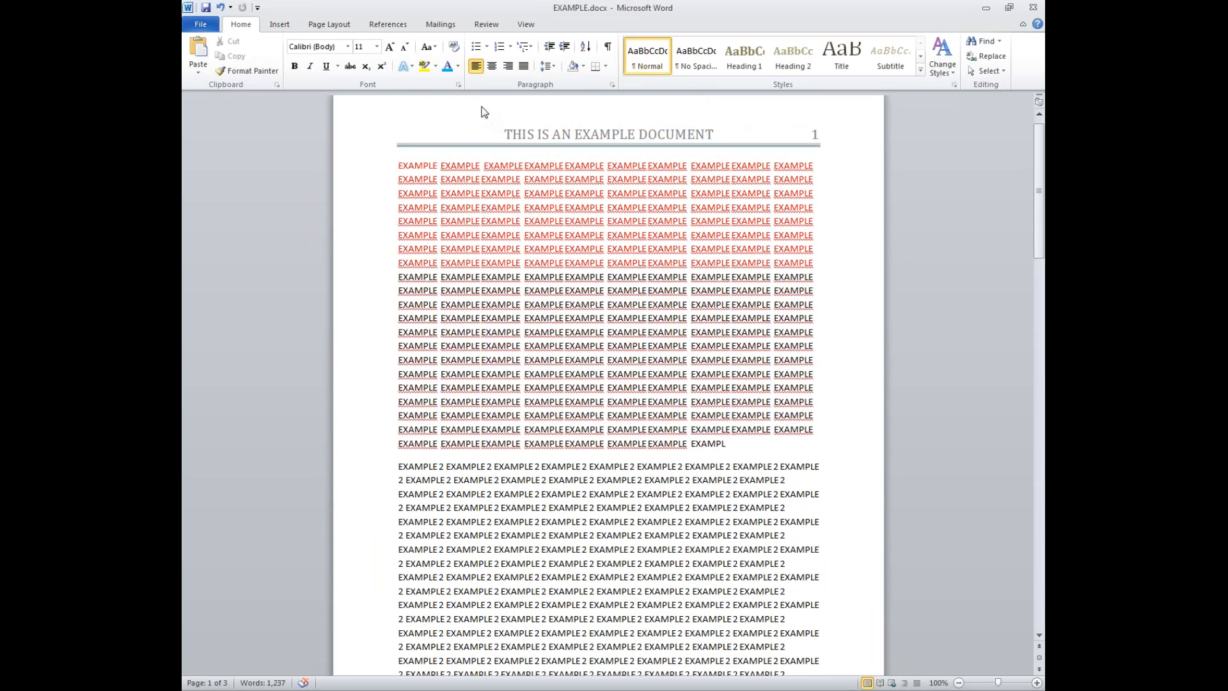
- Turn on Different First Page and type 'Example' in the first-page header
{"action": "double_click", "coordinate": [494, 119]}
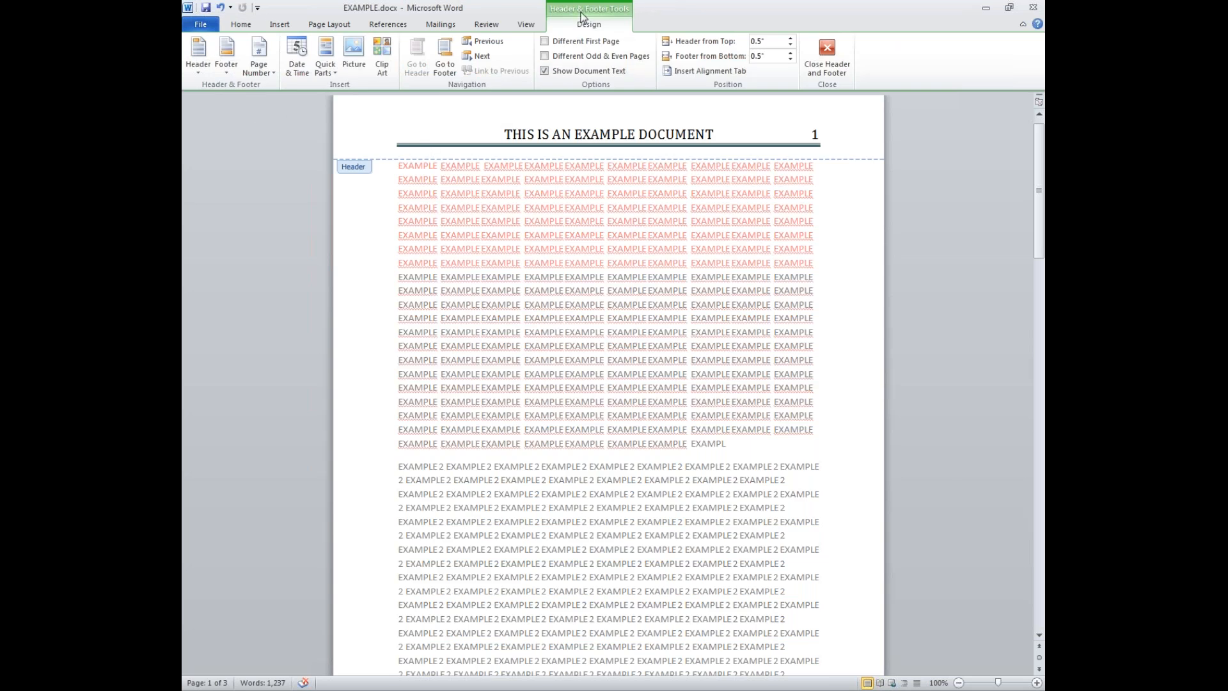
{"action": "left_click", "coordinate": [594, 44]}
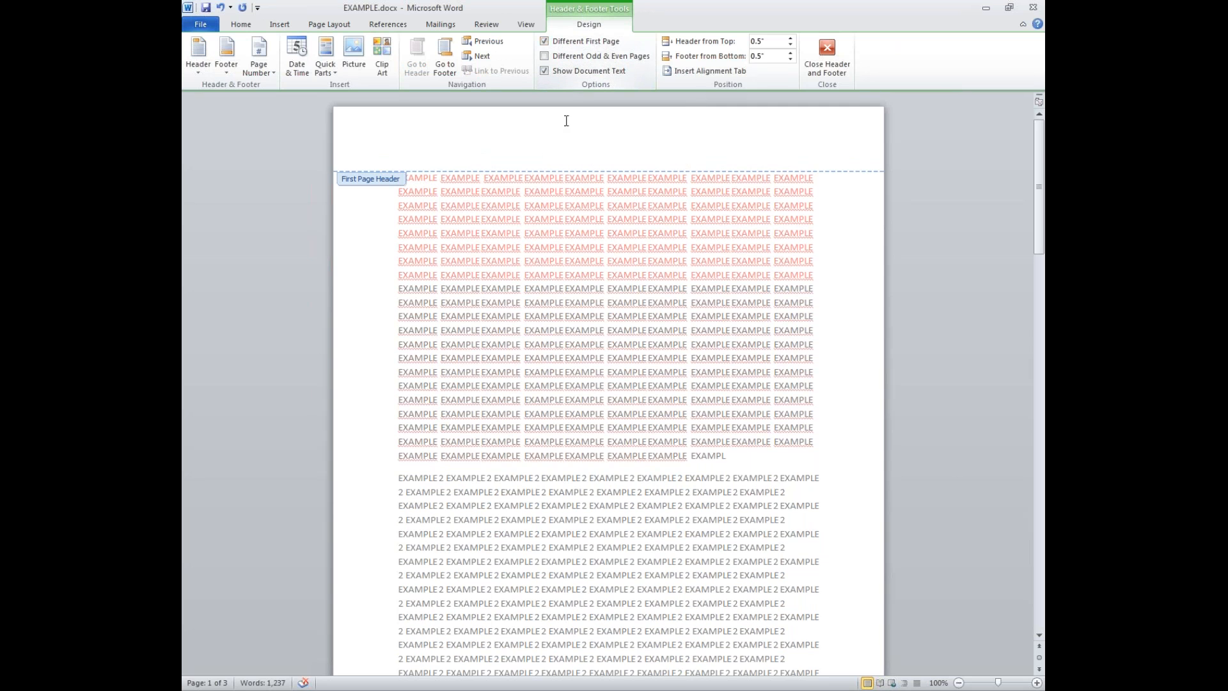
{"action": "scroll", "coordinate": [551, 149], "scroll_direction": "down", "scroll_amount": 12}
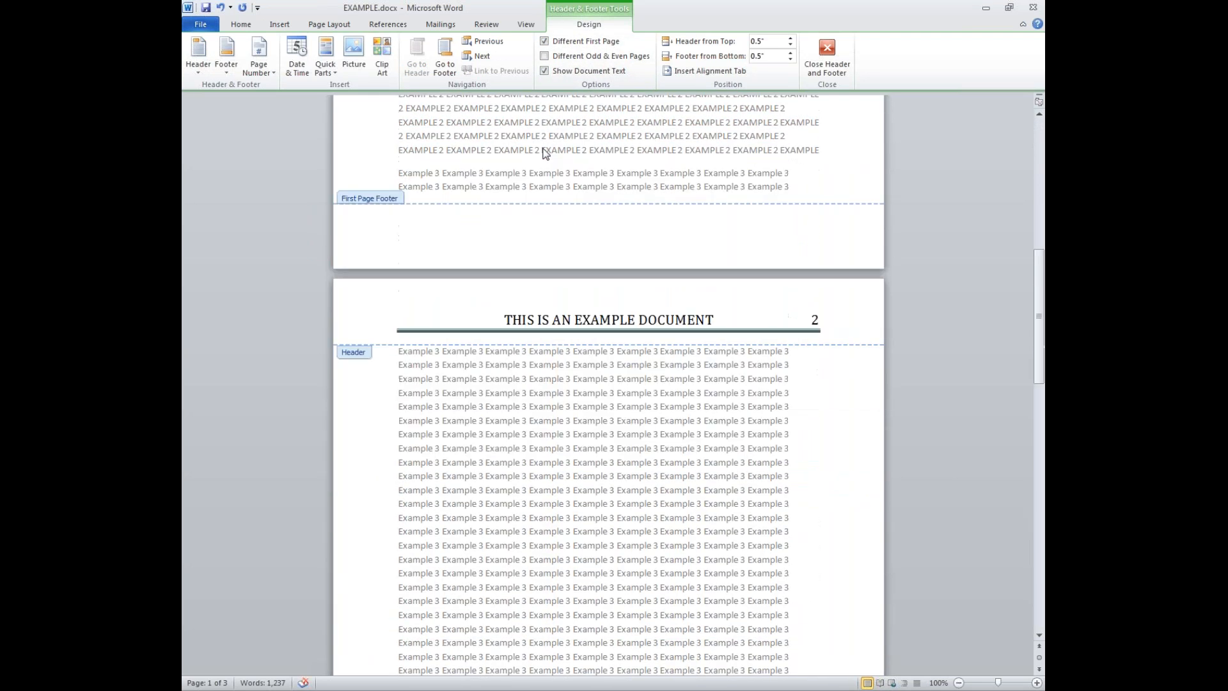
{"action": "scroll", "coordinate": [546, 152], "scroll_direction": "down", "scroll_amount": 3}
{"action": "scroll", "coordinate": [543, 152], "scroll_direction": "up", "scroll_amount": 10}
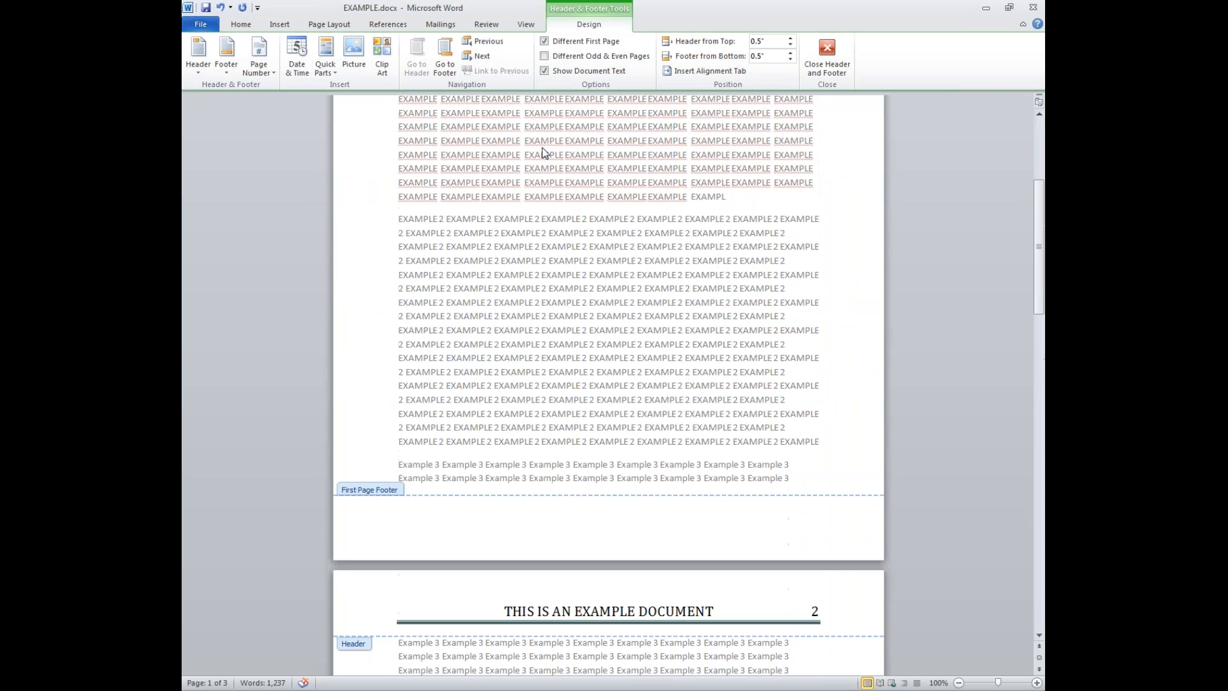
{"action": "scroll", "coordinate": [542, 152], "scroll_direction": "up", "scroll_amount": 6}
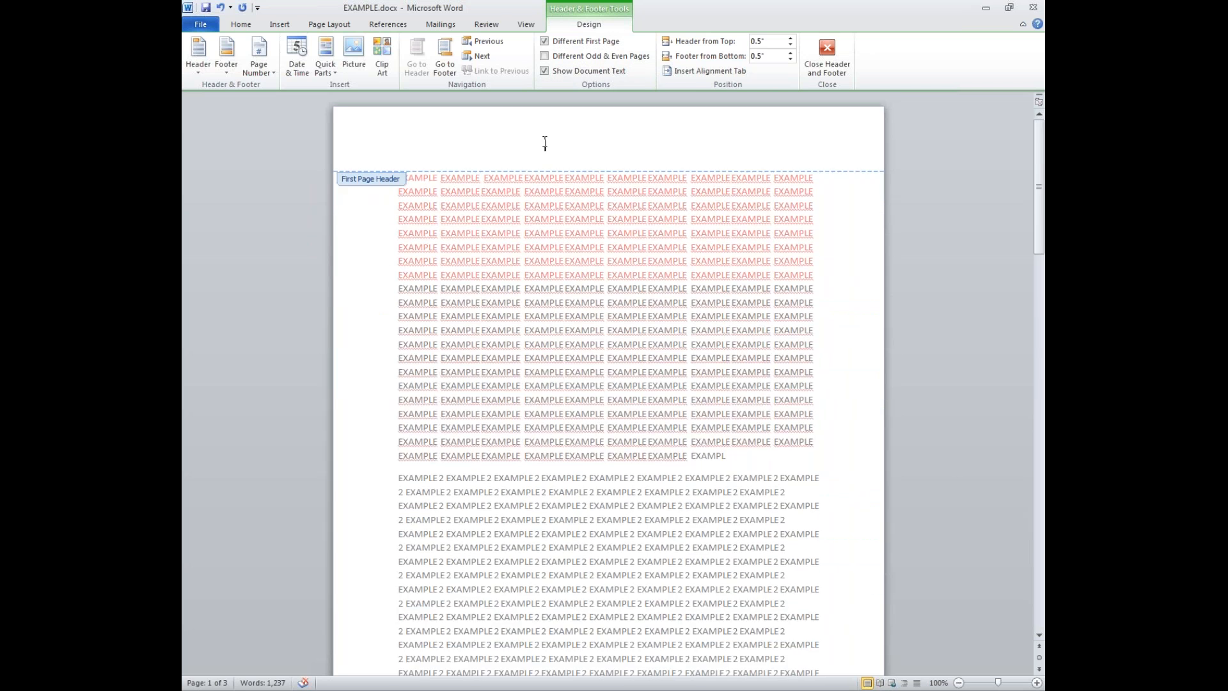
{"action": "type", "text": "xample"}
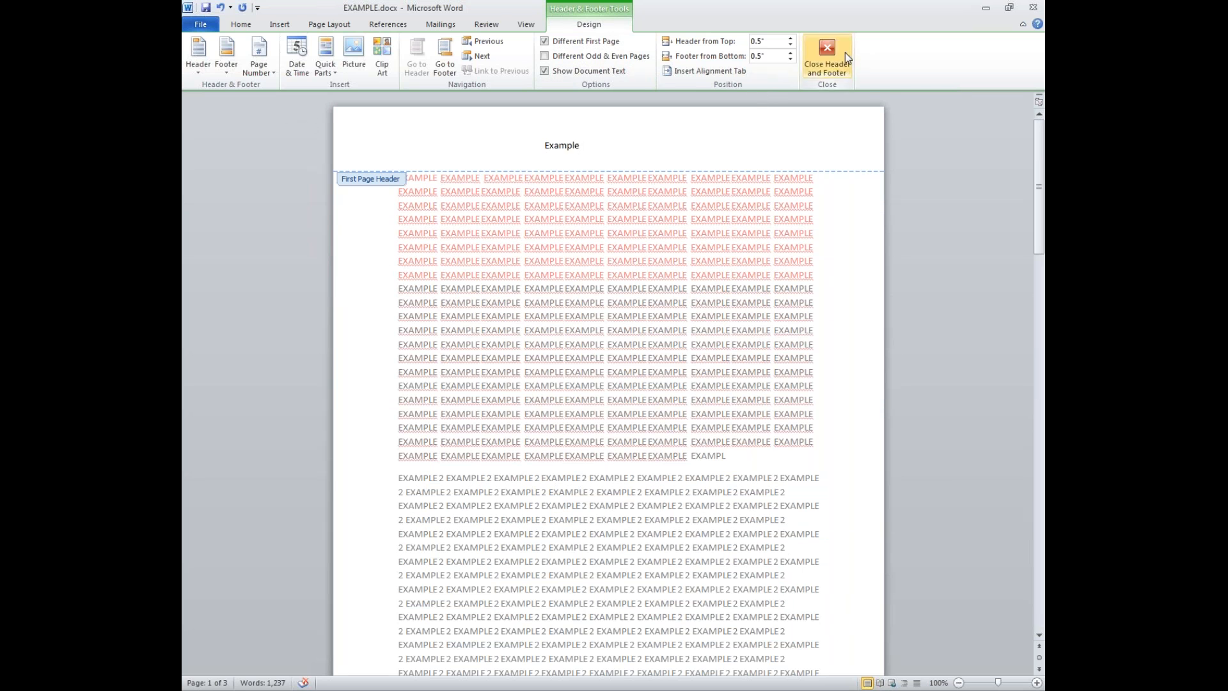
- Delete the header line on page 2
{"action": "scroll", "coordinate": [576, 320], "scroll_direction": "down", "scroll_amount": 10}
{"action": "triple_click", "coordinate": [437, 353]}
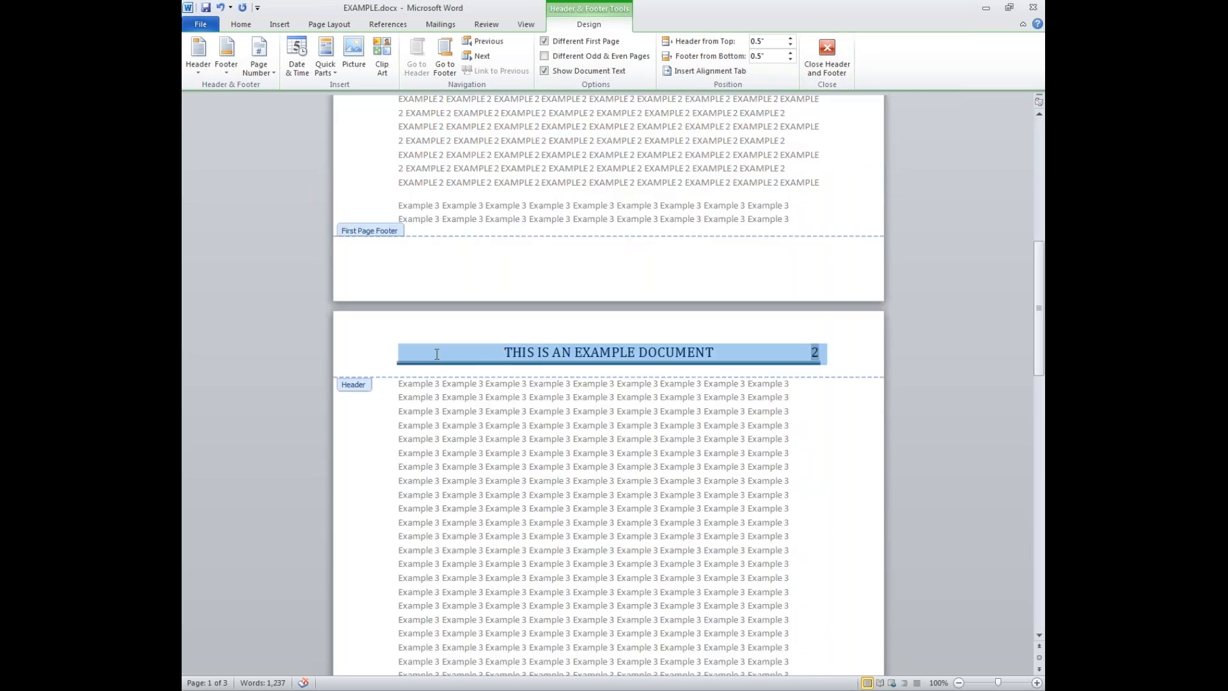
{"action": "key", "text": "Delete"}
{"action": "scroll", "coordinate": [440, 345], "scroll_direction": "up", "scroll_amount": 12}
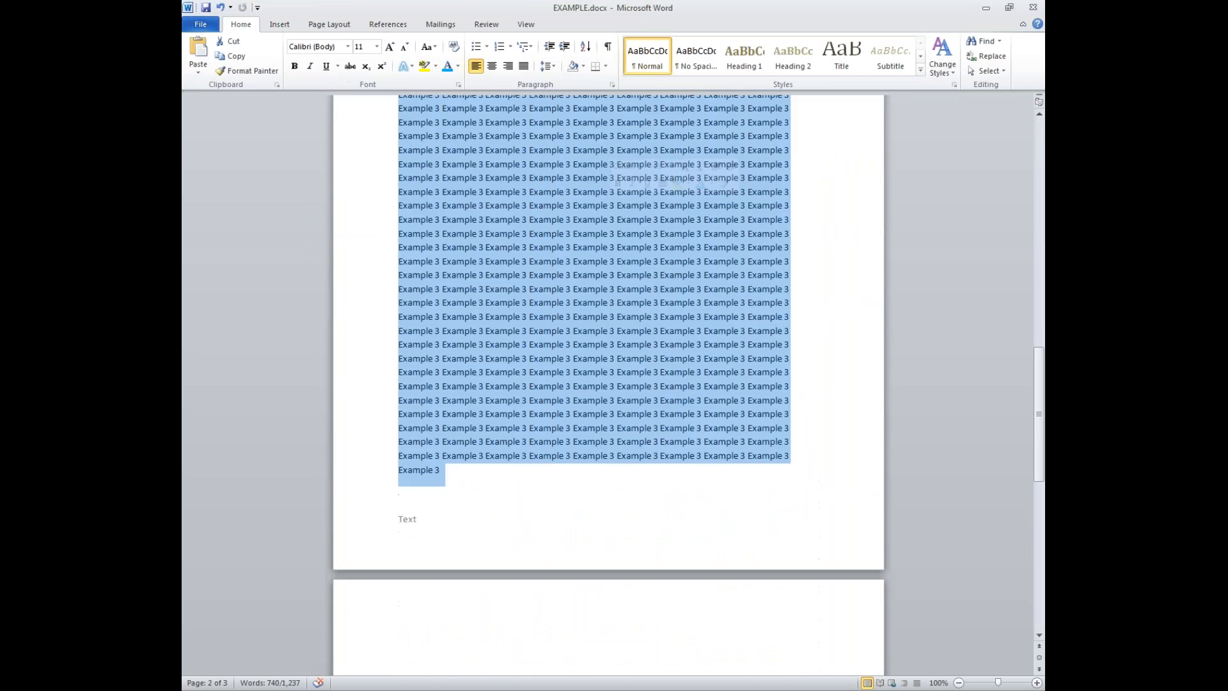
{"action": "scroll", "coordinate": [607, 383], "scroll_direction": "down", "scroll_amount": 12}
{"action": "scroll", "coordinate": [609, 203], "scroll_direction": "down", "scroll_amount": 5}
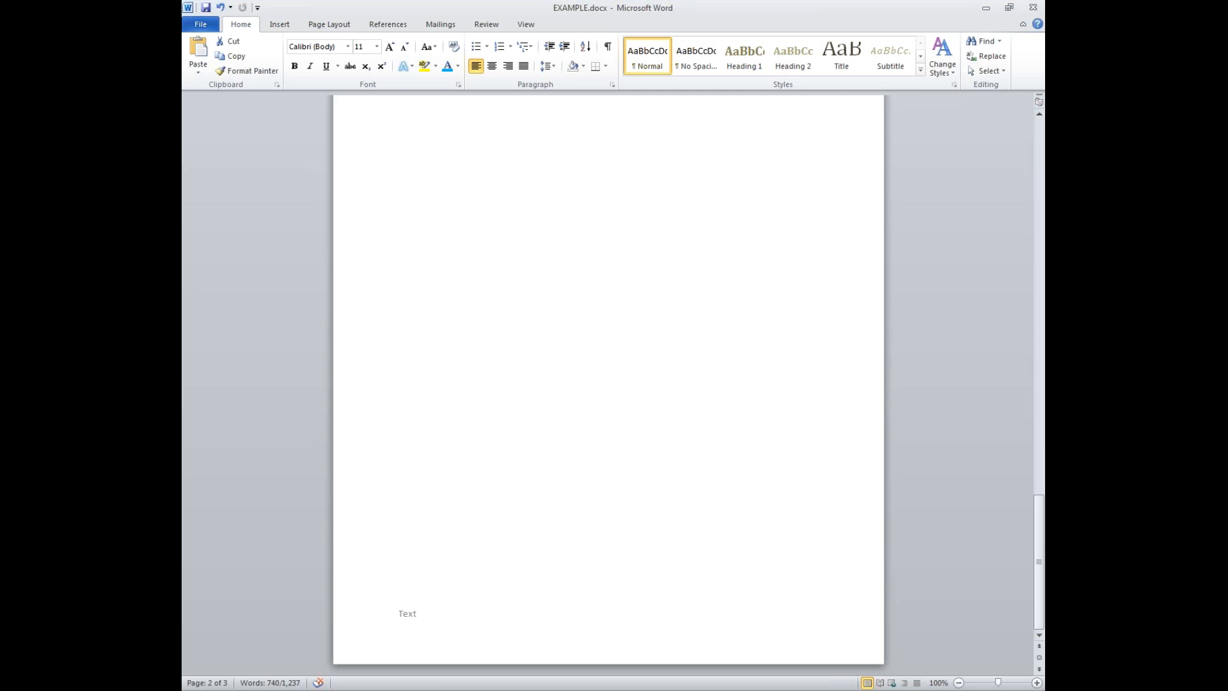
- Select the text from the top through Example 3 and set it to two columns
{"action": "scroll", "coordinate": [610, 203], "scroll_direction": "up", "scroll_amount": 20}
{"action": "scroll", "coordinate": [609, 202], "scroll_direction": "up", "scroll_amount": 5}
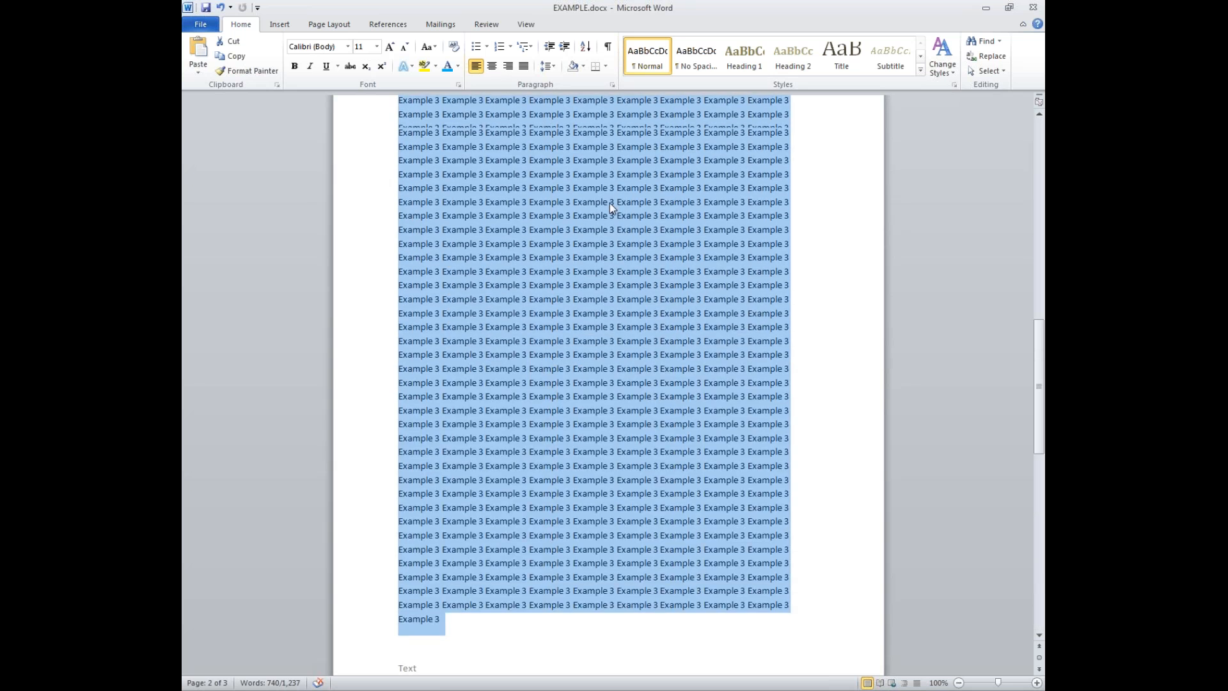
{"action": "scroll", "coordinate": [609, 202], "scroll_direction": "up", "scroll_amount": 15}
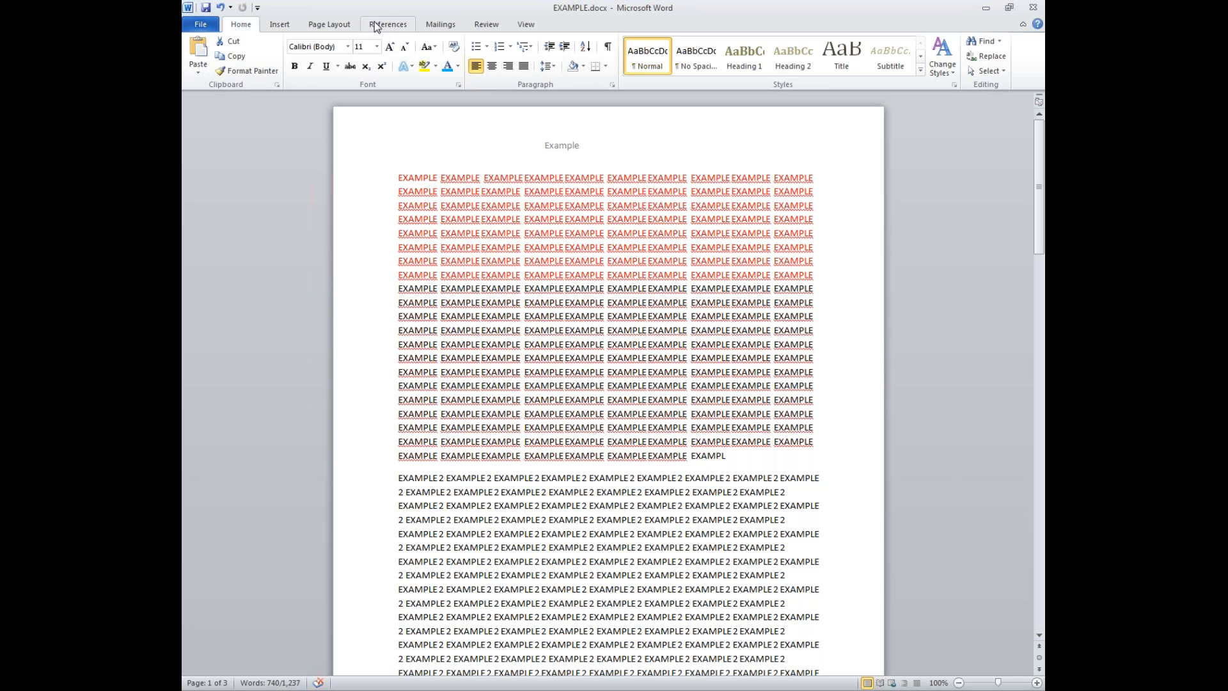
{"action": "left_click", "coordinate": [347, 25]}
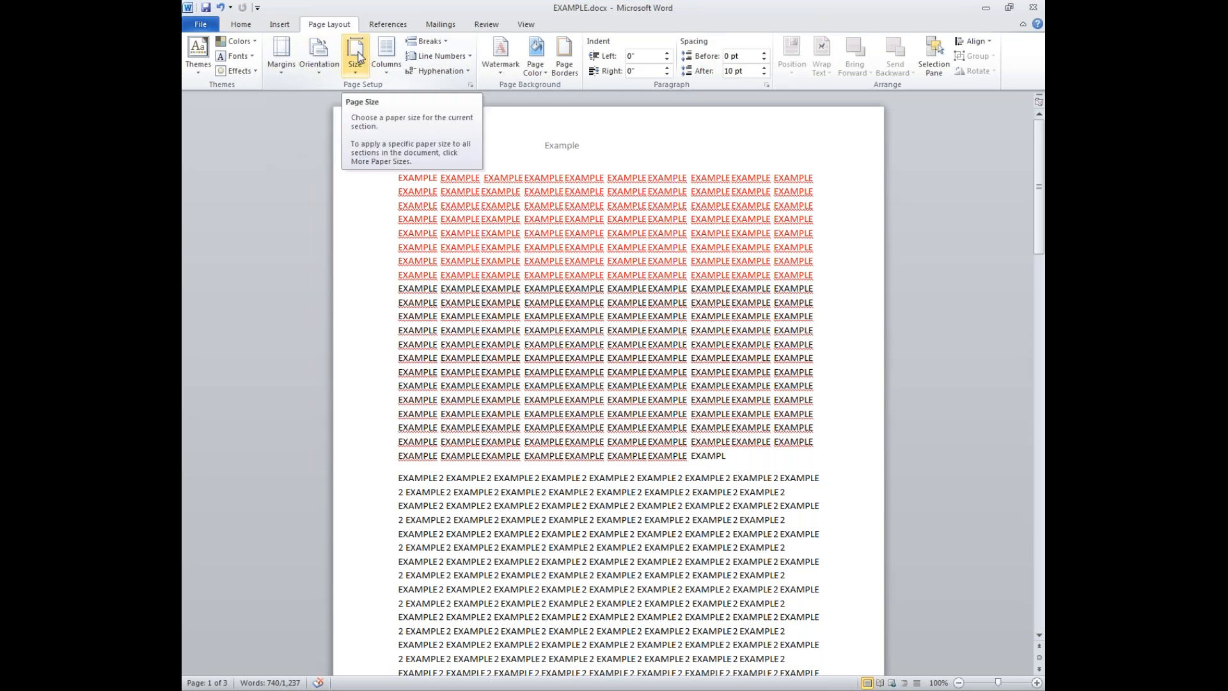
{"action": "left_click_drag", "start_coordinate": [384, 180], "coordinate": [767, 624]}
{"action": "scroll", "coordinate": [656, 516], "scroll_direction": "up", "scroll_amount": 3}
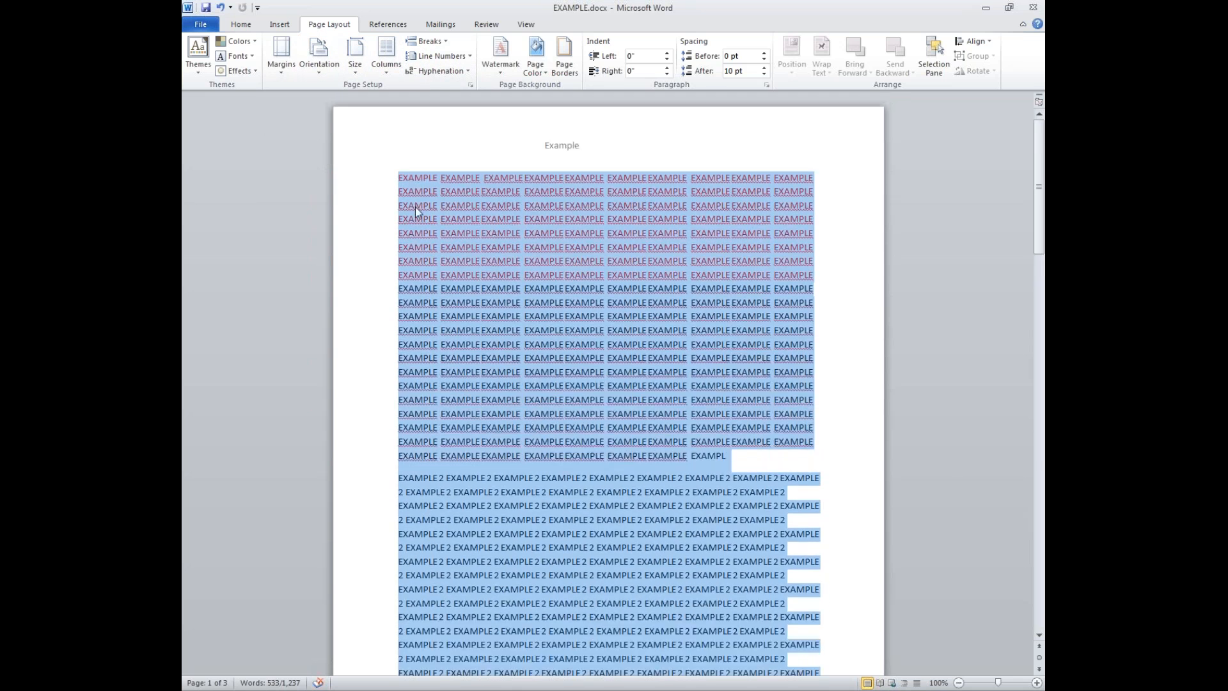
{"action": "left_click", "coordinate": [386, 69]}
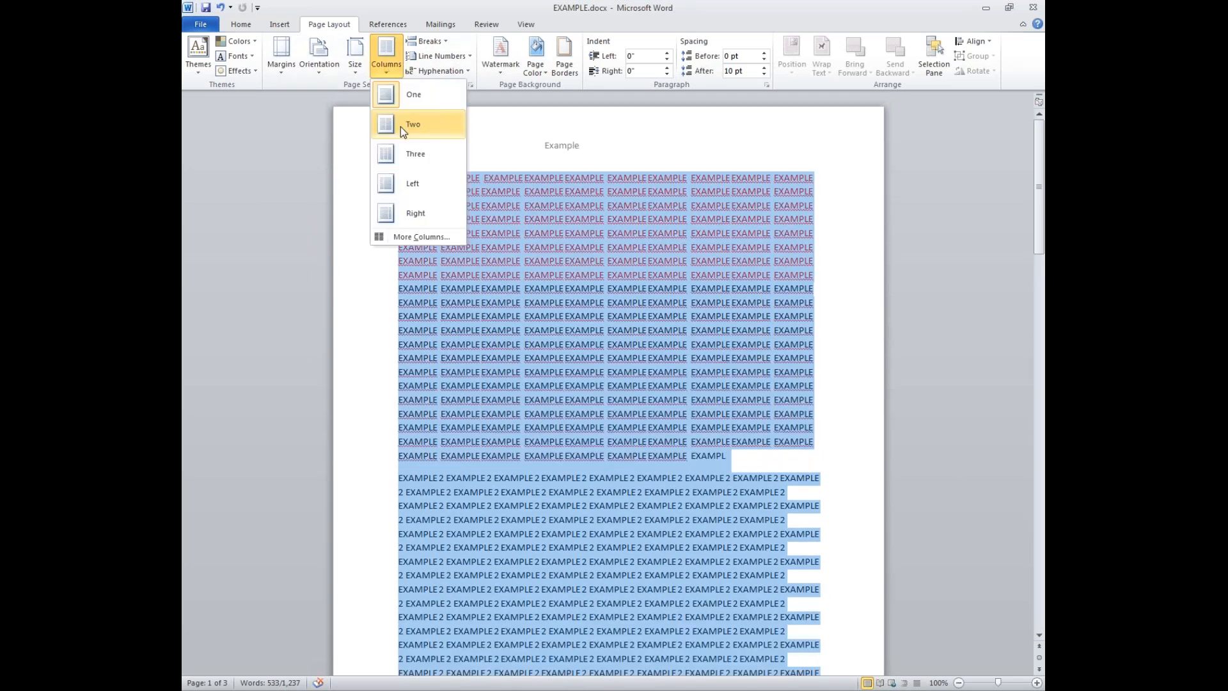
{"action": "left_click", "coordinate": [400, 127]}
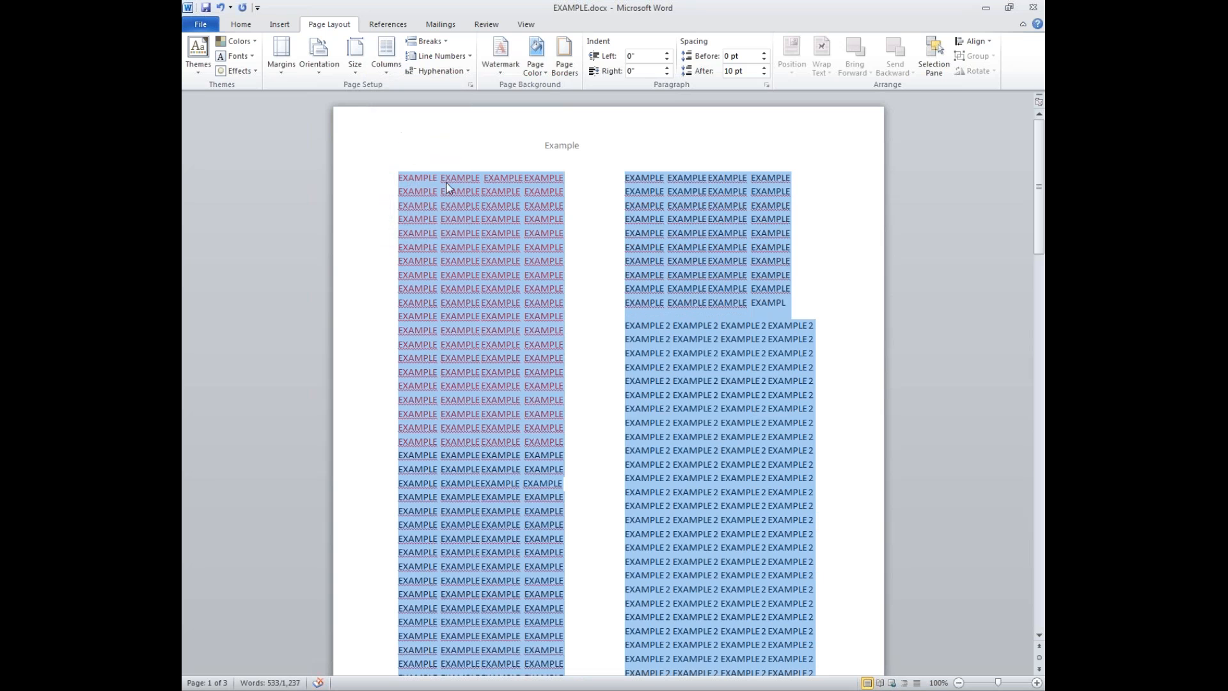
{"action": "left_click", "coordinate": [511, 182]}
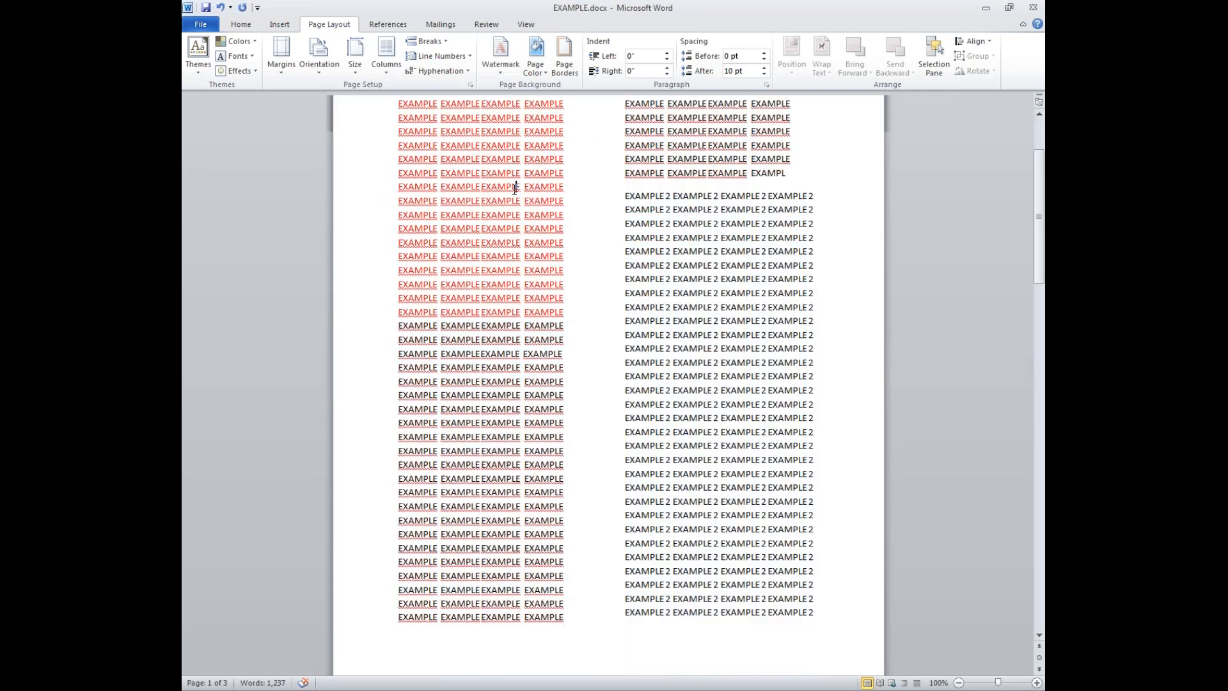
- Reselect the two-column text from the left column's top through the Example 3 text
{"action": "left_click_drag", "start_coordinate": [398, 178], "coordinate": [565, 668]}
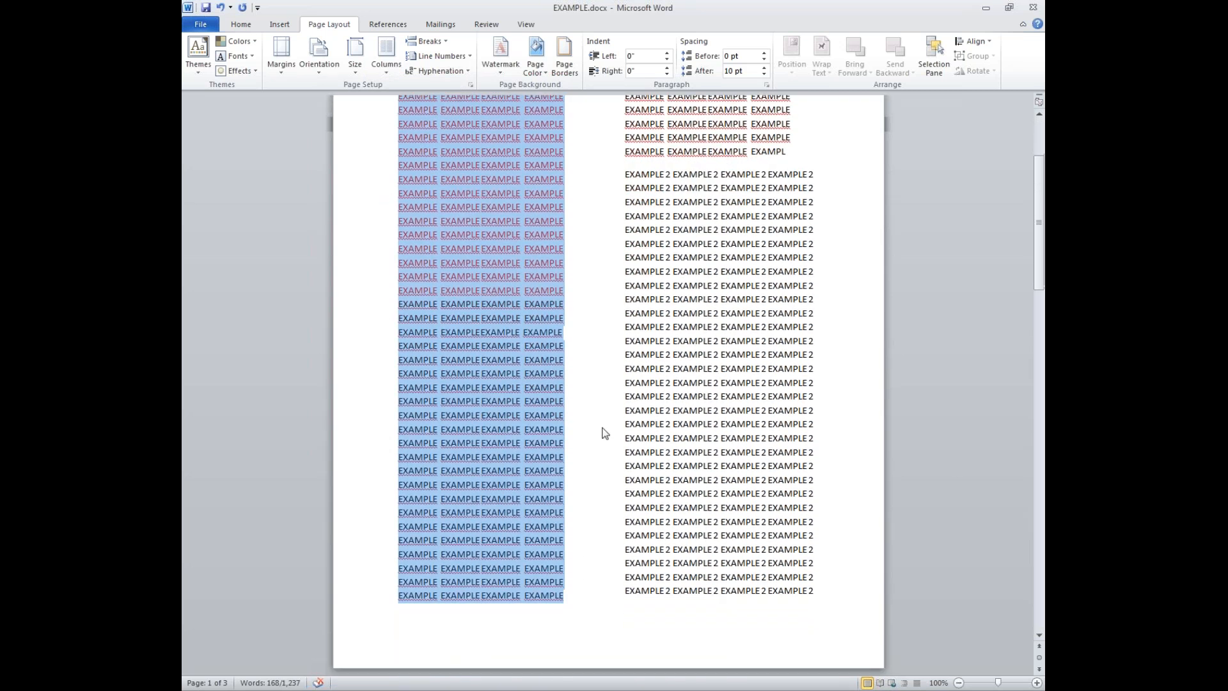
{"action": "scroll", "coordinate": [605, 432], "scroll_direction": "up", "scroll_amount": 3}
{"action": "left_click_drag", "start_coordinate": [624, 172], "coordinate": [776, 543]}
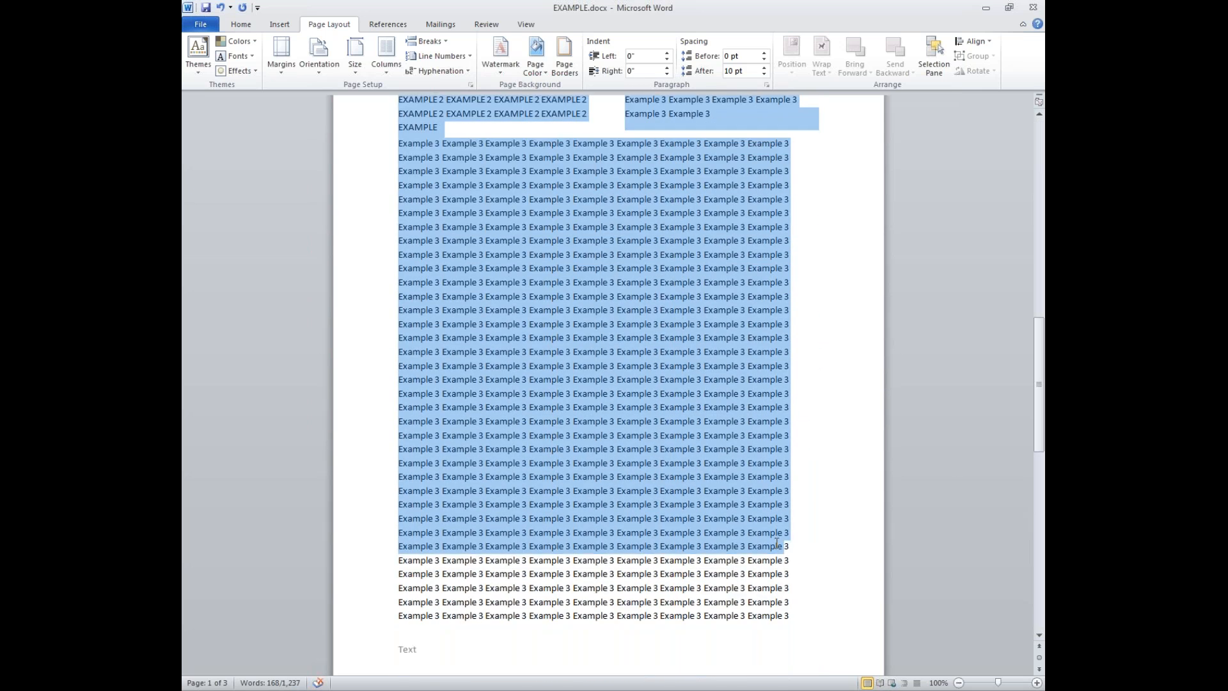
{"action": "left_click_drag", "start_coordinate": [776, 543], "coordinate": [776, 544]}
{"action": "scroll", "coordinate": [398, 510], "scroll_direction": "up", "scroll_amount": 1}
{"action": "scroll", "coordinate": [608, 385], "scroll_direction": "up", "scroll_amount": 2}
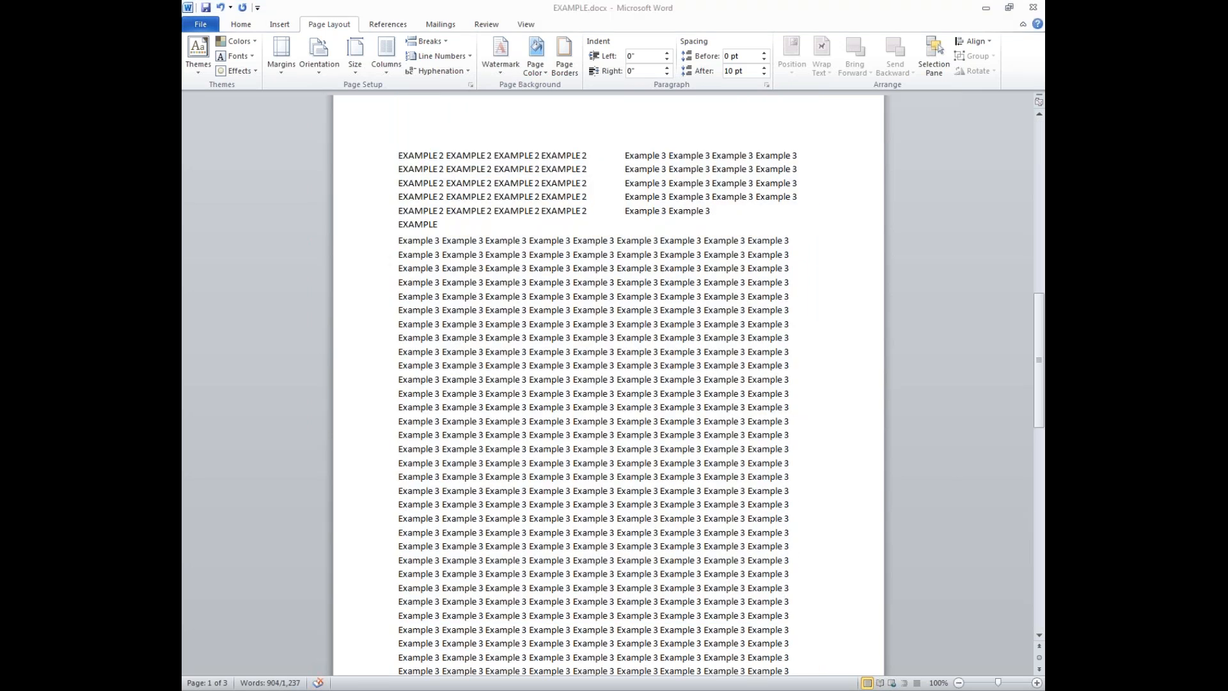
{"action": "scroll", "coordinate": [609, 503], "scroll_direction": "up", "scroll_amount": 20}
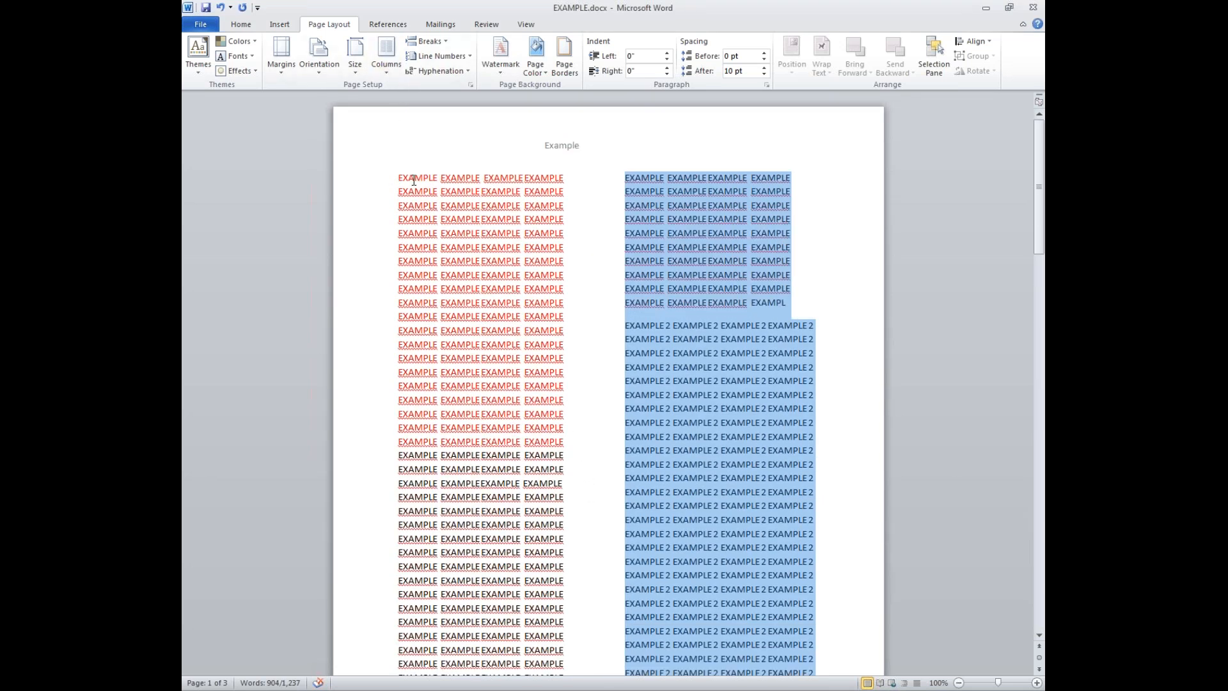
{"action": "left_click_drag", "start_coordinate": [414, 181], "coordinate": [792, 672]}
{"action": "left_click", "coordinate": [397, 72]}
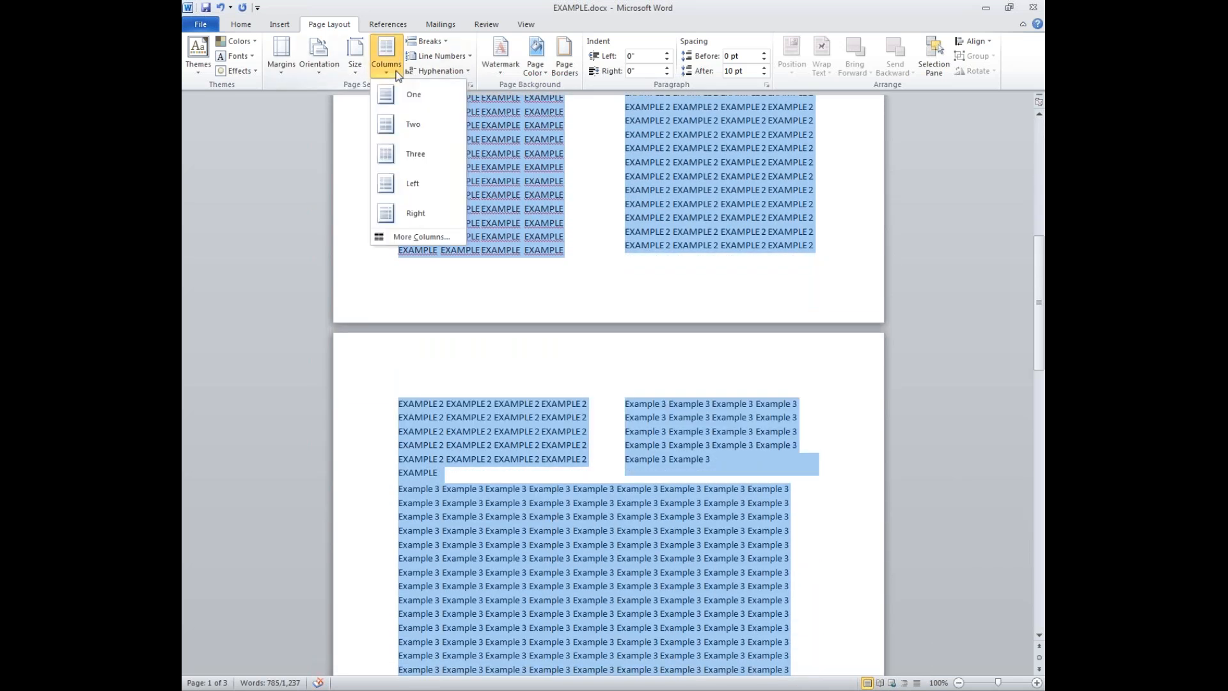
- Set the selected text to One column, glancing at Breaks and Line Numbers without changes
{"action": "left_click", "coordinate": [397, 91]}
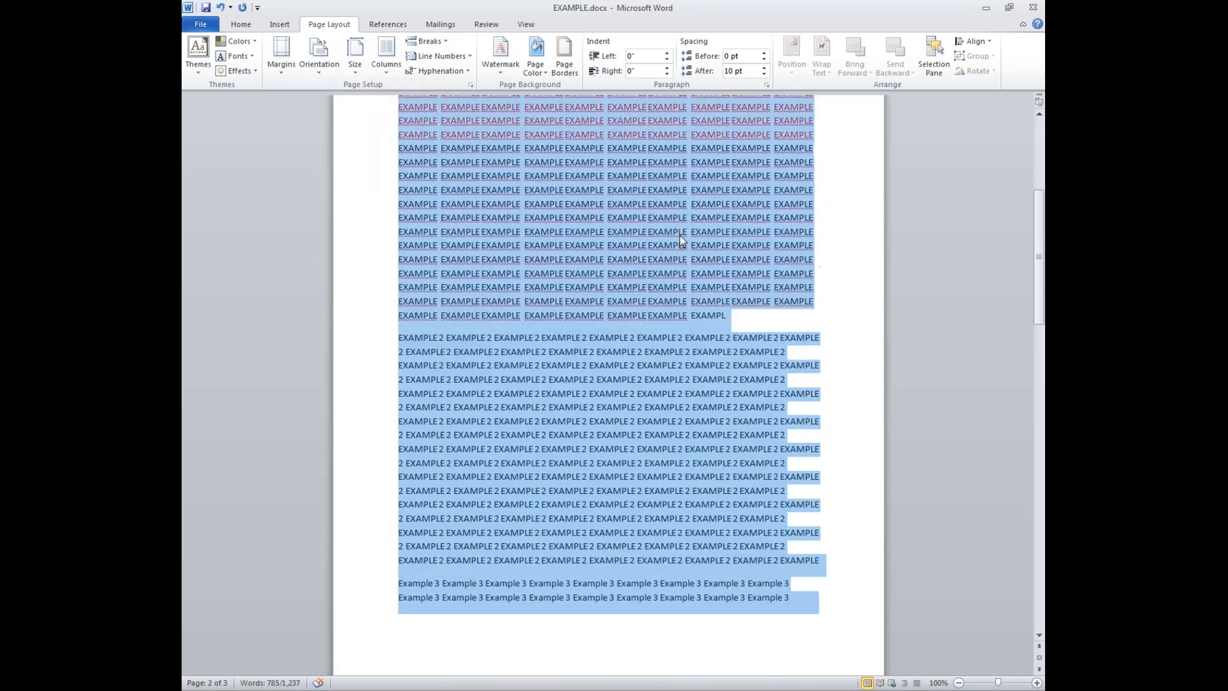
{"action": "scroll", "coordinate": [680, 236], "scroll_direction": "up", "scroll_amount": 4}
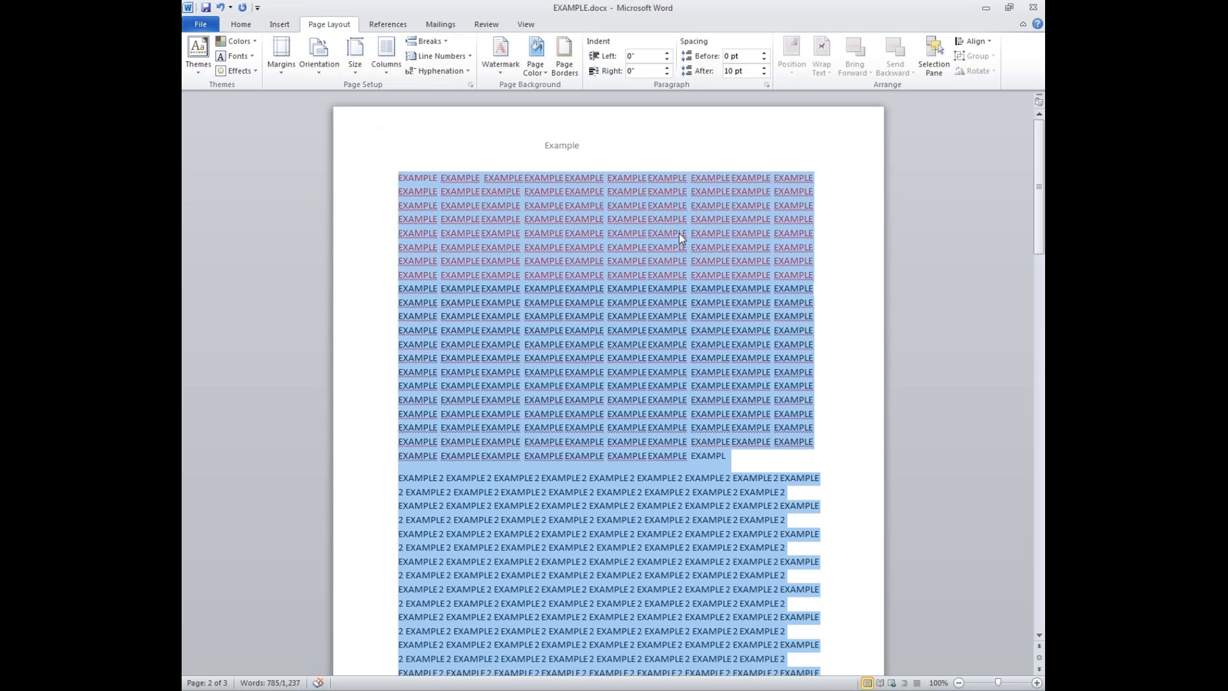
{"action": "left_click", "coordinate": [429, 41]}
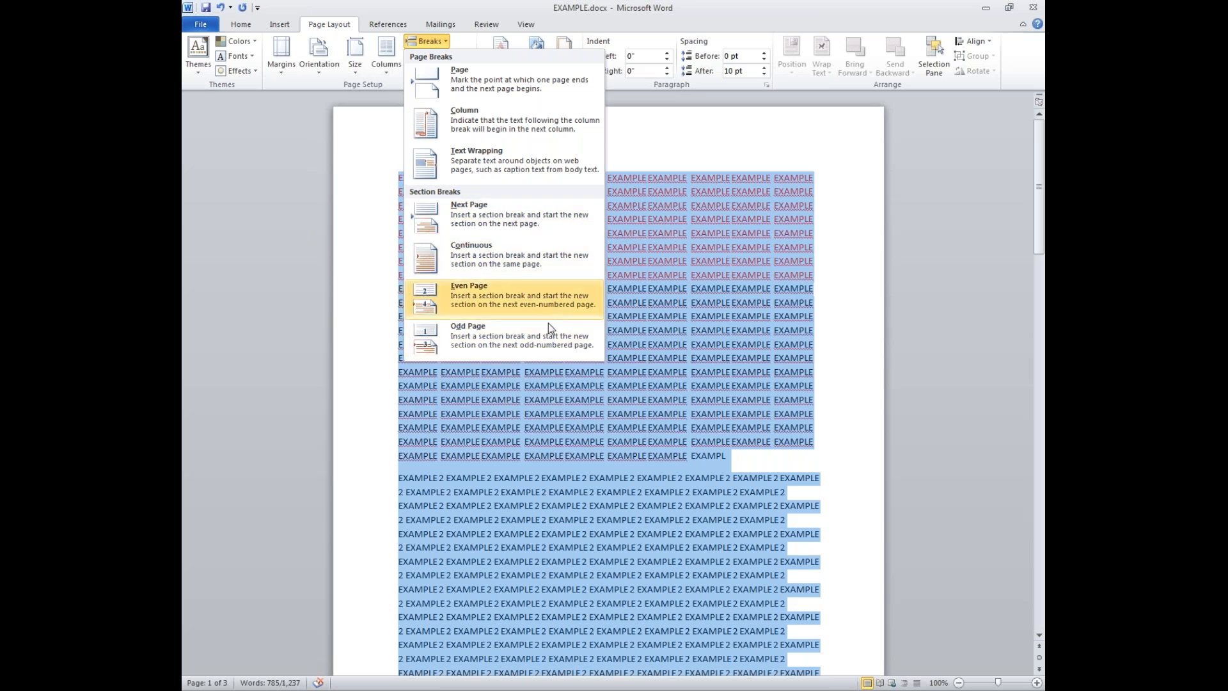
{"action": "left_click", "coordinate": [703, 351]}
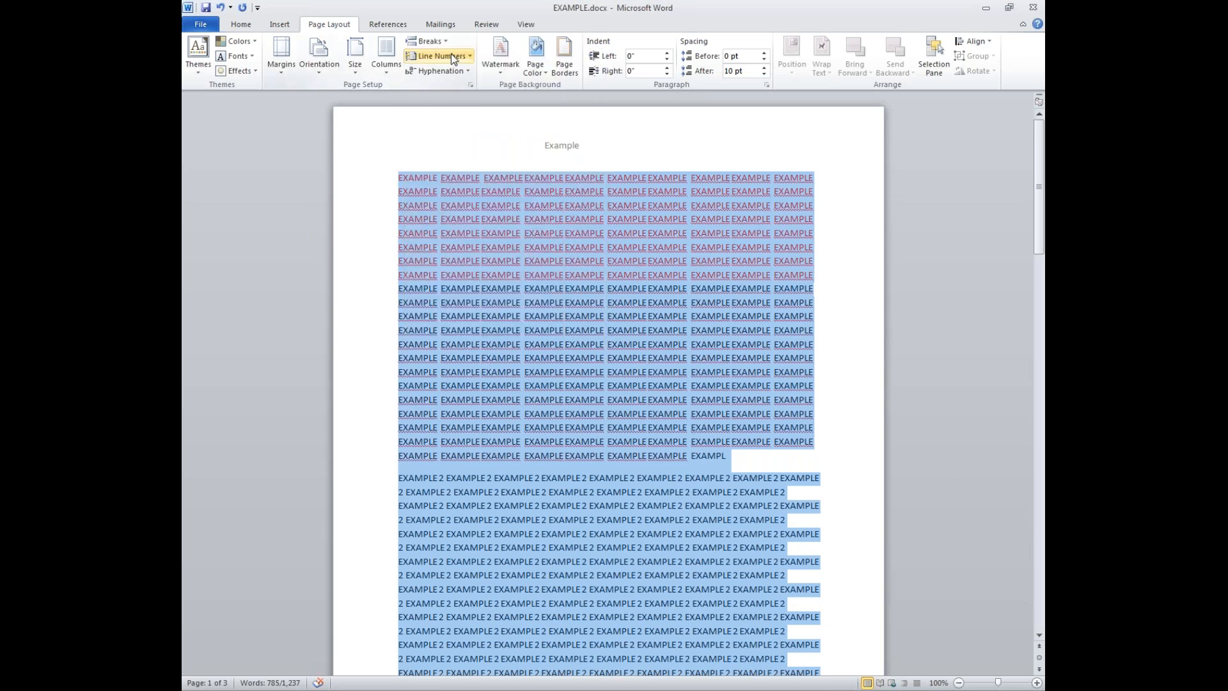
{"action": "left_click", "coordinate": [451, 55]}
{"action": "left_click", "coordinate": [450, 55]}
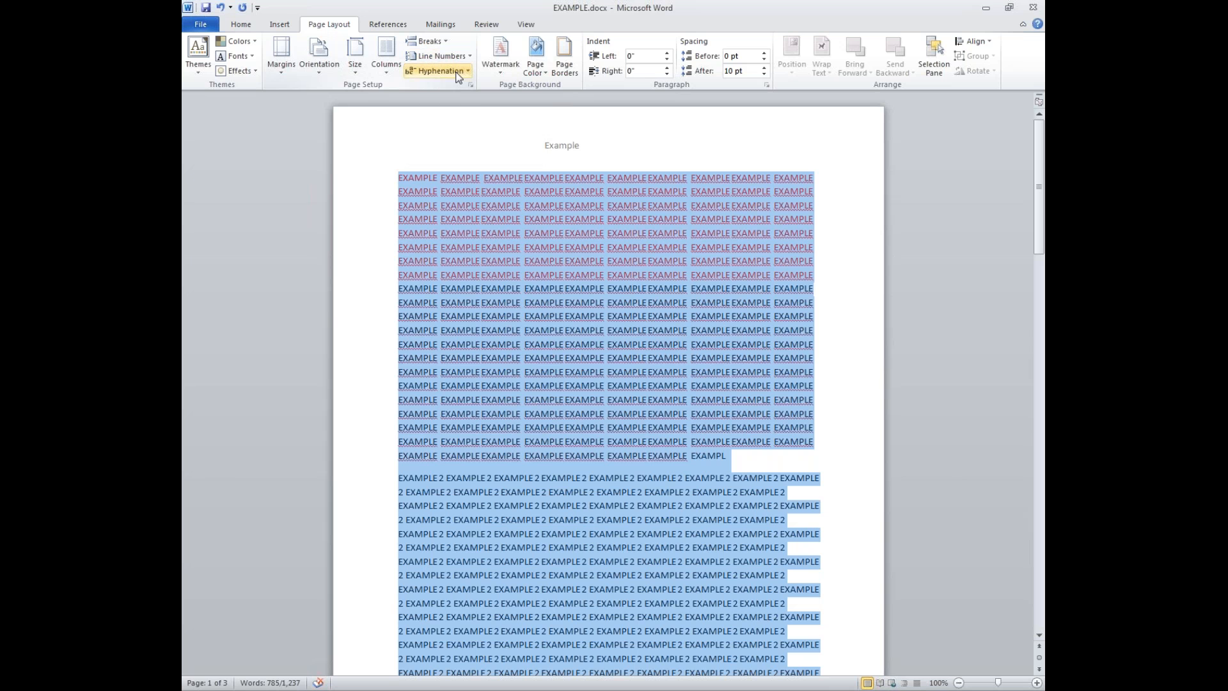
- Replace a trial DRAFT 1 watermark with STOCK IMAGE.jpg as a washed-out picture watermark
{"action": "left_click", "coordinate": [499, 71]}
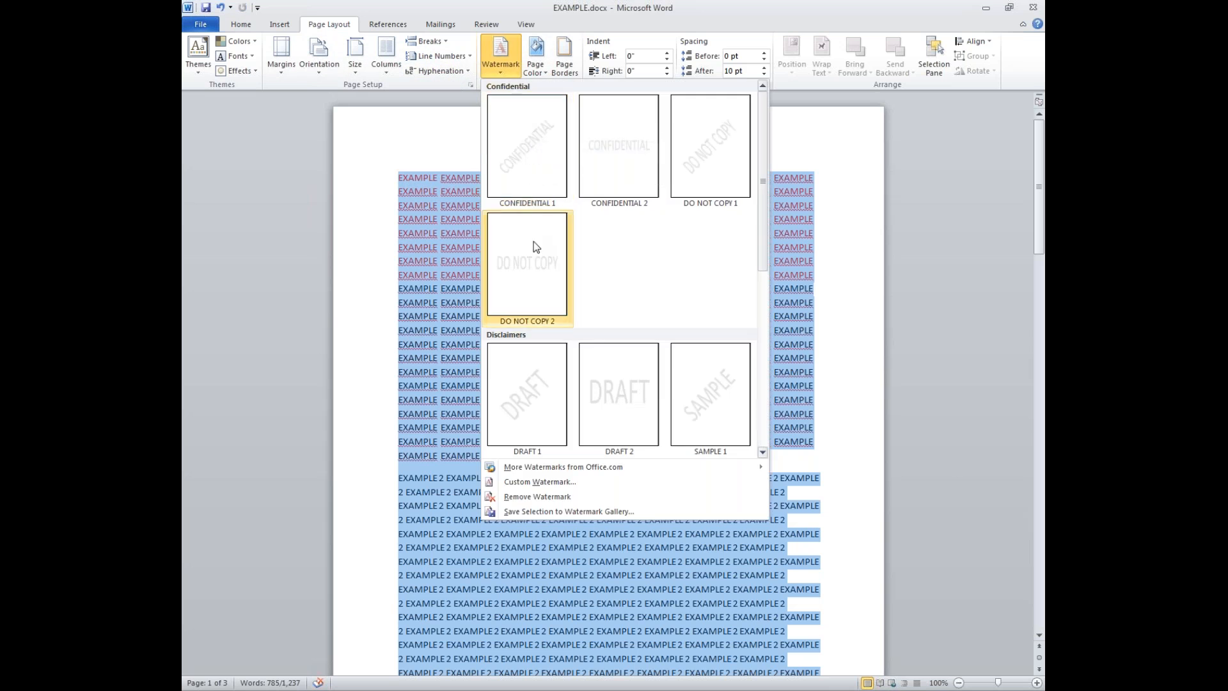
{"action": "left_click", "coordinate": [546, 384]}
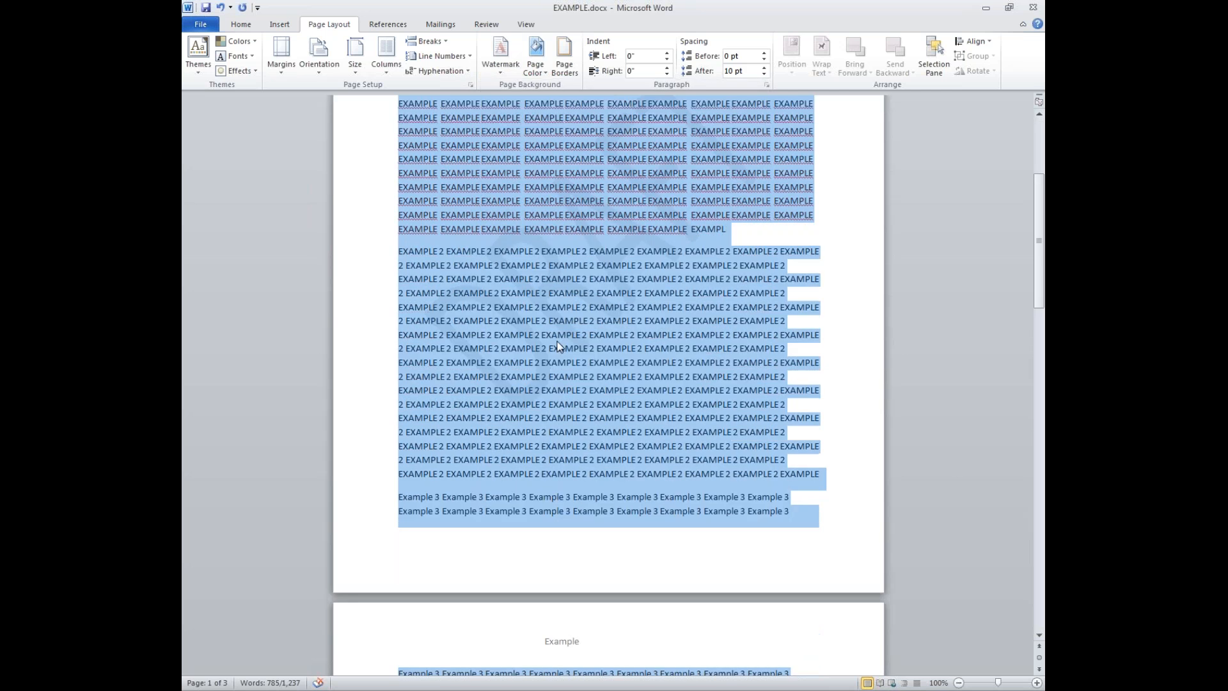
{"action": "left_click", "coordinate": [500, 64]}
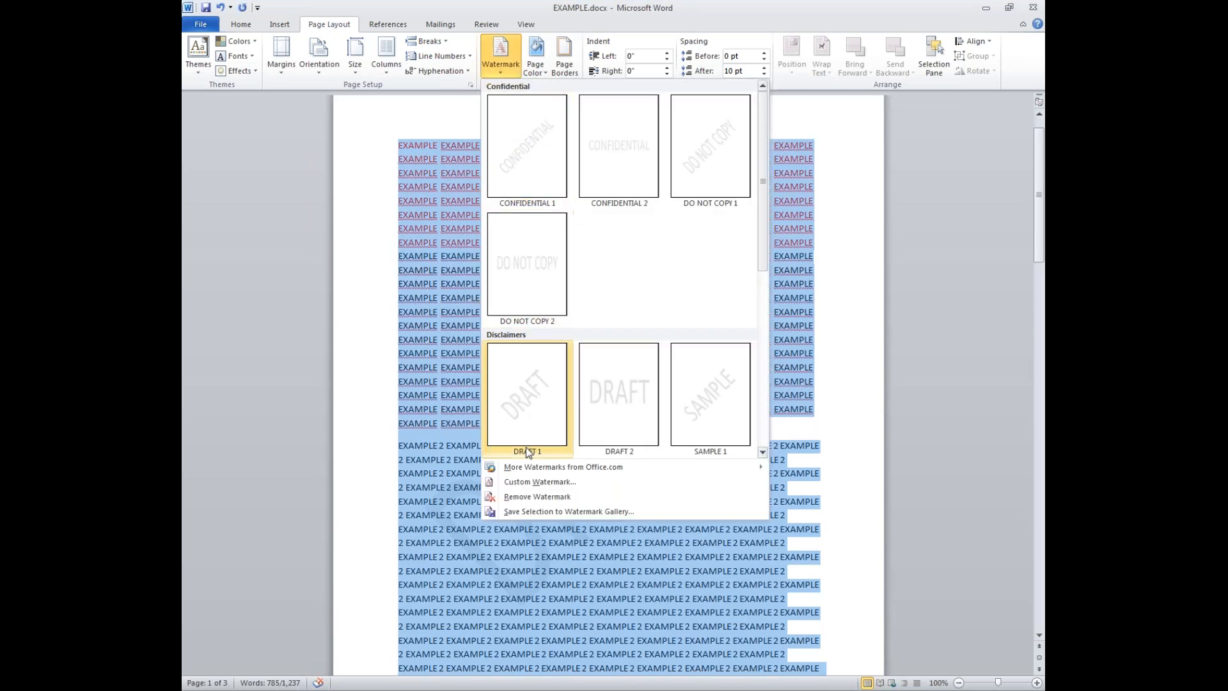
{"action": "left_click", "coordinate": [523, 481]}
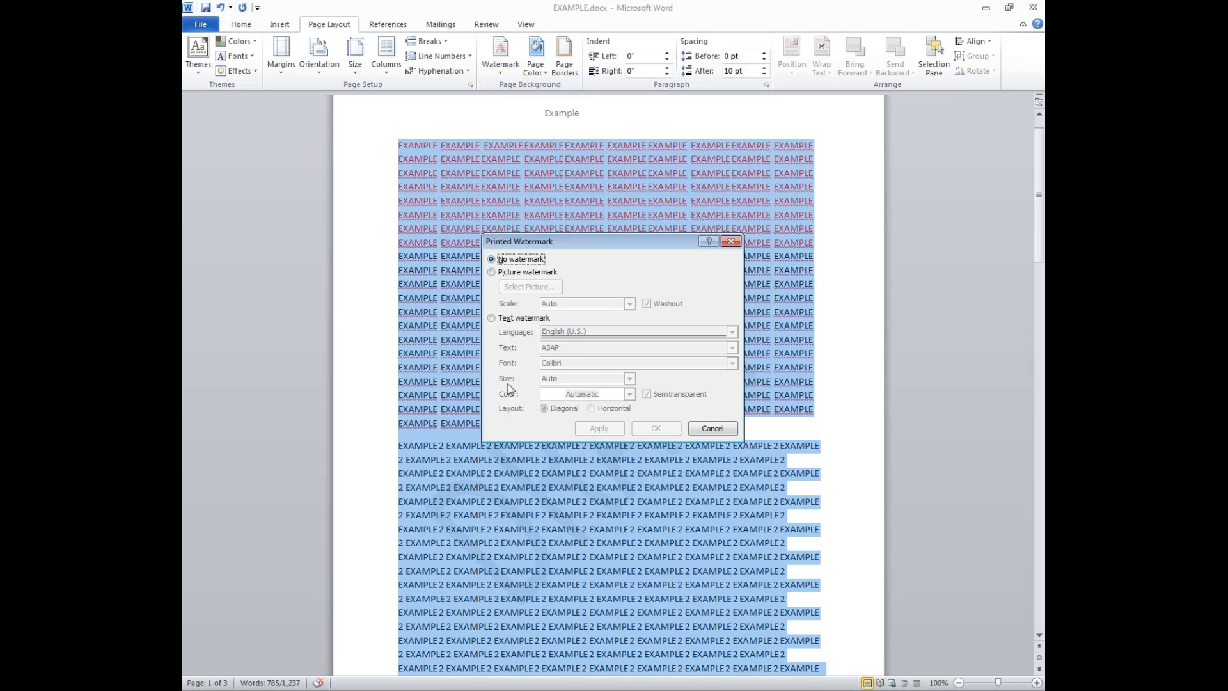
{"action": "left_click", "coordinate": [491, 272]}
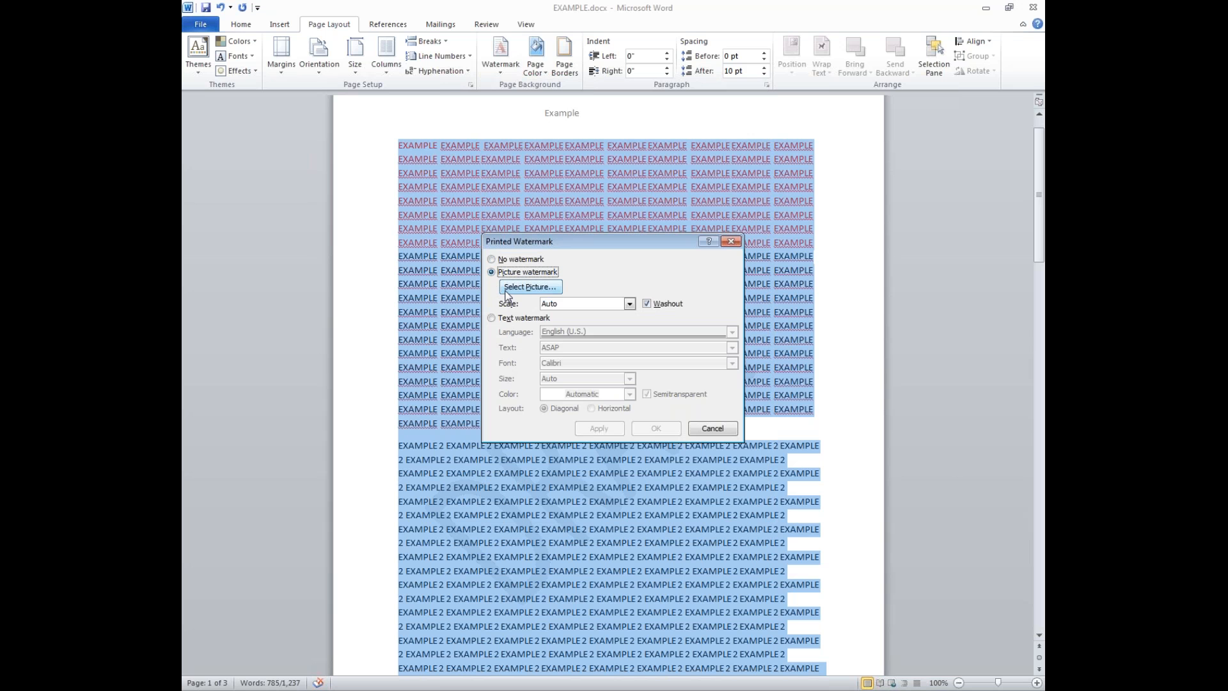
{"action": "left_click", "coordinate": [508, 291]}
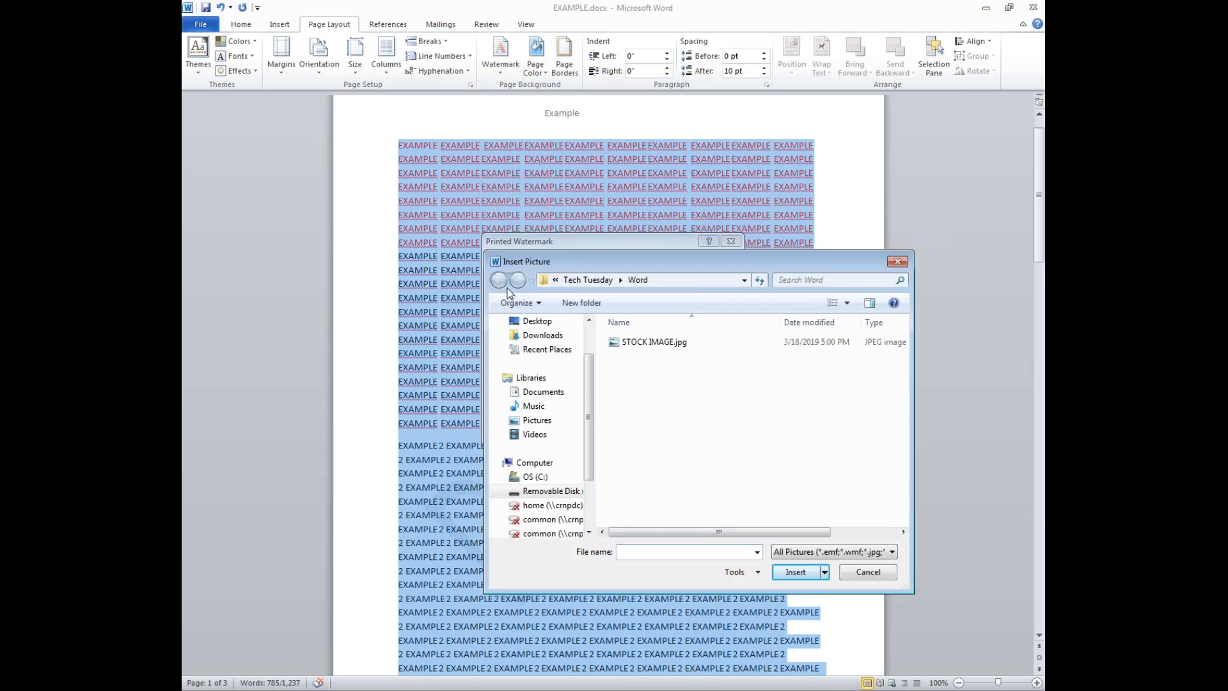
{"action": "left_click", "coordinate": [622, 343]}
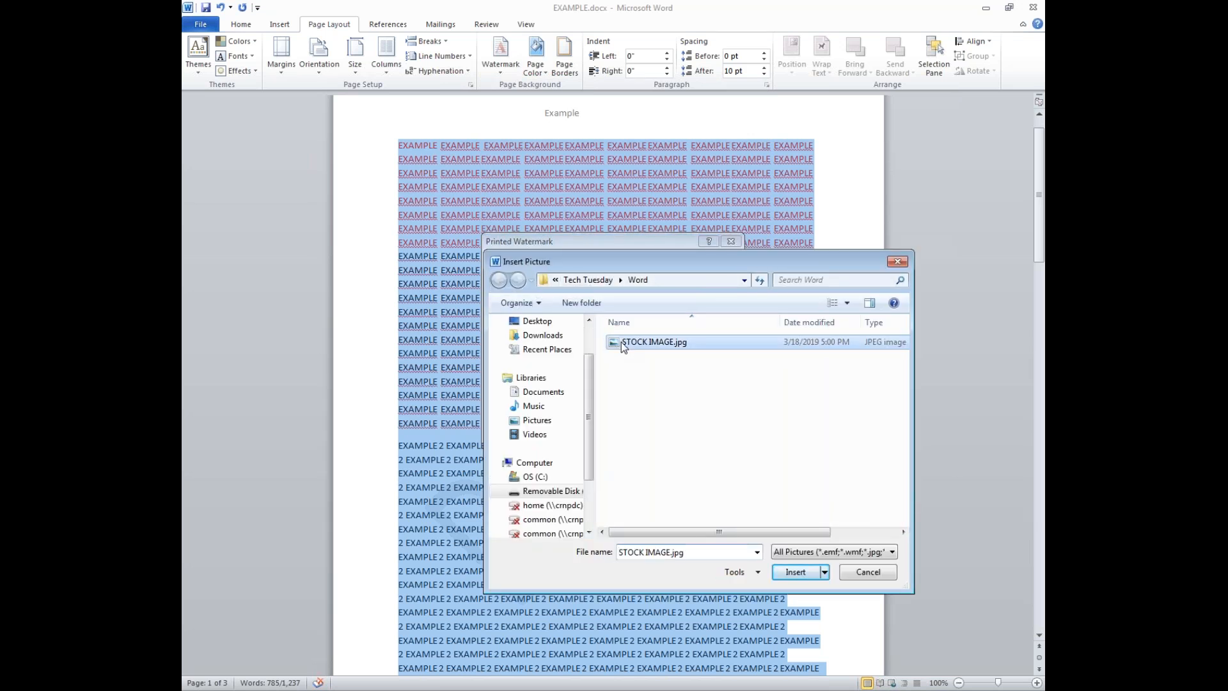
{"action": "left_click", "coordinate": [795, 573]}
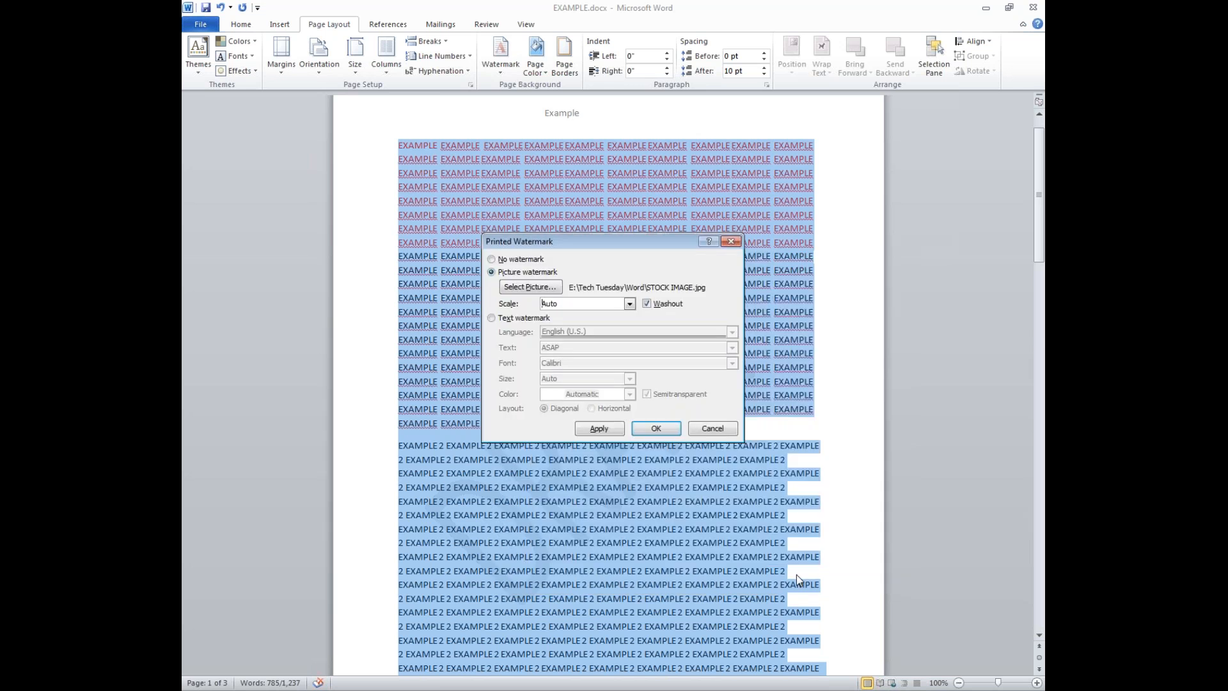
{"action": "left_click", "coordinate": [603, 429]}
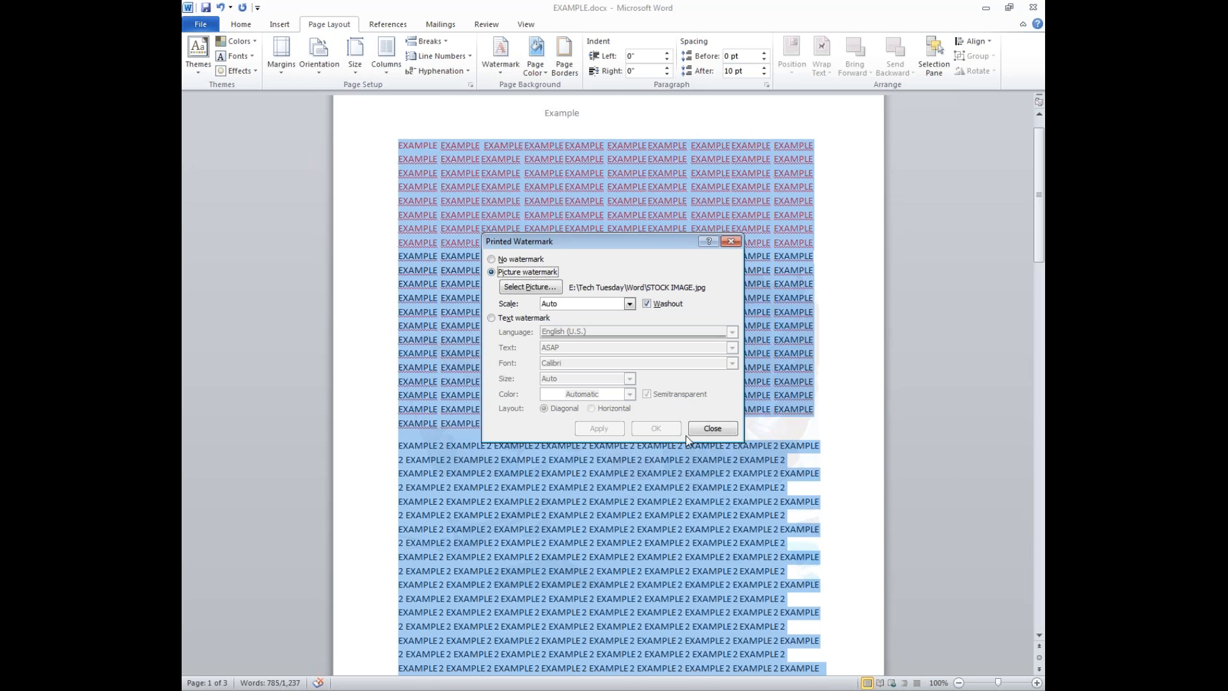
{"action": "left_click", "coordinate": [708, 428]}
{"action": "scroll", "coordinate": [634, 394], "scroll_direction": "down", "scroll_amount": 6}
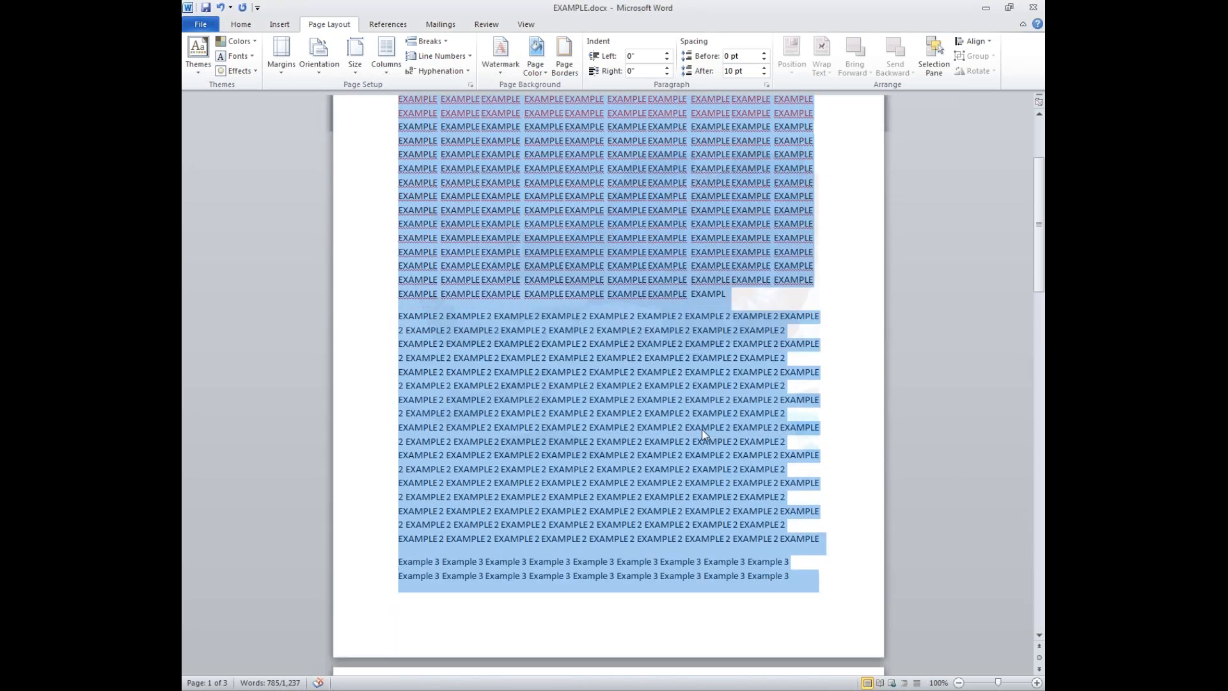
- Delete the body text and undo it, then show the Review tab and select all
{"action": "scroll", "coordinate": [632, 392], "scroll_direction": "up", "scroll_amount": 3}
{"action": "scroll", "coordinate": [735, 527], "scroll_direction": "down", "scroll_amount": 20}
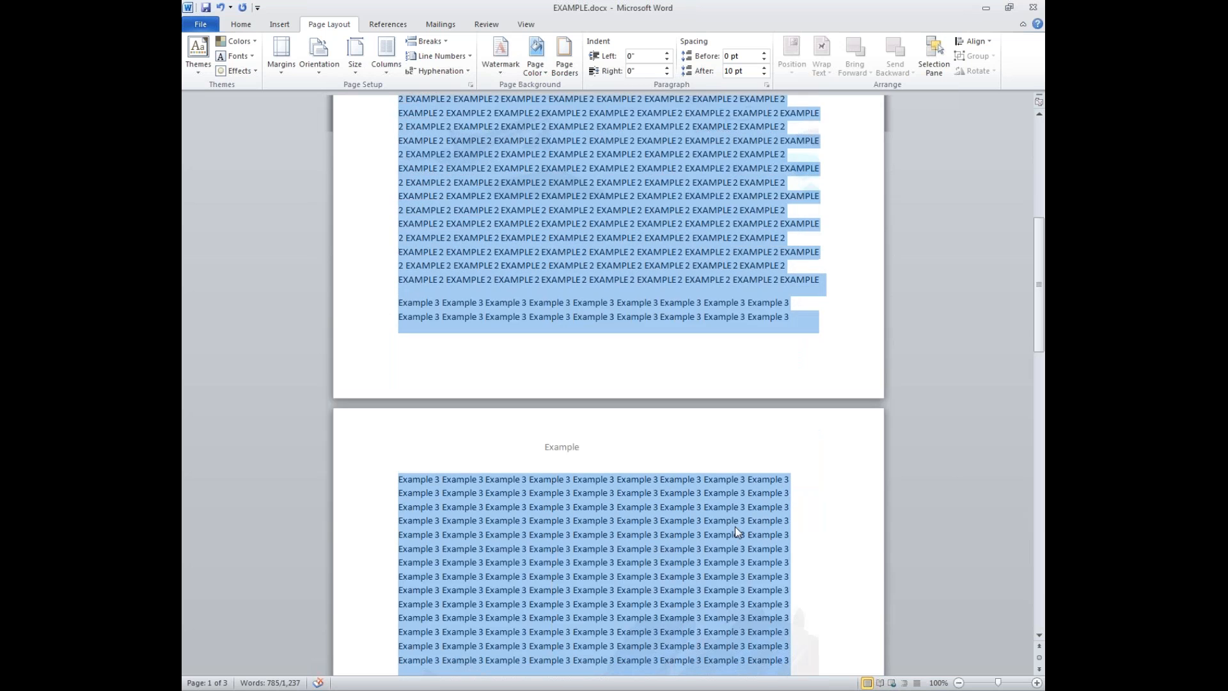
{"action": "left_click_drag", "start_coordinate": [449, 373], "coordinate": [372, 18]}
{"action": "key", "text": "Delete"}
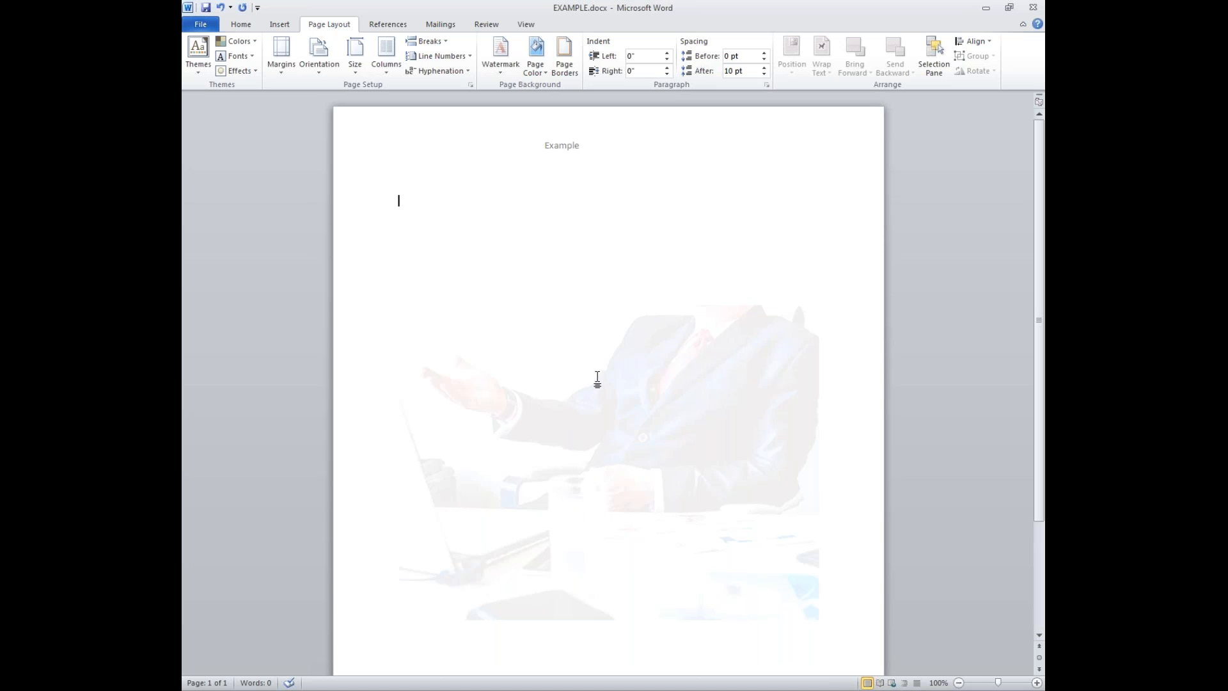
{"action": "key", "text": "ctrl+z"}
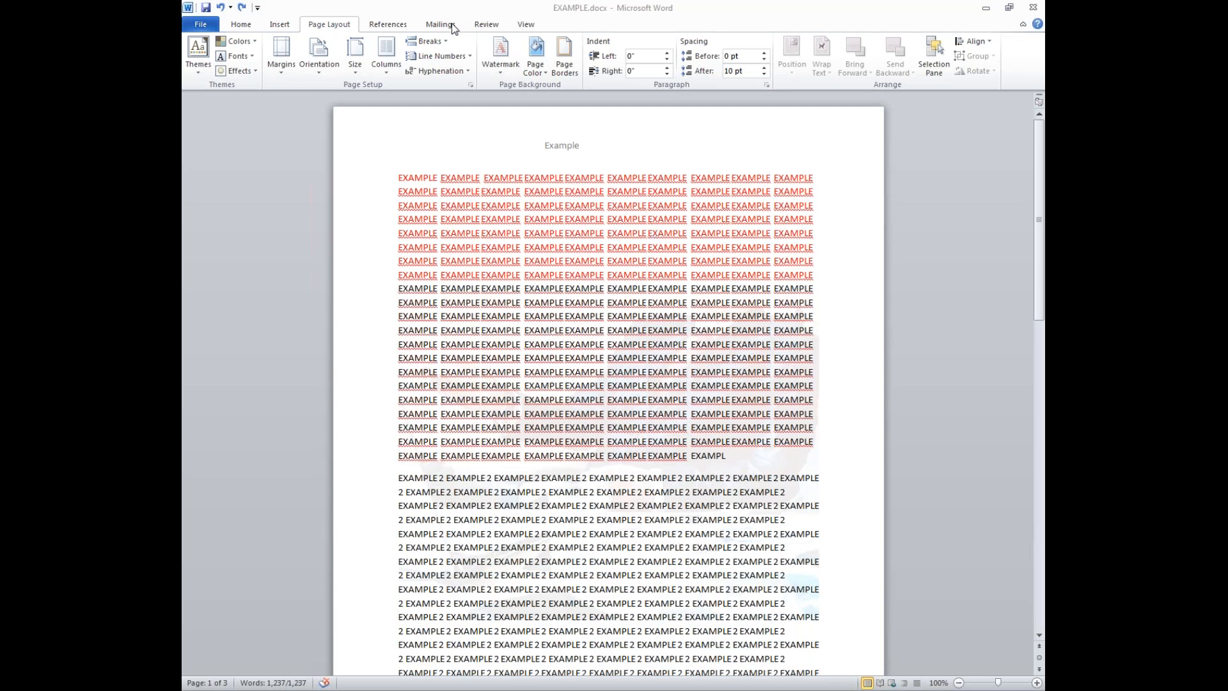
{"action": "left_click", "coordinate": [486, 26]}
{"action": "key", "text": "ctrl+a"}
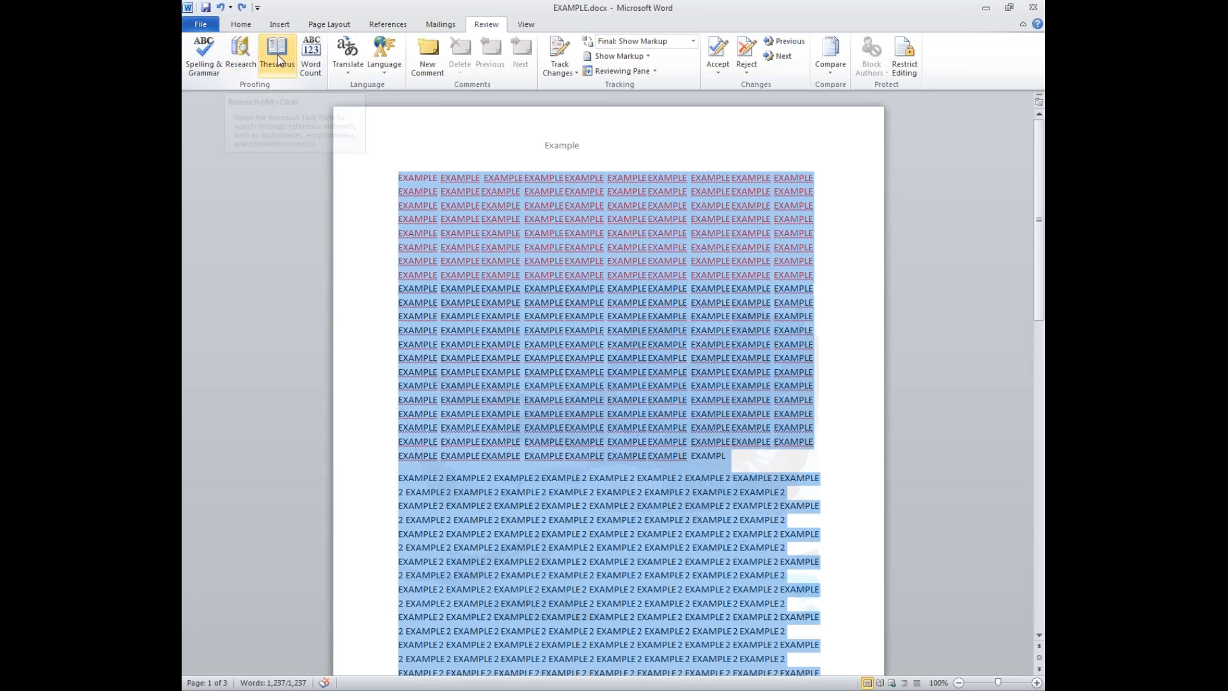
- Check Word Count (3 pages, 1,237 words), close it, and show the View tab
{"action": "left_click", "coordinate": [311, 54]}
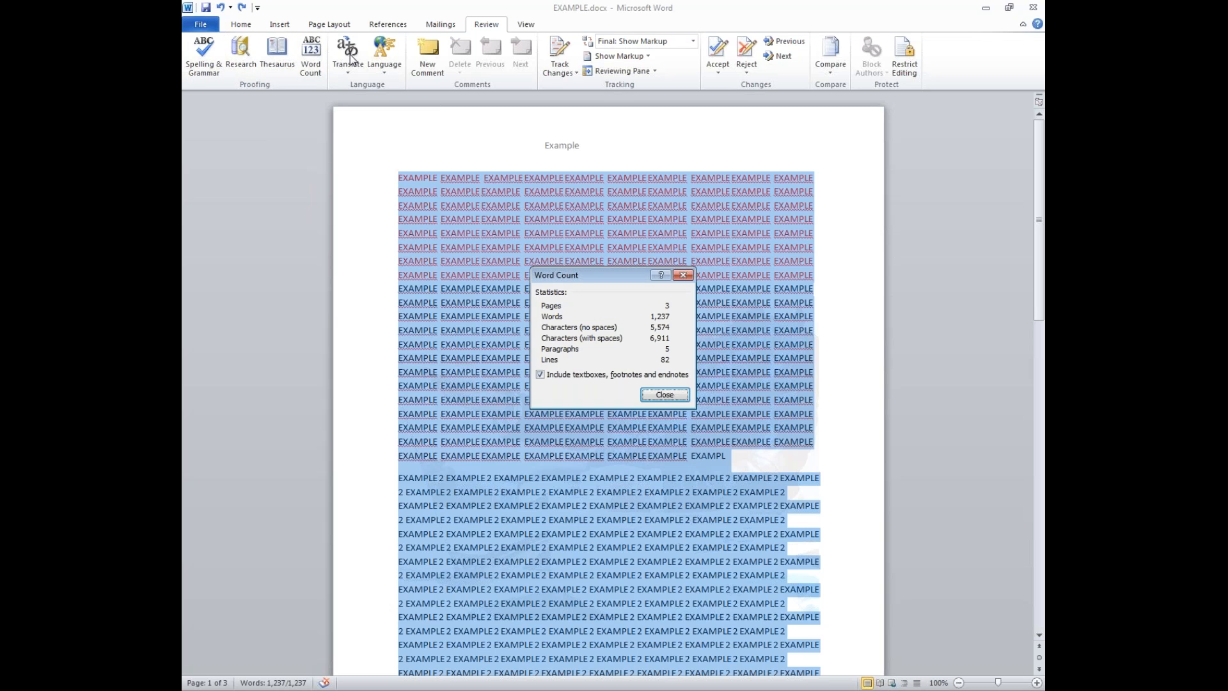
{"action": "left_click", "coordinate": [682, 275]}
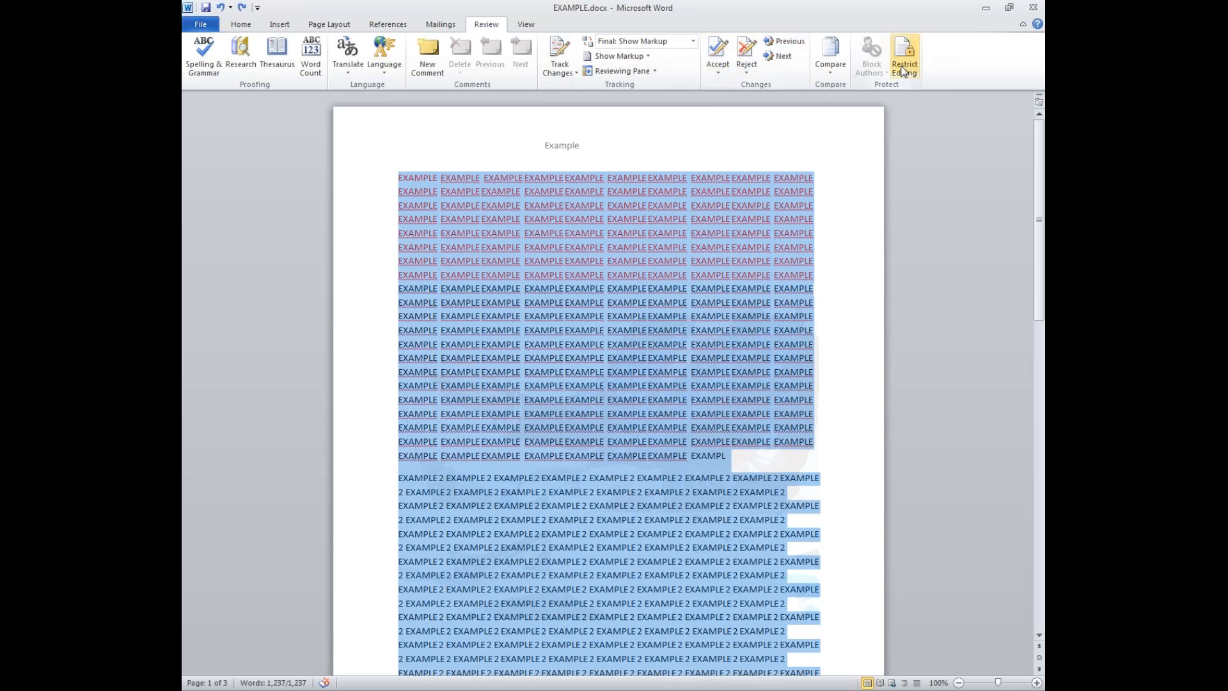
{"action": "left_click", "coordinate": [531, 24]}
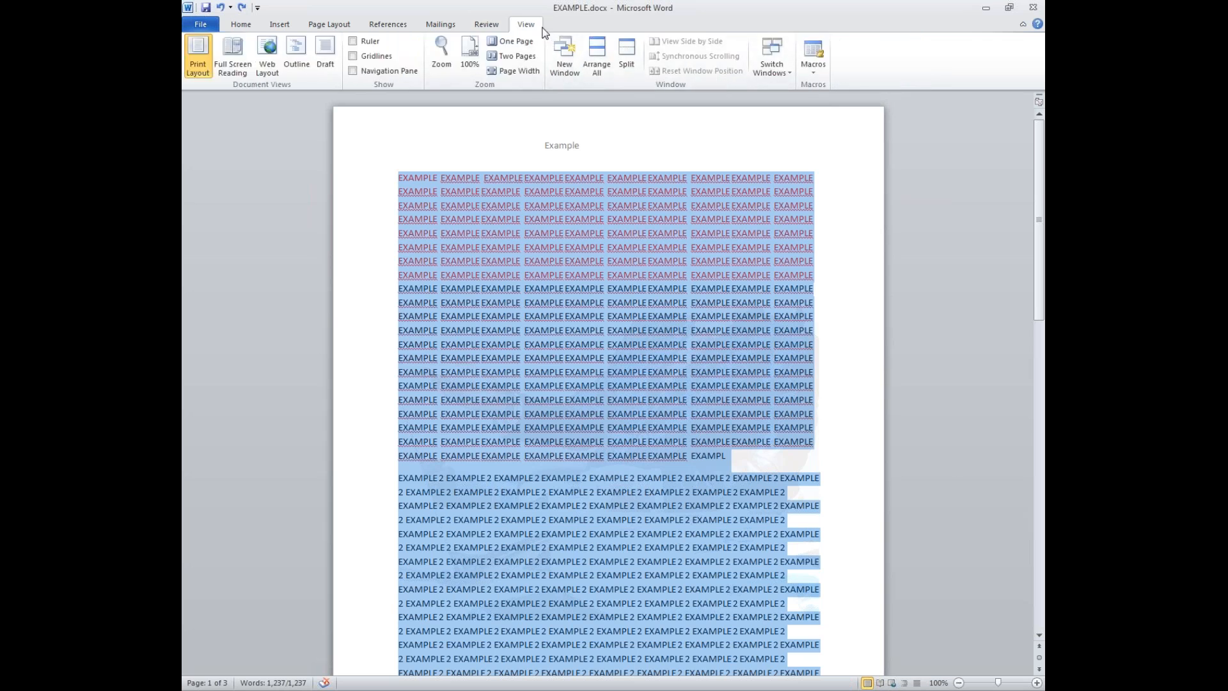
{"action": "left_click", "coordinate": [258, 70]}
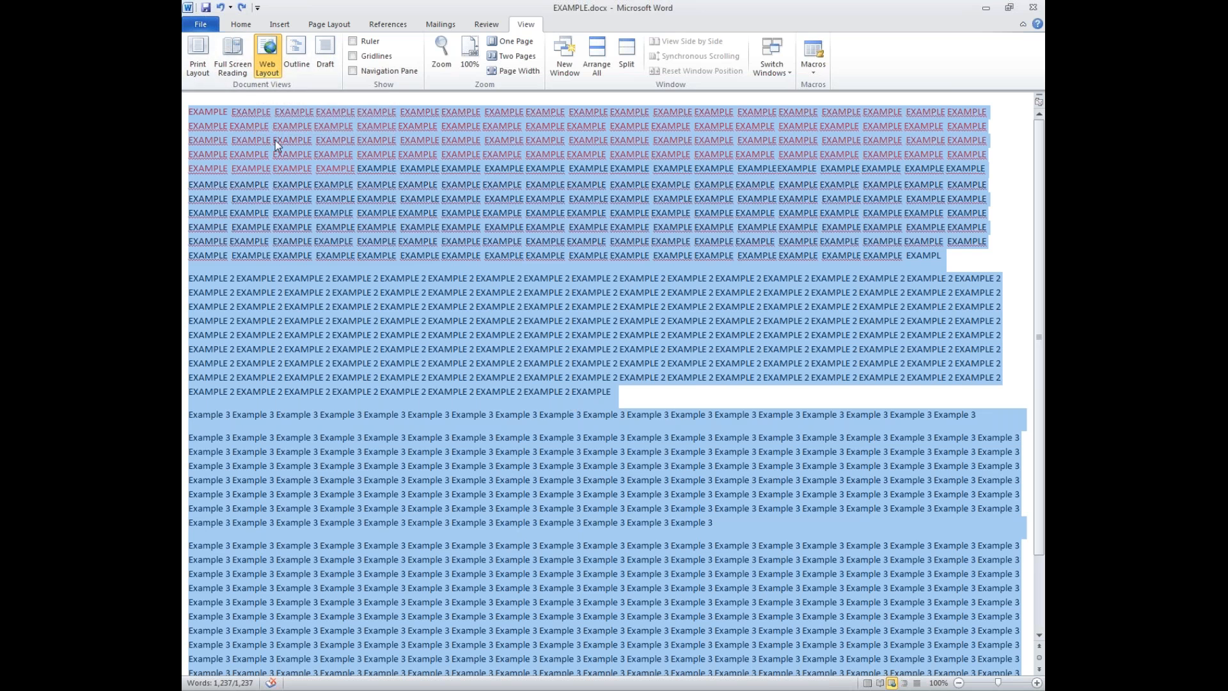
{"action": "left_click", "coordinate": [198, 66]}
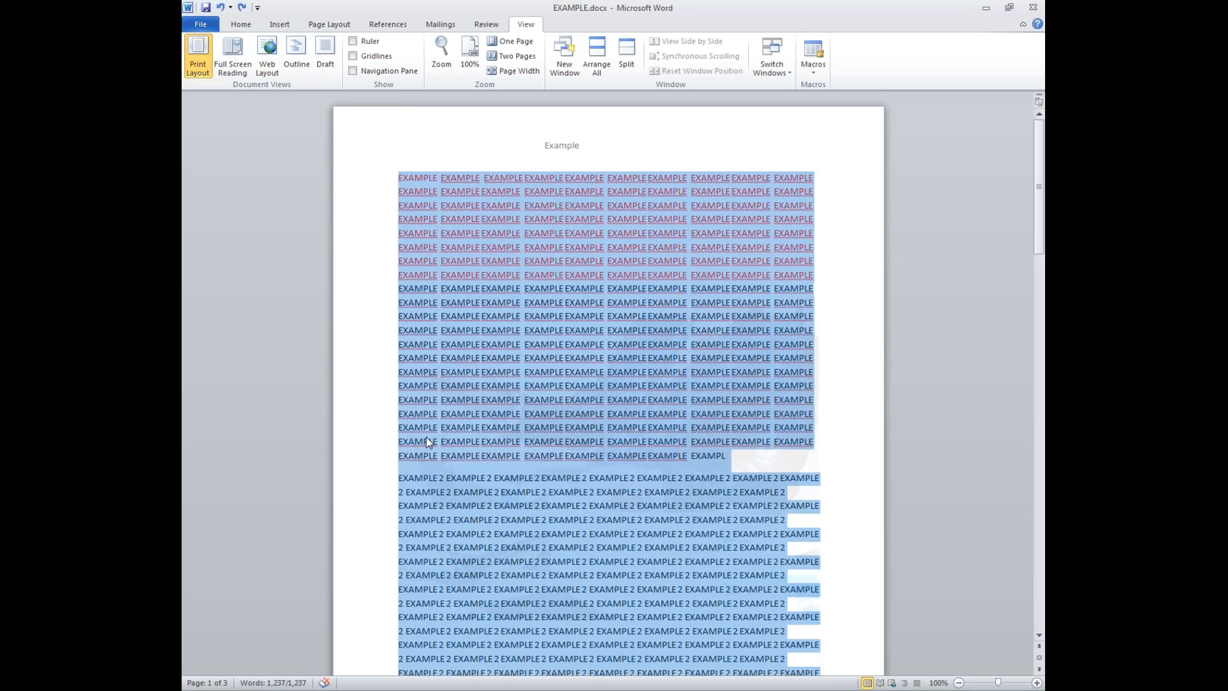
{"action": "left_click", "coordinate": [237, 68]}
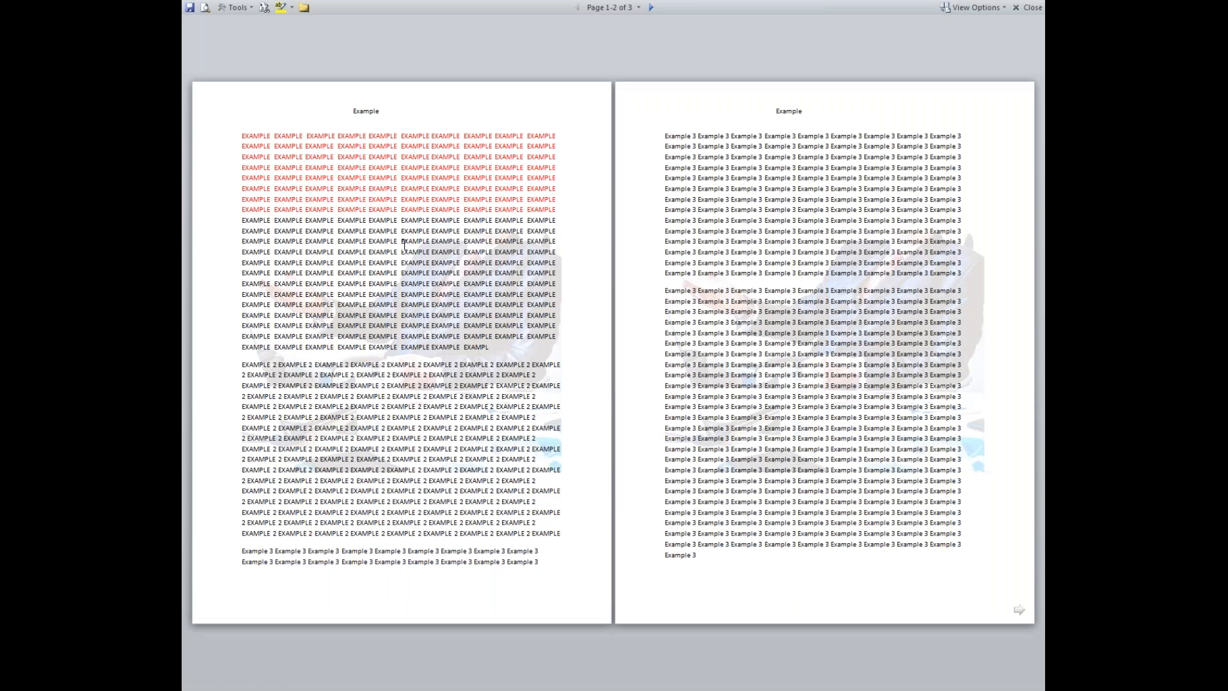
{"action": "scroll", "coordinate": [490, 348], "scroll_direction": "down", "scroll_amount": 1}
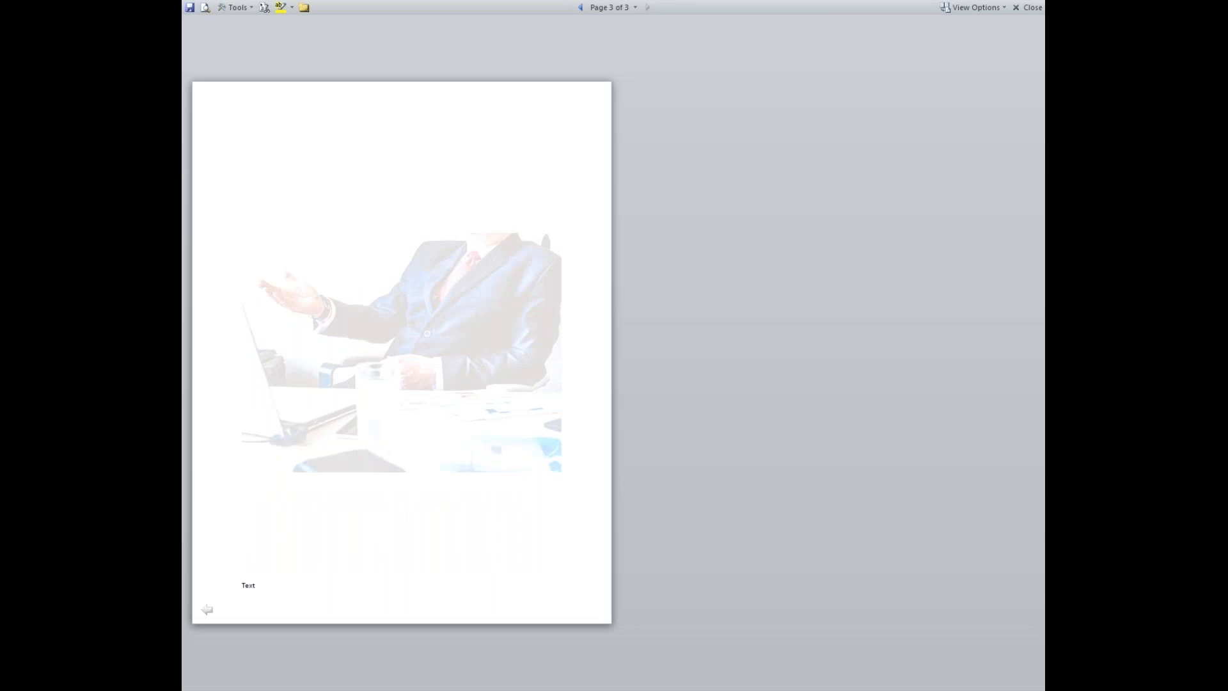
{"action": "scroll", "coordinate": [490, 348], "scroll_direction": "up", "scroll_amount": 1}
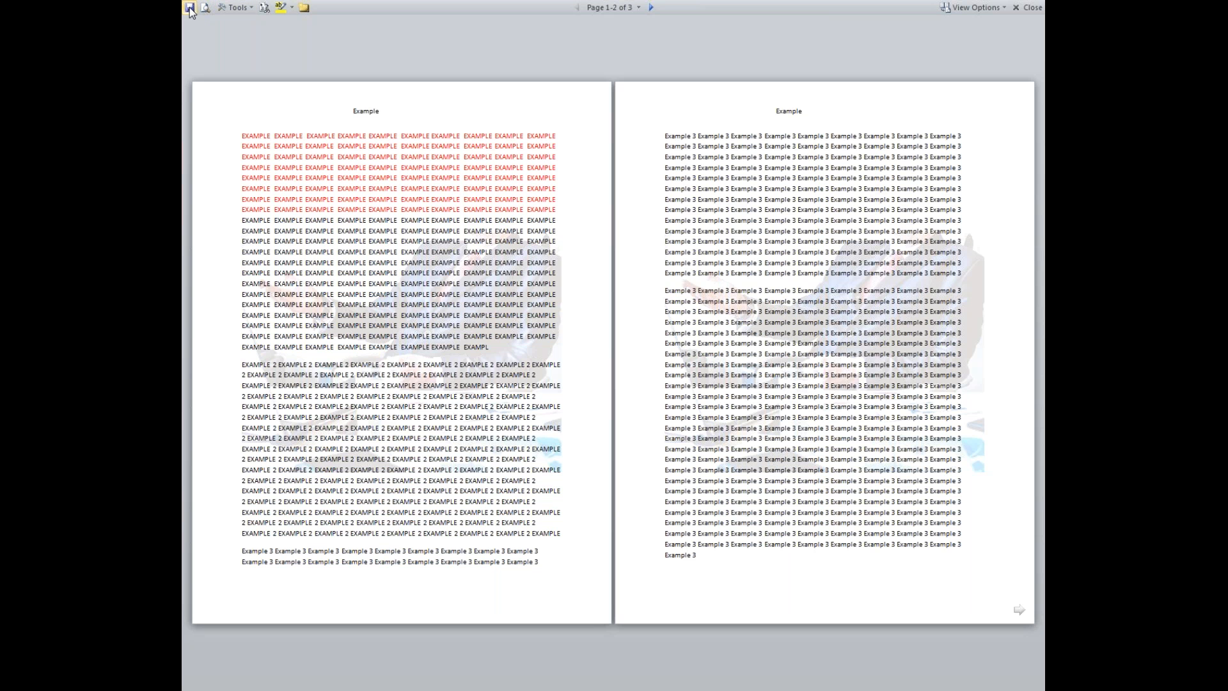
{"action": "left_click", "coordinate": [1027, 8]}
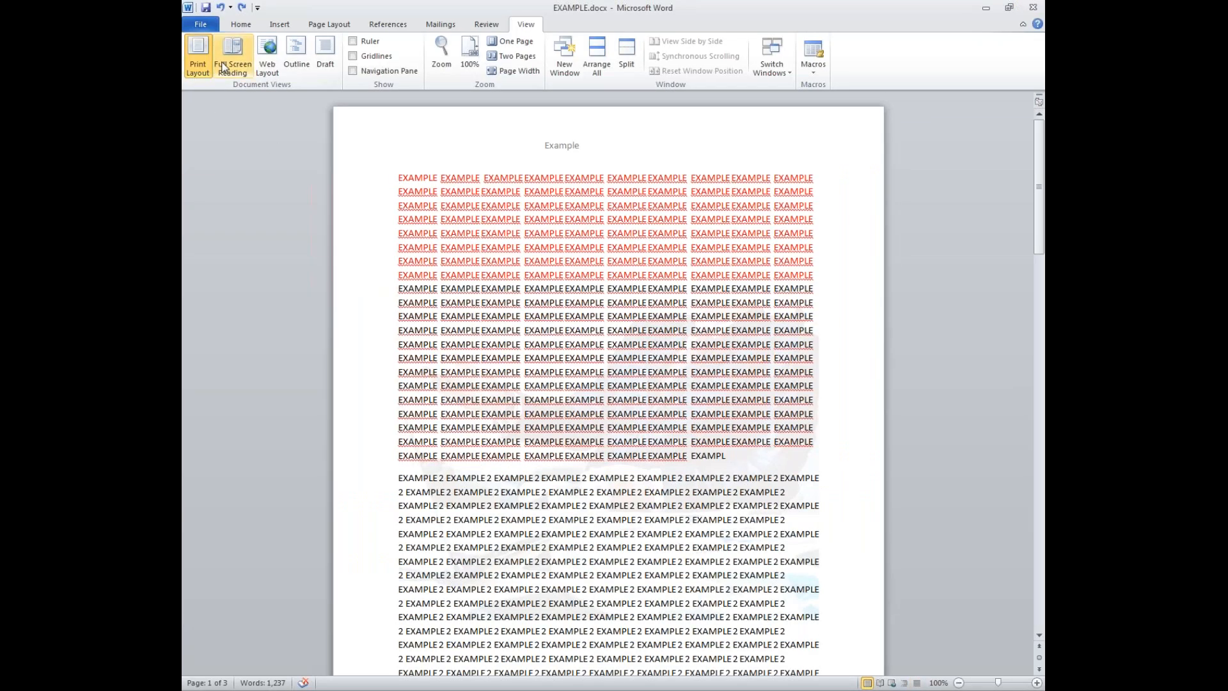
{"action": "left_click", "coordinate": [291, 53]}
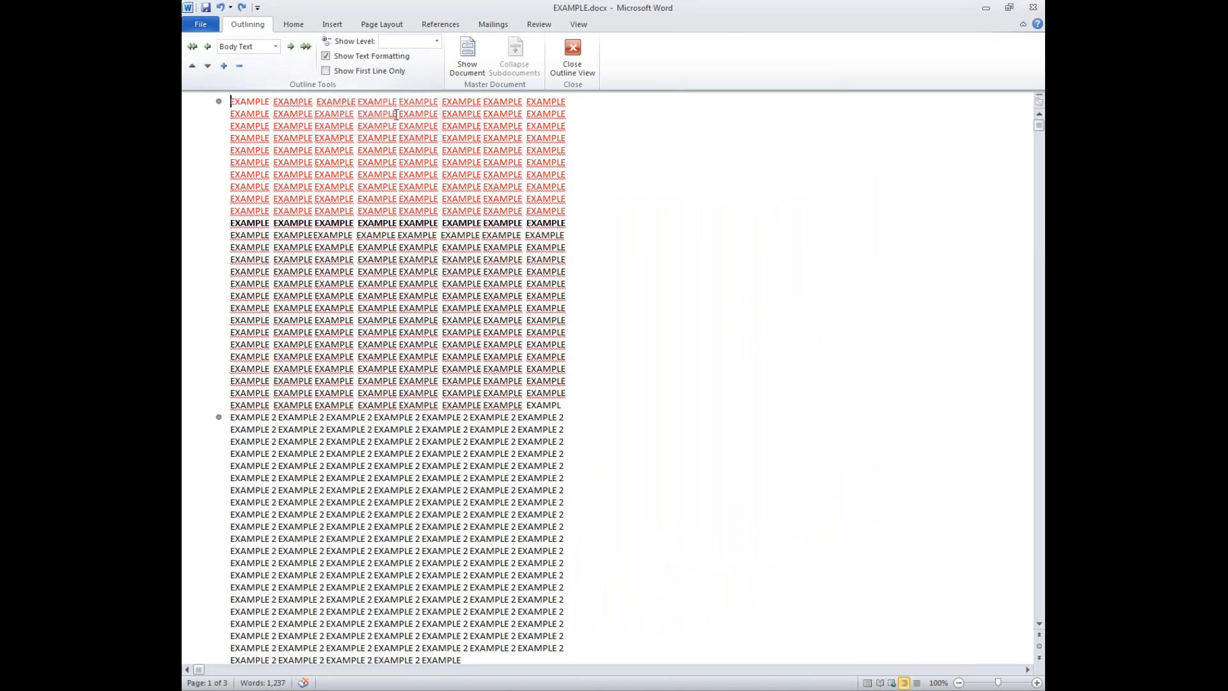
{"action": "scroll", "coordinate": [480, 359], "scroll_direction": "down", "scroll_amount": 7}
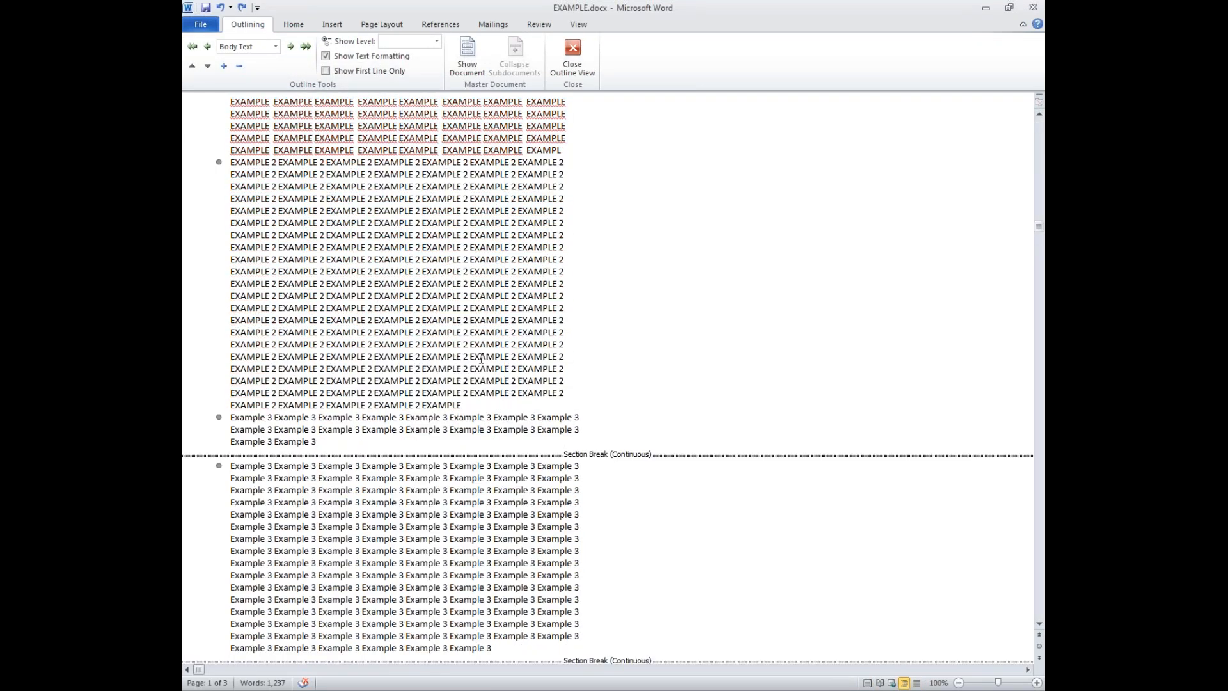
{"action": "scroll", "coordinate": [481, 358], "scroll_direction": "down", "scroll_amount": 12}
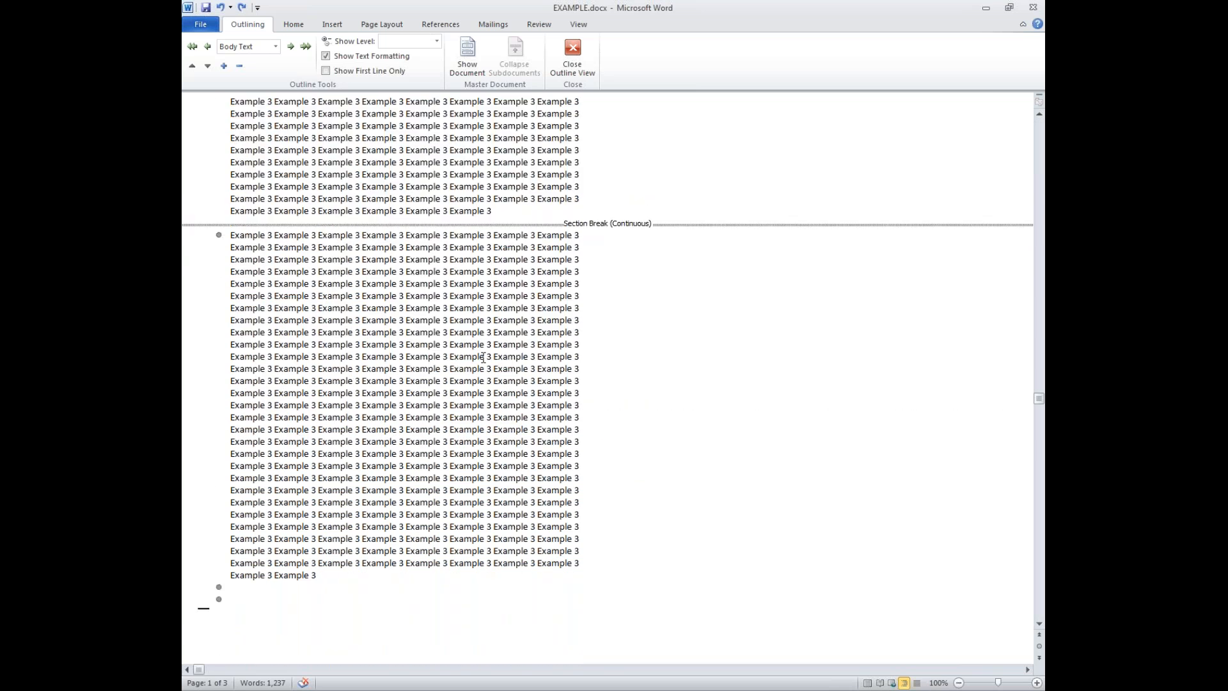
{"action": "scroll", "coordinate": [486, 356], "scroll_direction": "up", "scroll_amount": 20}
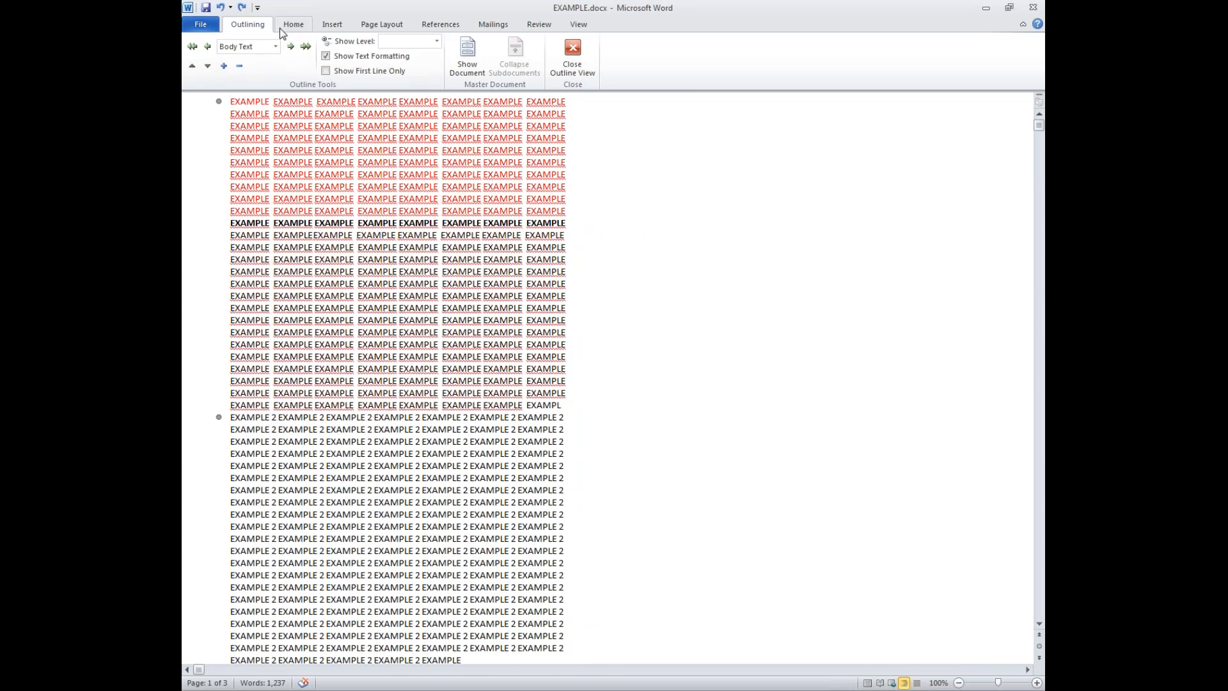
{"action": "left_click", "coordinate": [572, 56]}
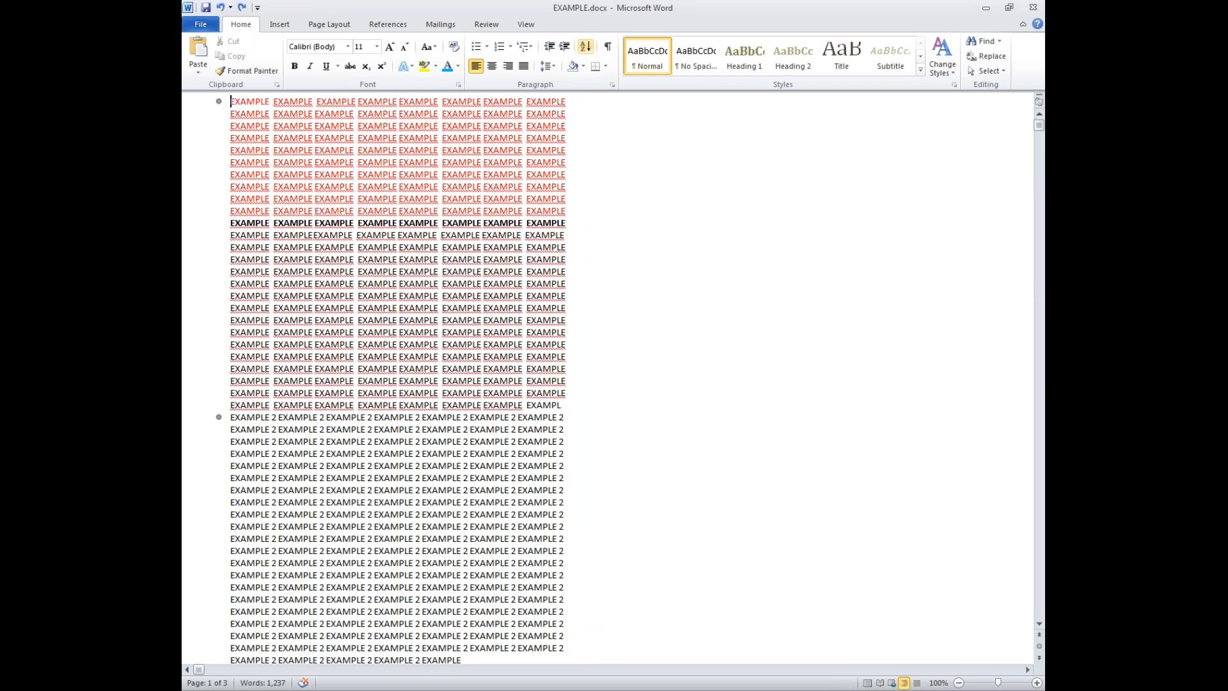
{"action": "left_click", "coordinate": [523, 26]}
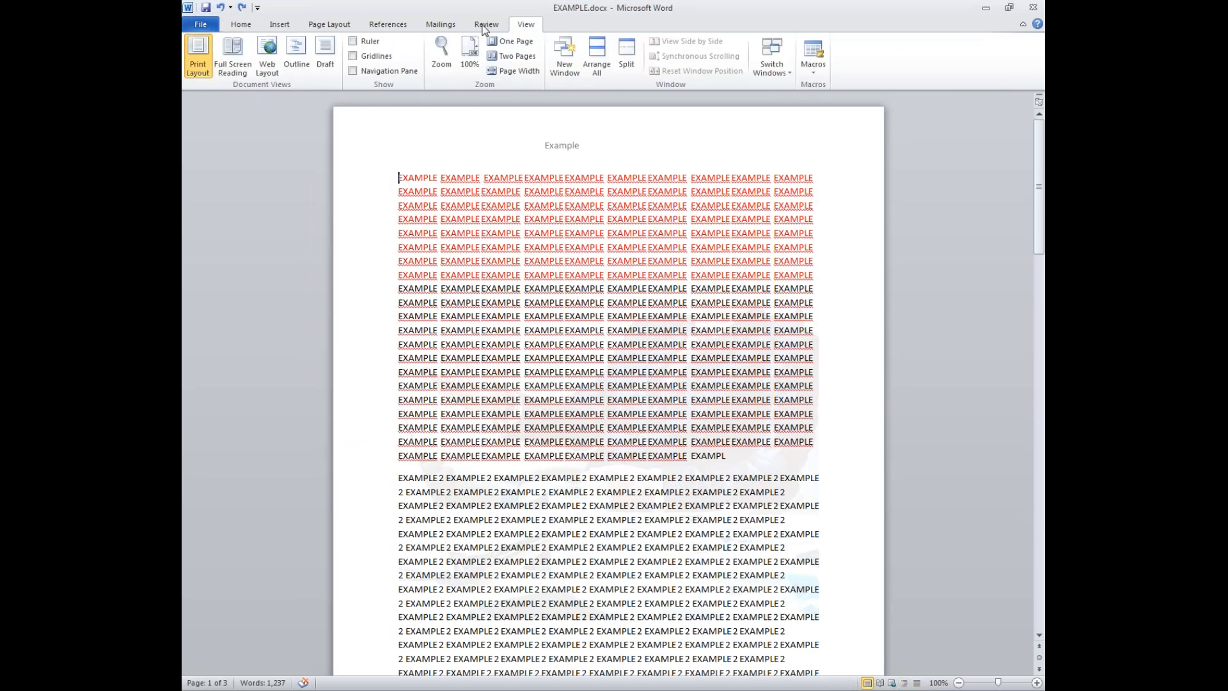
{"action": "left_click", "coordinate": [326, 63]}
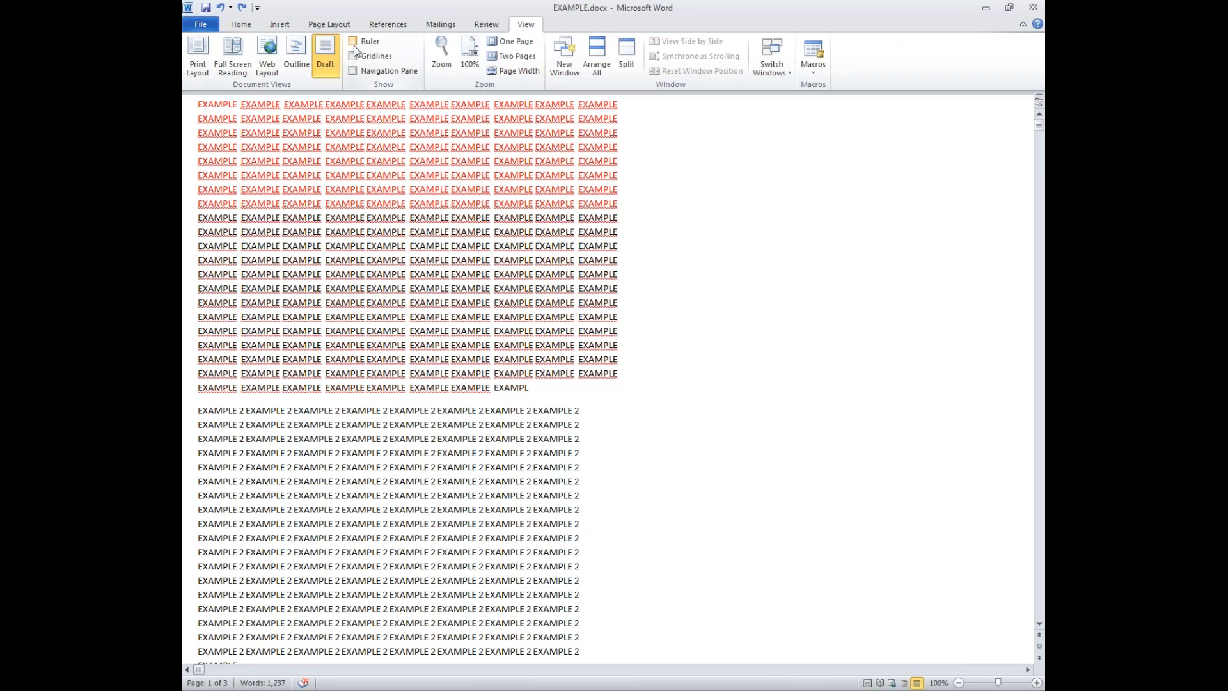
{"action": "left_click", "coordinate": [198, 57]}
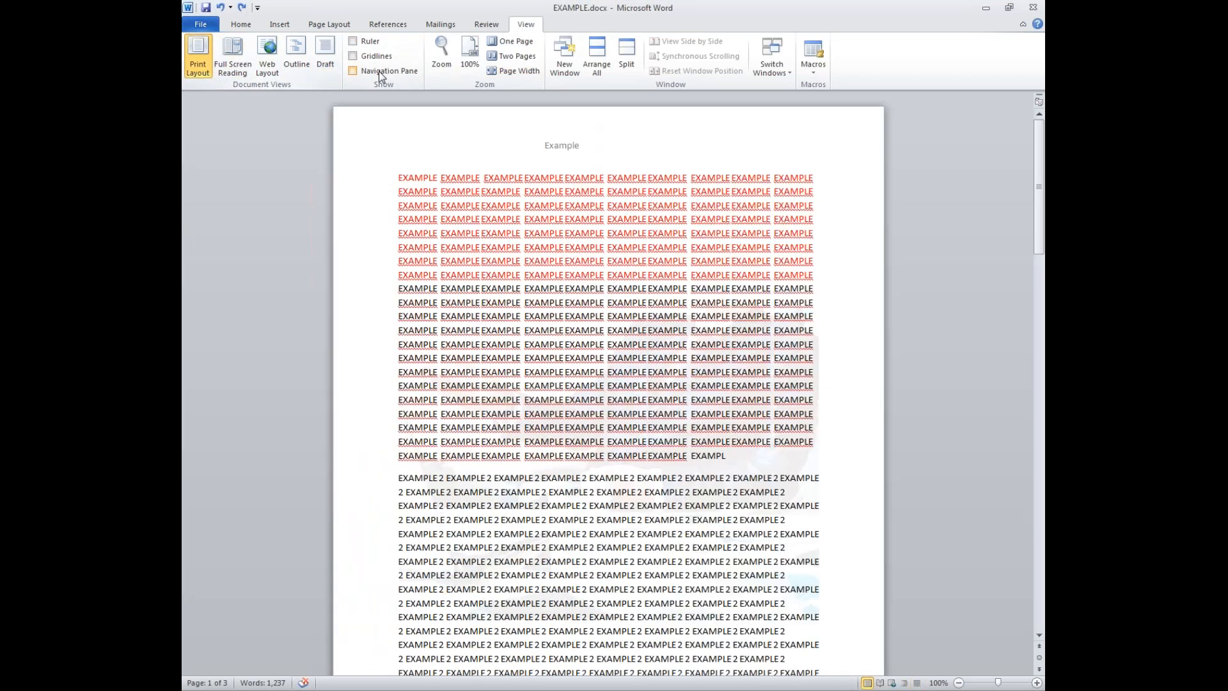
{"action": "left_click", "coordinate": [626, 58]}
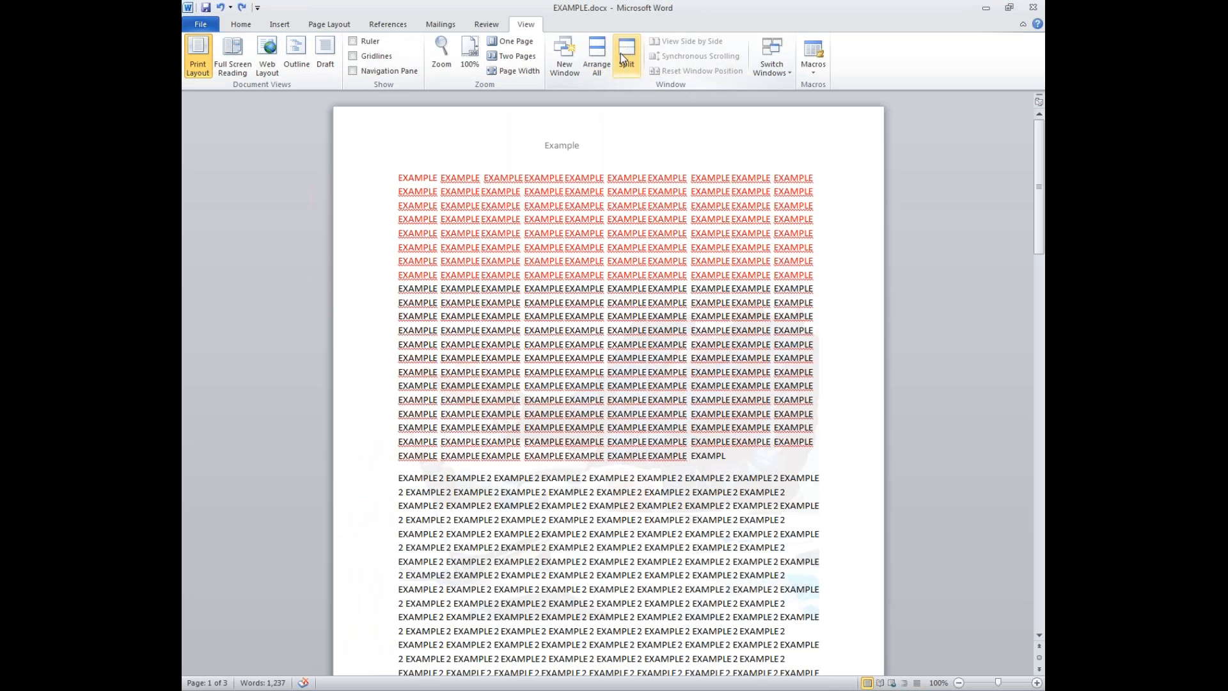
- Split the window into two panes, scroll each, remove the split, and show the Review tab
{"action": "left_click", "coordinate": [608, 383]}
{"action": "left_click_drag", "start_coordinate": [608, 382], "coordinate": [606, 471]}
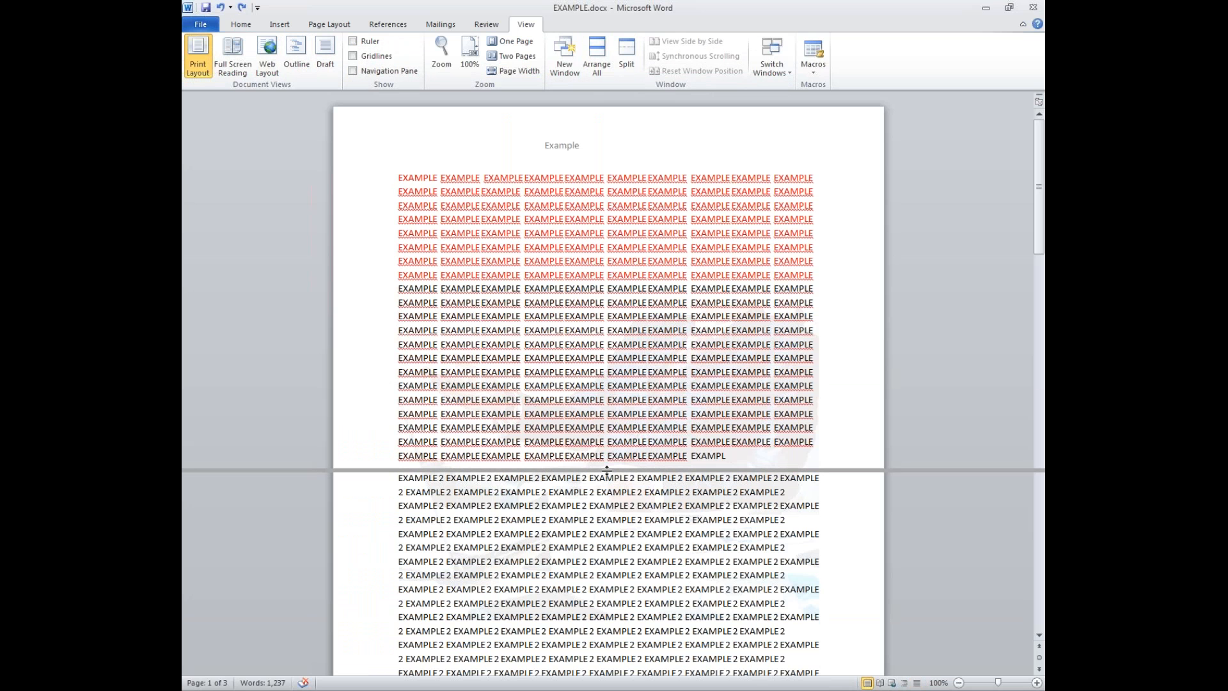
{"action": "left_click", "coordinate": [606, 471]}
{"action": "scroll", "coordinate": [608, 520], "scroll_direction": "down", "scroll_amount": 15}
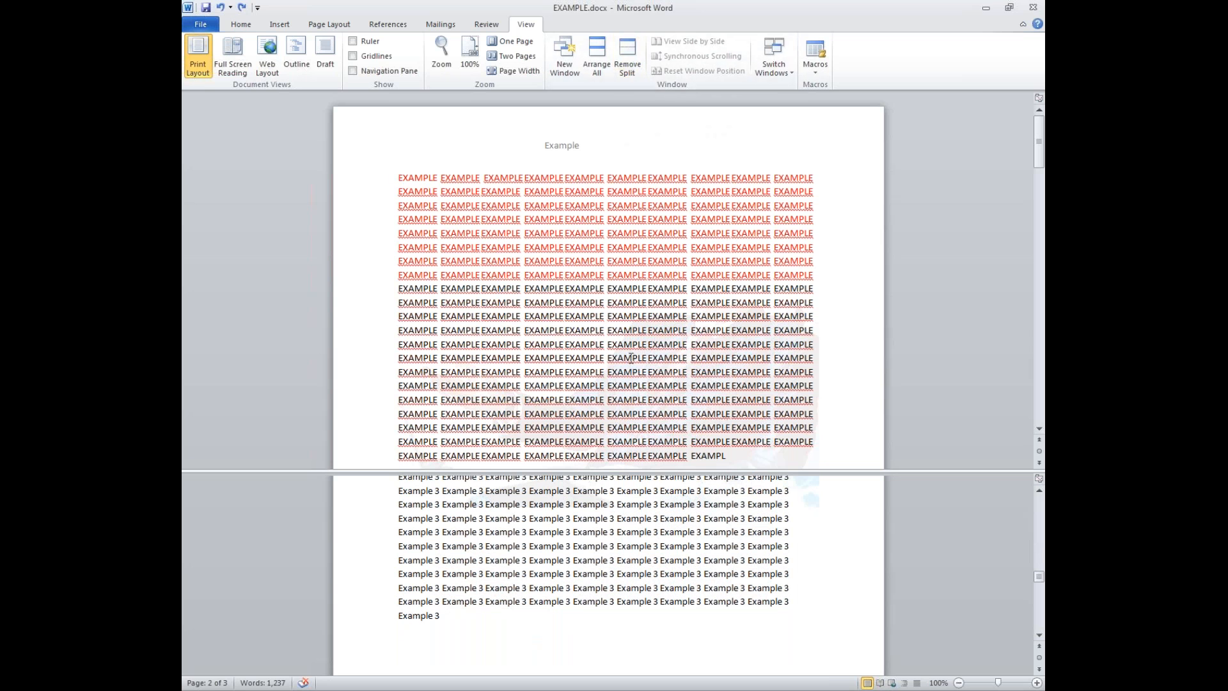
{"action": "scroll", "coordinate": [630, 356], "scroll_direction": "down", "scroll_amount": 10}
{"action": "scroll", "coordinate": [630, 356], "scroll_direction": "up", "scroll_amount": 10}
{"action": "scroll", "coordinate": [621, 572], "scroll_direction": "down", "scroll_amount": 5}
{"action": "scroll", "coordinate": [619, 569], "scroll_direction": "up", "scroll_amount": 15}
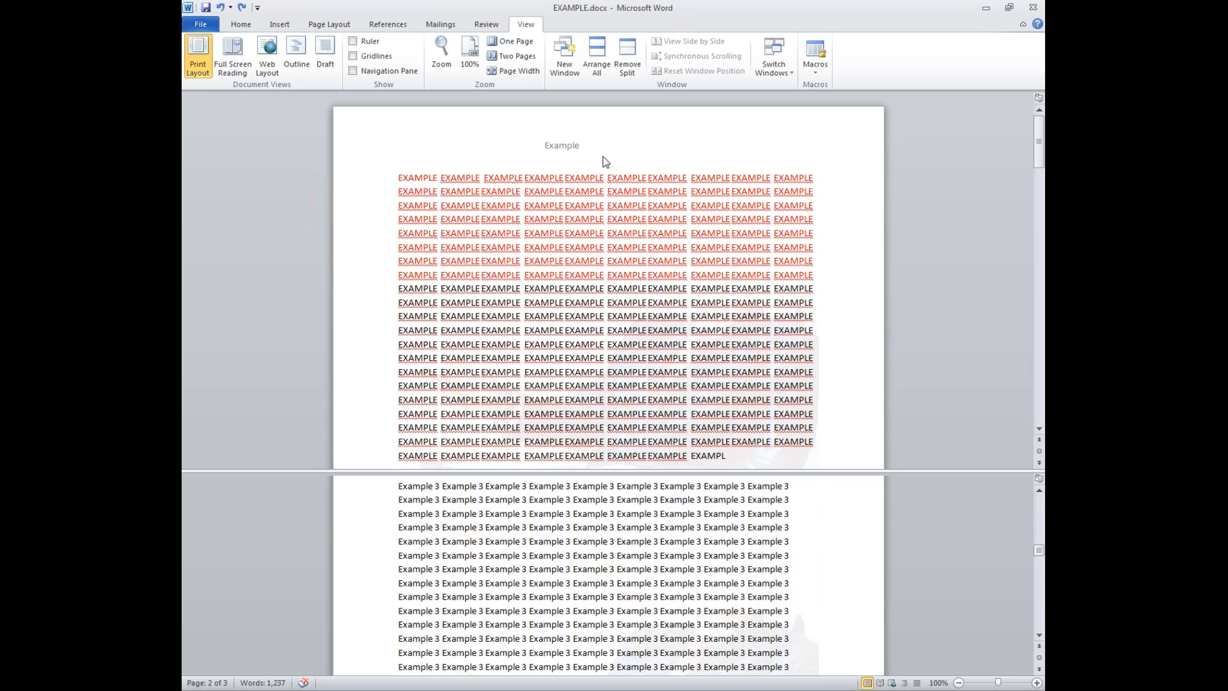
{"action": "left_click", "coordinate": [627, 56]}
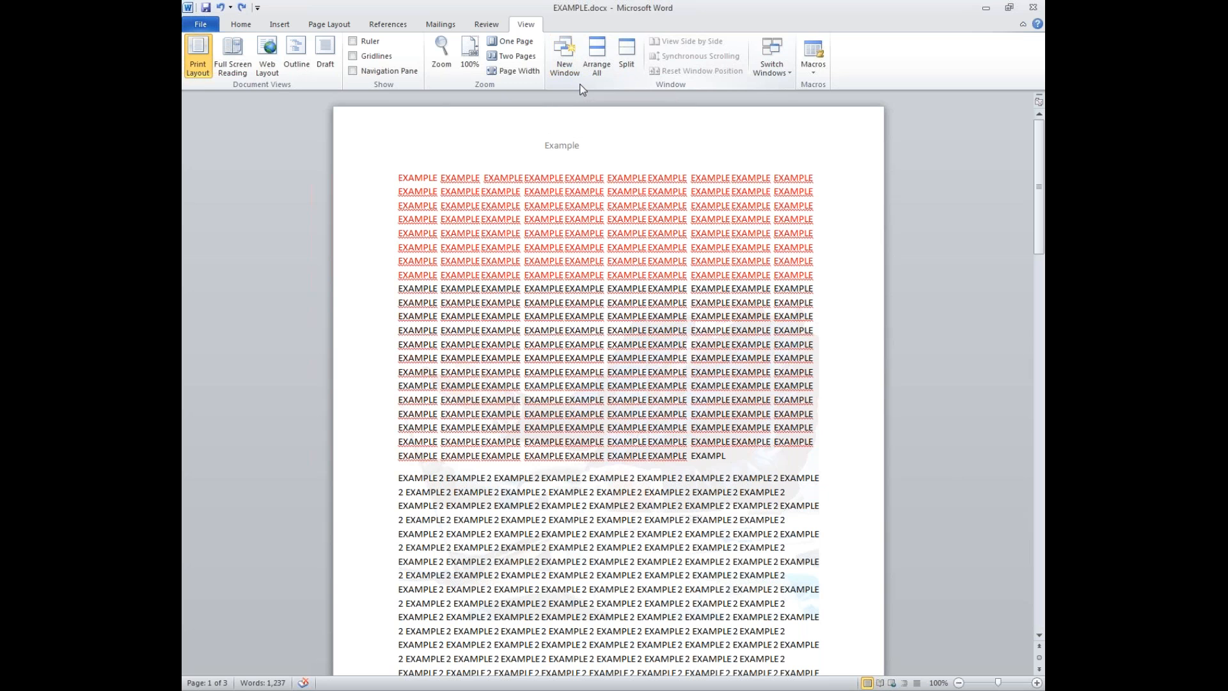
{"action": "left_click", "coordinate": [484, 26]}
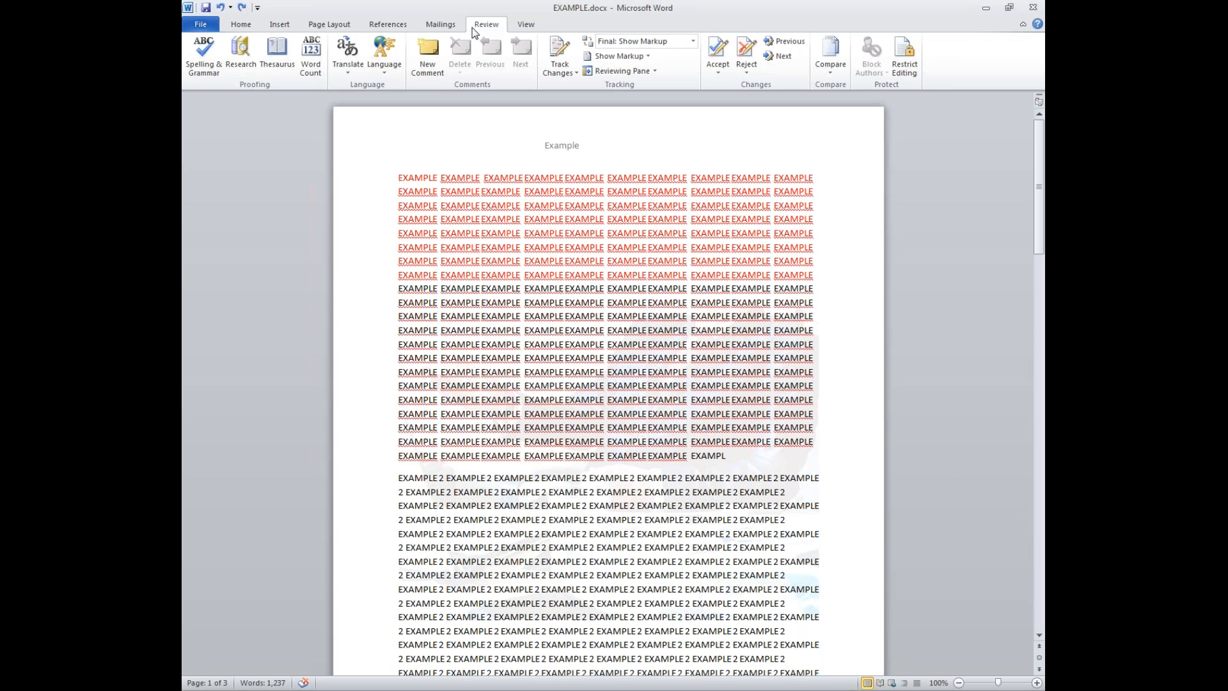
- Open Restrict Editing and limit editing in the document to Comments only
{"action": "left_click", "coordinate": [902, 76]}
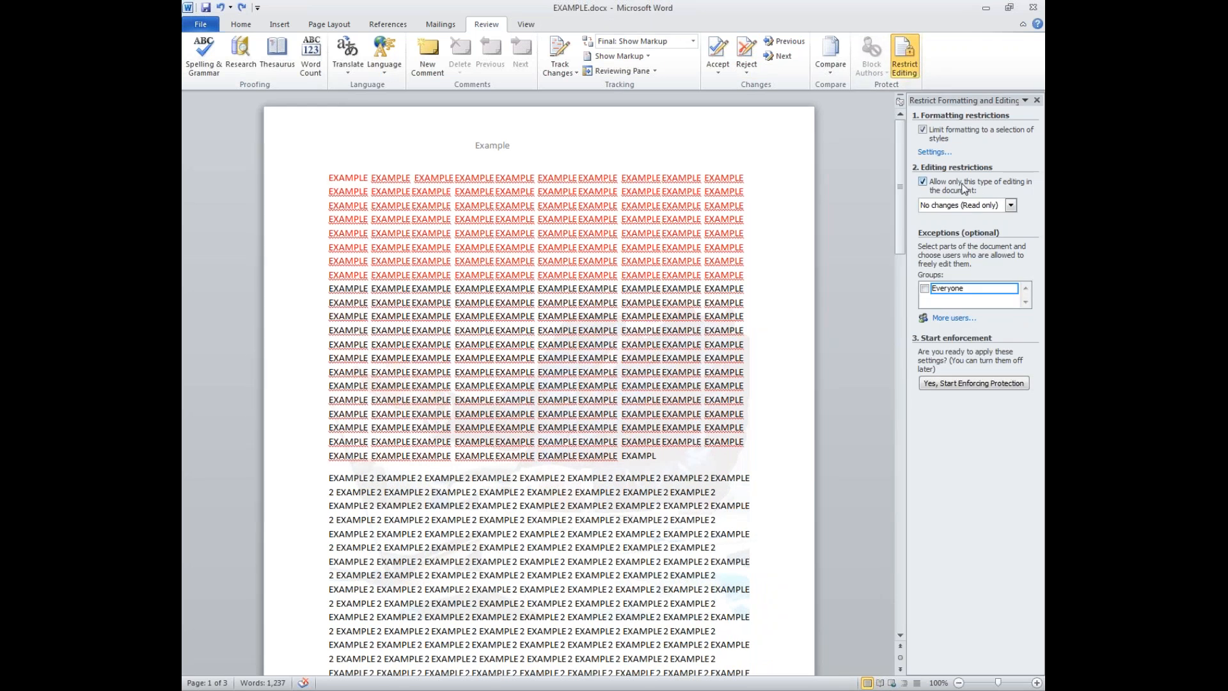
{"action": "left_click", "coordinate": [986, 207]}
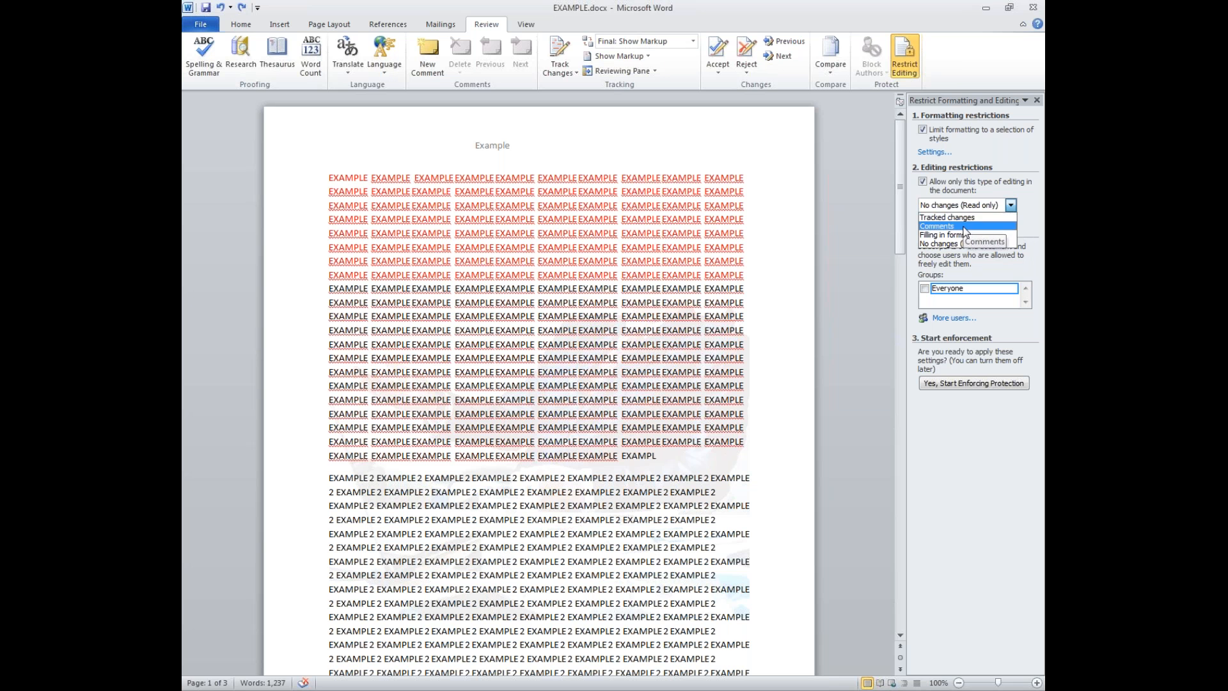
{"action": "left_click", "coordinate": [943, 226]}
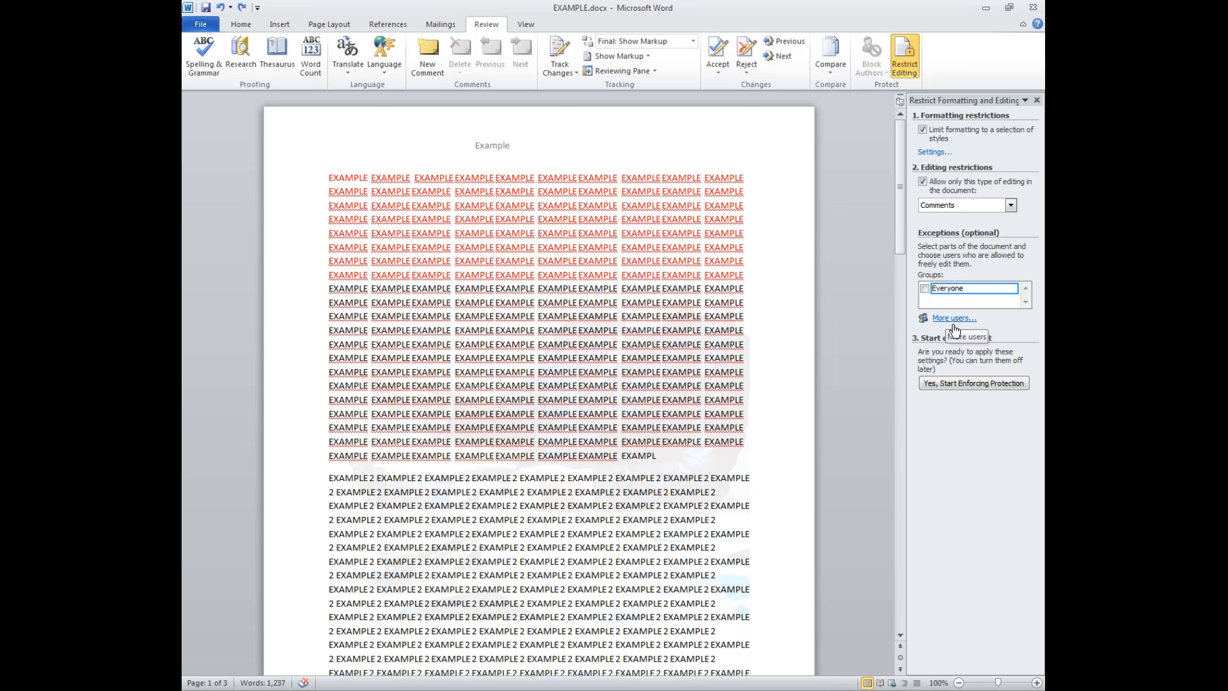
- Enforce the comments-only protection with a password, then test it by trying to delete selected text
{"action": "left_click", "coordinate": [954, 382]}
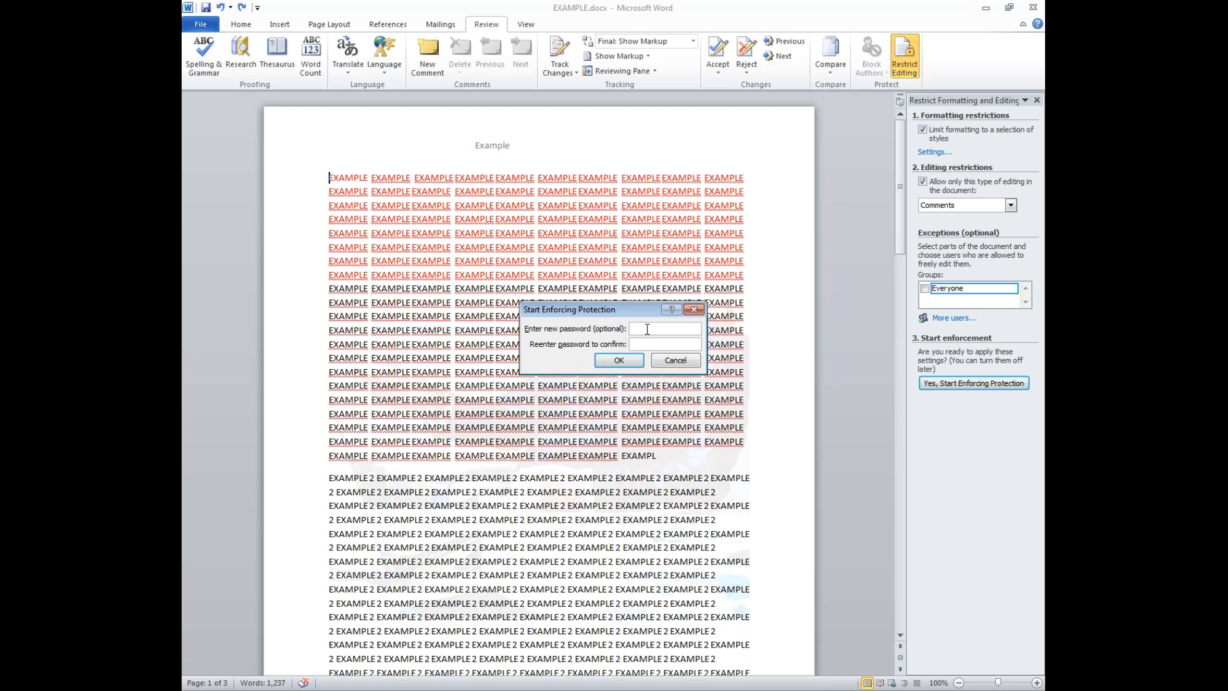
{"action": "type", "text": "password"}
{"action": "left_click", "coordinate": [640, 343]}
{"action": "type", "text": "password"}
{"action": "left_click", "coordinate": [618, 360]}
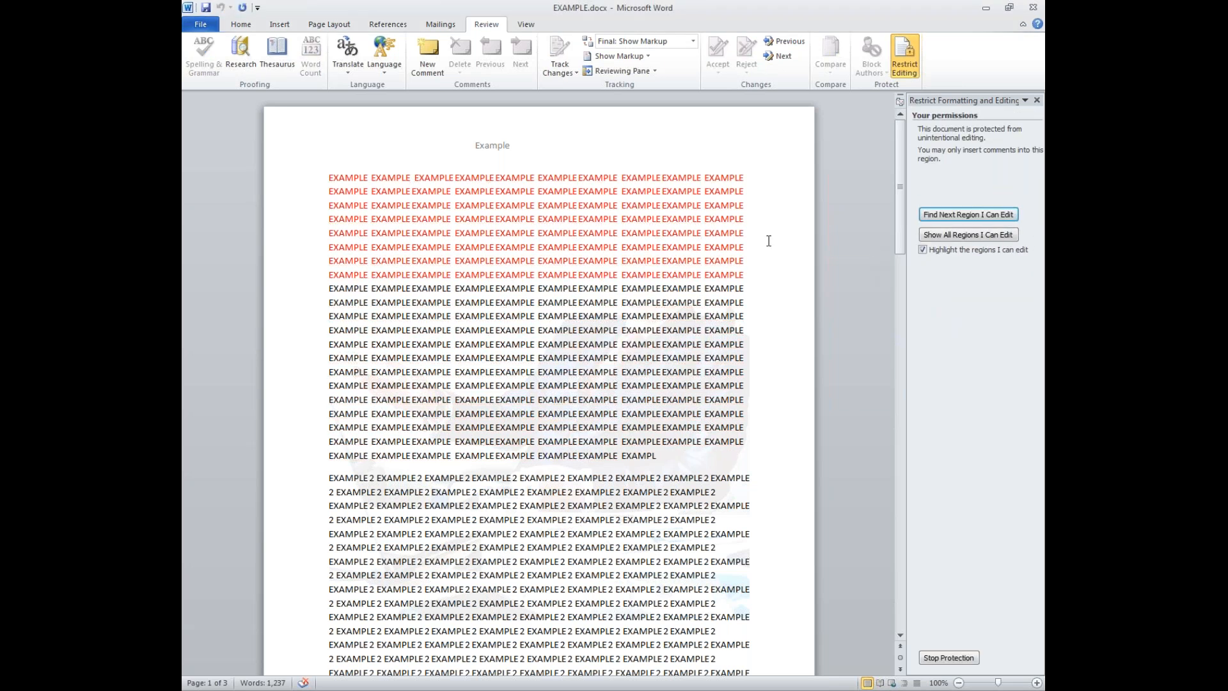
{"action": "left_click_drag", "start_coordinate": [578, 233], "coordinate": [654, 389]}
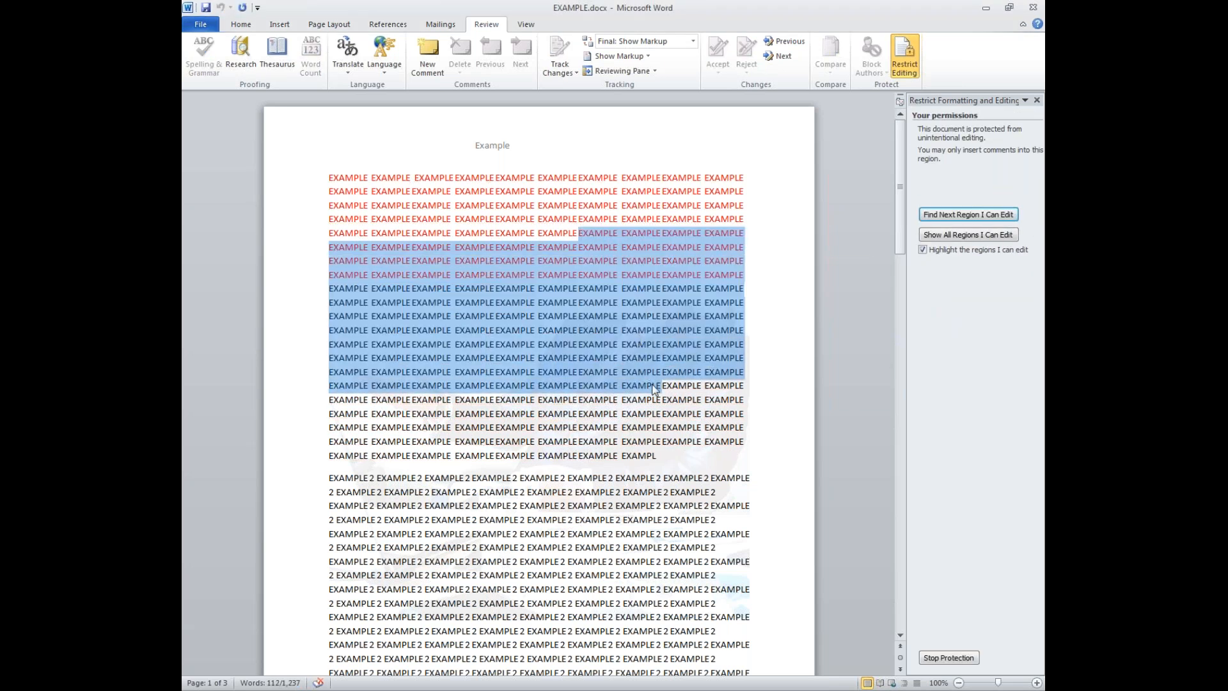
{"action": "key", "text": "Delete"}
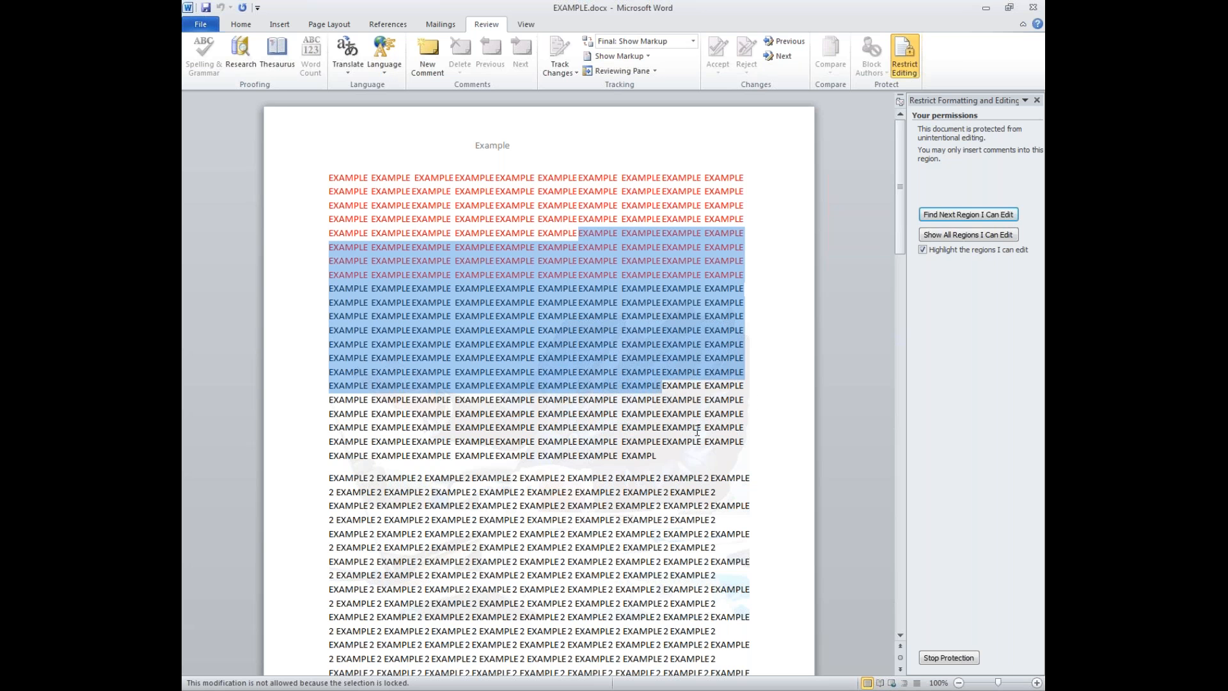
- Add a comment 'Delete repeated word' to the selected repeated text
{"action": "left_click", "coordinate": [427, 54]}
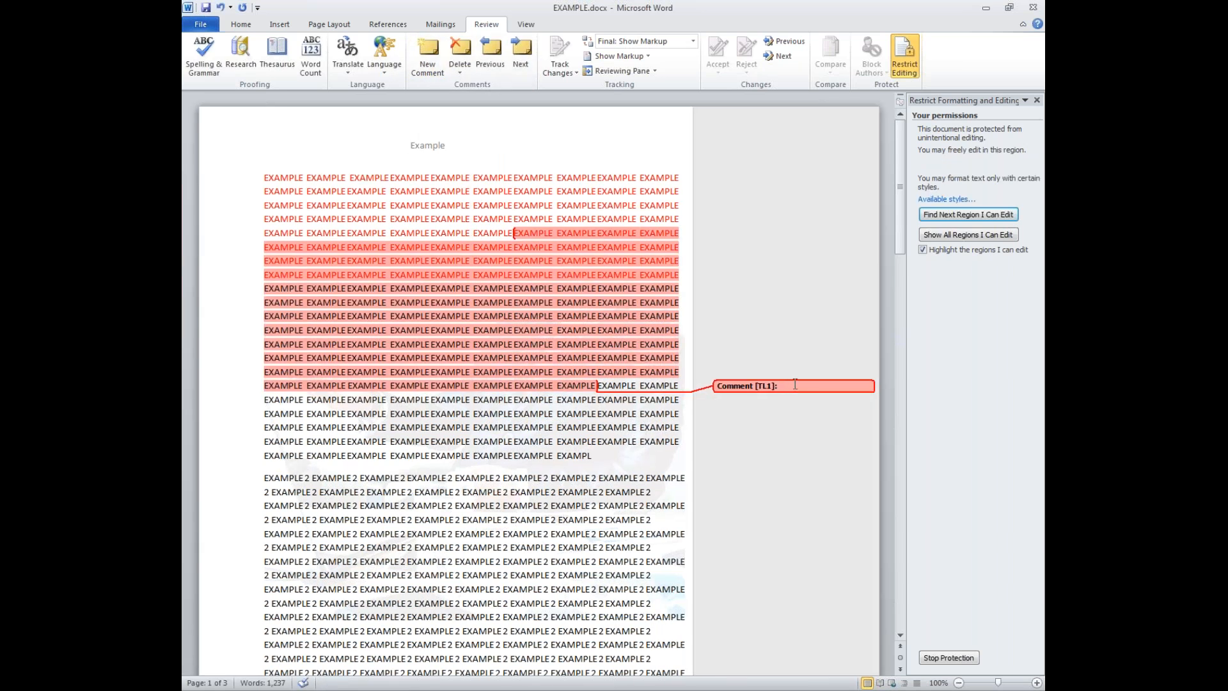
{"action": "type", "text": "delete repeated word"}
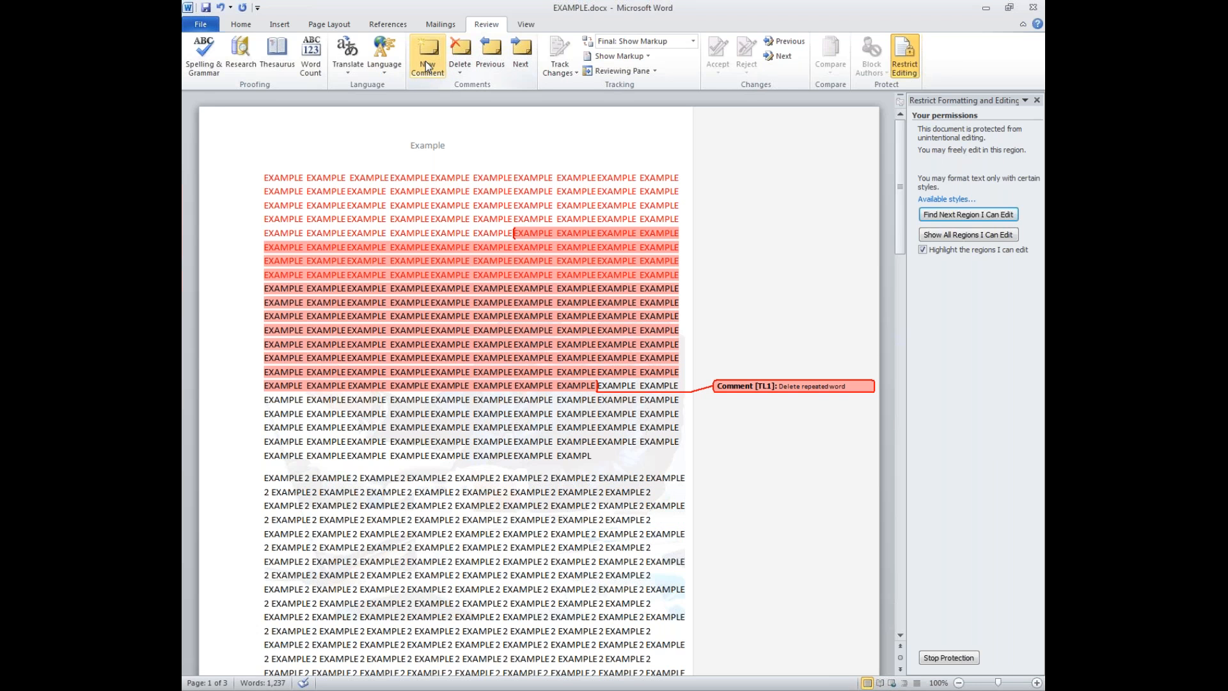
{"action": "left_click", "coordinate": [781, 279]}
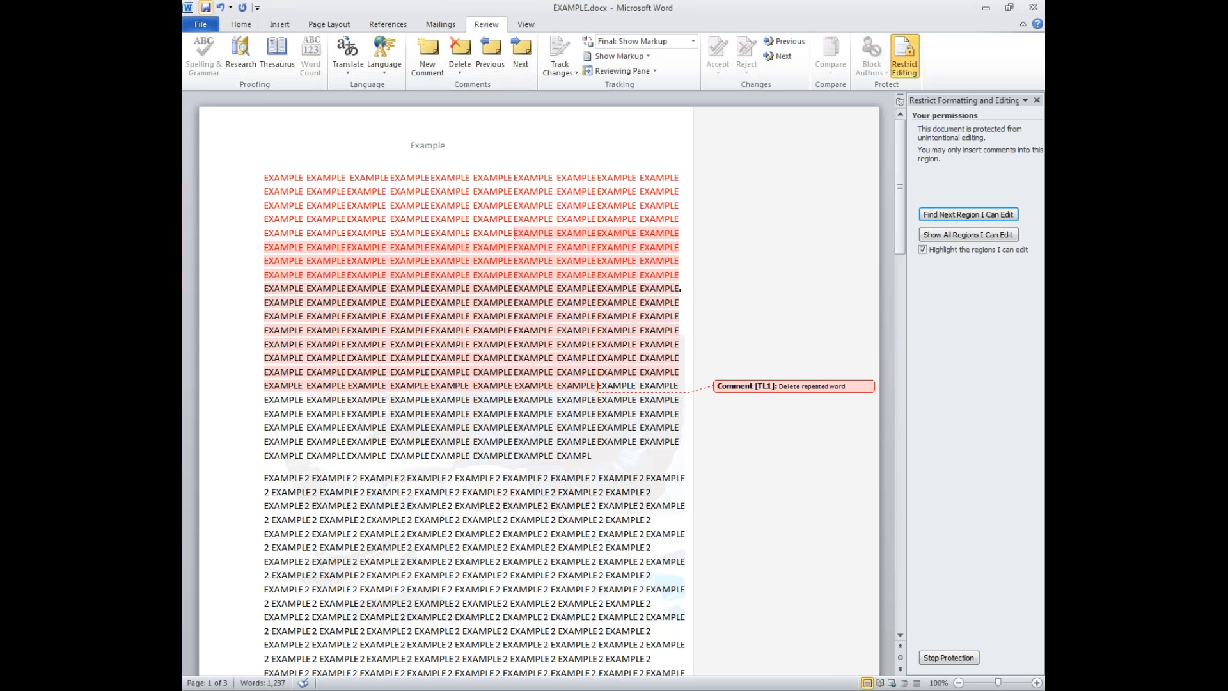
- Delete the 'Delete repeated word' comment from the Review tab and reopen Restrict Editing
{"action": "left_click", "coordinate": [1041, 8]}
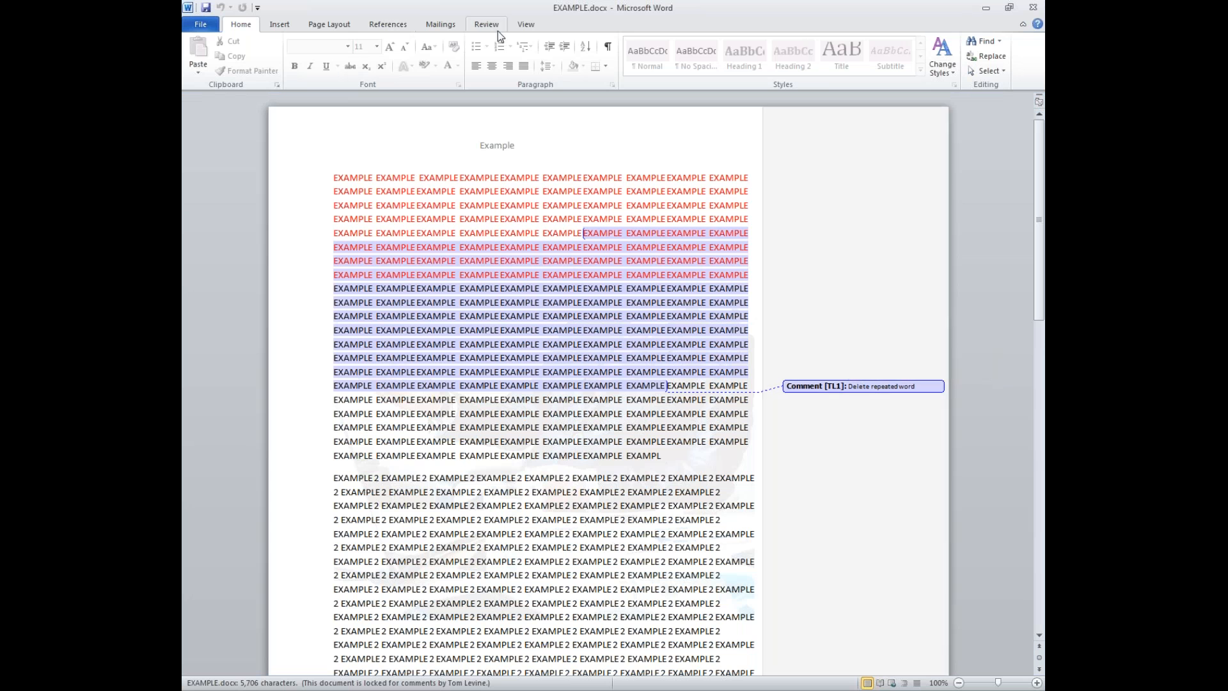
{"action": "left_click", "coordinate": [495, 28]}
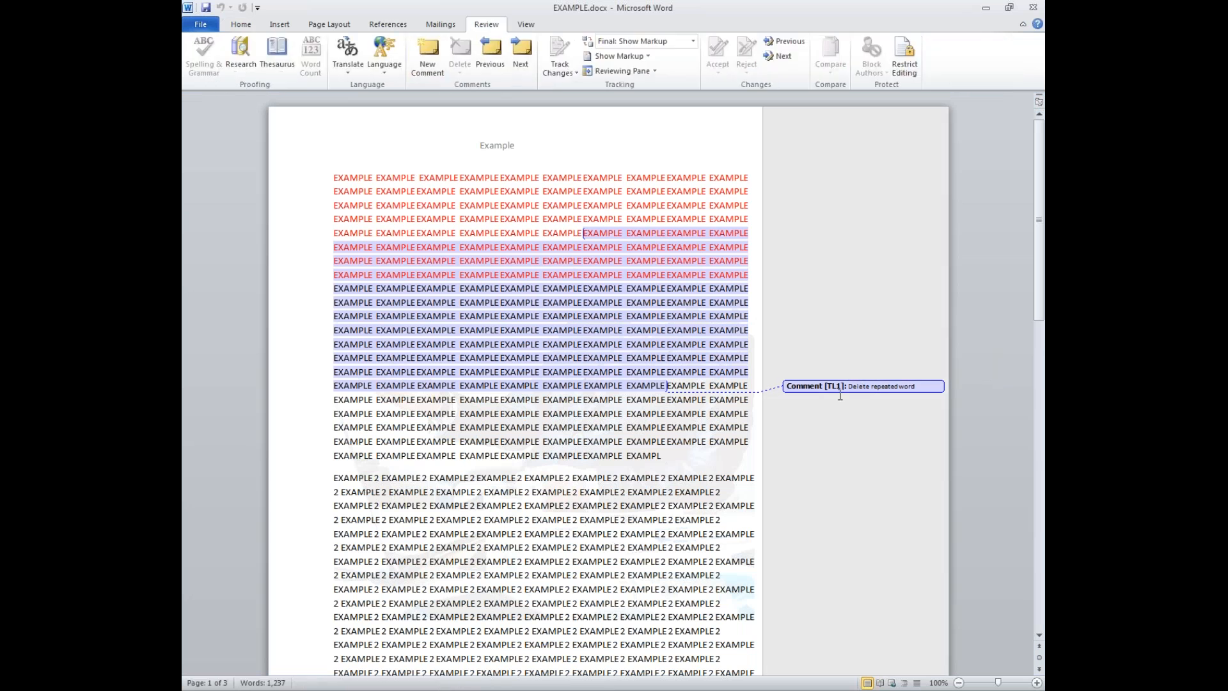
{"action": "double_click", "coordinate": [857, 386]}
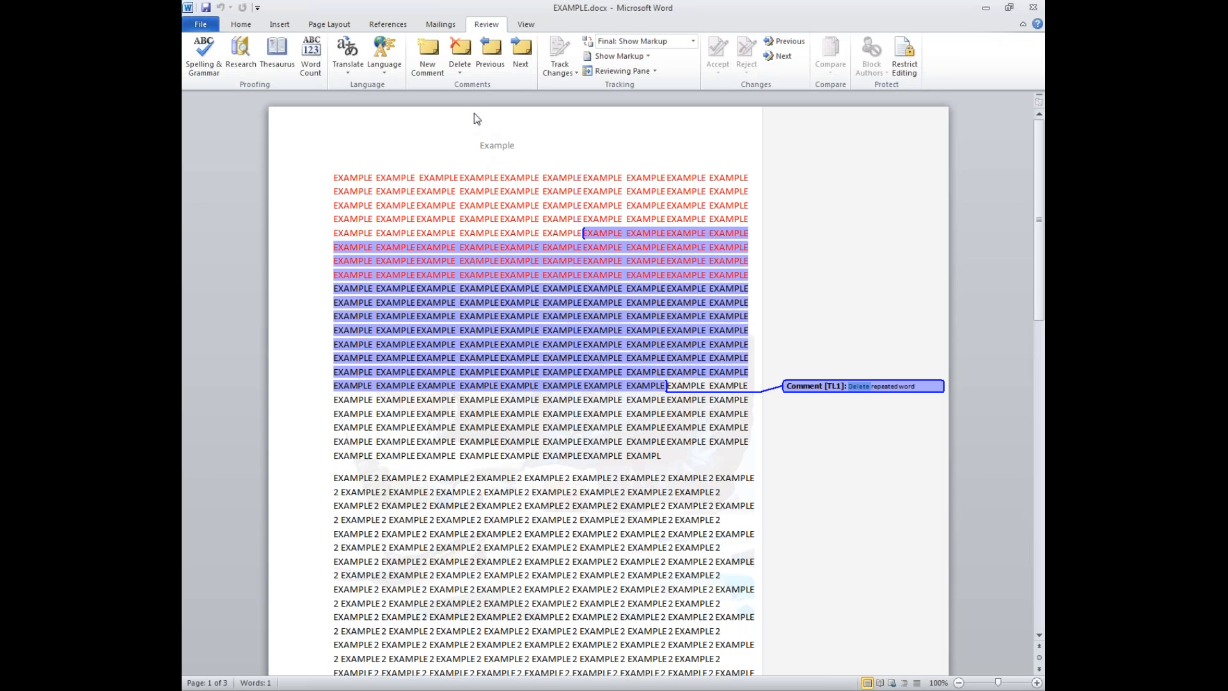
{"action": "left_click", "coordinate": [460, 56]}
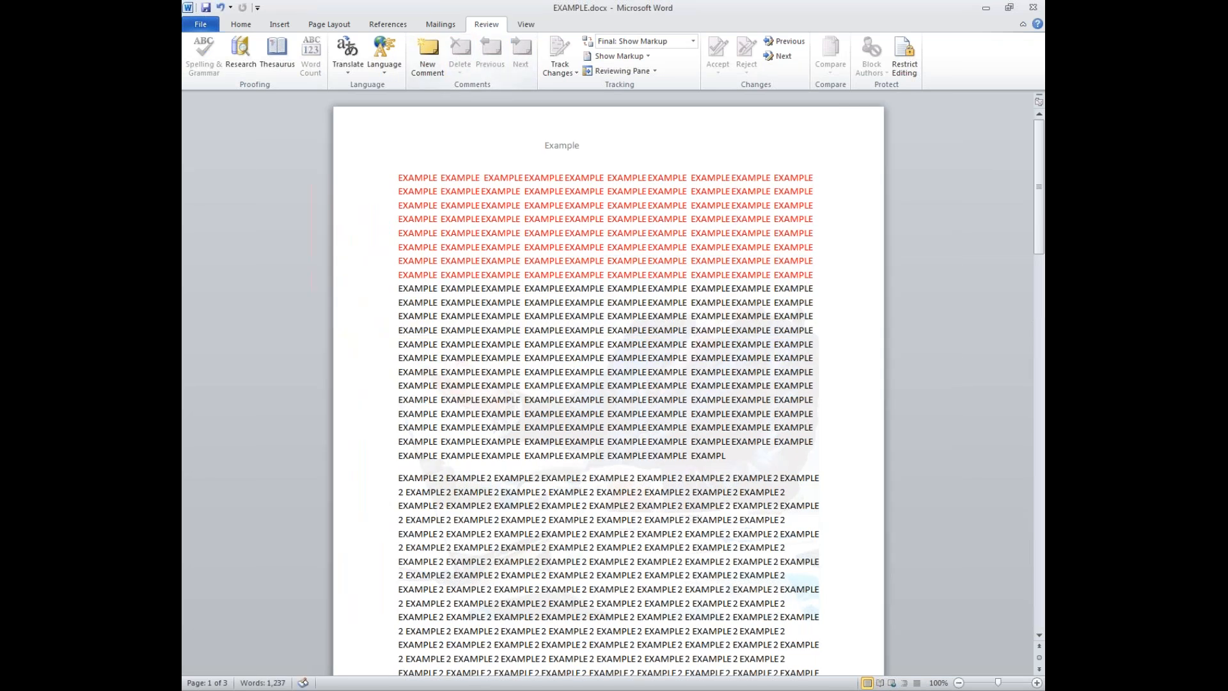
{"action": "left_click", "coordinate": [901, 74]}
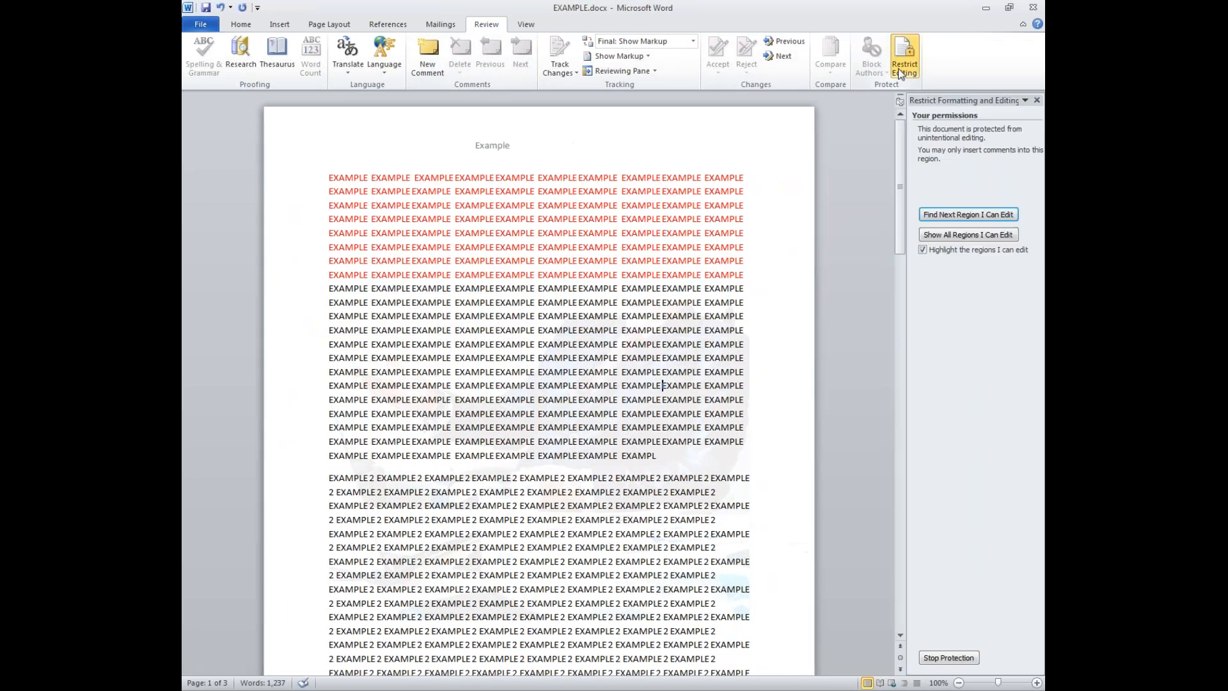
- Stop the editing protection by entering its password
{"action": "left_click", "coordinate": [929, 659]}
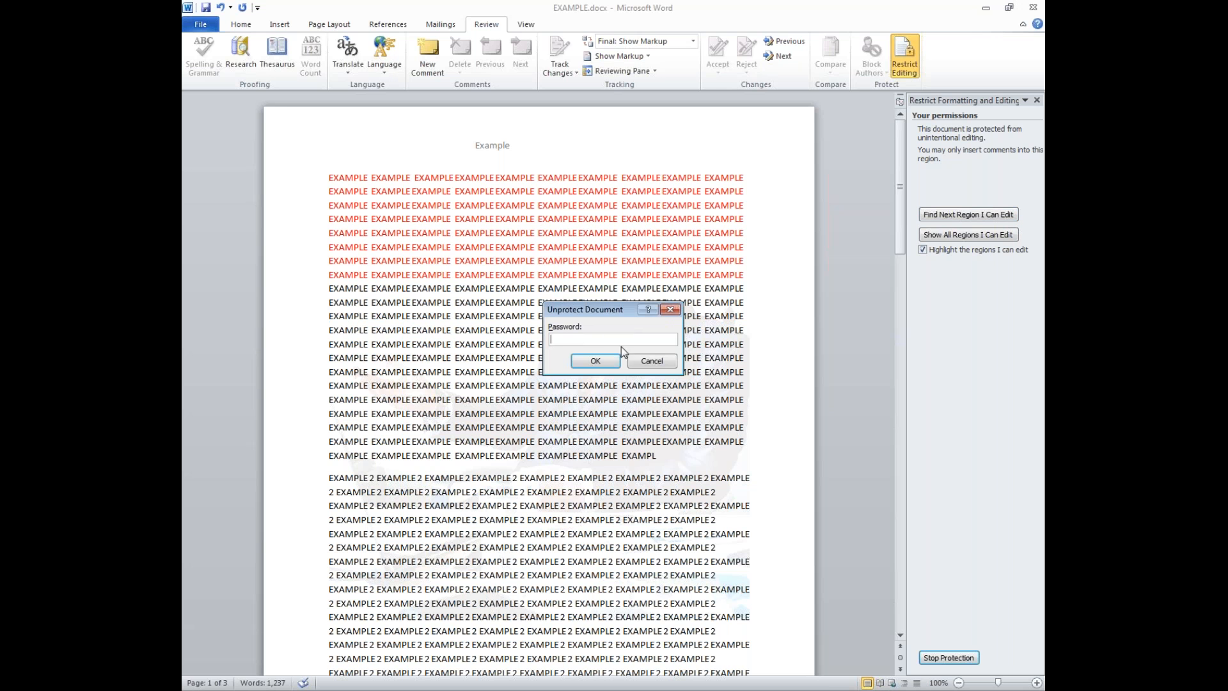
{"action": "type", "text": "•••••••"}
{"action": "left_click", "coordinate": [596, 362]}
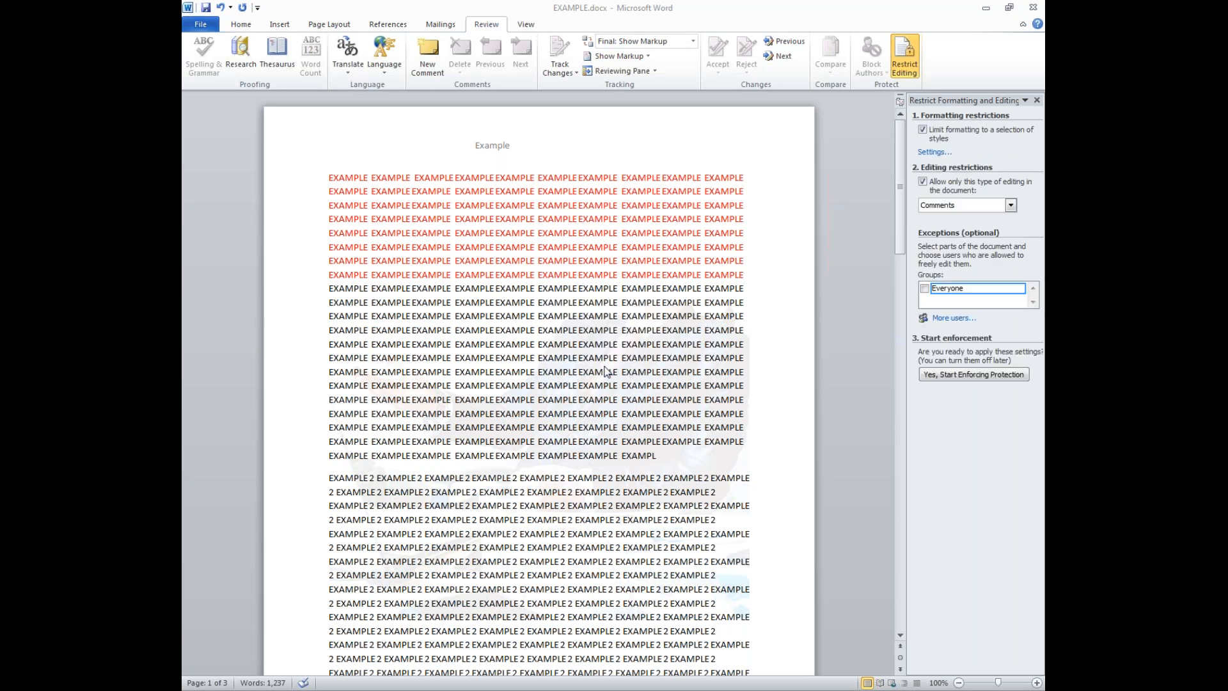
- Delete a block of text to confirm editing works, undo it, and open File > Info
{"action": "left_click_drag", "start_coordinate": [592, 358], "coordinate": [505, 282]}
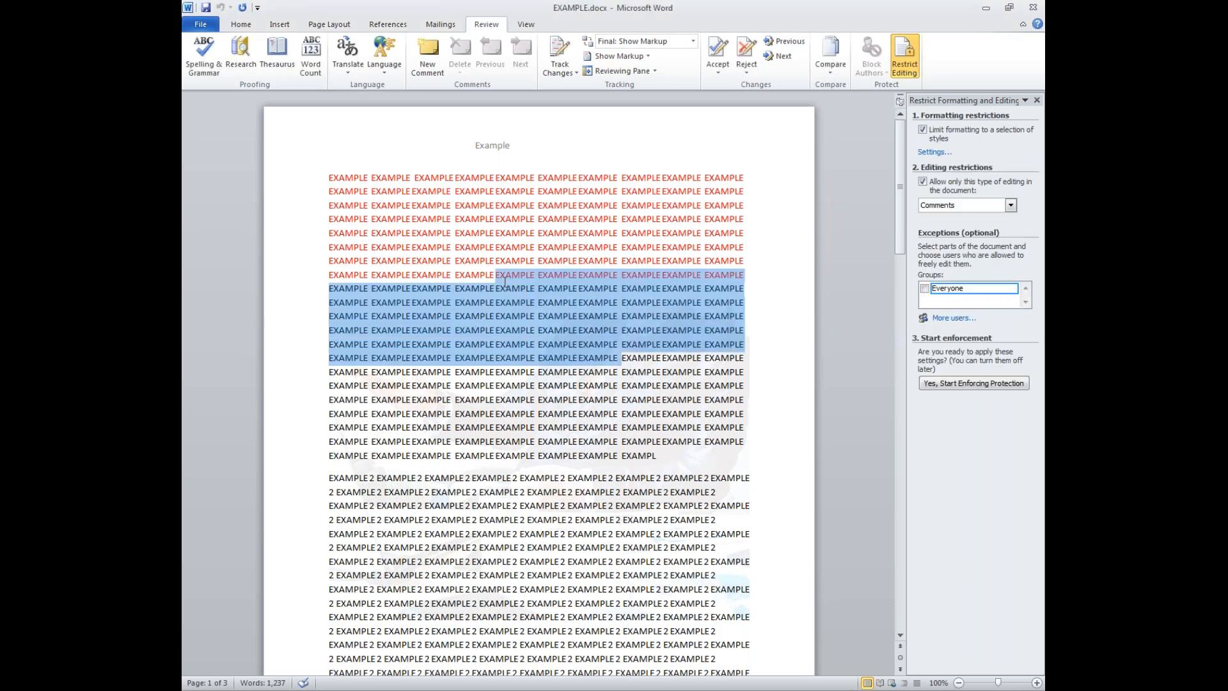
{"action": "key", "text": "Delete"}
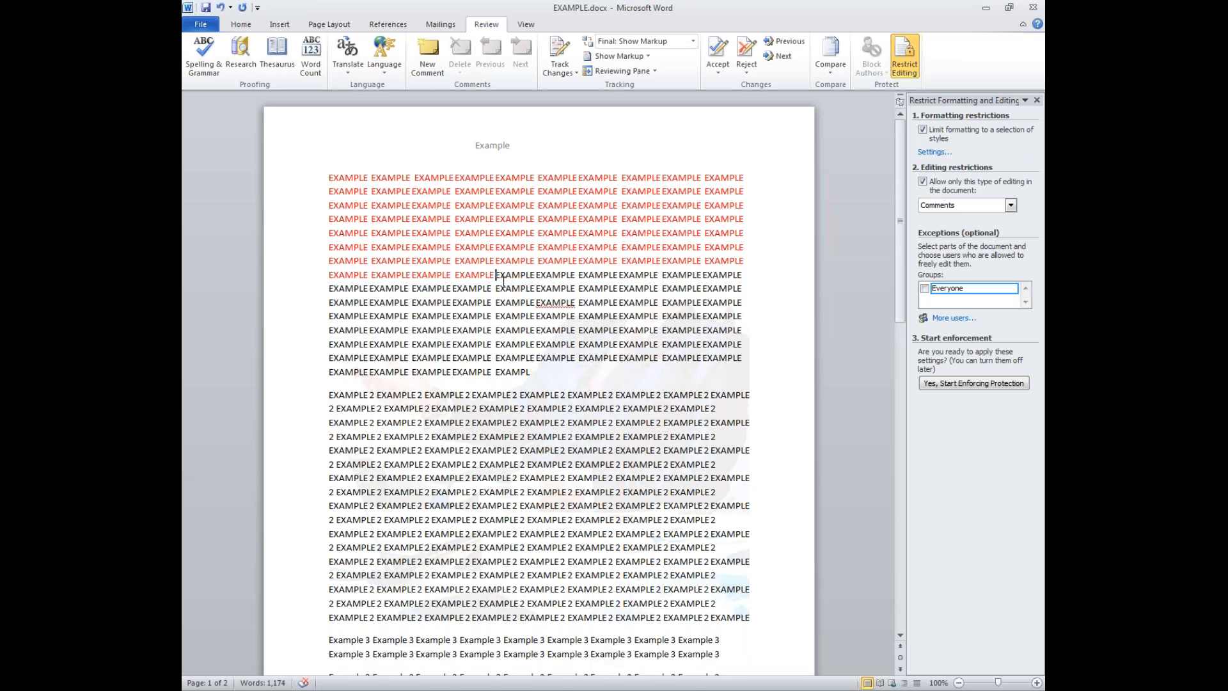
{"action": "key", "text": "ctrl+z"}
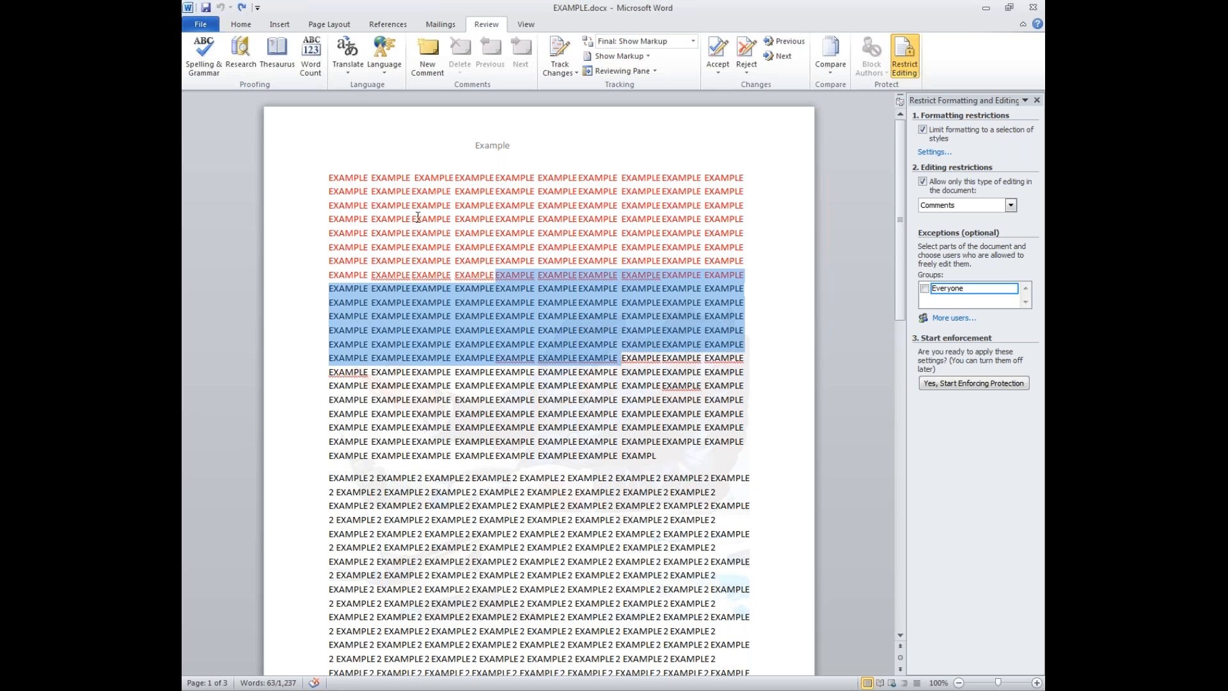
{"action": "left_click", "coordinate": [200, 24]}
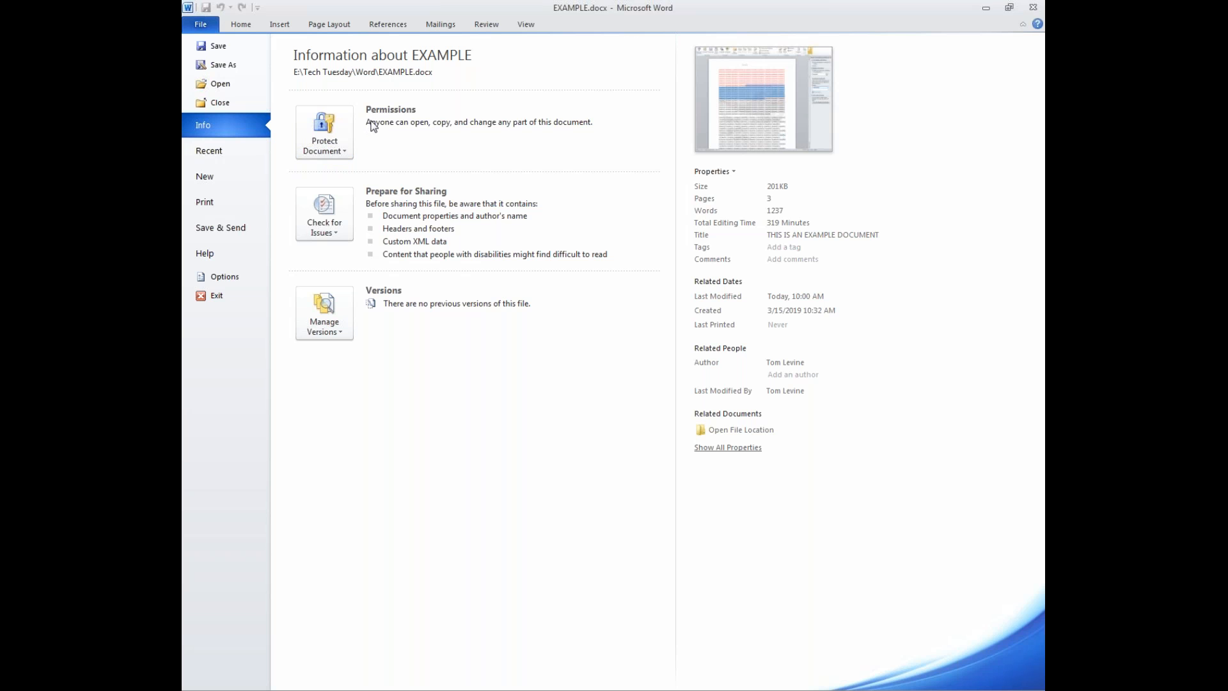
- Show Protect Document options, briefly open and close Restrict Editing, then show the options again
{"action": "left_click", "coordinate": [333, 153]}
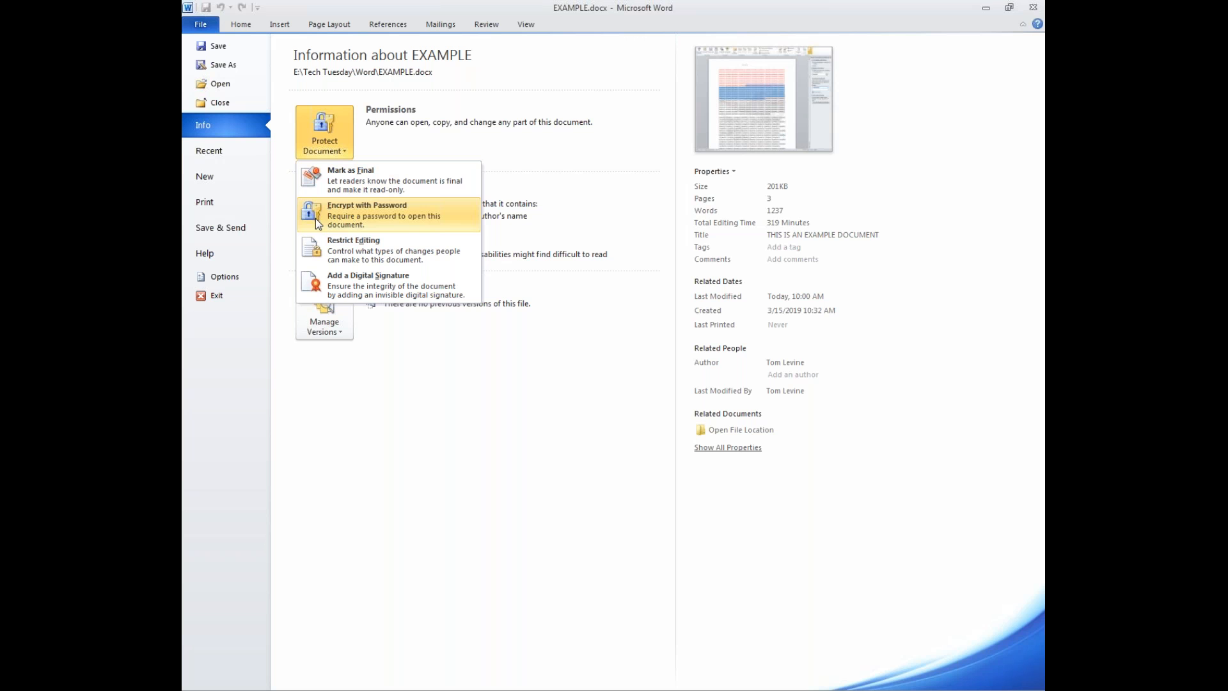
{"action": "left_click", "coordinate": [335, 248]}
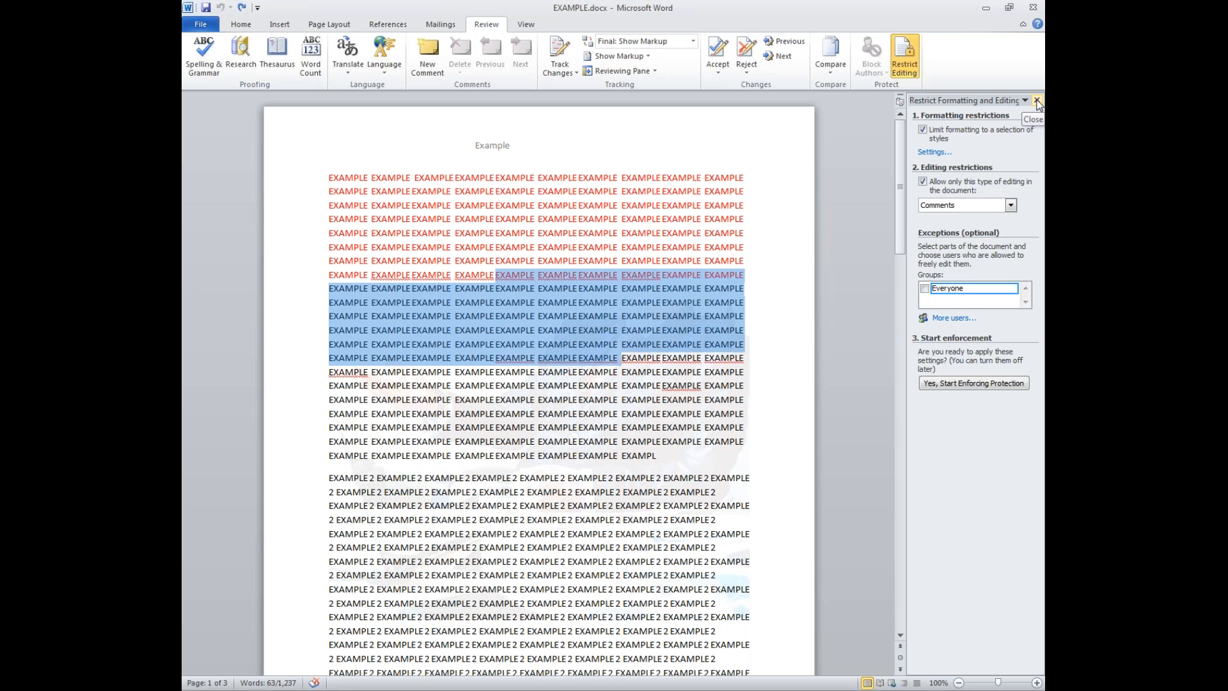
{"action": "left_click", "coordinate": [1036, 100]}
{"action": "left_click", "coordinate": [241, 24]}
{"action": "left_click", "coordinate": [200, 24]}
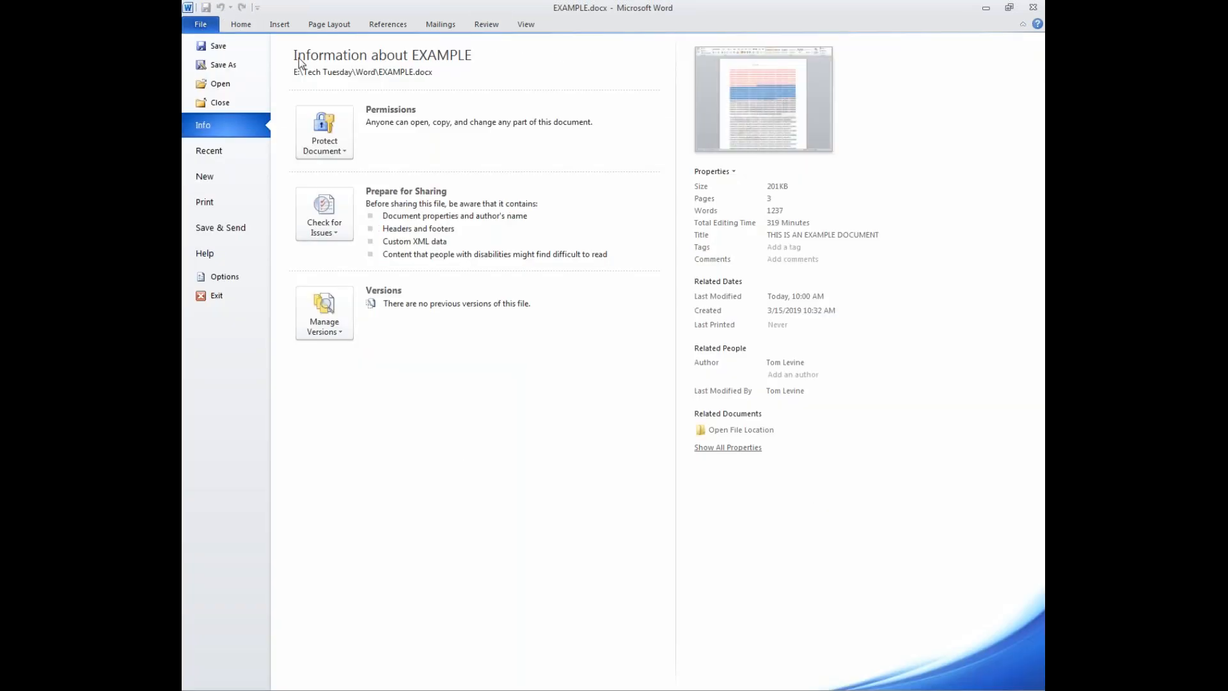
{"action": "left_click", "coordinate": [326, 151]}
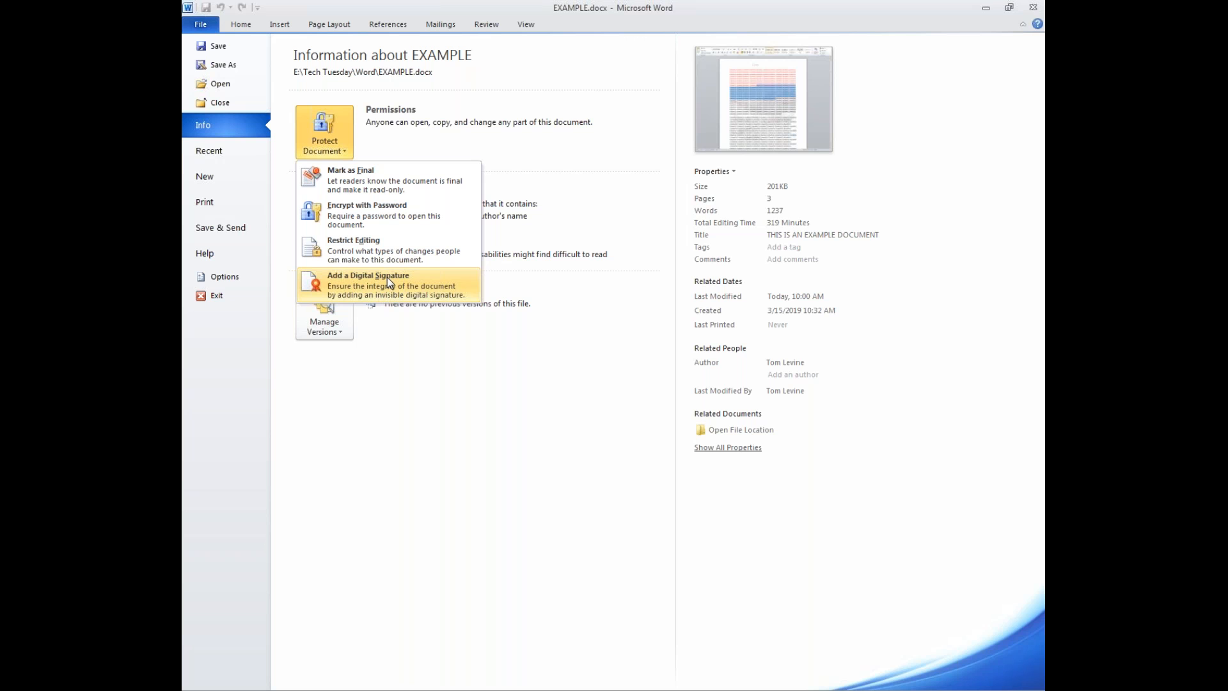
- Encrypt EXAMPLE.docx with a password, entering it twice to confirm
{"action": "left_click", "coordinate": [376, 224]}
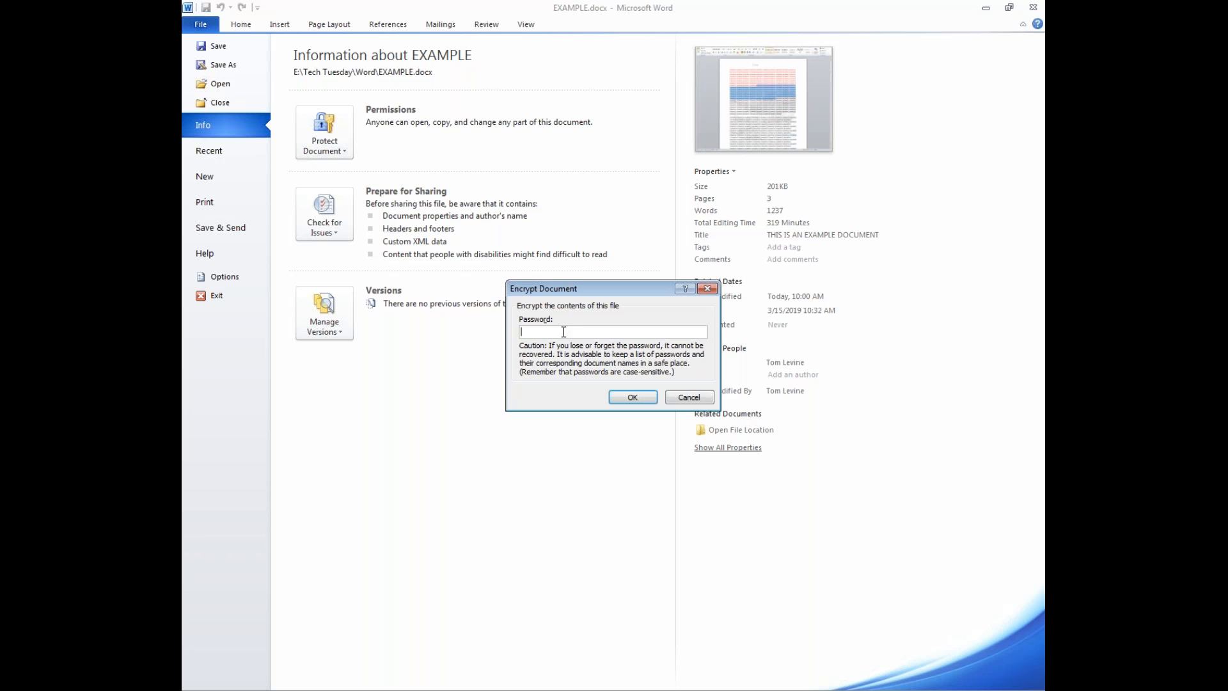
{"action": "type", "text": "password"}
{"action": "left_click", "coordinate": [636, 396]}
{"action": "type", "text": "*****"}
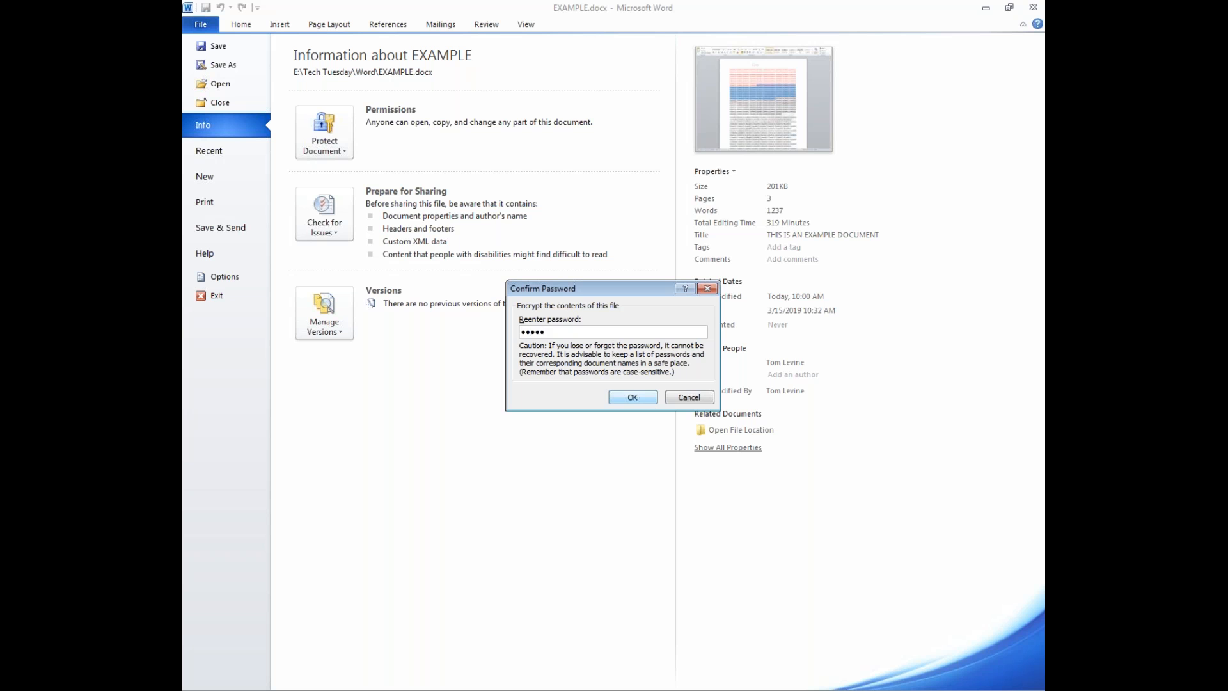
{"action": "type", "text": "**"}
{"action": "left_click", "coordinate": [641, 399]}
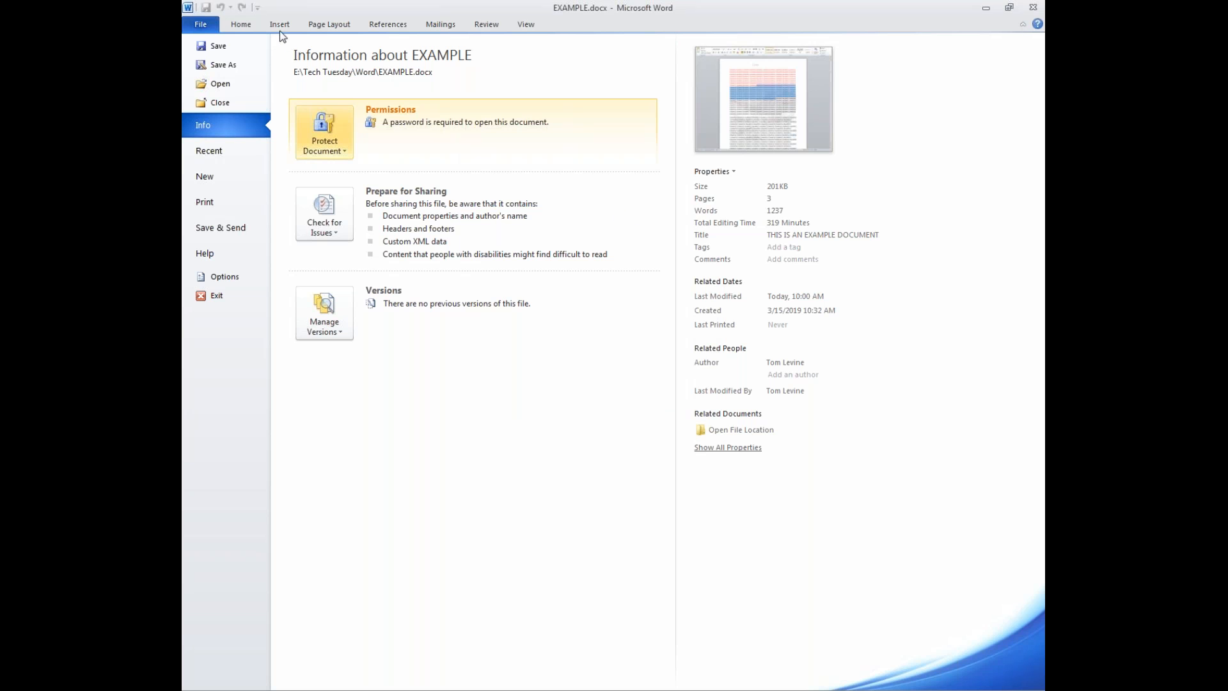
- Return to the document, then close EXAMPLE.docx and save the changes
{"action": "left_click", "coordinate": [252, 23]}
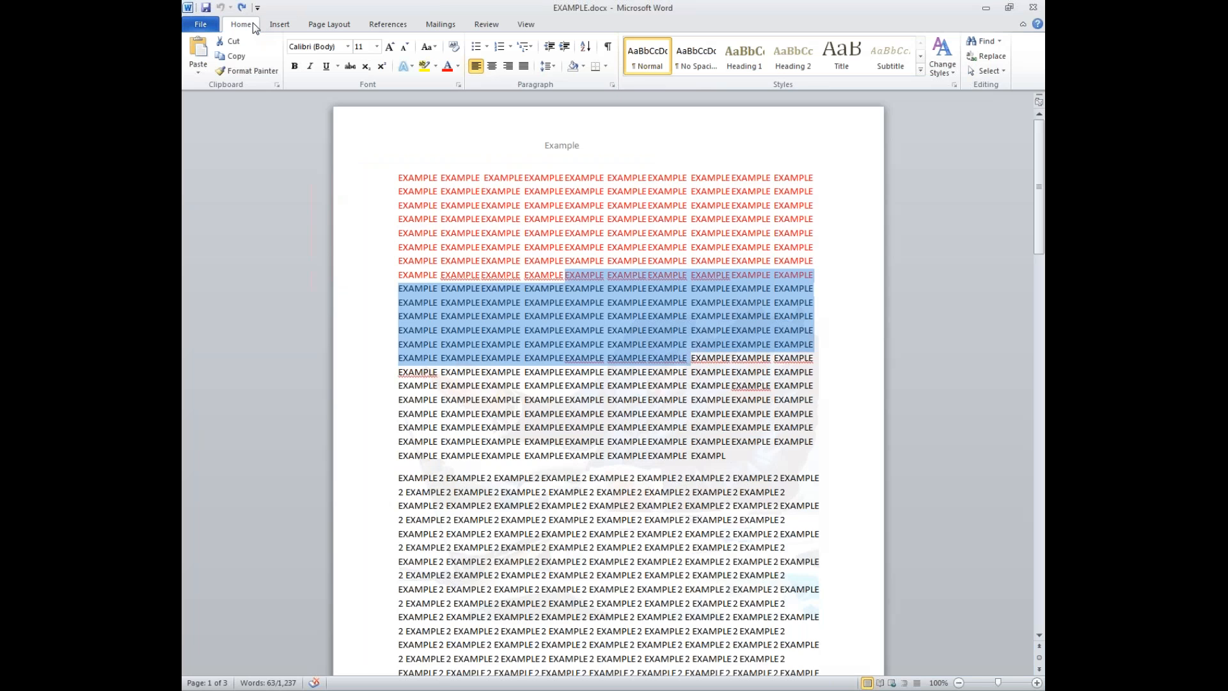
{"action": "left_click_drag", "start_coordinate": [399, 178], "coordinate": [728, 400]}
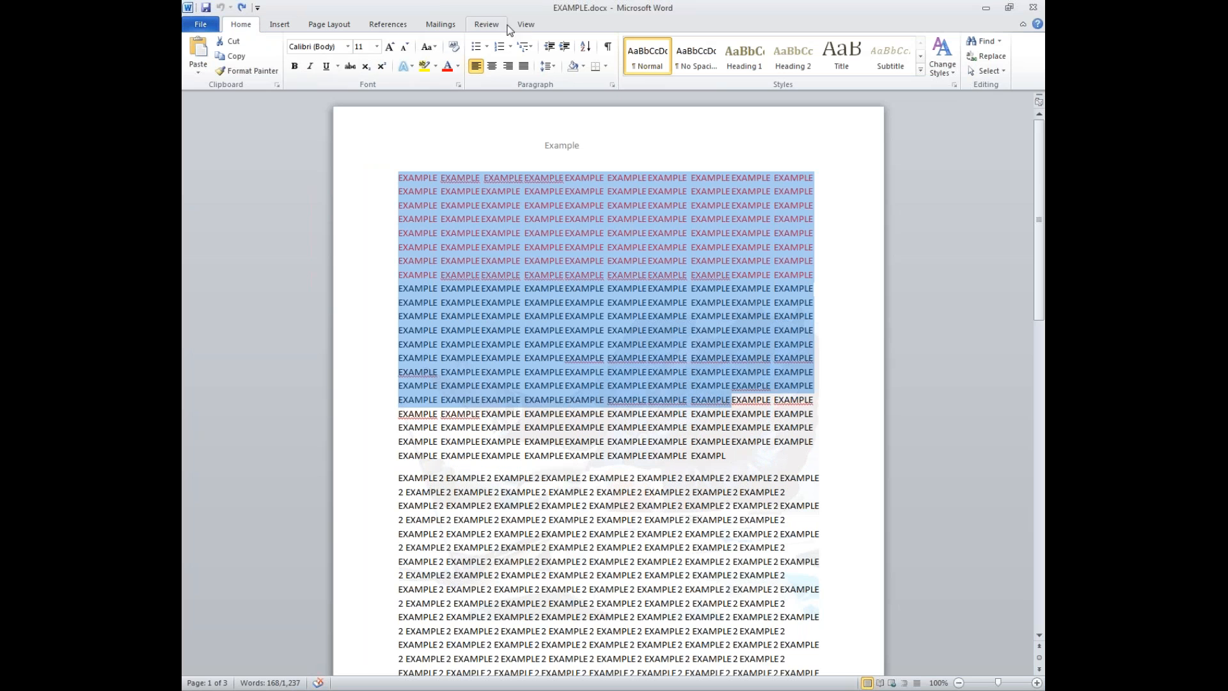
{"action": "left_click", "coordinate": [1033, 7]}
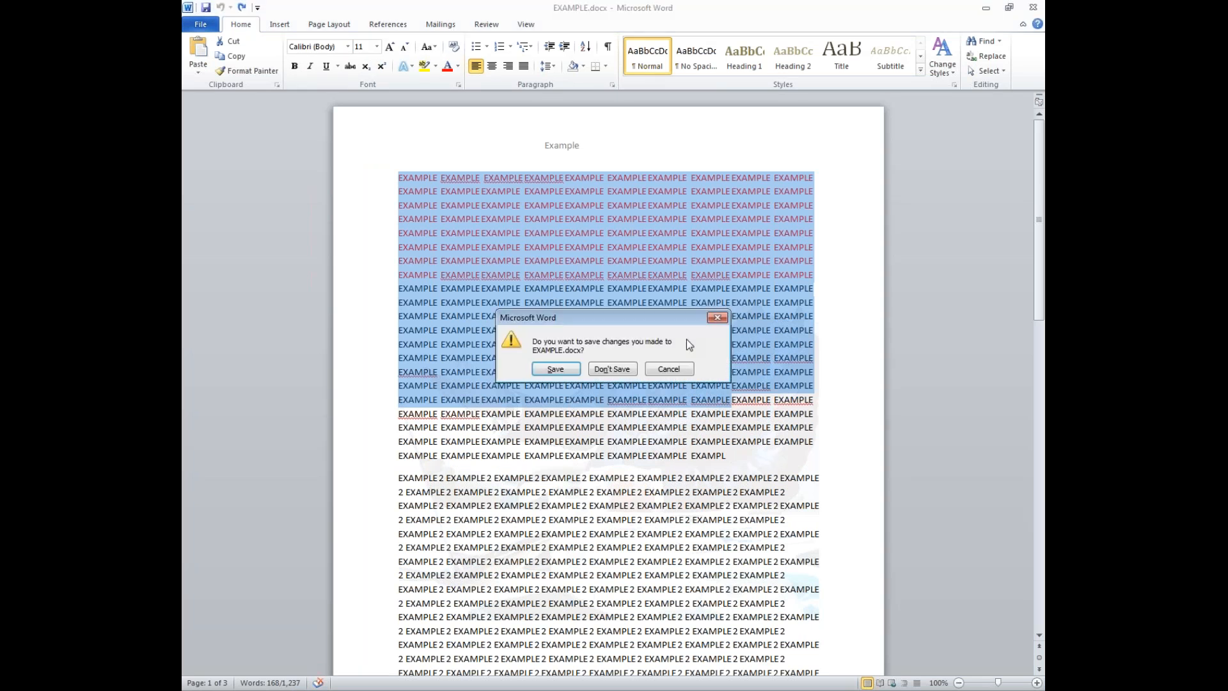
{"action": "left_click", "coordinate": [560, 371]}
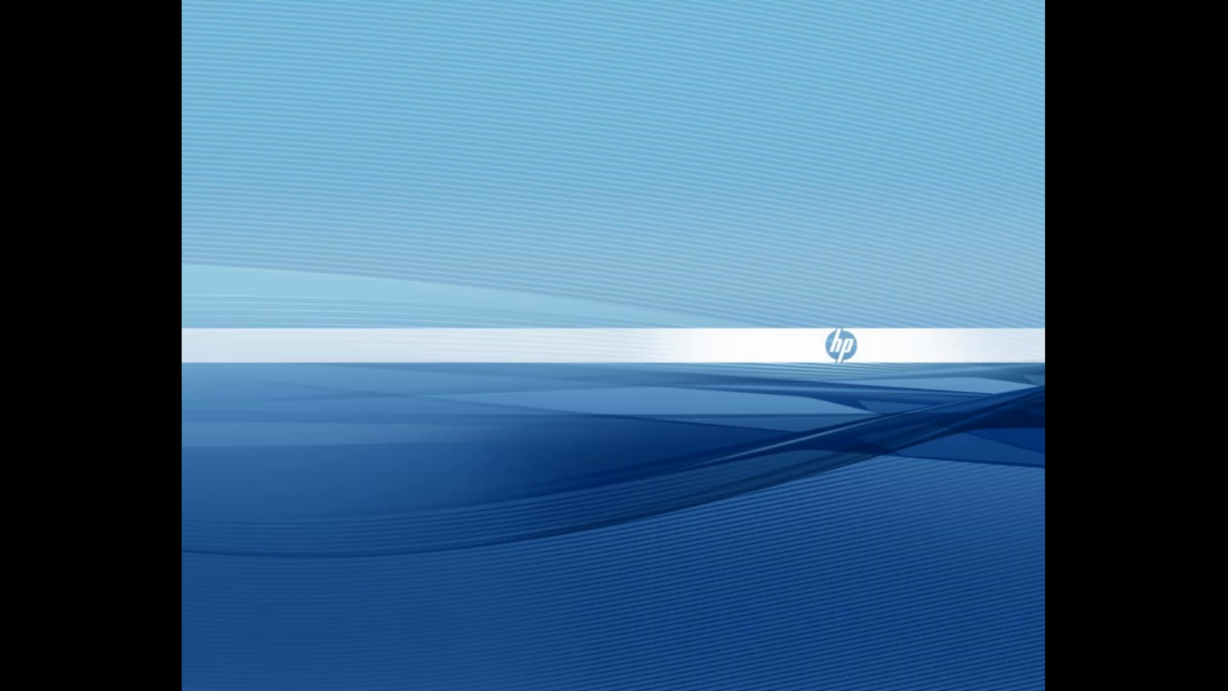
- Reopen EXAMPLE.docx from Explorer, try a wrong password, dismiss the error, and open it again
{"action": "left_click_drag", "start_coordinate": [182, 151], "coordinate": [682, 78]}
{"action": "double_click", "coordinate": [531, 204]}
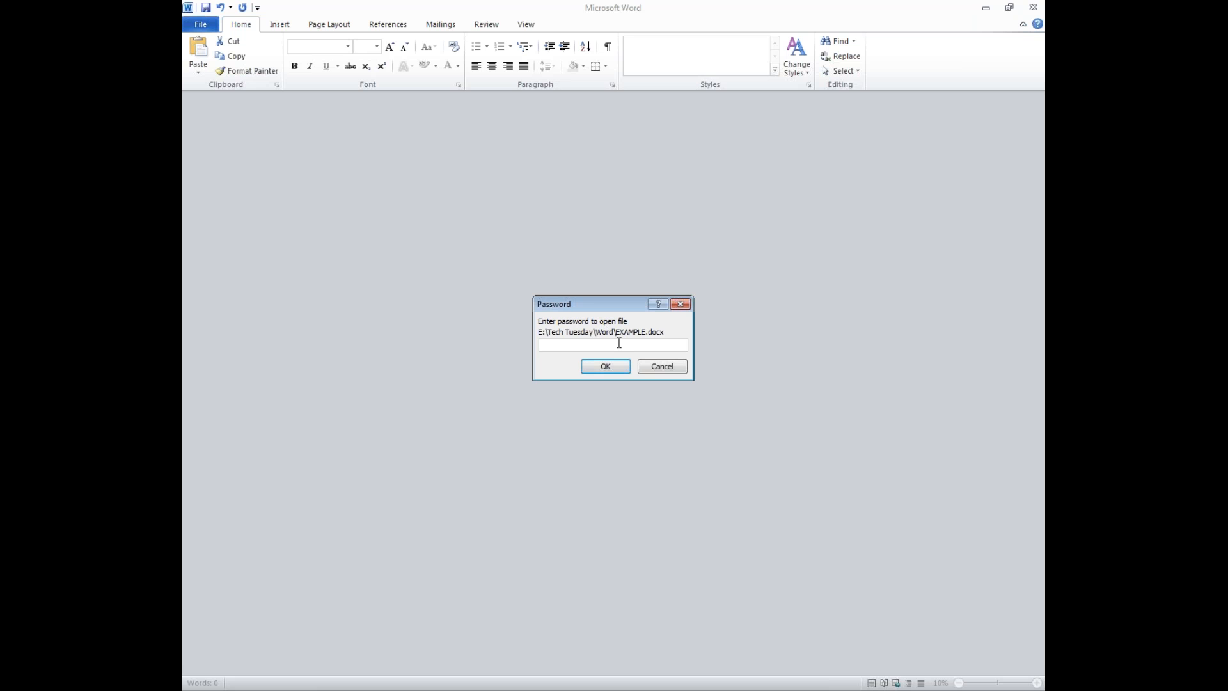
{"action": "type", "text": "12345"}
{"action": "key", "text": "BackSpace"}
{"action": "key", "text": "BackSpace"}
{"action": "key", "text": "BackSpace"}
{"action": "key", "text": "BackSpace"}
{"action": "type", "text": "1234"}
{"action": "left_click", "coordinate": [599, 365]}
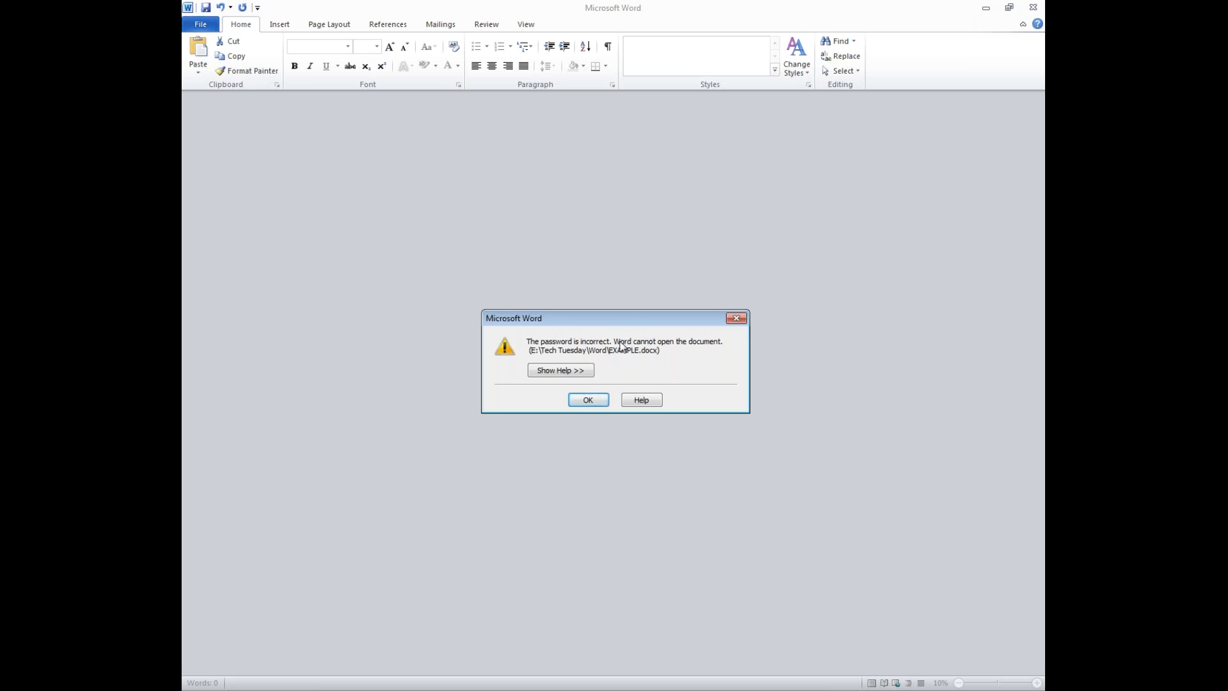
{"action": "left_click", "coordinate": [588, 400]}
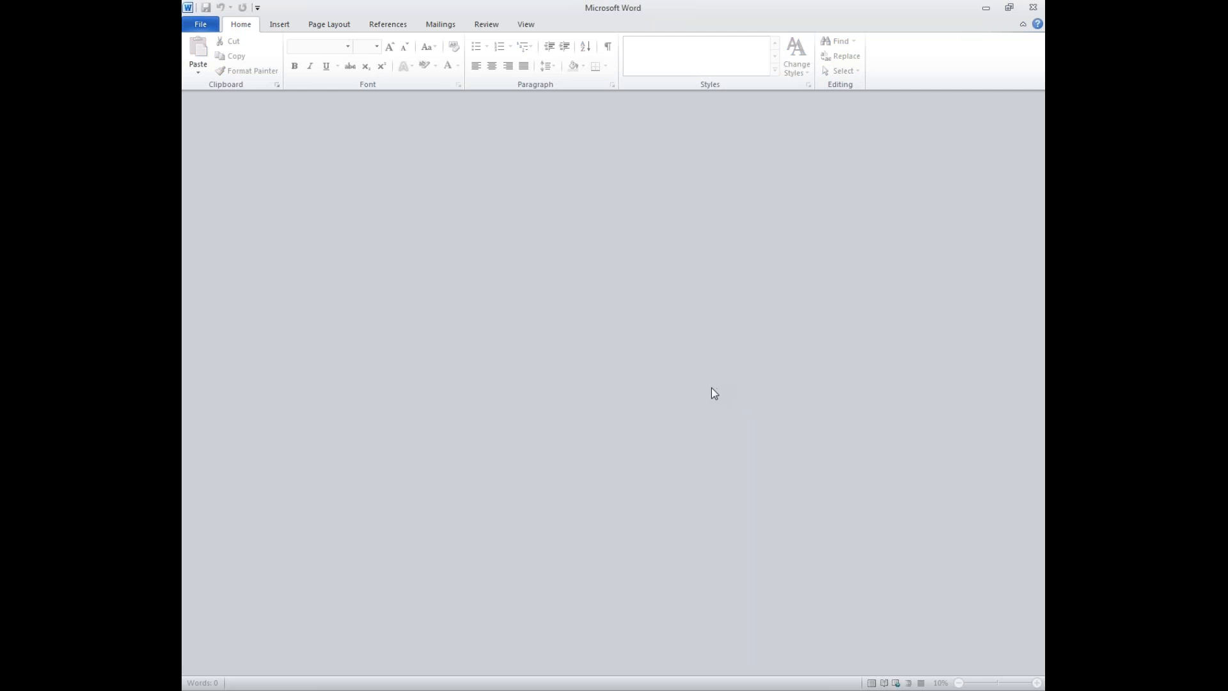
{"action": "left_click", "coordinate": [1027, 7]}
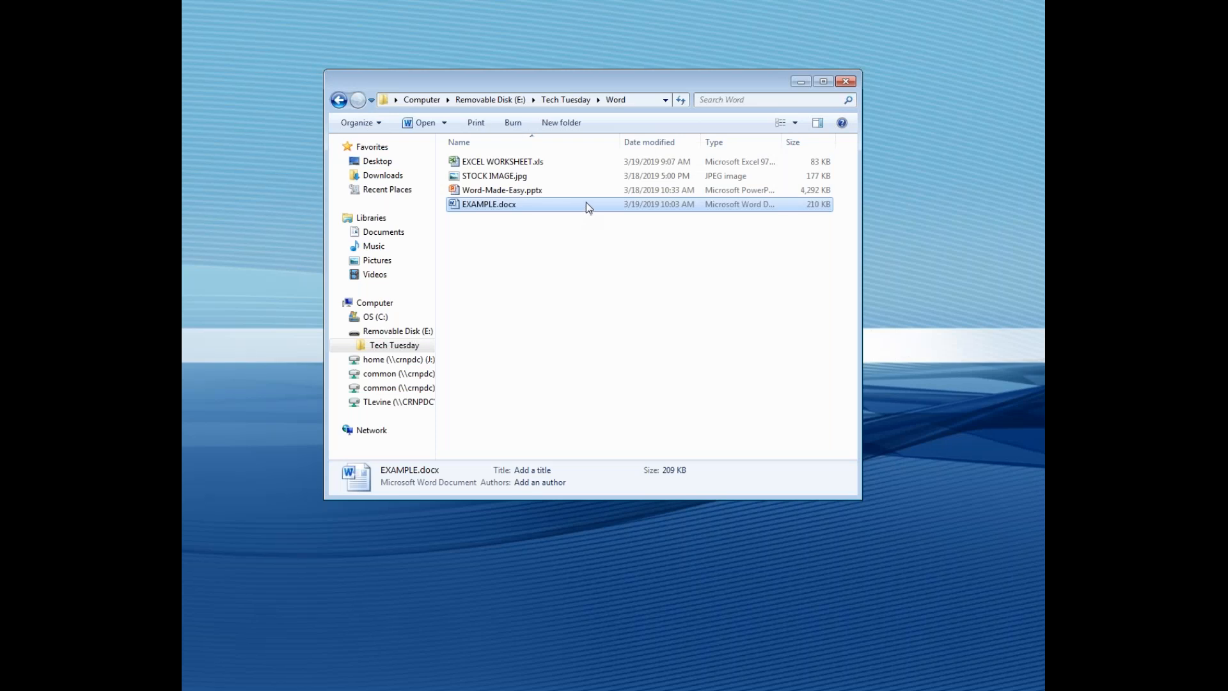
{"action": "double_click", "coordinate": [585, 204]}
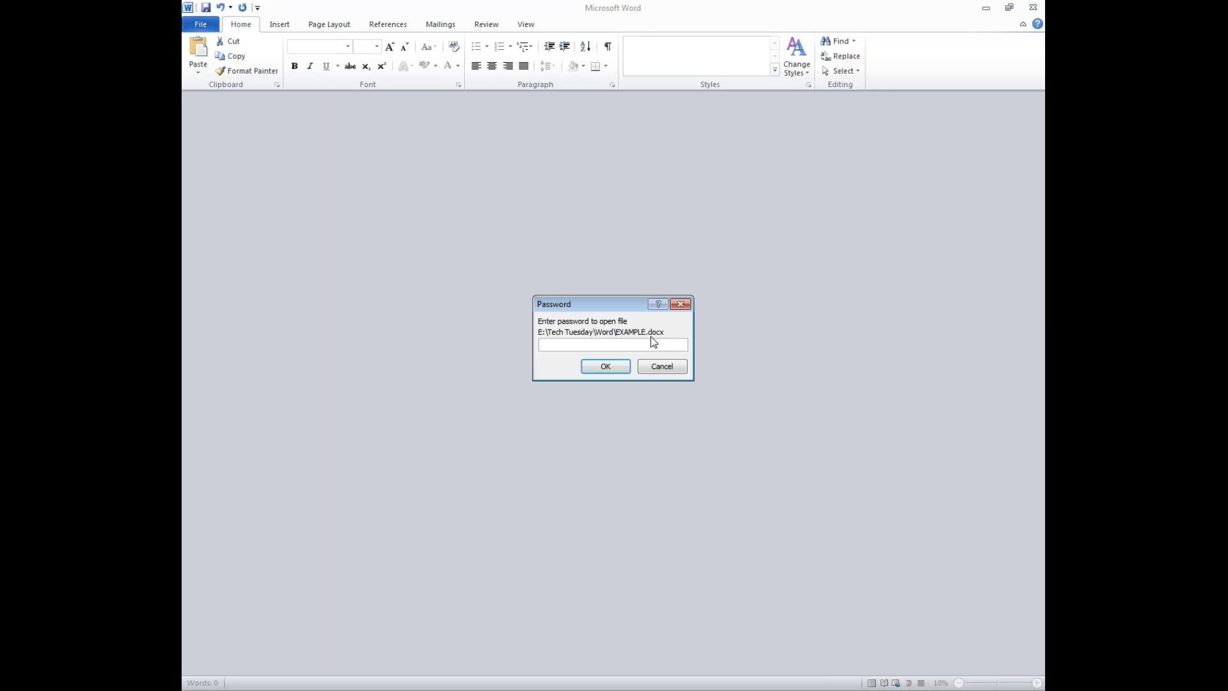
- Enter the correct password to open EXAMPLE.docx
{"action": "type", "text": "********"}
{"action": "left_click", "coordinate": [612, 367]}
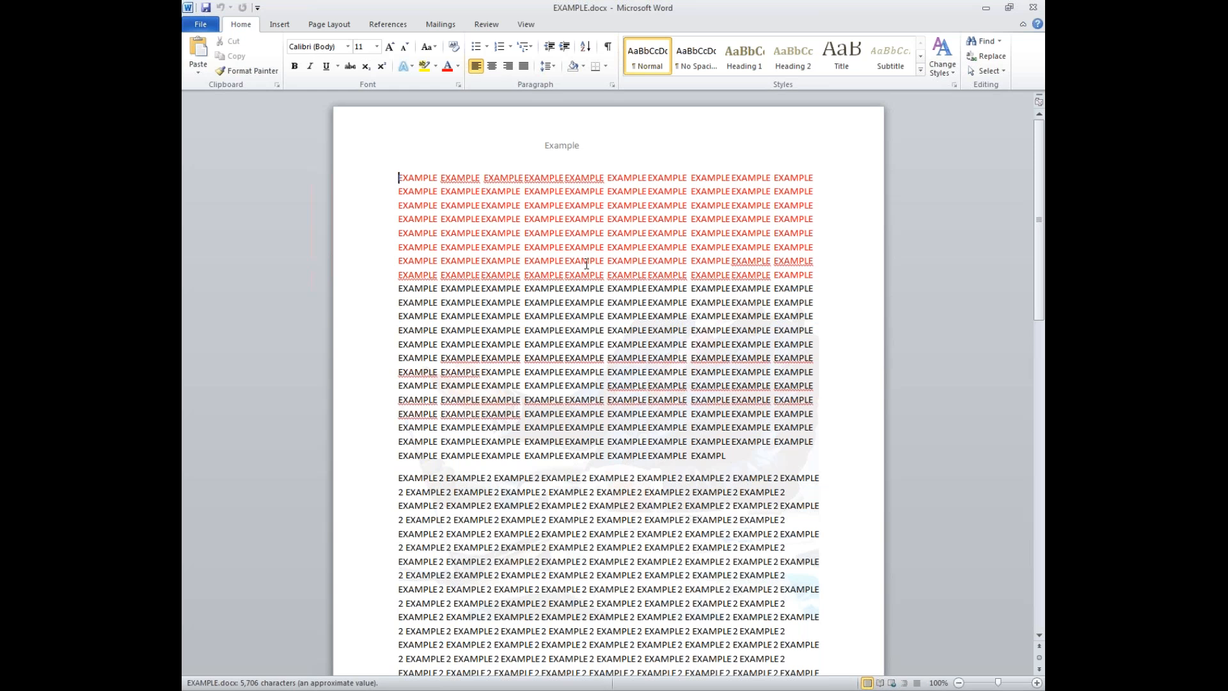
- Clear the open password under Protect Document > Encrypt with Password and return to the document
{"action": "left_click", "coordinate": [210, 29]}
{"action": "left_click", "coordinate": [324, 131]}
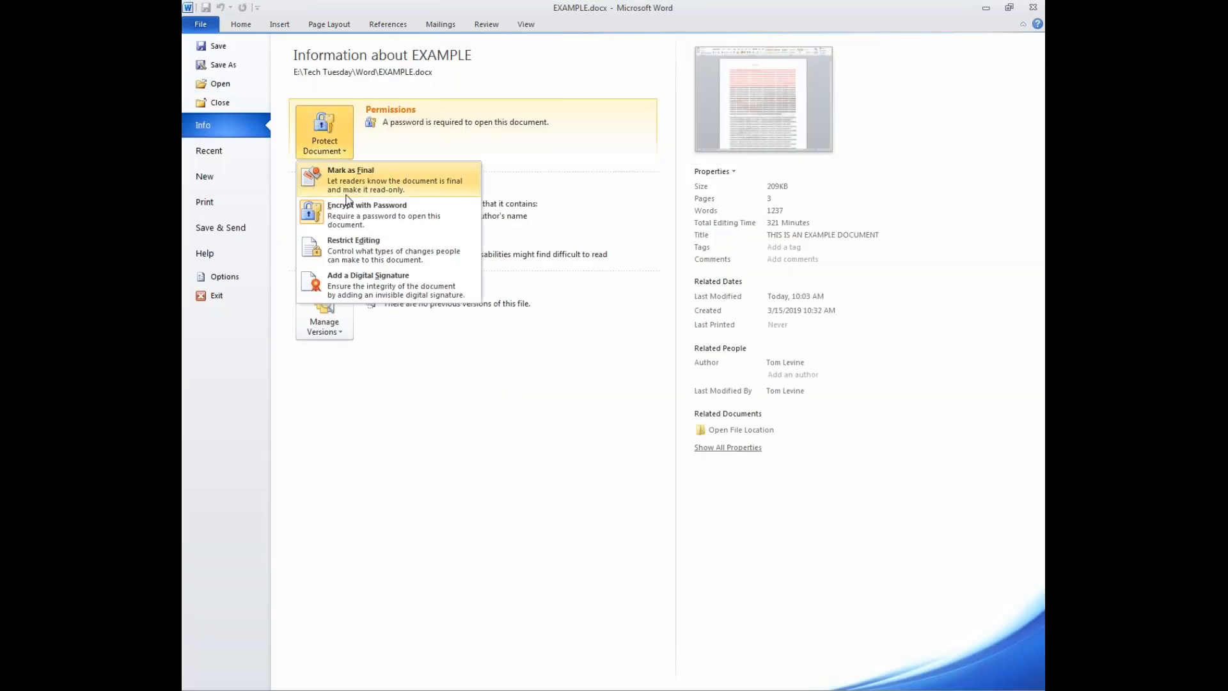
{"action": "left_click", "coordinate": [358, 217]}
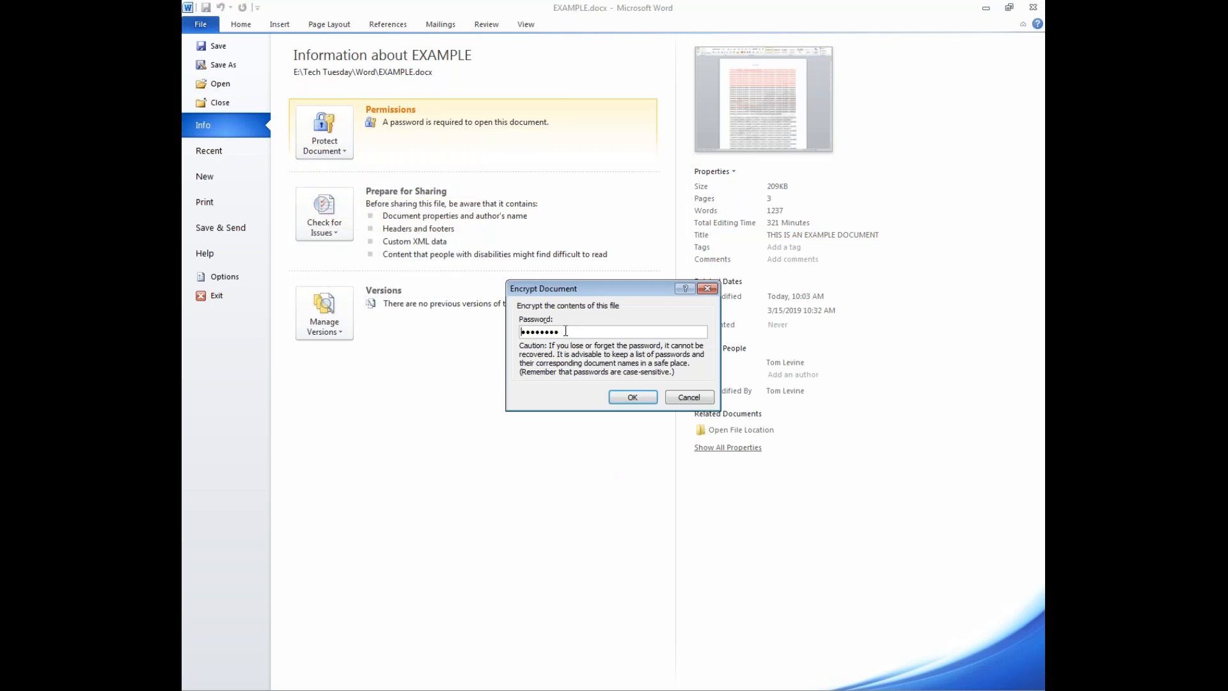
{"action": "key", "text": "ctrl+a"}
{"action": "key", "text": "BackSpace"}
{"action": "left_click", "coordinate": [632, 397]}
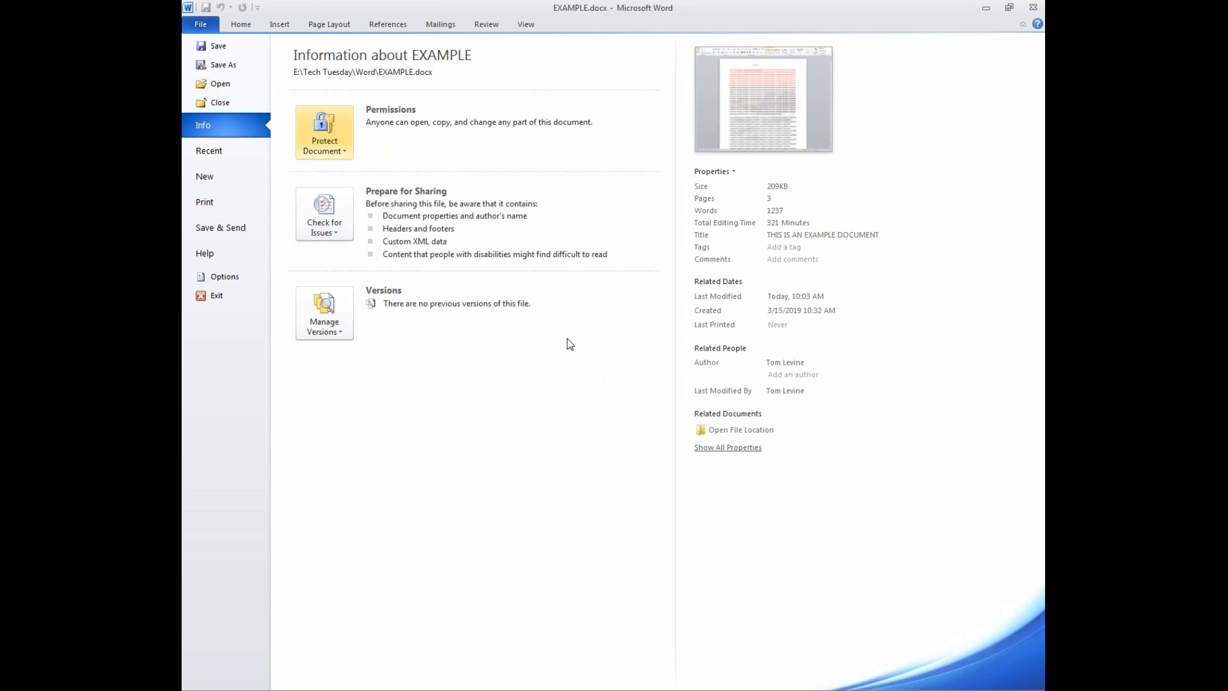
{"action": "left_click", "coordinate": [239, 26]}
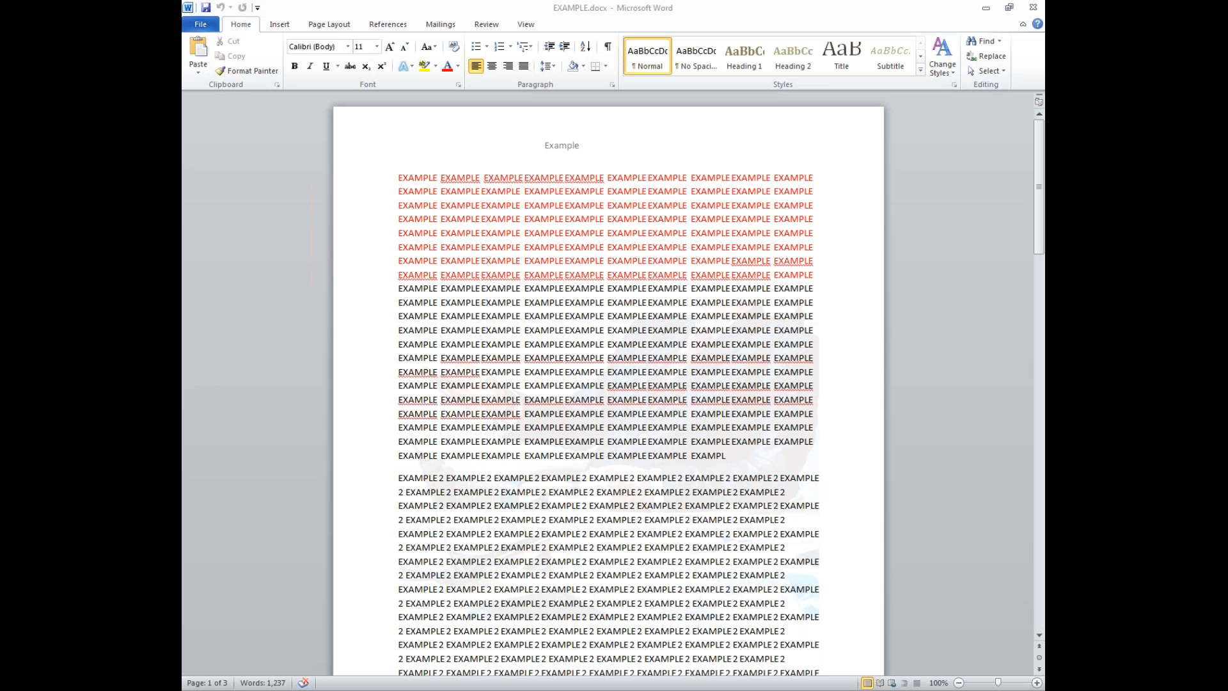
{"action": "left_click_drag", "start_coordinate": [182, 147], "coordinate": [415, 5]}
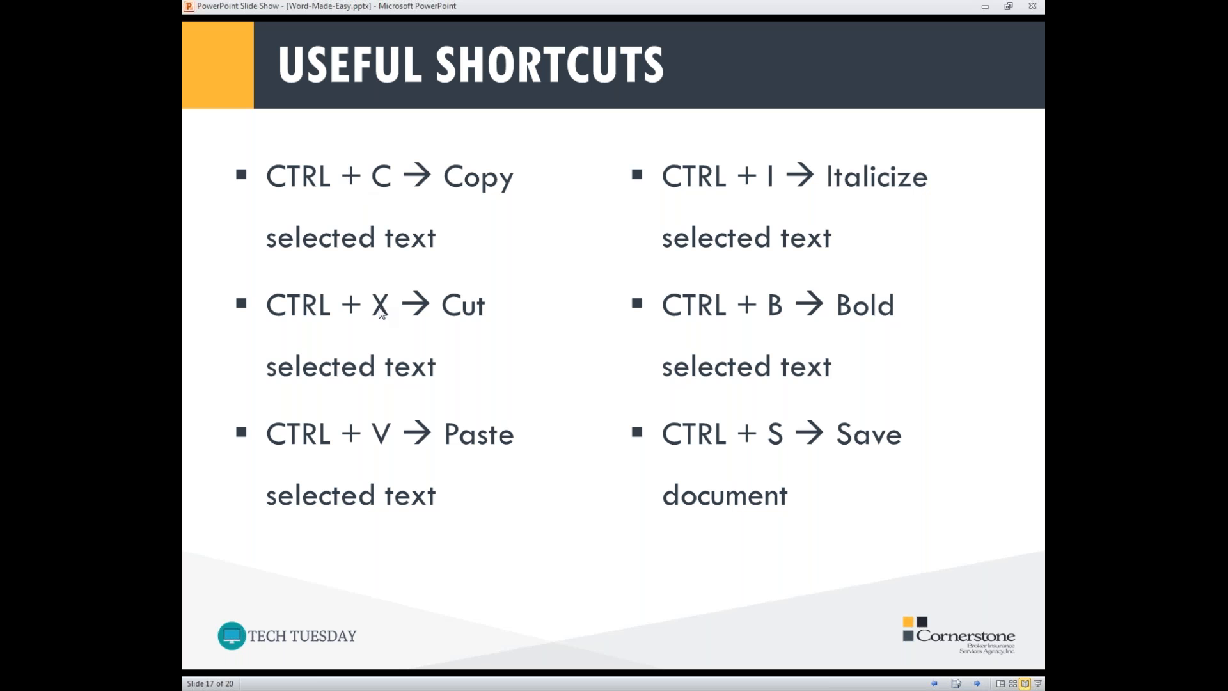
{"action": "left_click_drag", "start_coordinate": [535, 8], "coordinate": [511, 37]}
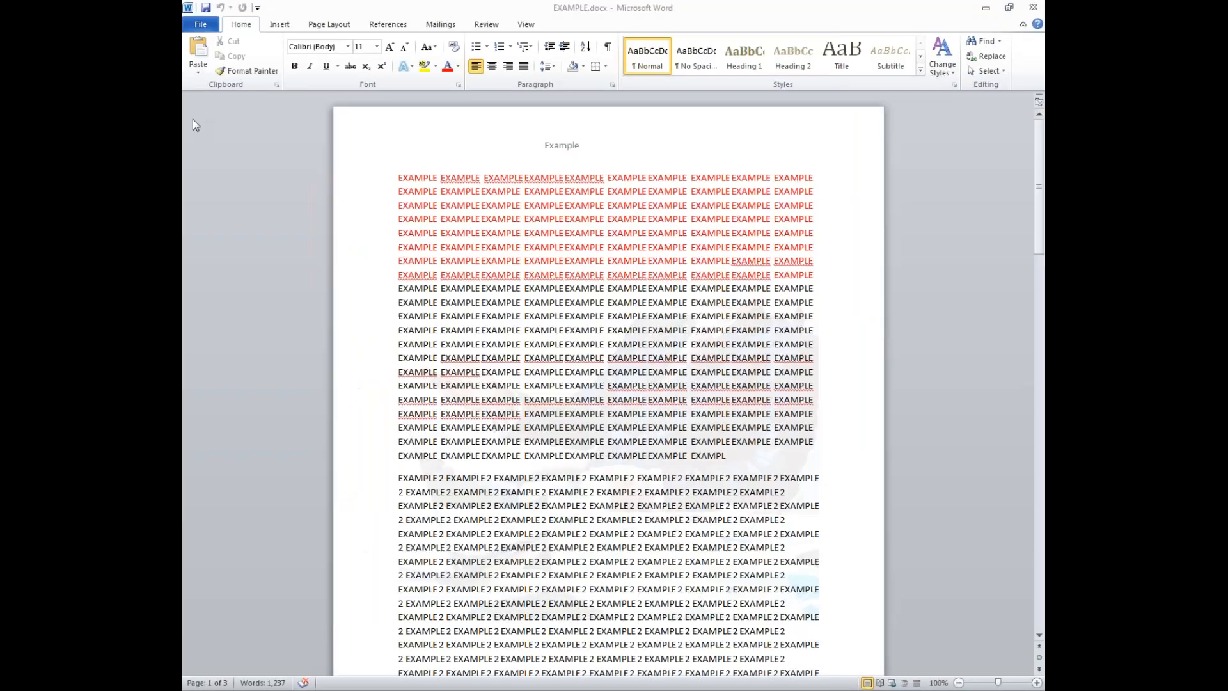
- Select the eight red lines, paste them after EXAMPL, then undo the duplicate paste
{"action": "left_click_drag", "start_coordinate": [398, 178], "coordinate": [799, 262]}
{"action": "key", "text": "ctrl+c"}
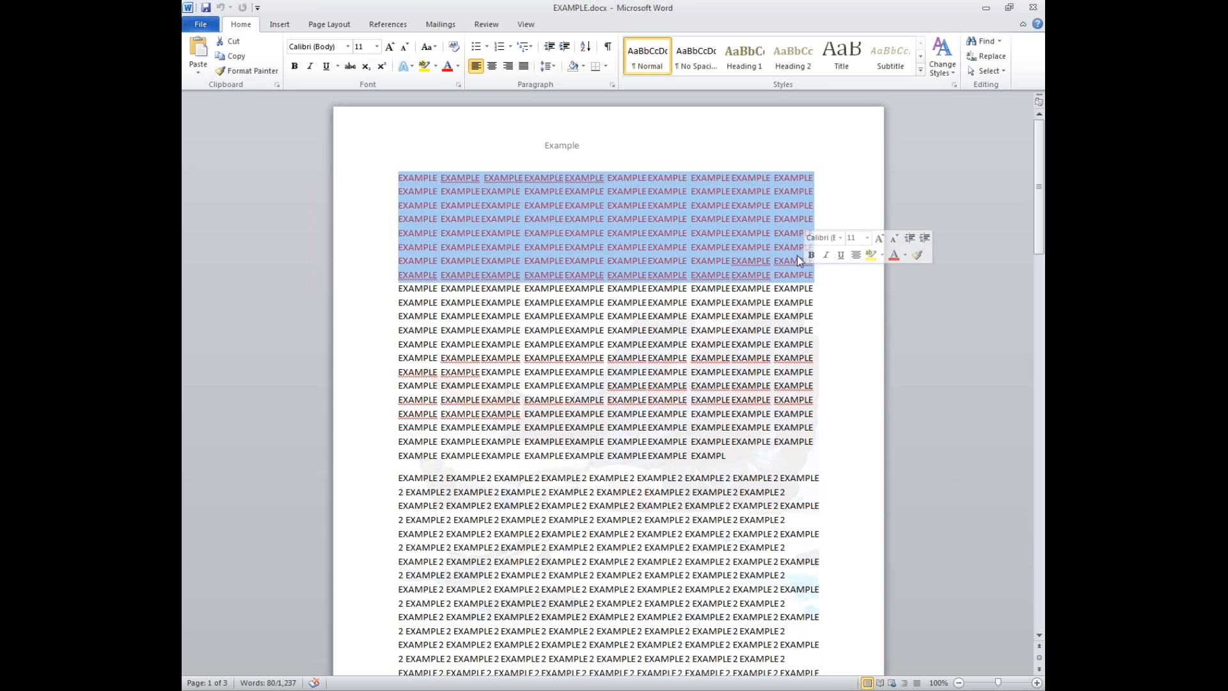
{"action": "scroll", "coordinate": [754, 281], "scroll_direction": "down", "scroll_amount": 5}
{"action": "left_click", "coordinate": [747, 272]}
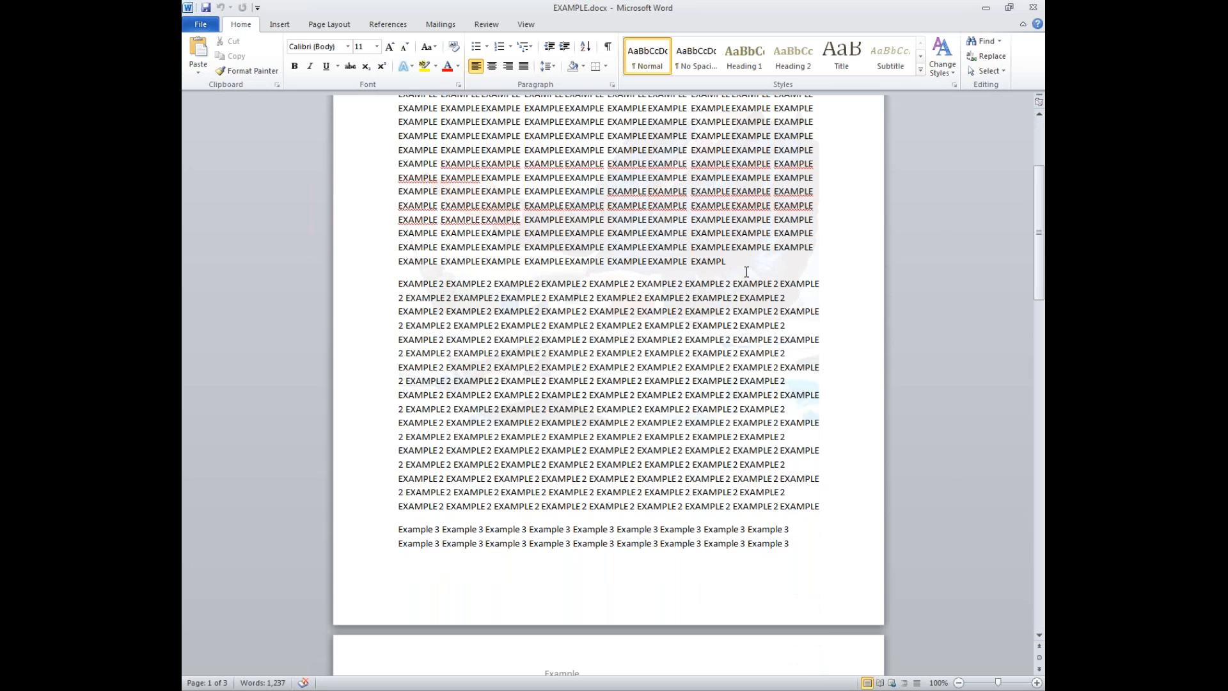
{"action": "key", "text": "ctrl+v"}
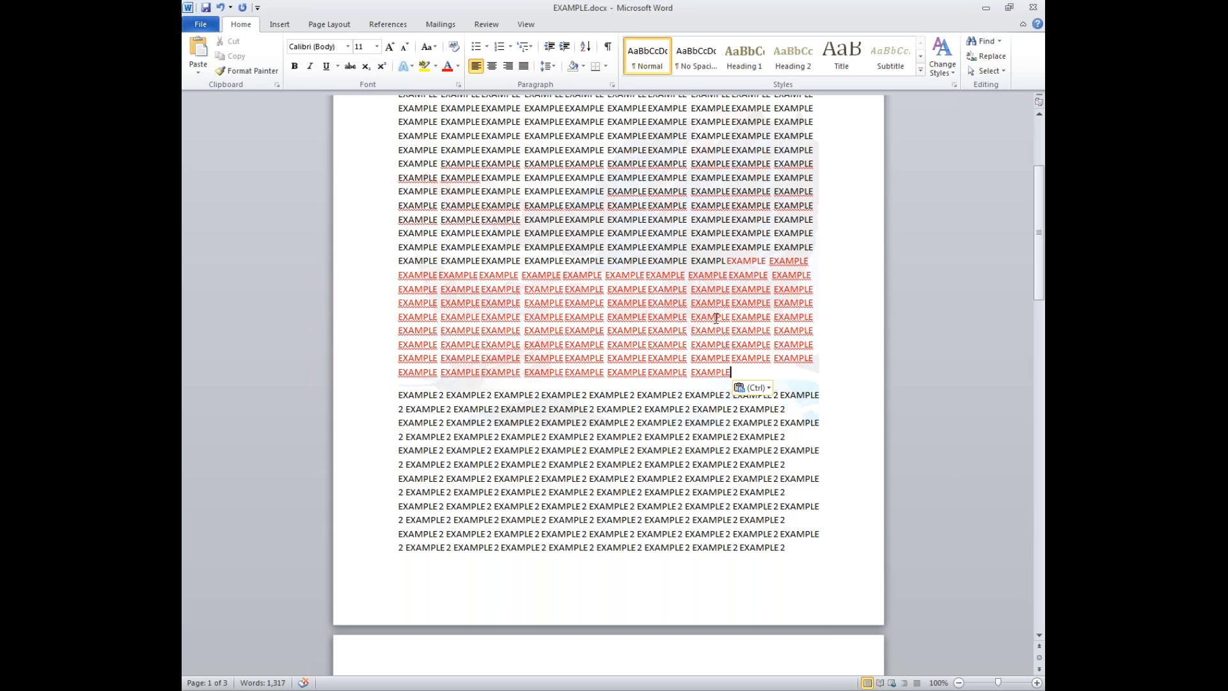
{"action": "key", "text": "ctrl+z"}
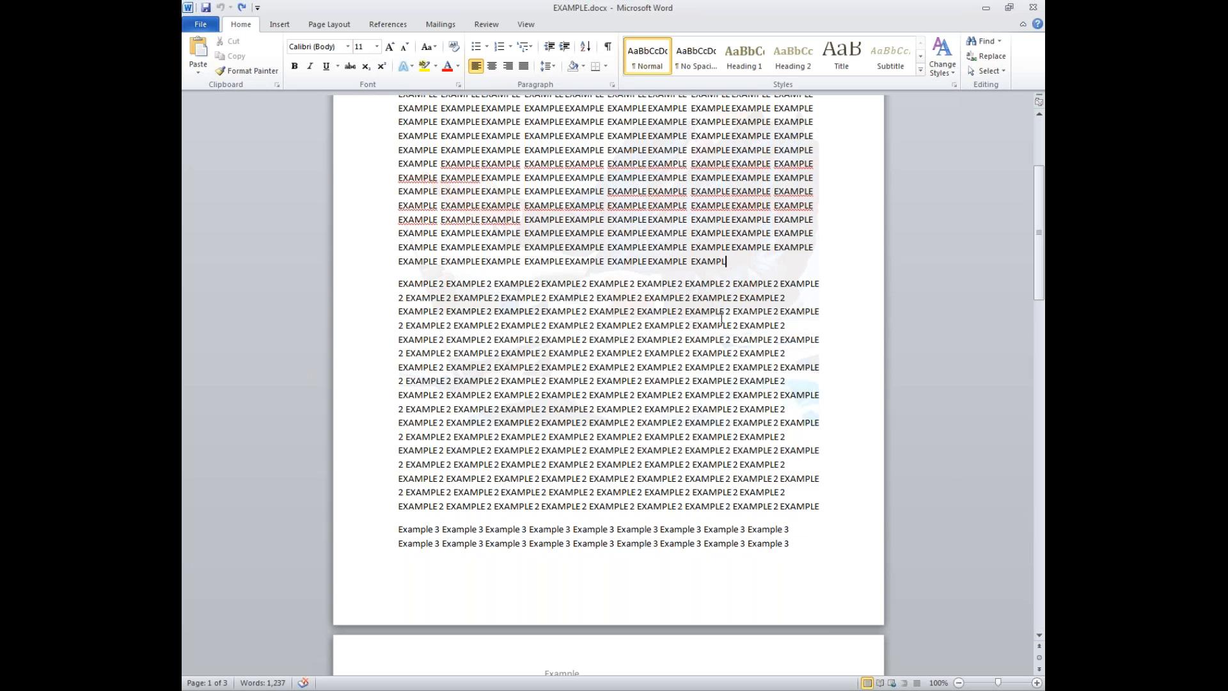
- Remove the red lines from the top, paste them after EXAMPL, and dismiss the slide show
{"action": "scroll", "coordinate": [721, 318], "scroll_direction": "up", "scroll_amount": 5}
{"action": "left_click_drag", "start_coordinate": [817, 275], "coordinate": [396, 182]}
{"action": "key", "text": "ctrl+c"}
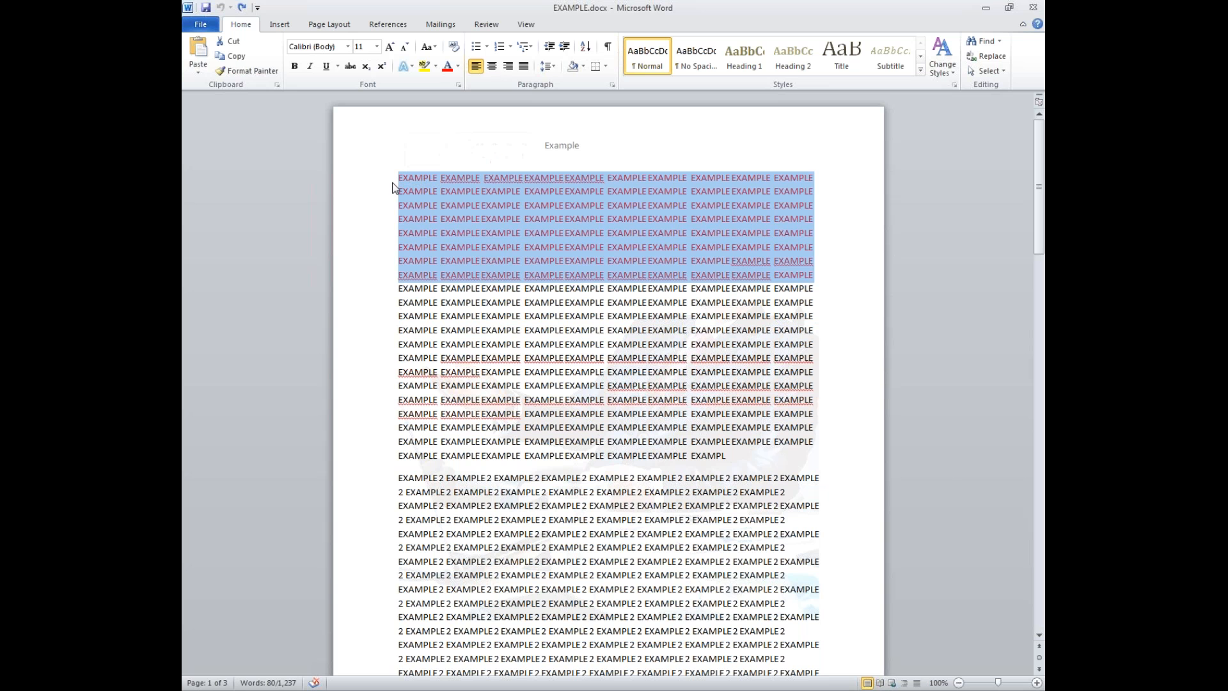
{"action": "key", "text": "Delete"}
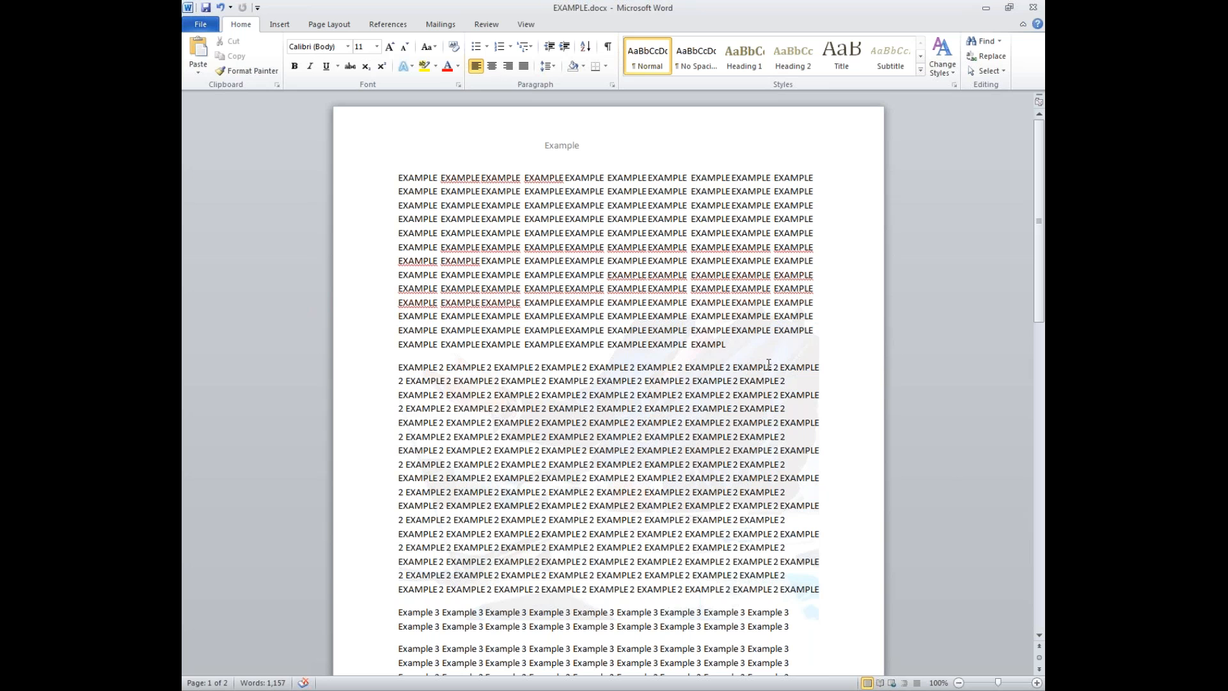
{"action": "key", "text": "ctrl+v"}
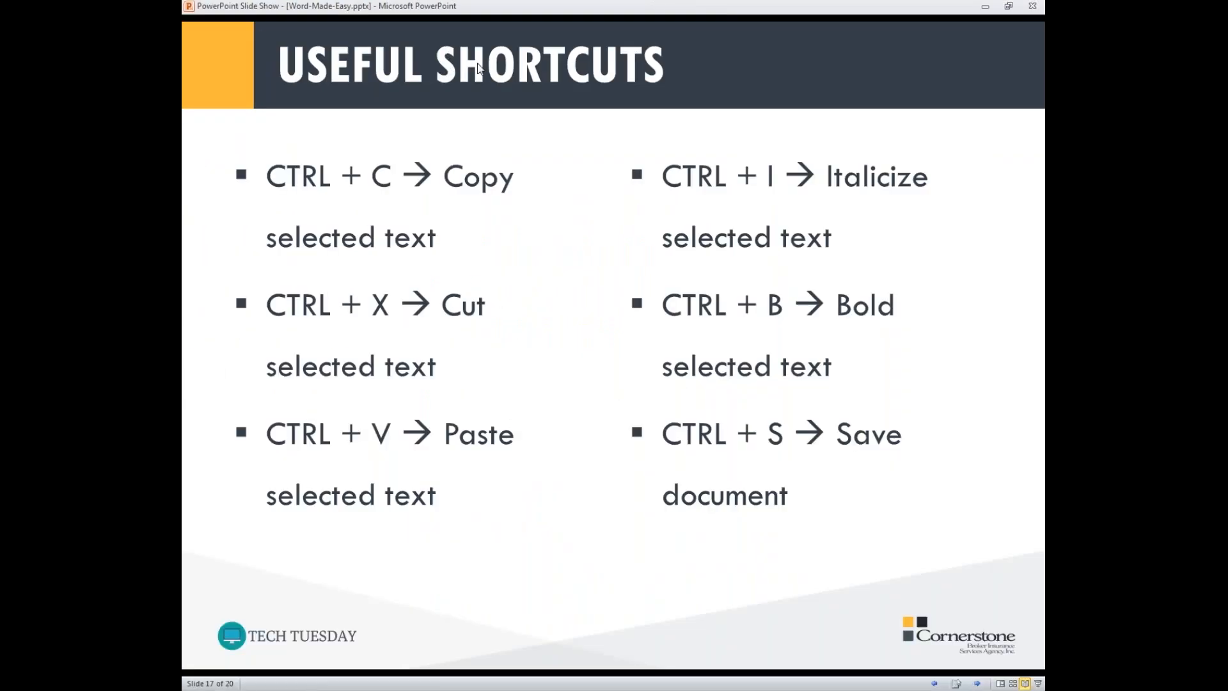
{"action": "double_click", "coordinate": [517, 6]}
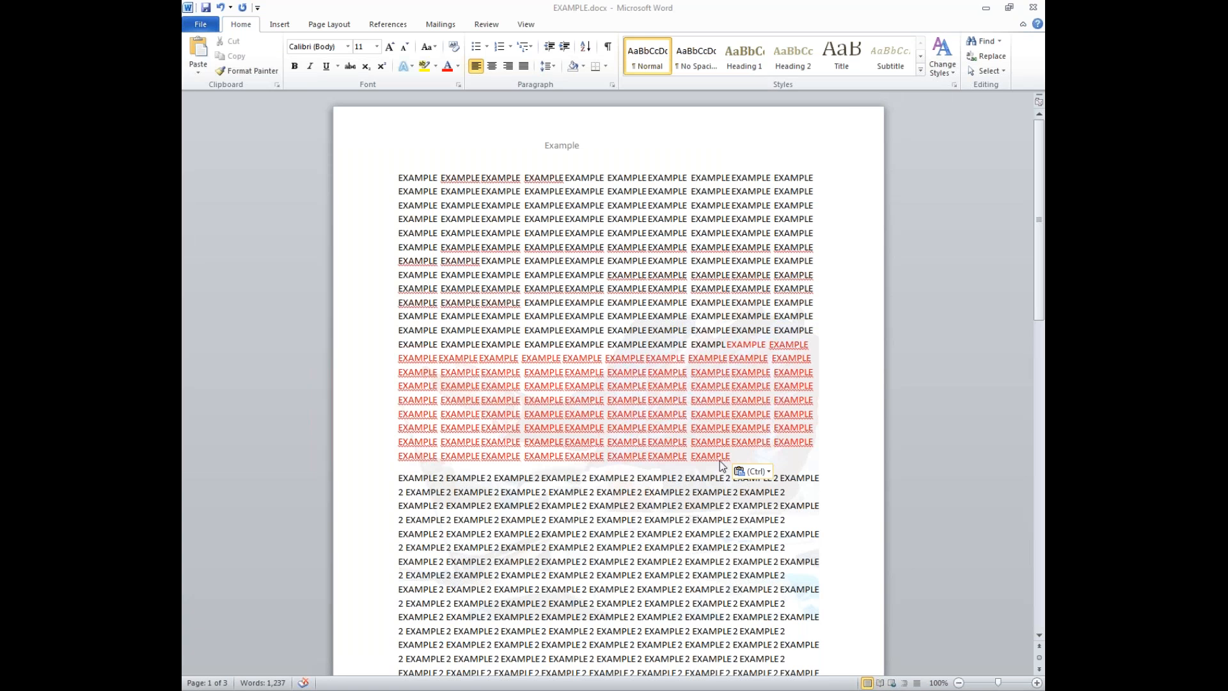
{"action": "left_click", "coordinate": [735, 455]}
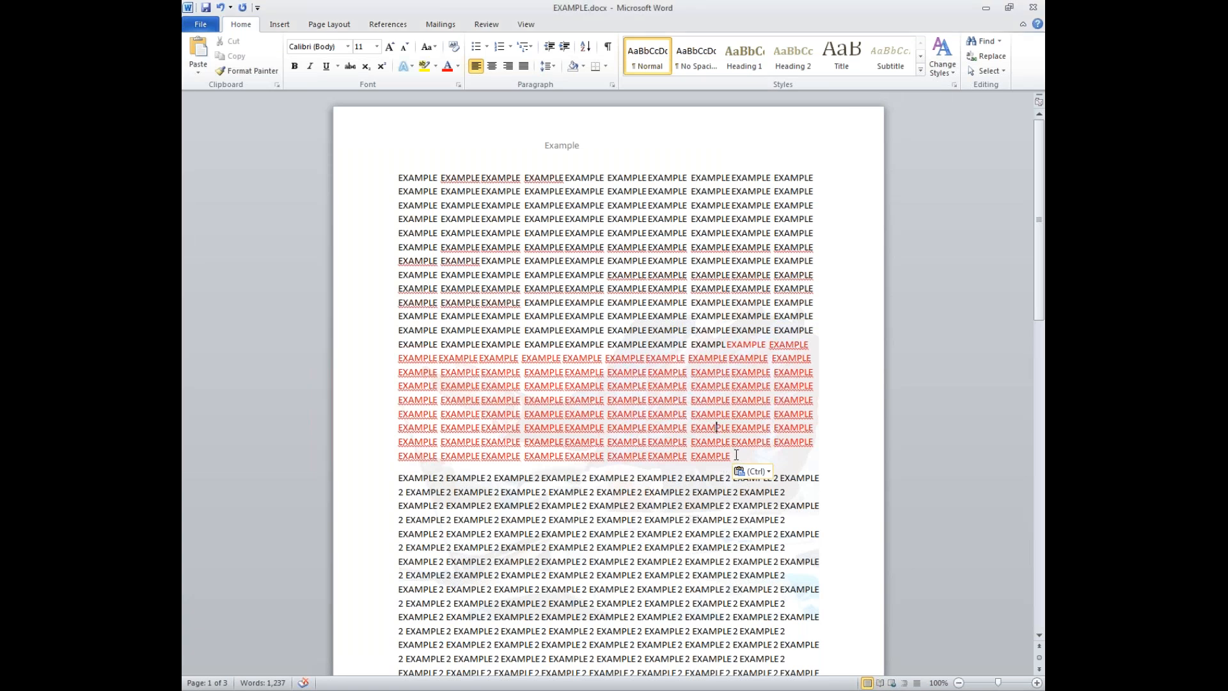
- Select the red EXAMPLE block, apply bold and italic, copy it, and return to the Useful Shortcuts slide
{"action": "left_click_drag", "start_coordinate": [731, 456], "coordinate": [714, 332]}
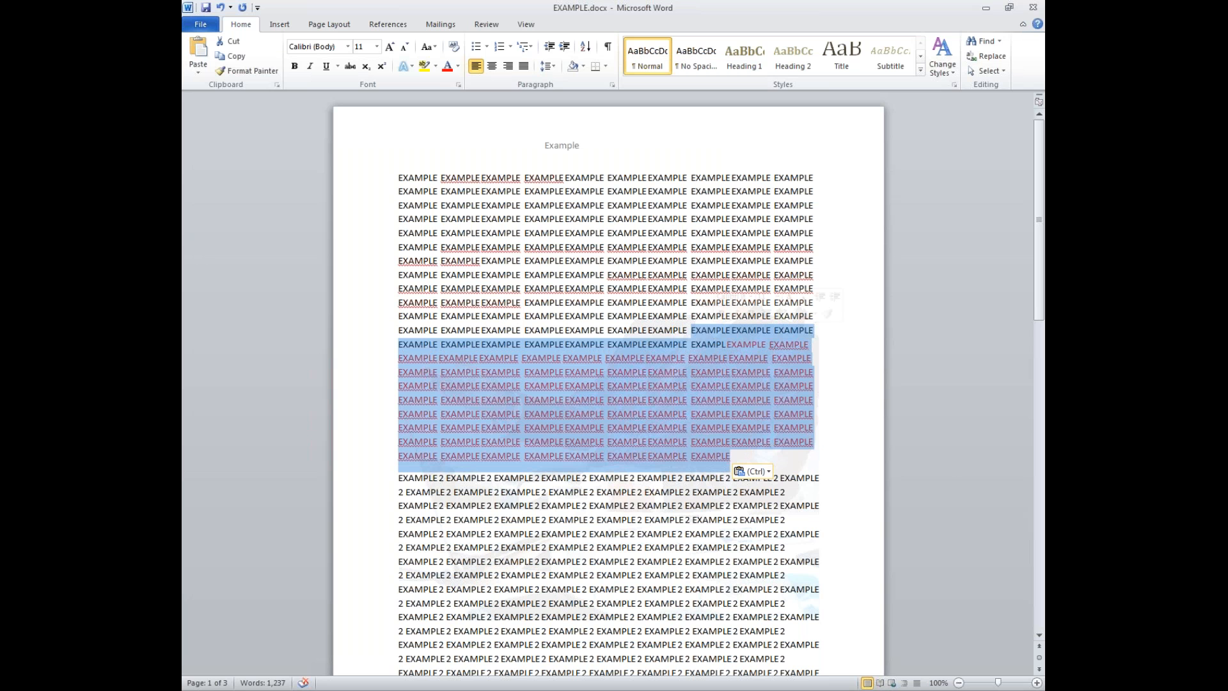
{"action": "key", "text": "ctrl+b"}
{"action": "key", "text": "ctrl+b"}
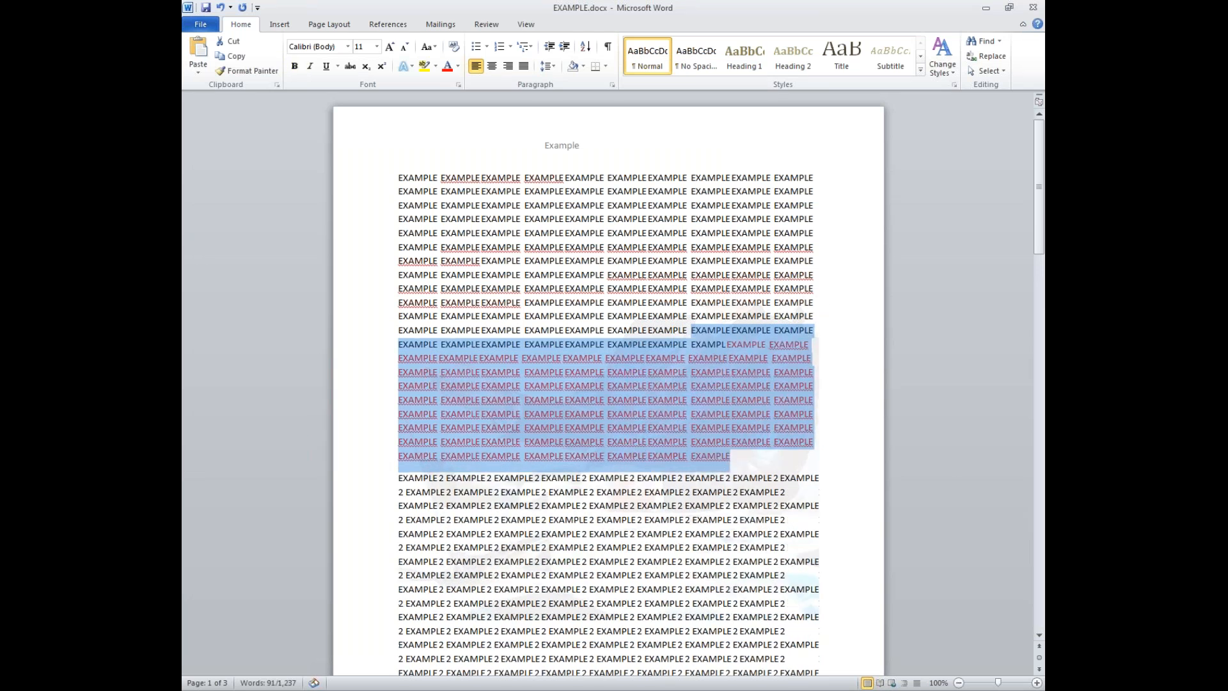
{"action": "key", "text": "ctrl+i"}
{"action": "key", "text": "ctrl+i"}
{"action": "key", "text": "ctrl+c"}
{"action": "key", "text": "alt+Tab"}
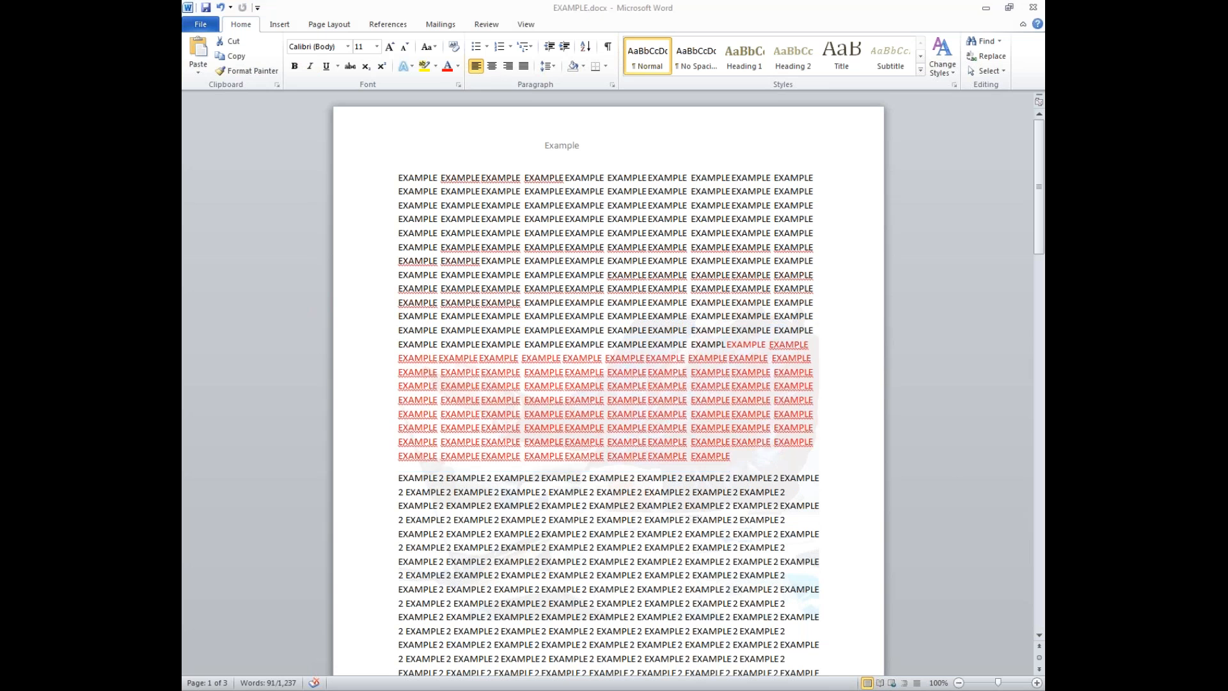